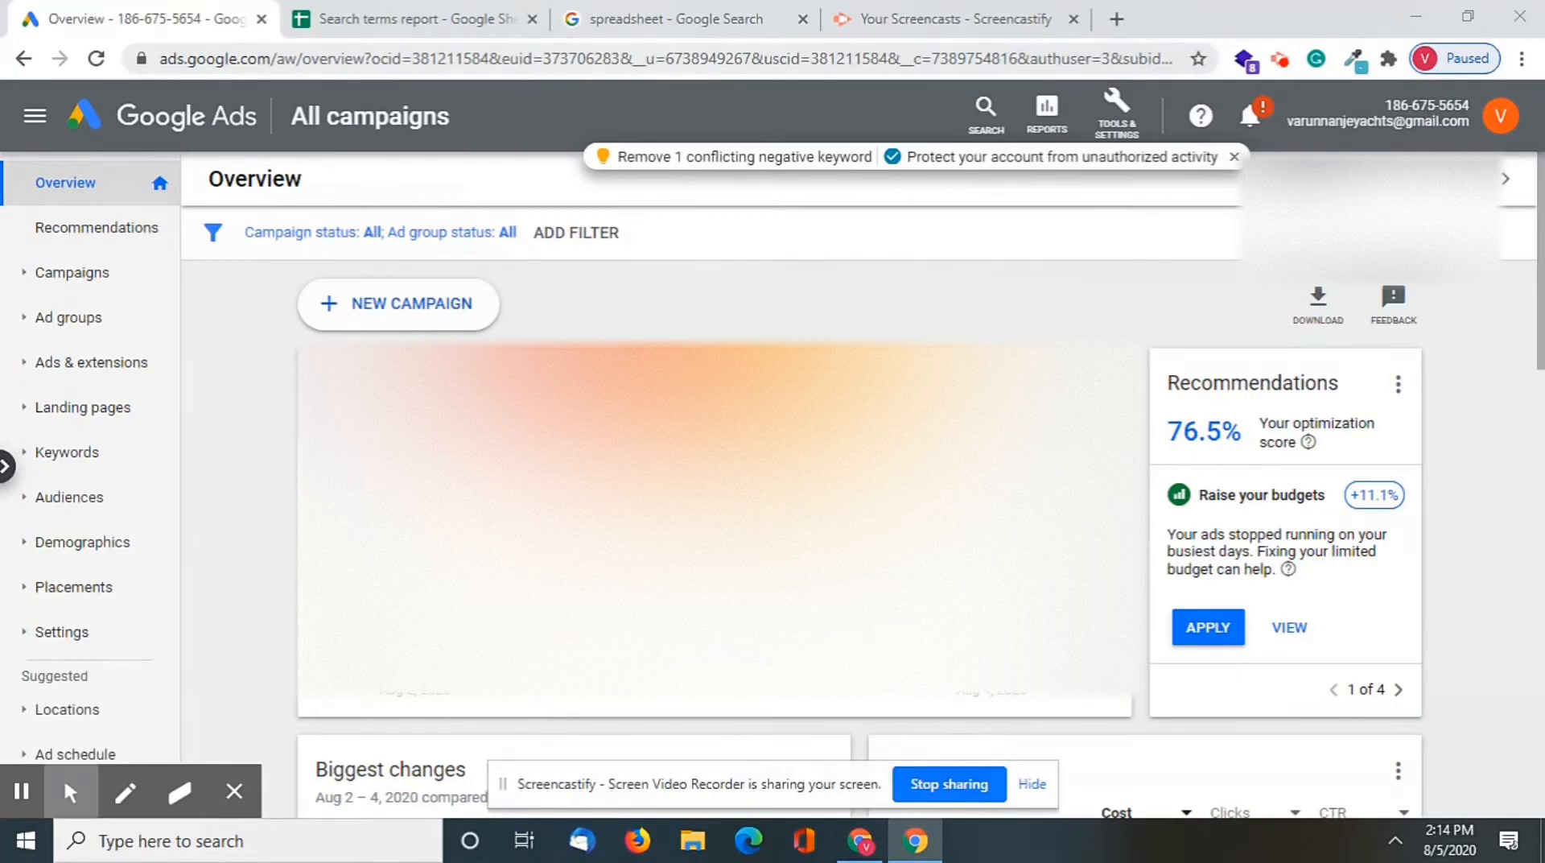
Search Google for "yacht rental dubai" in a new browser tab and look through the related search suggestions
click(1116, 19)
text(yac)
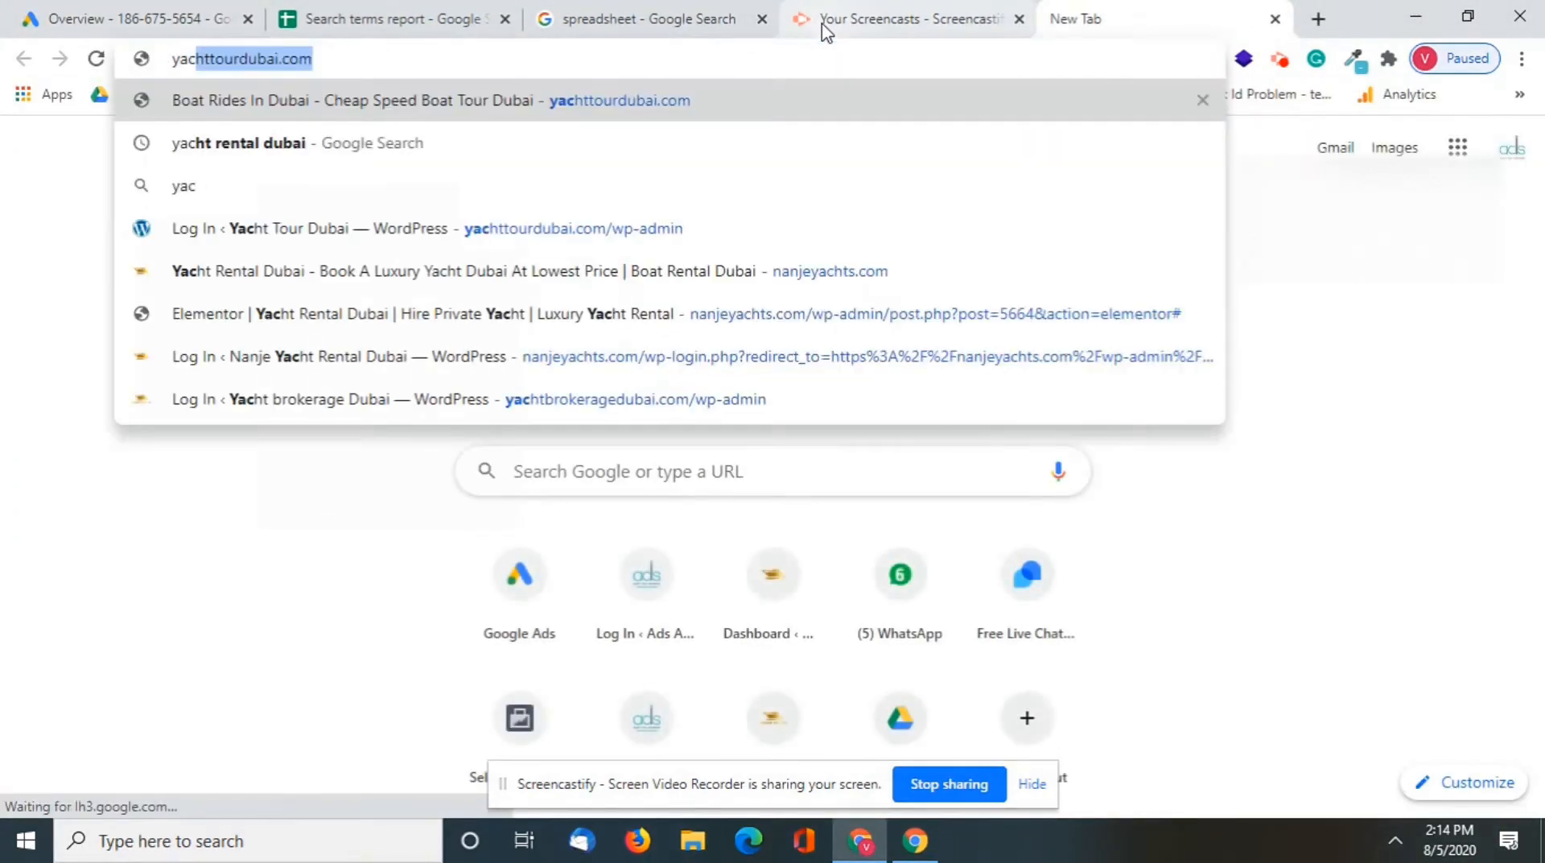
text(ht rental )
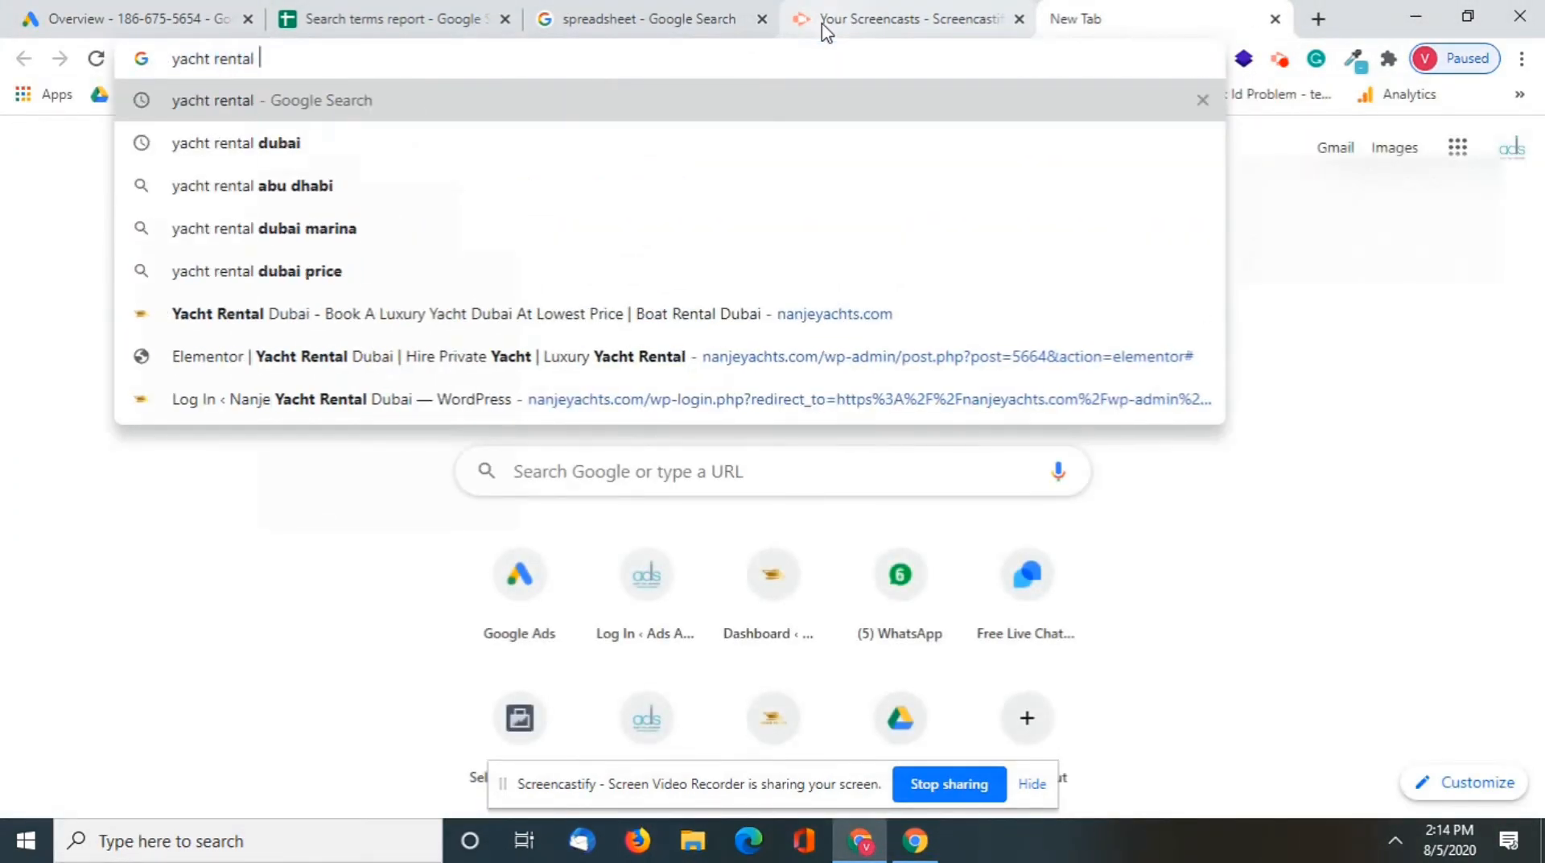
text(dubai)
key(Return)
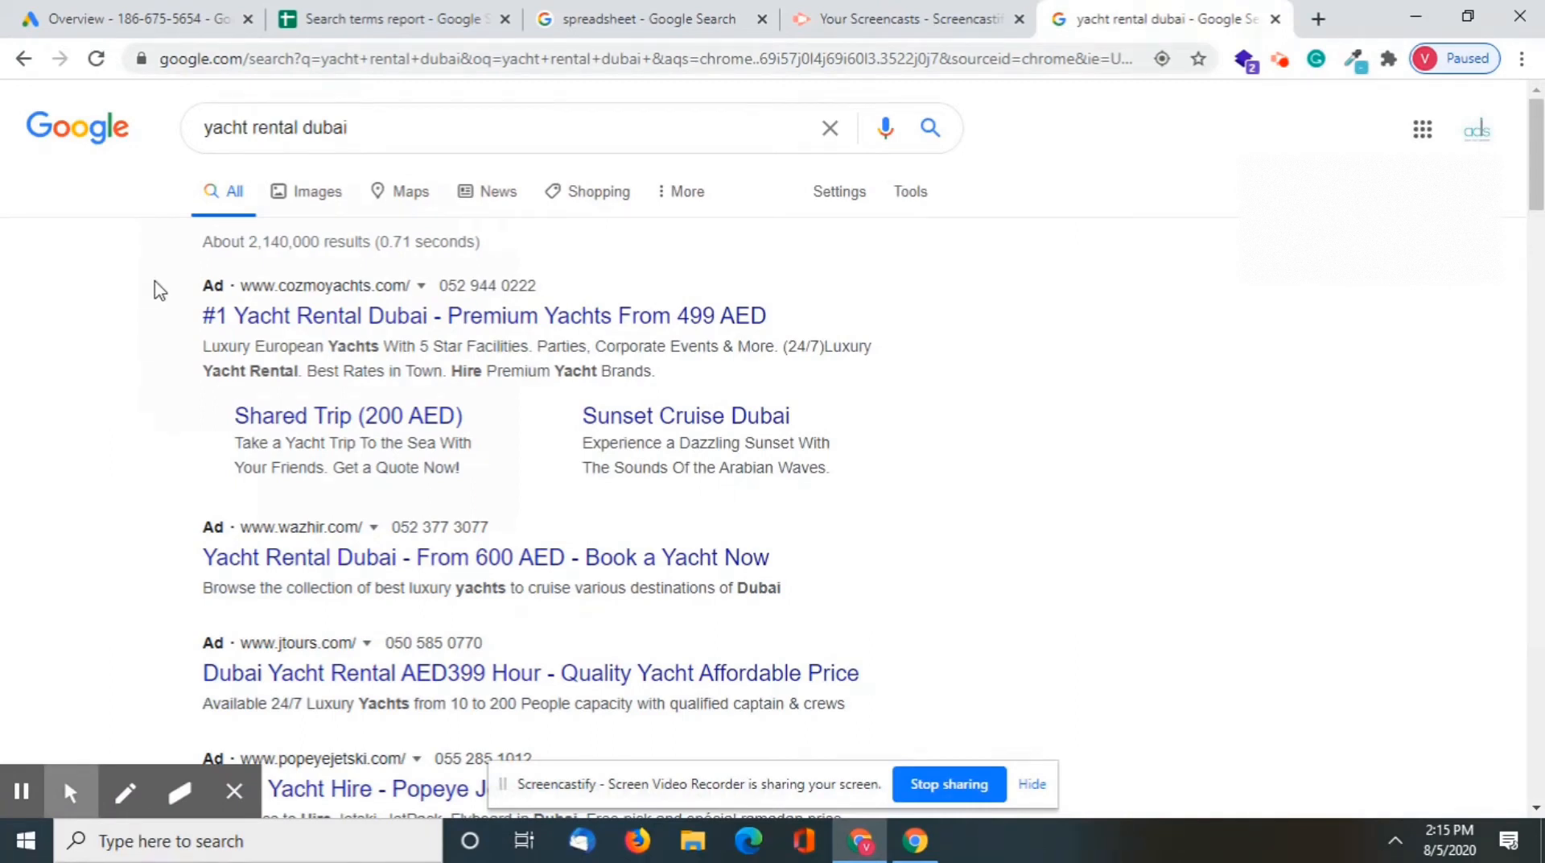
click(418, 134)
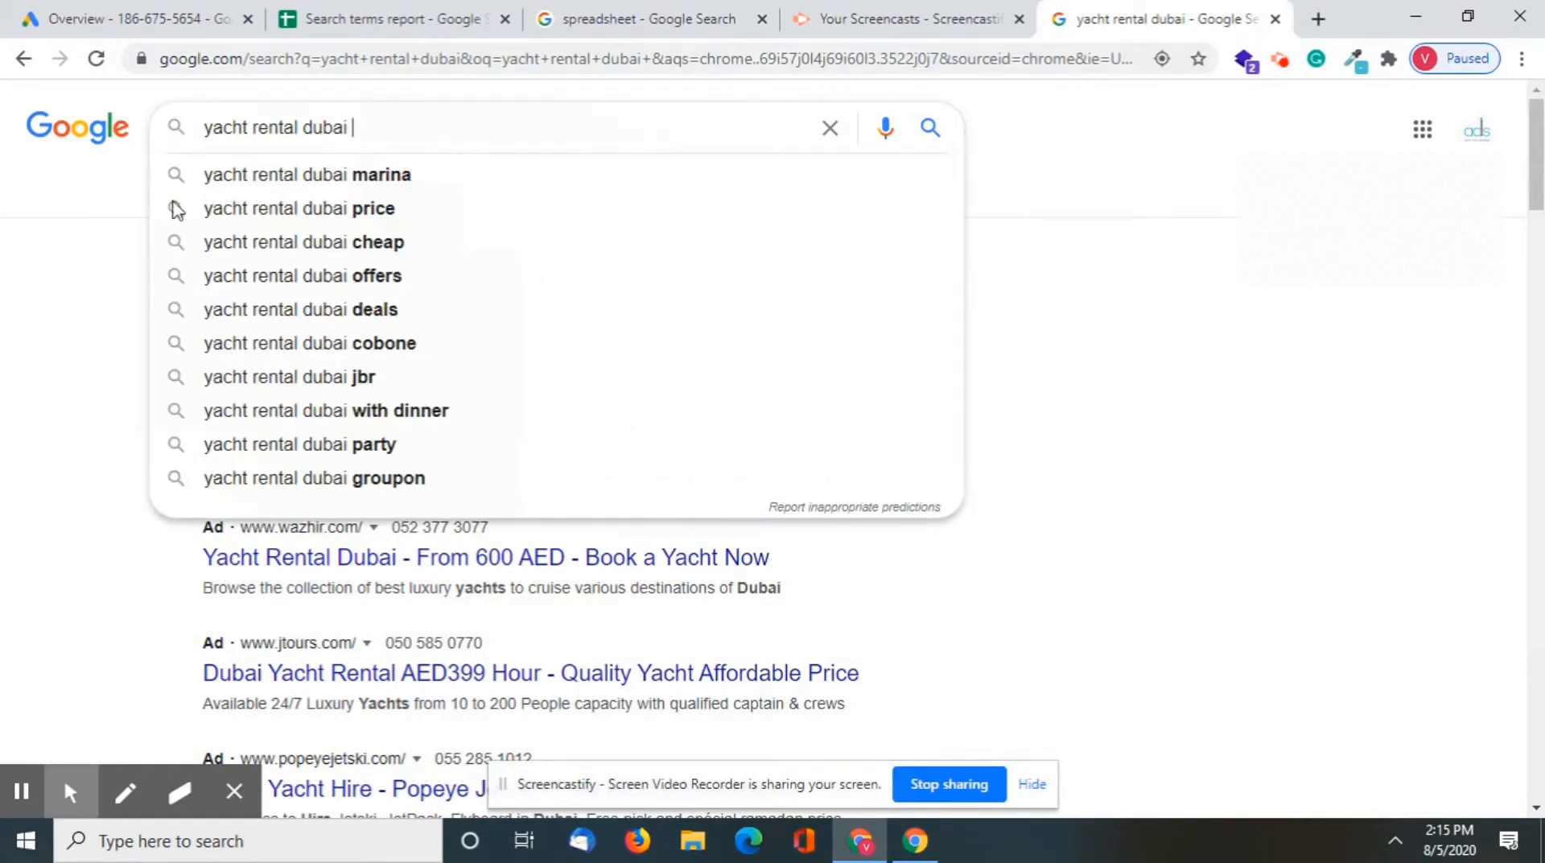
click(4, 344)
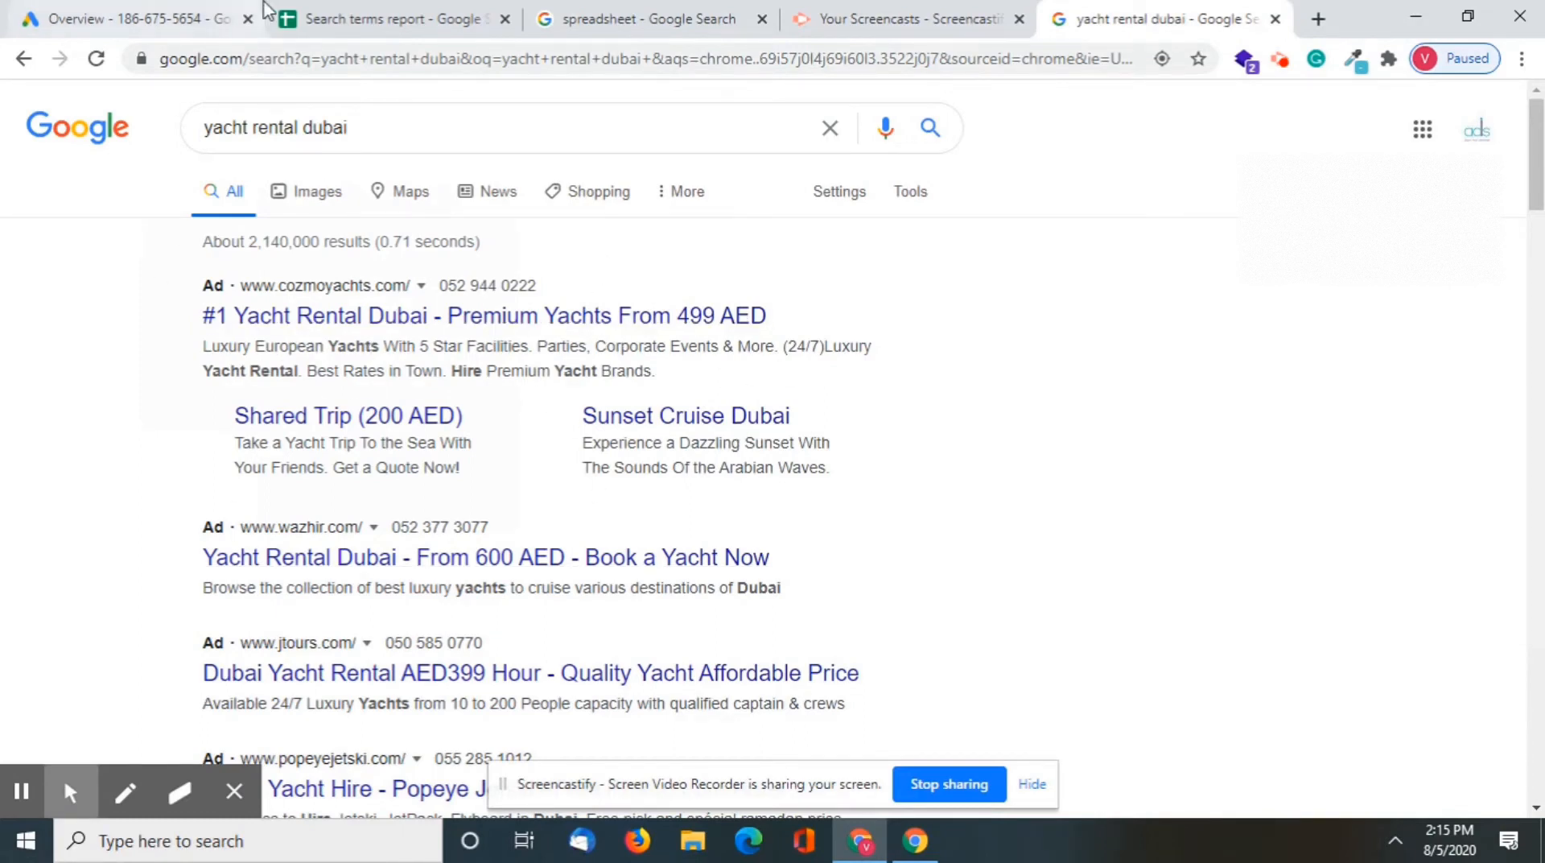
Replace the Google query with "yacht license dubai" and look at the ads returned for it
click(193, 18)
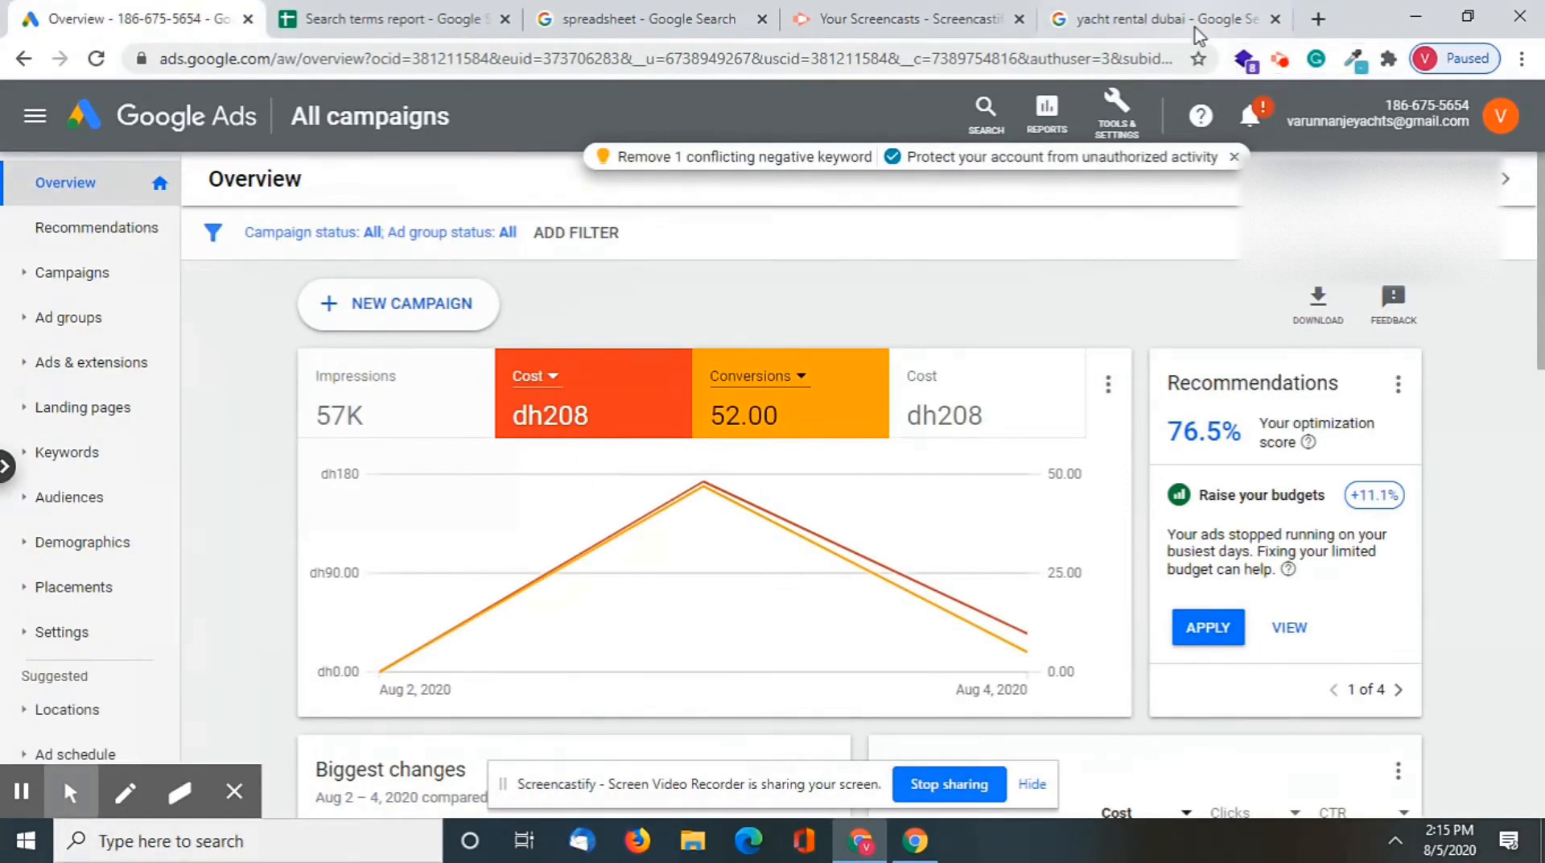
click(1175, 19)
drag(358, 128, 256, 128)
key(BackSpace)
key(BackSpace)
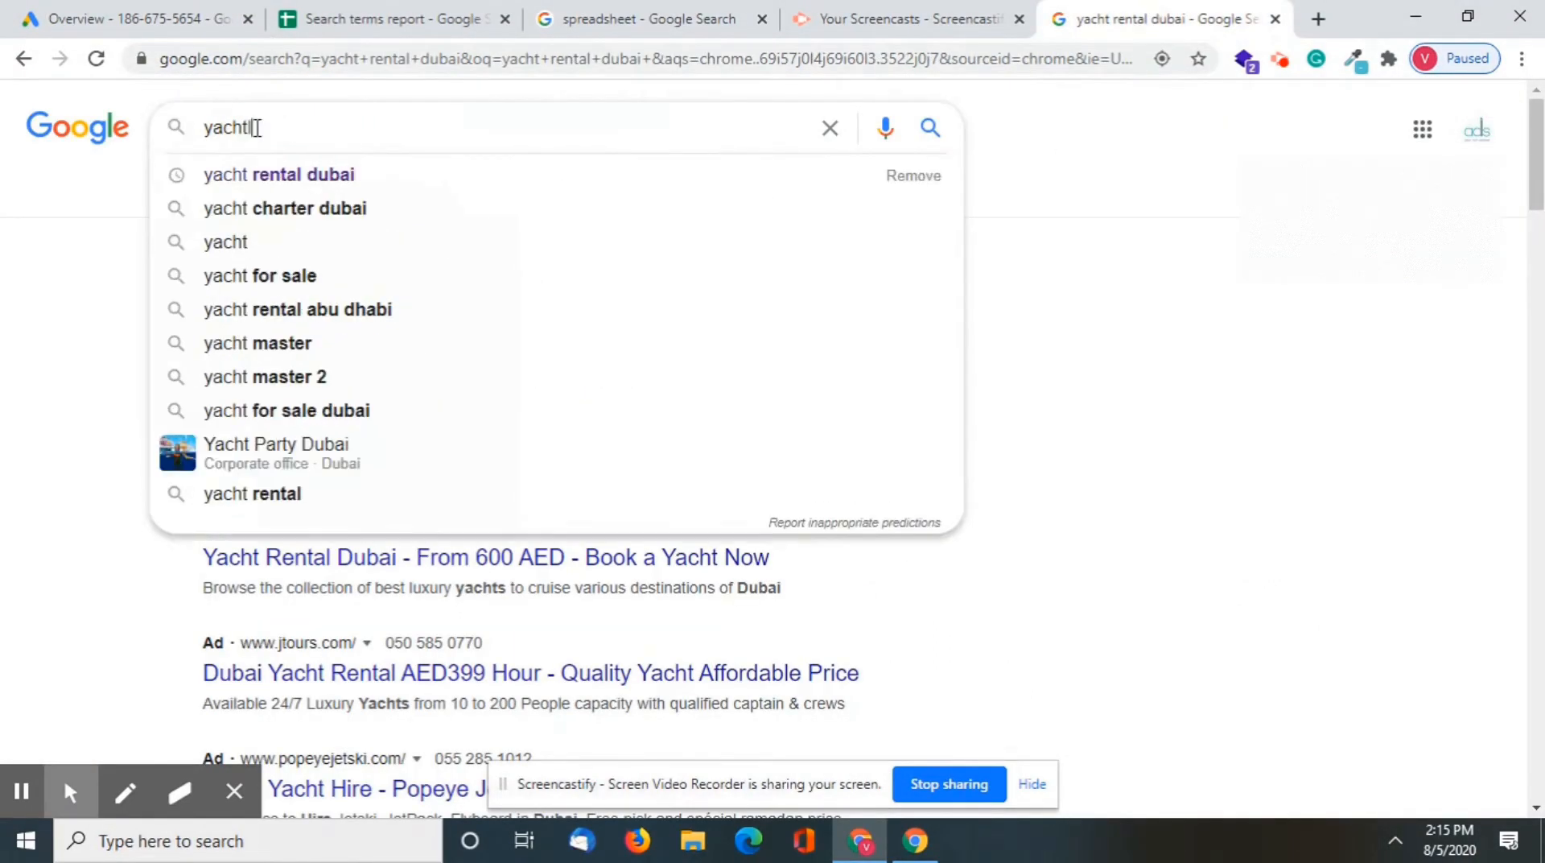
text(license in)
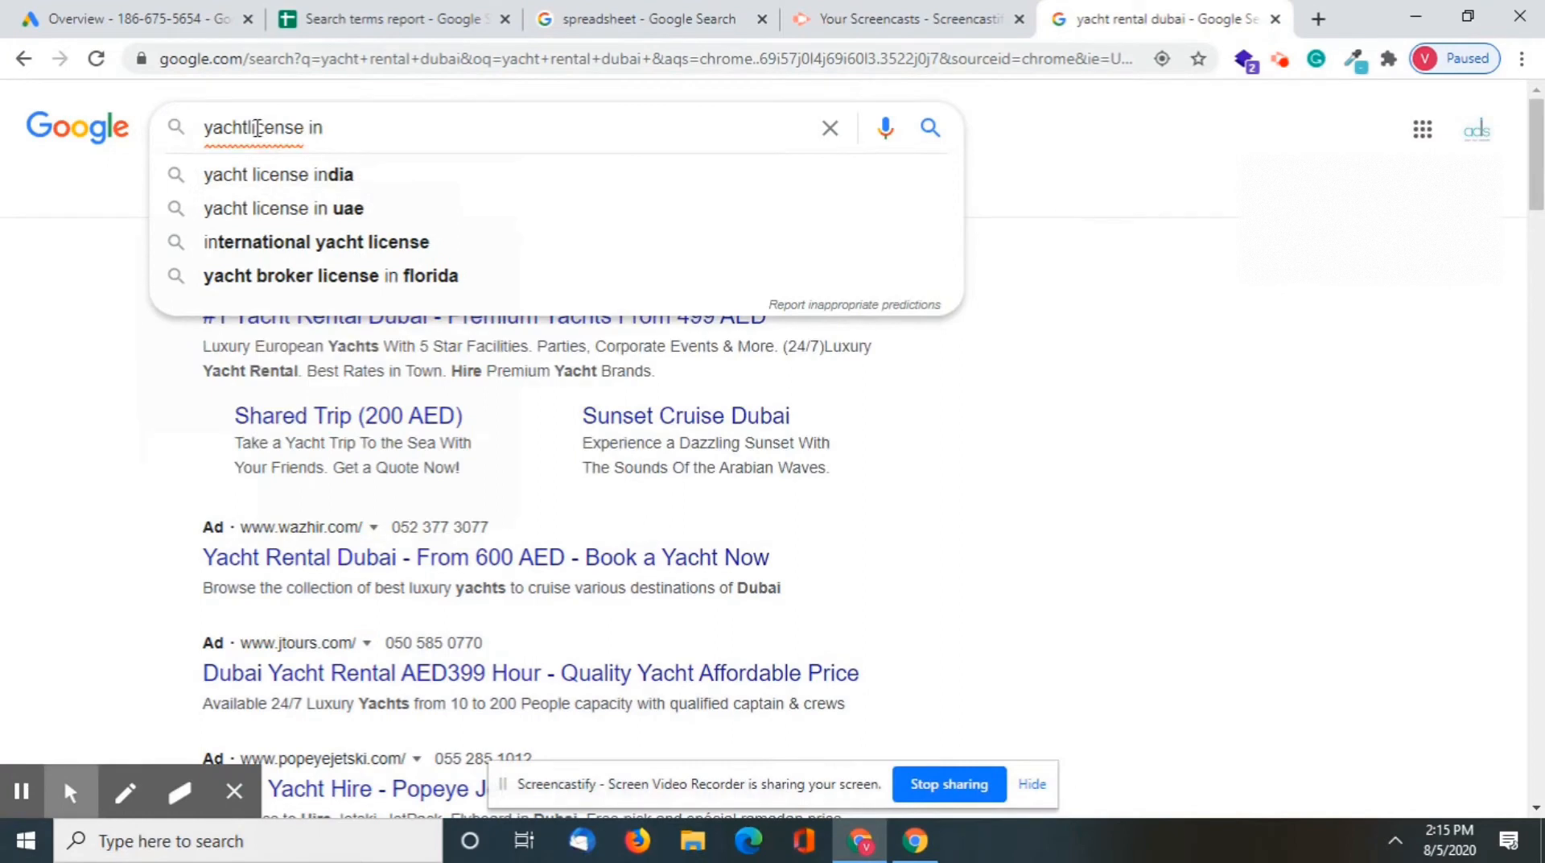
key(Down)
key(BackSpace)
key(BackSpace)
key(BackSpace)
key(BackSpace)
key(BackSpace)
text(dubai)
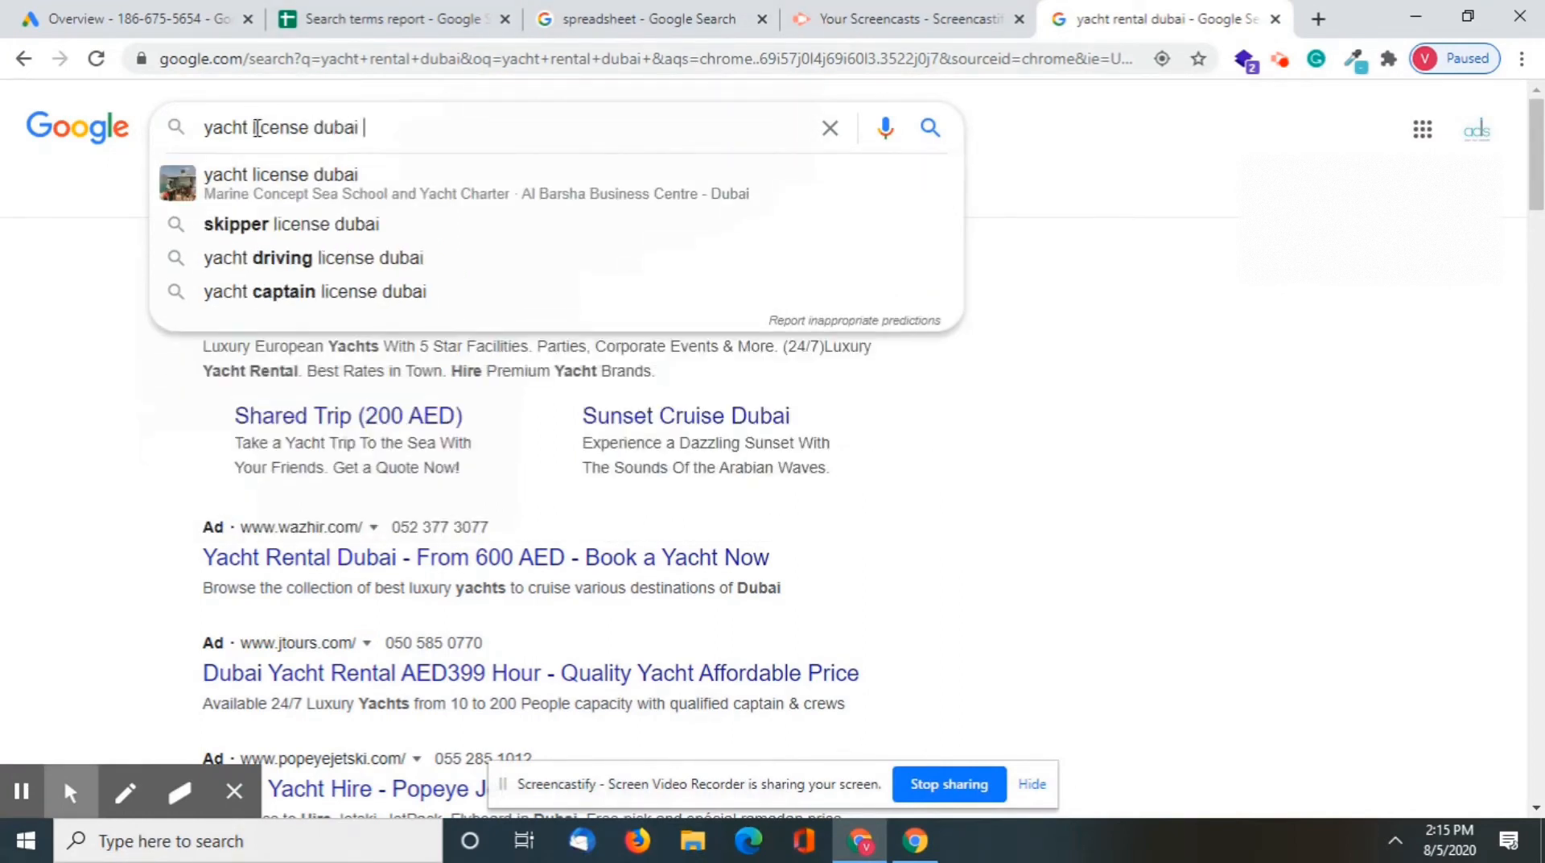
key(Return)
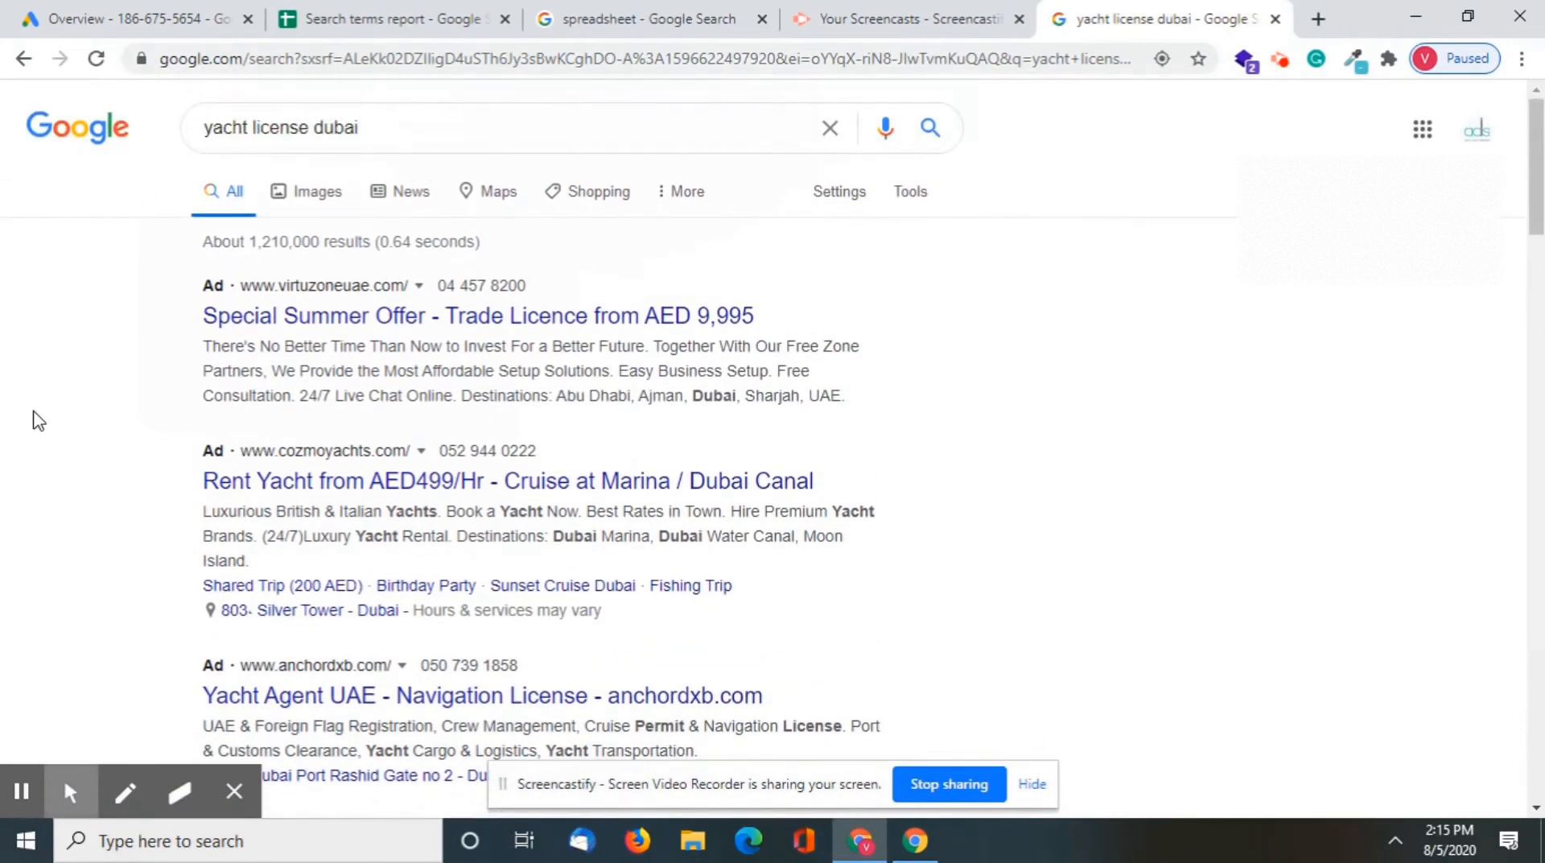
click(241, 489)
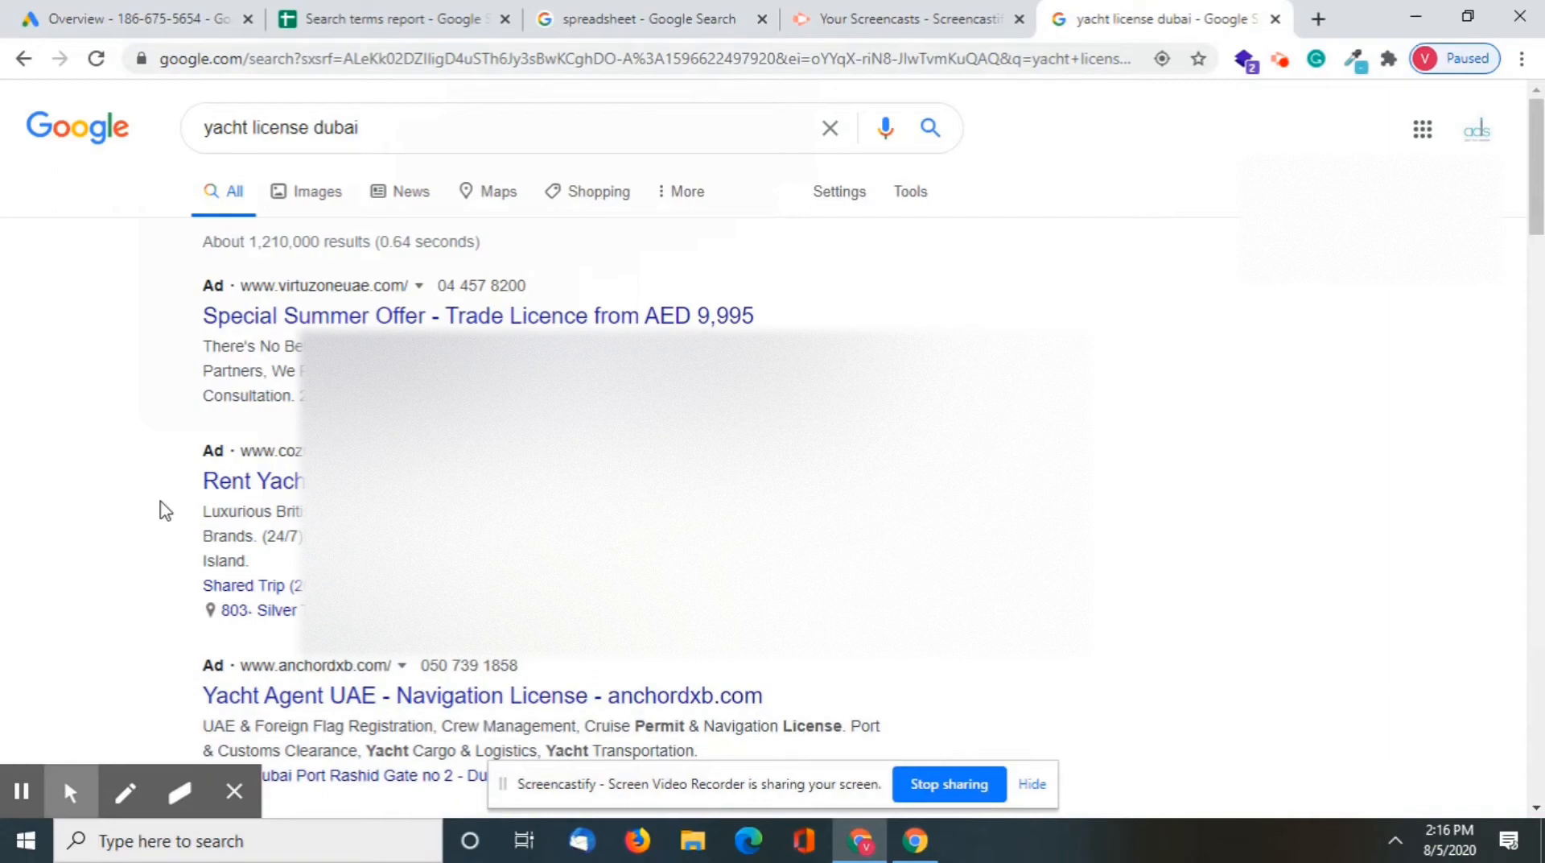
Switch back to Google Ads and open the Fresh New campaign from the campaign list
click(134, 11)
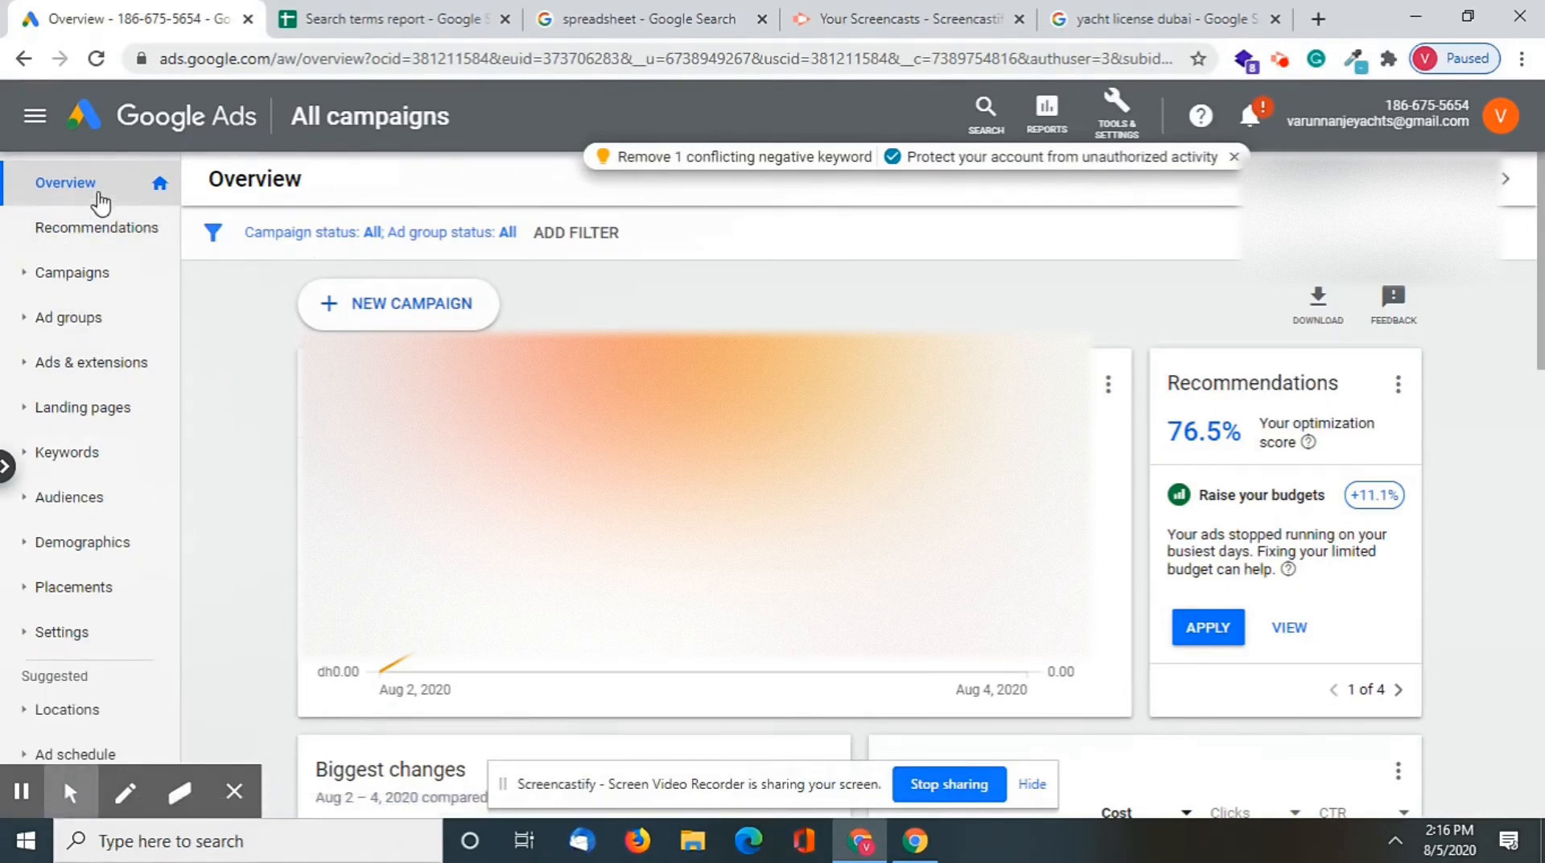
click(32, 271)
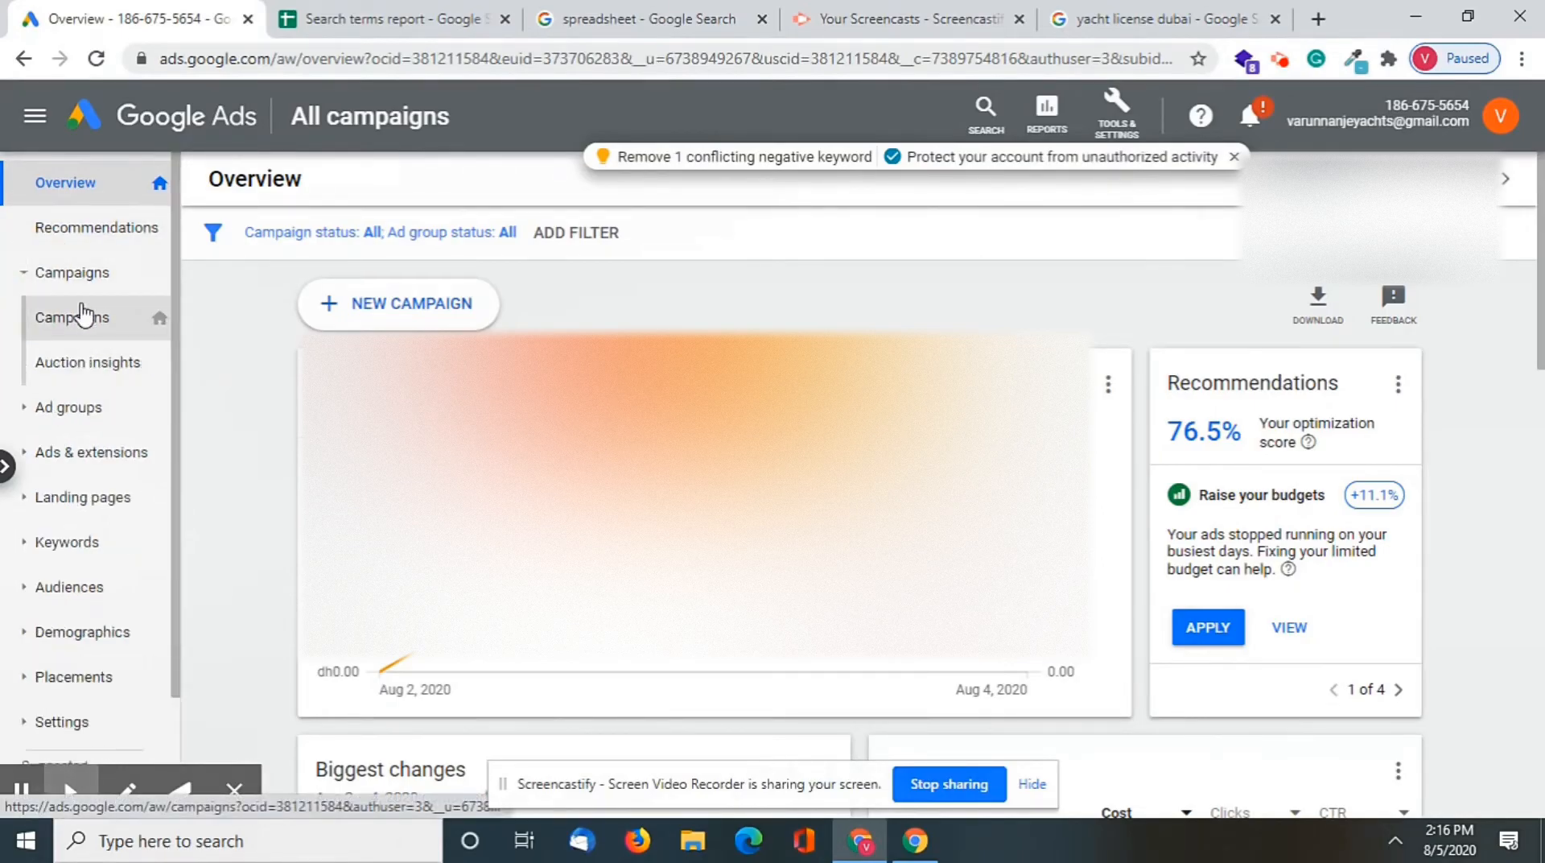
click(87, 317)
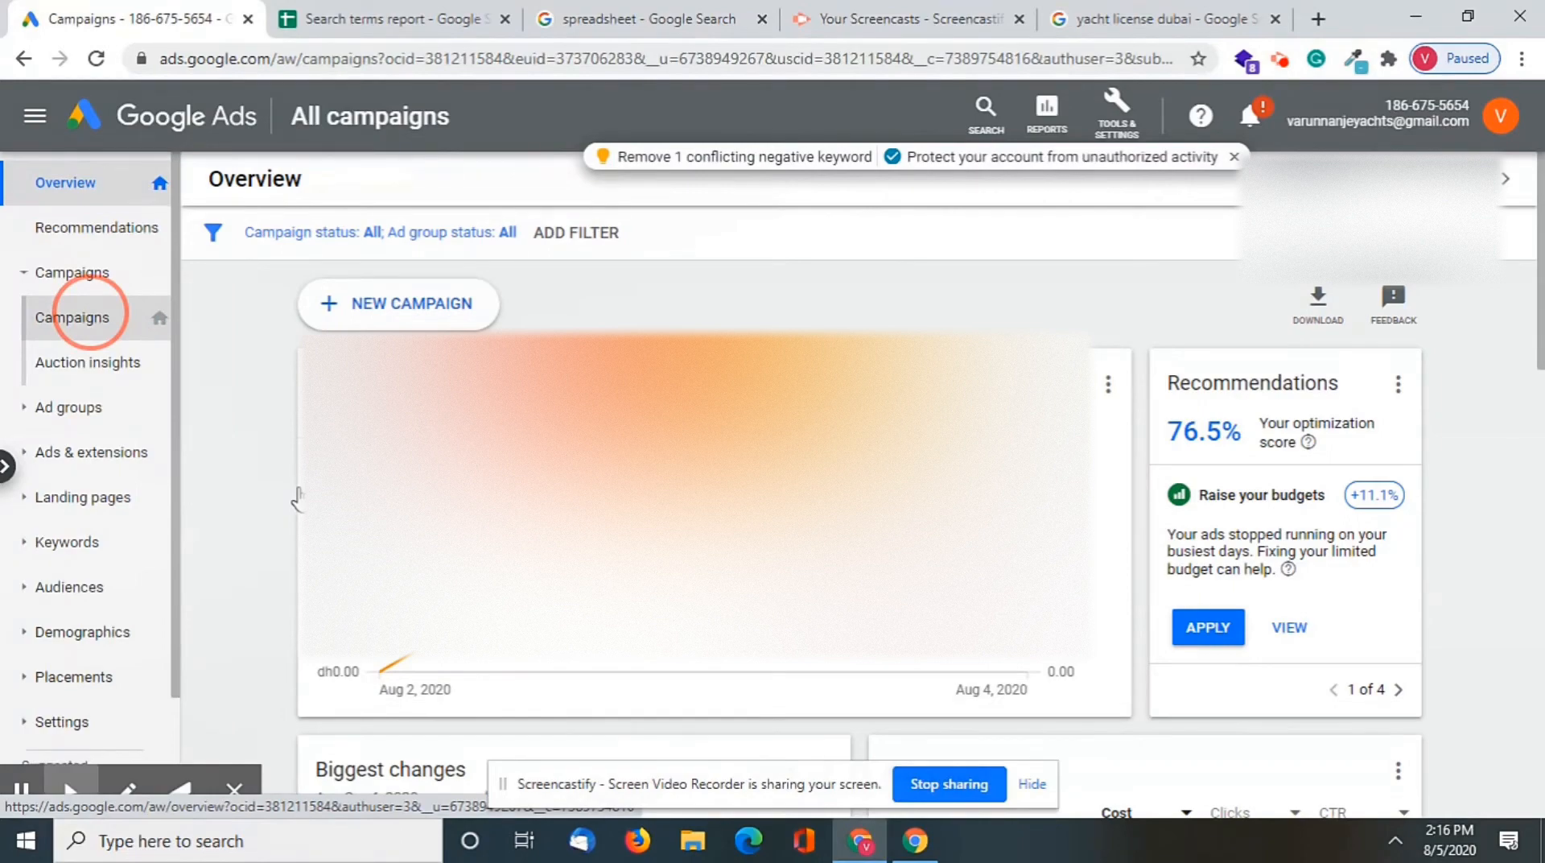
scroll(386, 591, down, 1)
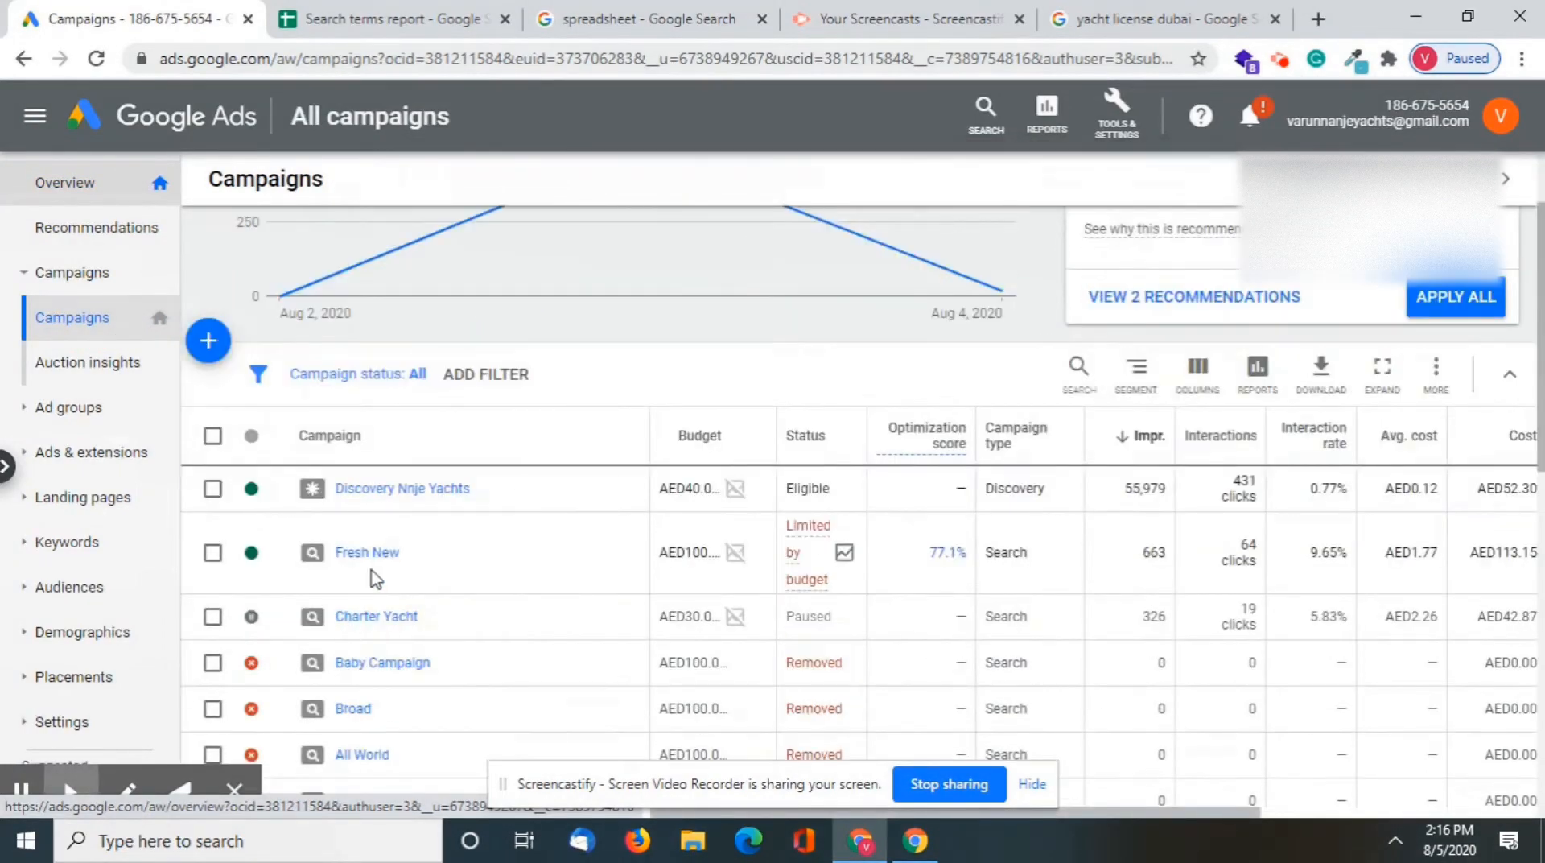
click(368, 561)
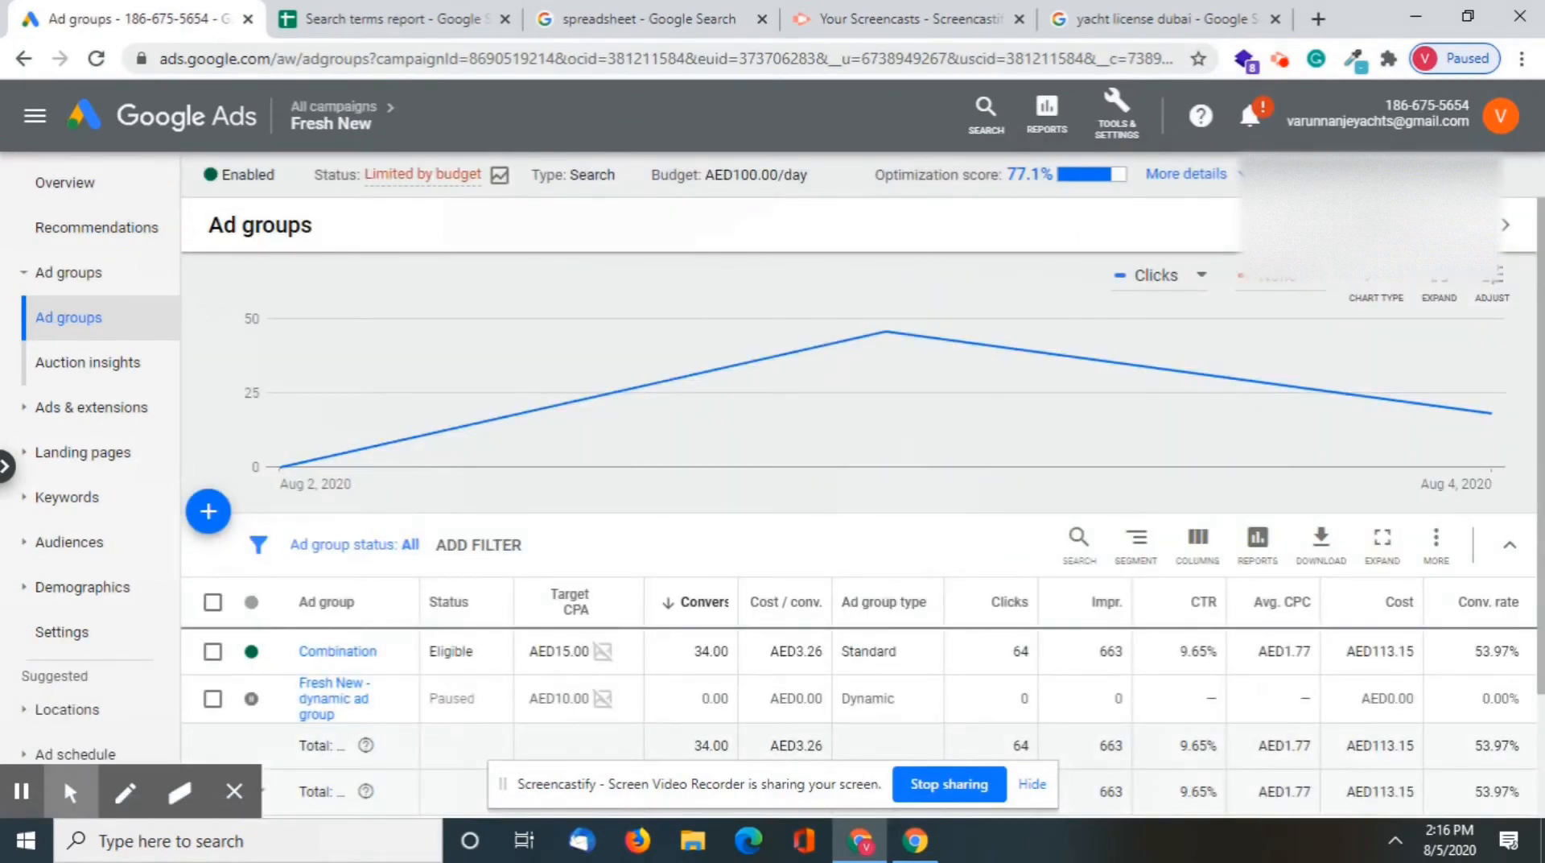
Apply a custom date range of August 2 to August 4, 2020 to the campaign data
click(1404, 226)
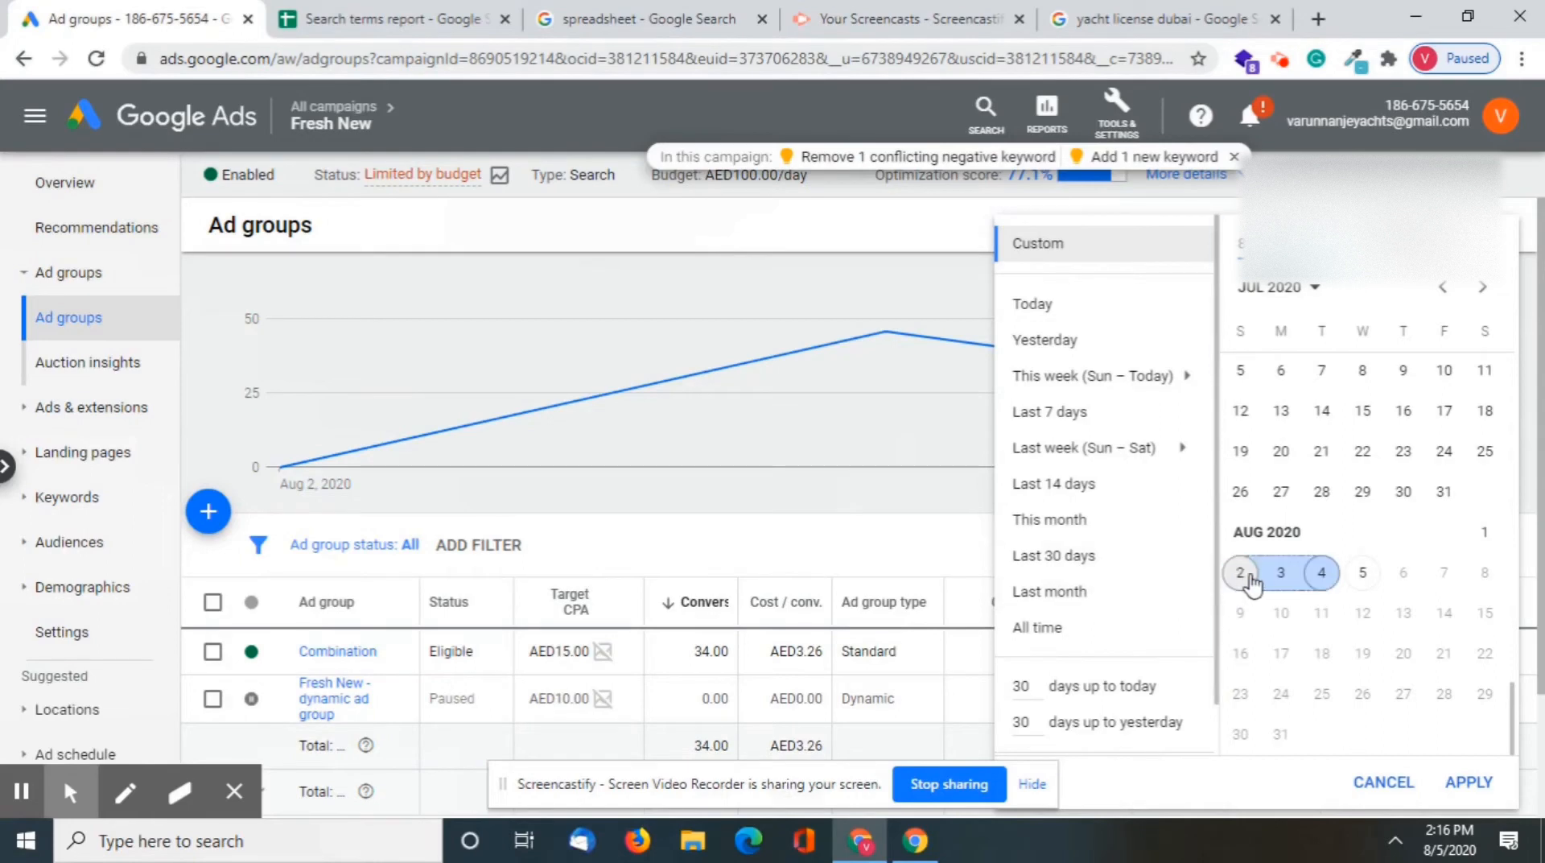
click(1321, 572)
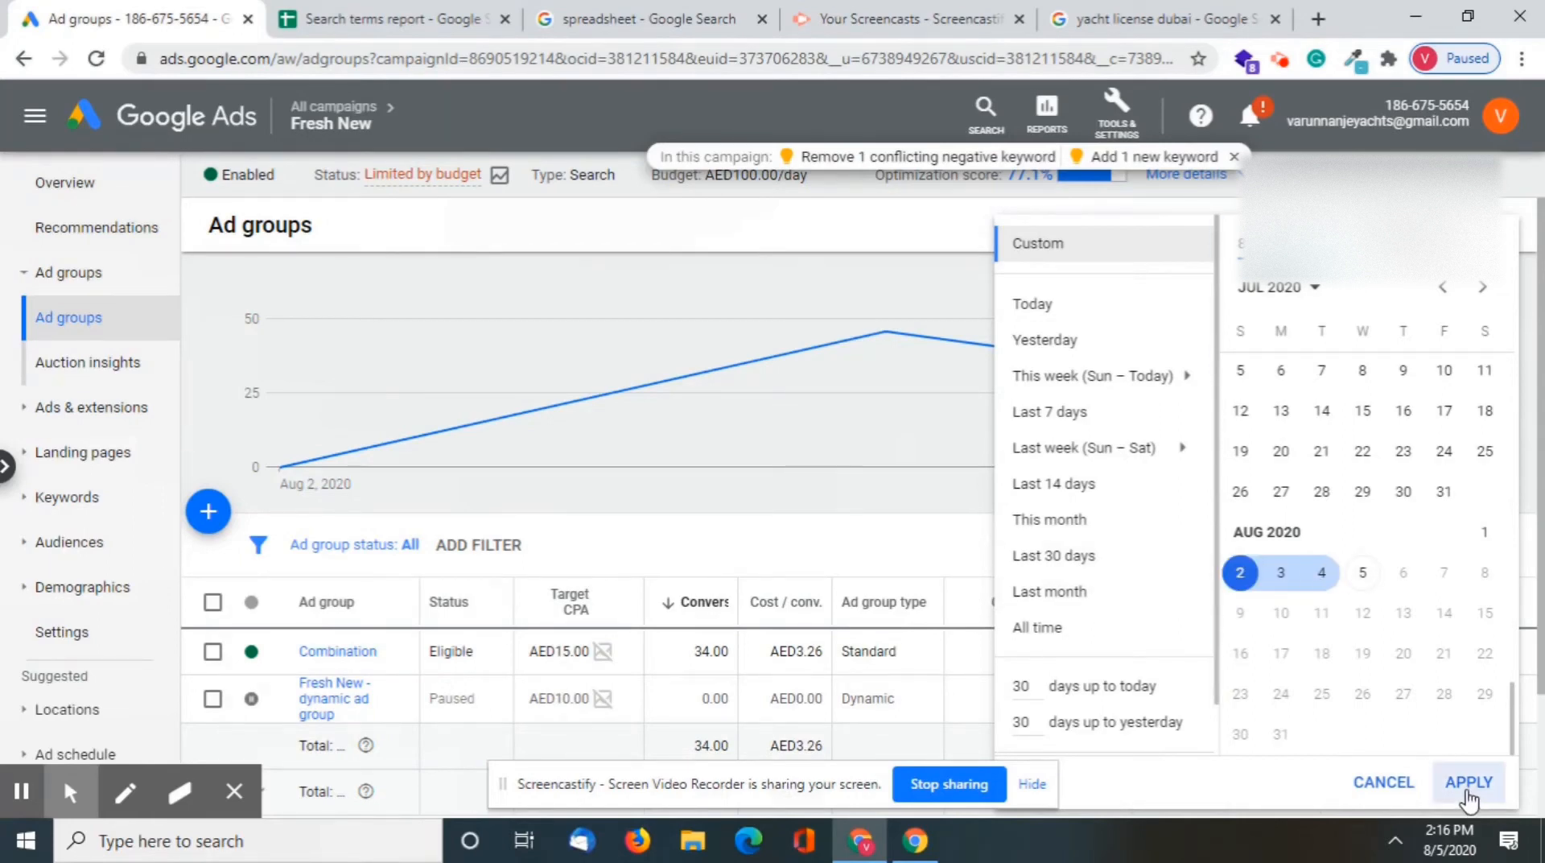
click(1469, 782)
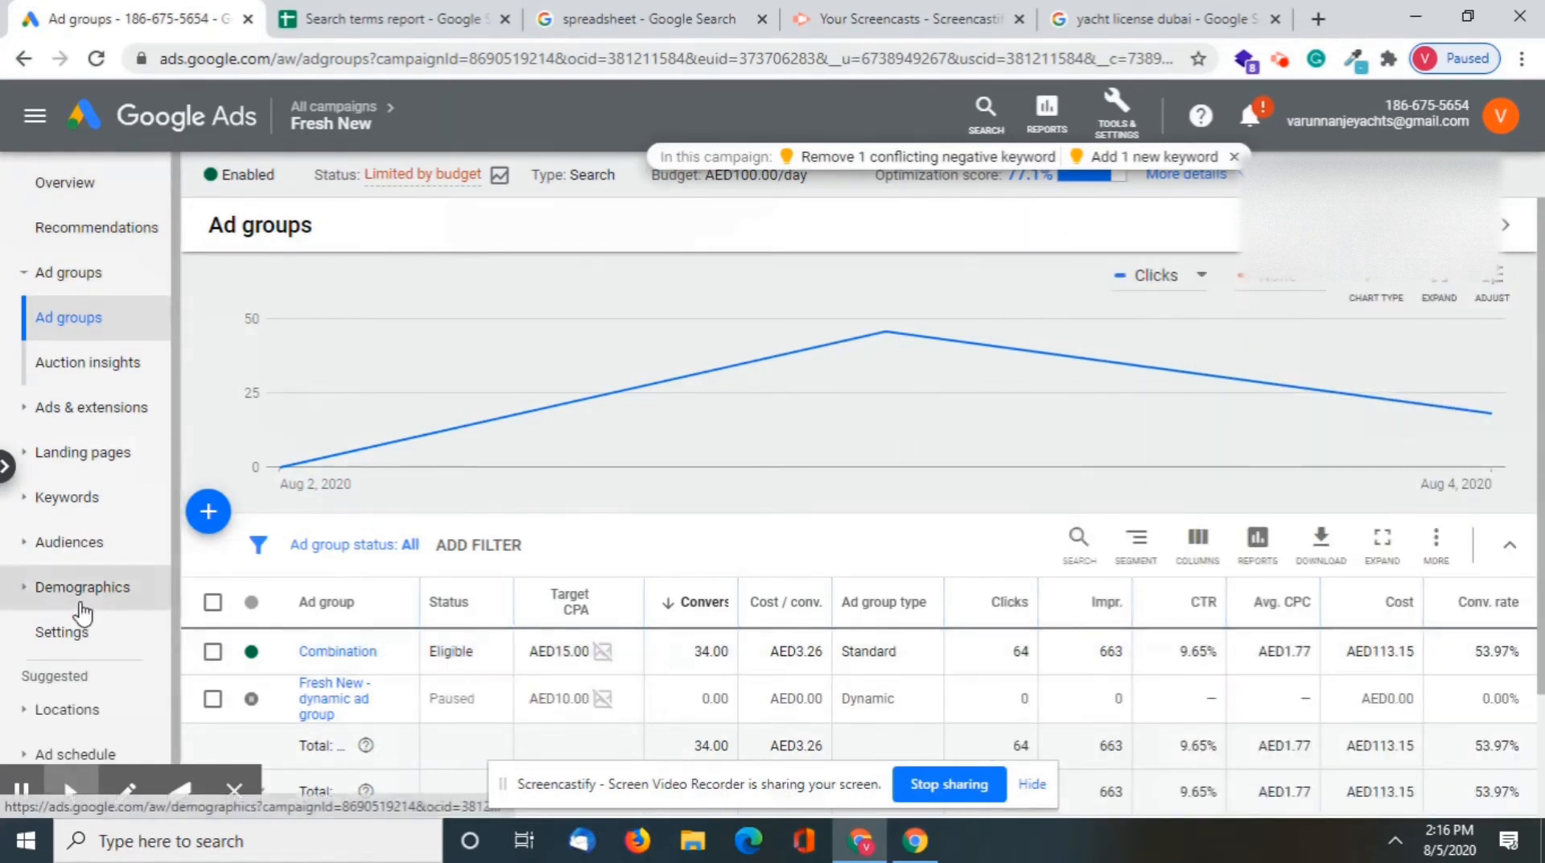
Open the campaign's search terms report and remove its Added/Excluded filter
click(28, 499)
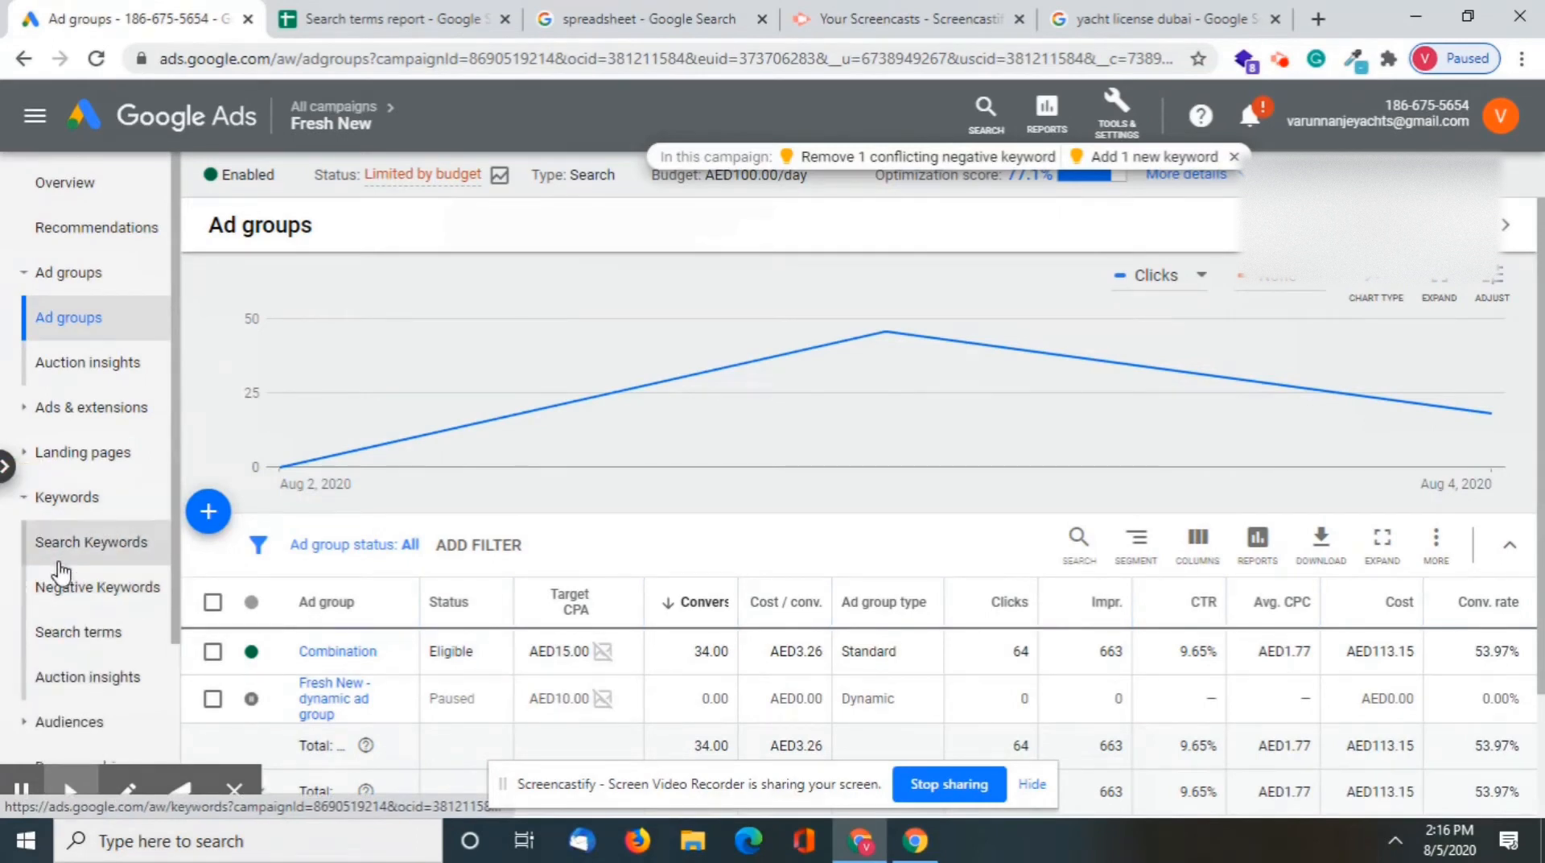
click(95, 635)
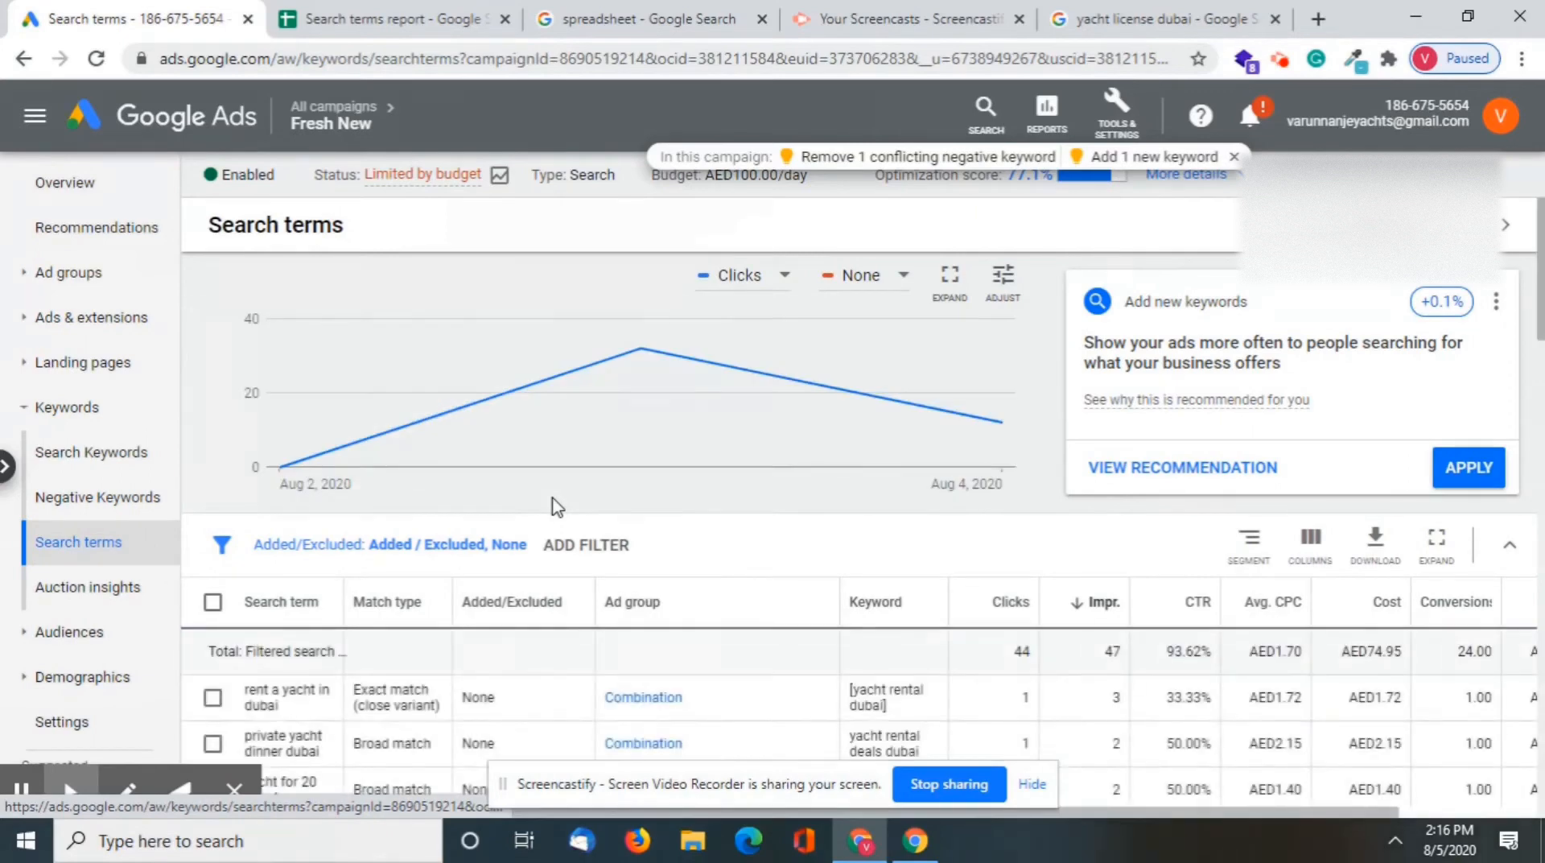
click(456, 551)
click(429, 245)
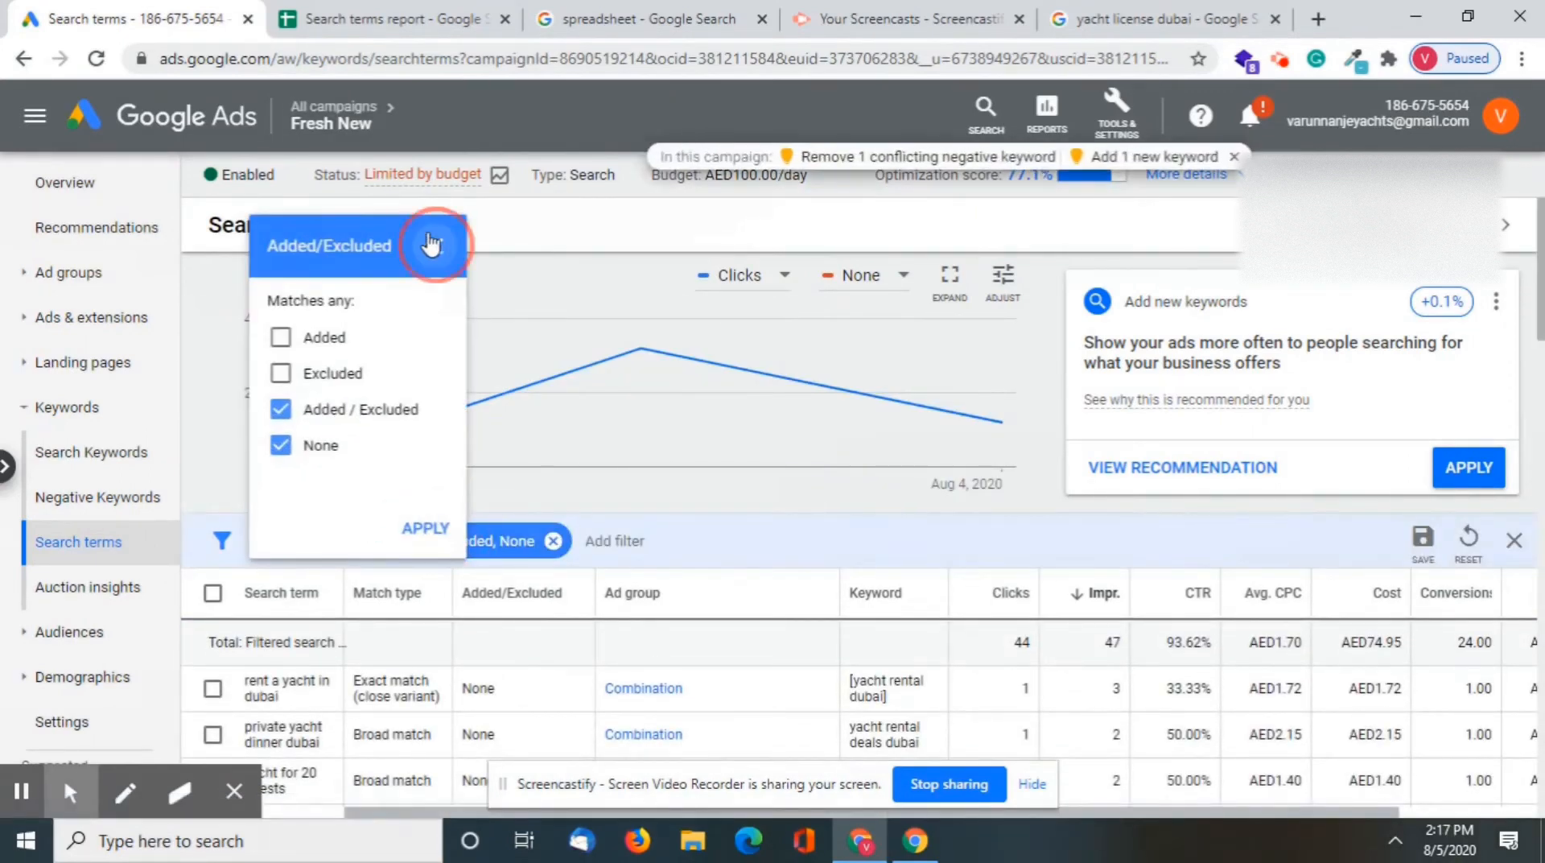
click(553, 540)
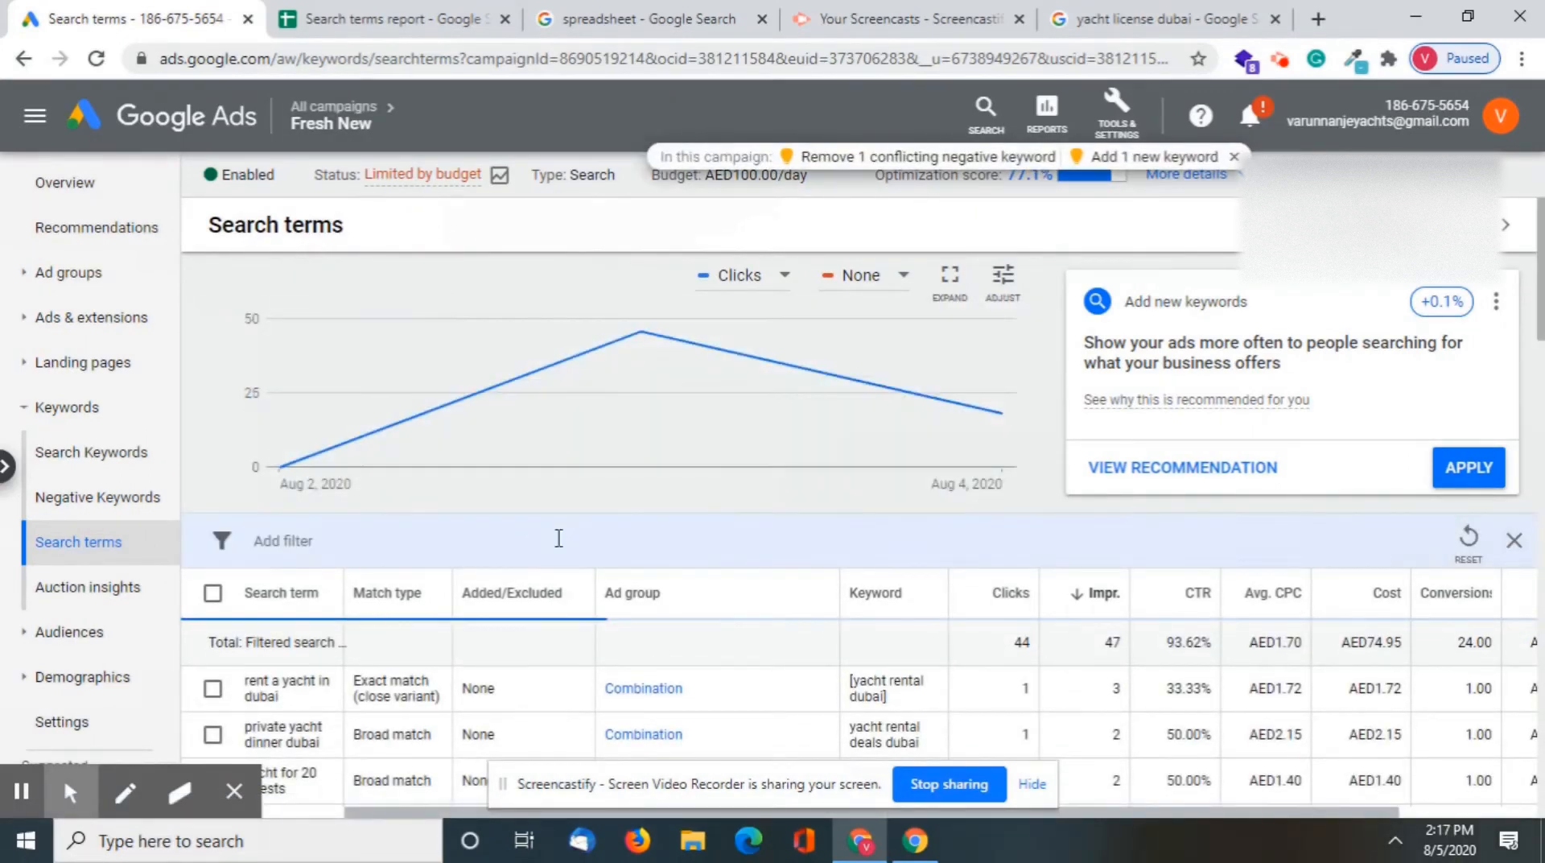
Examine the impressions and matched keyword of the "yacht rental dubai" search term
scroll(718, 661, down, 1)
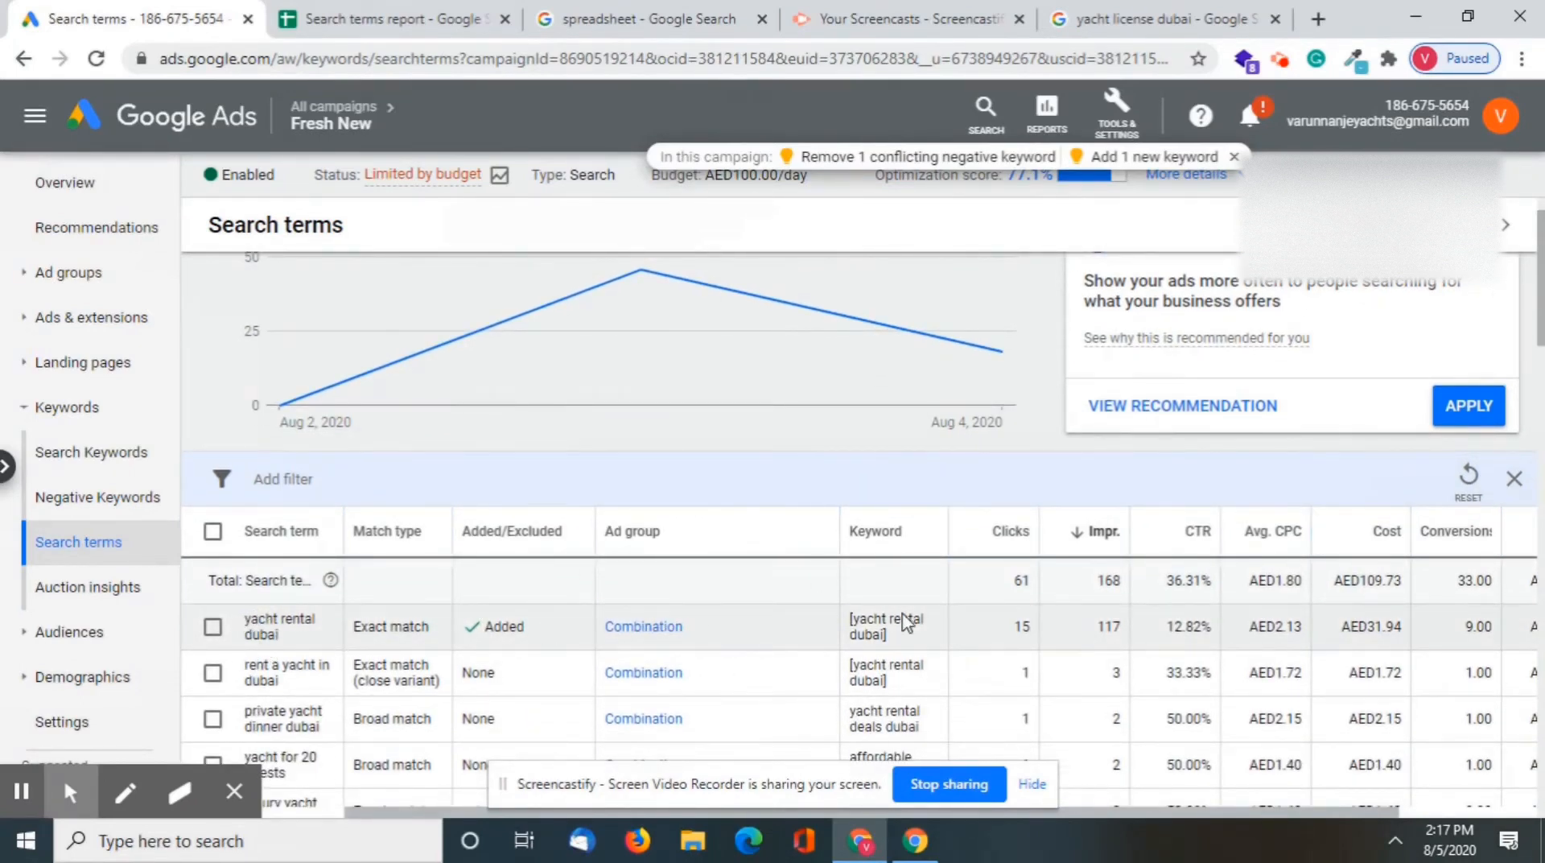
click(1098, 631)
scroll(1115, 656, down, 1)
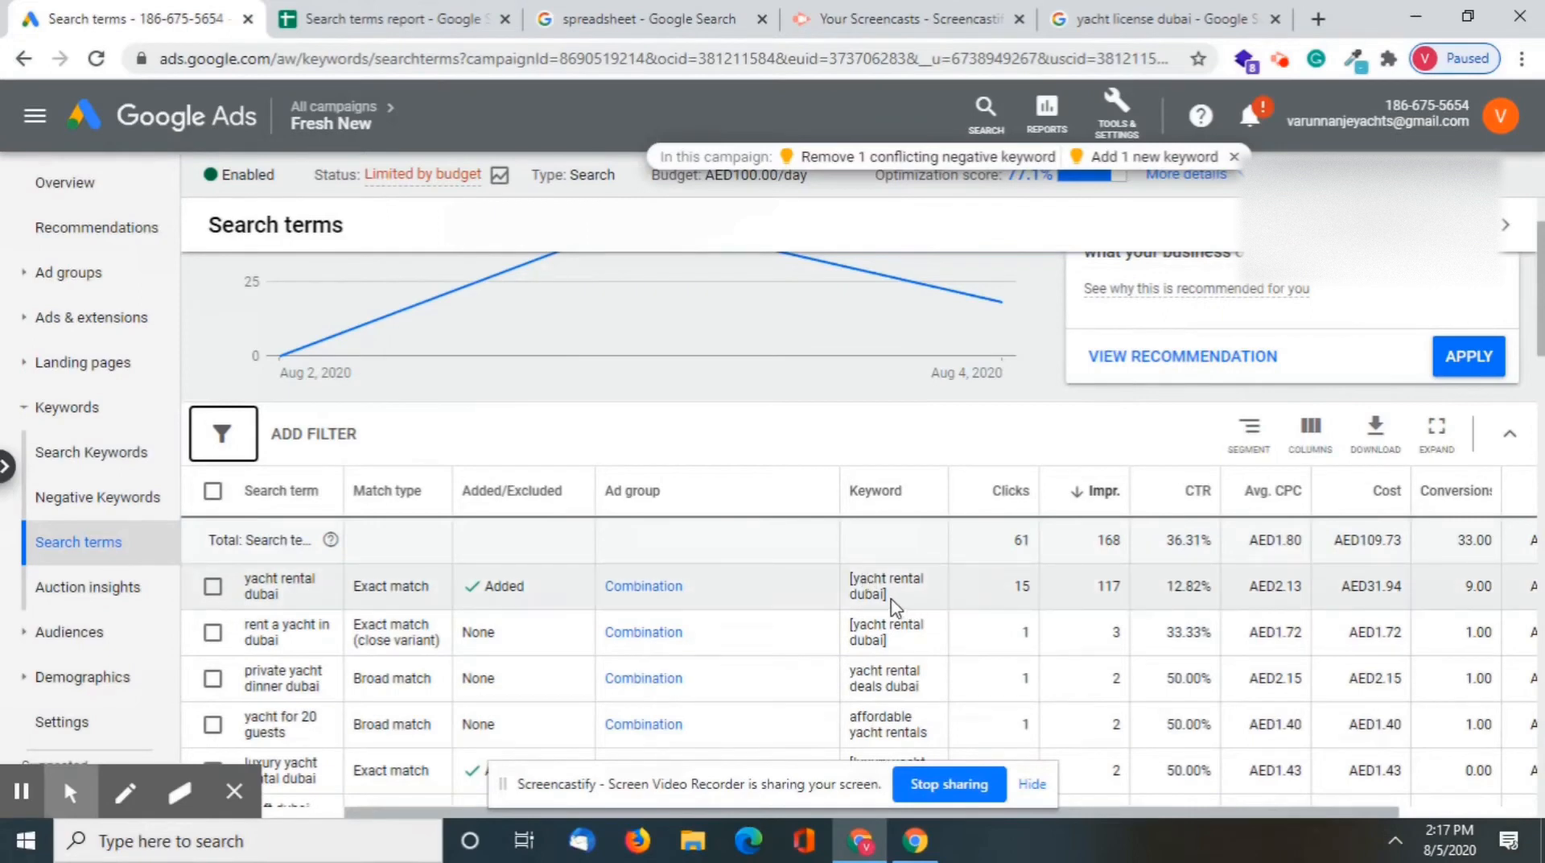
drag(896, 605, 821, 587)
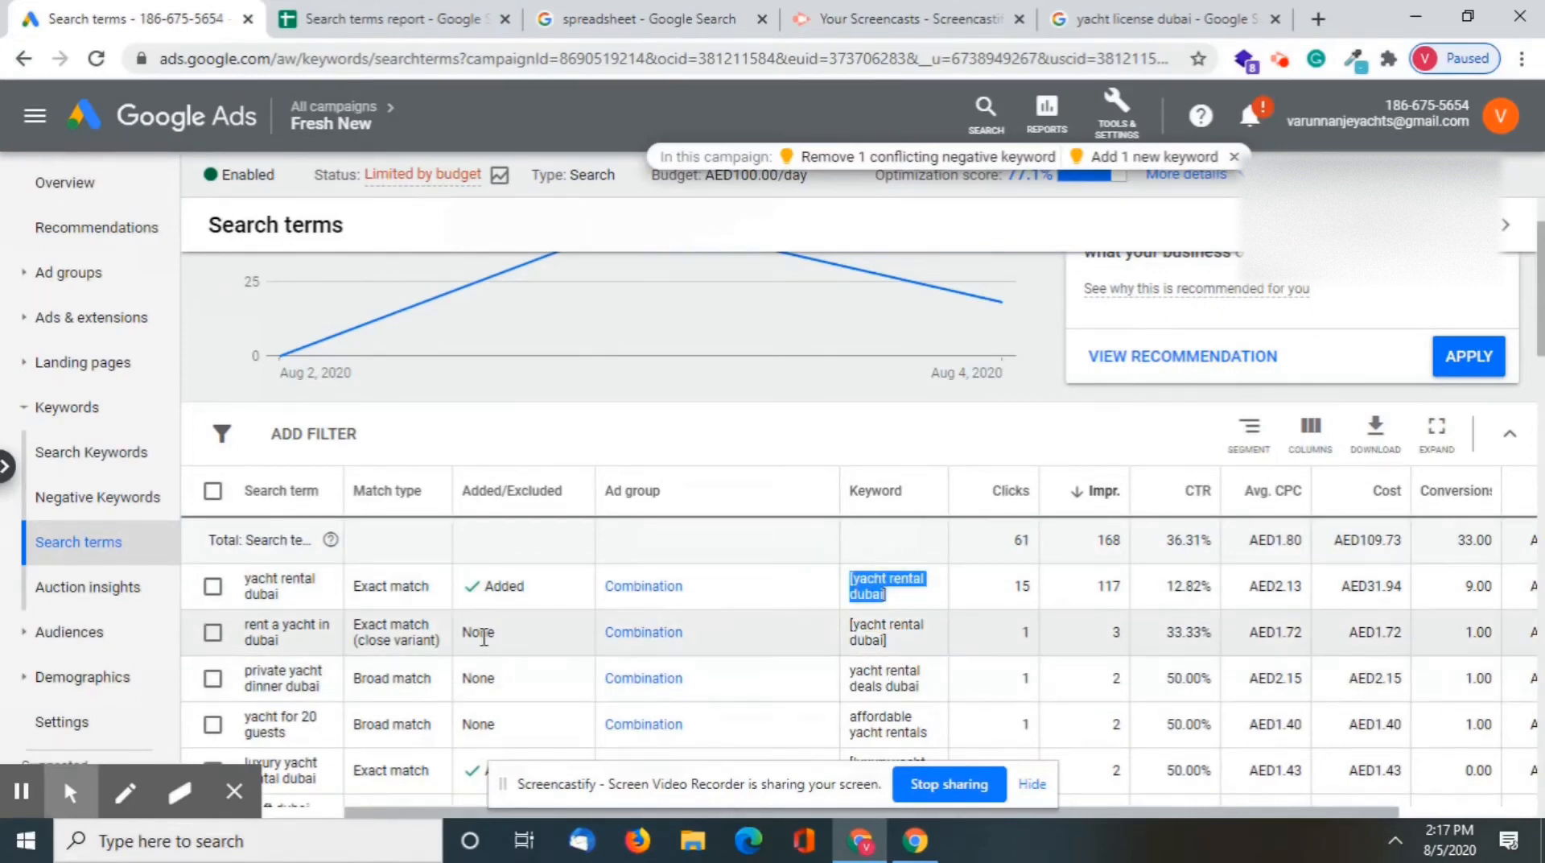
click(766, 362)
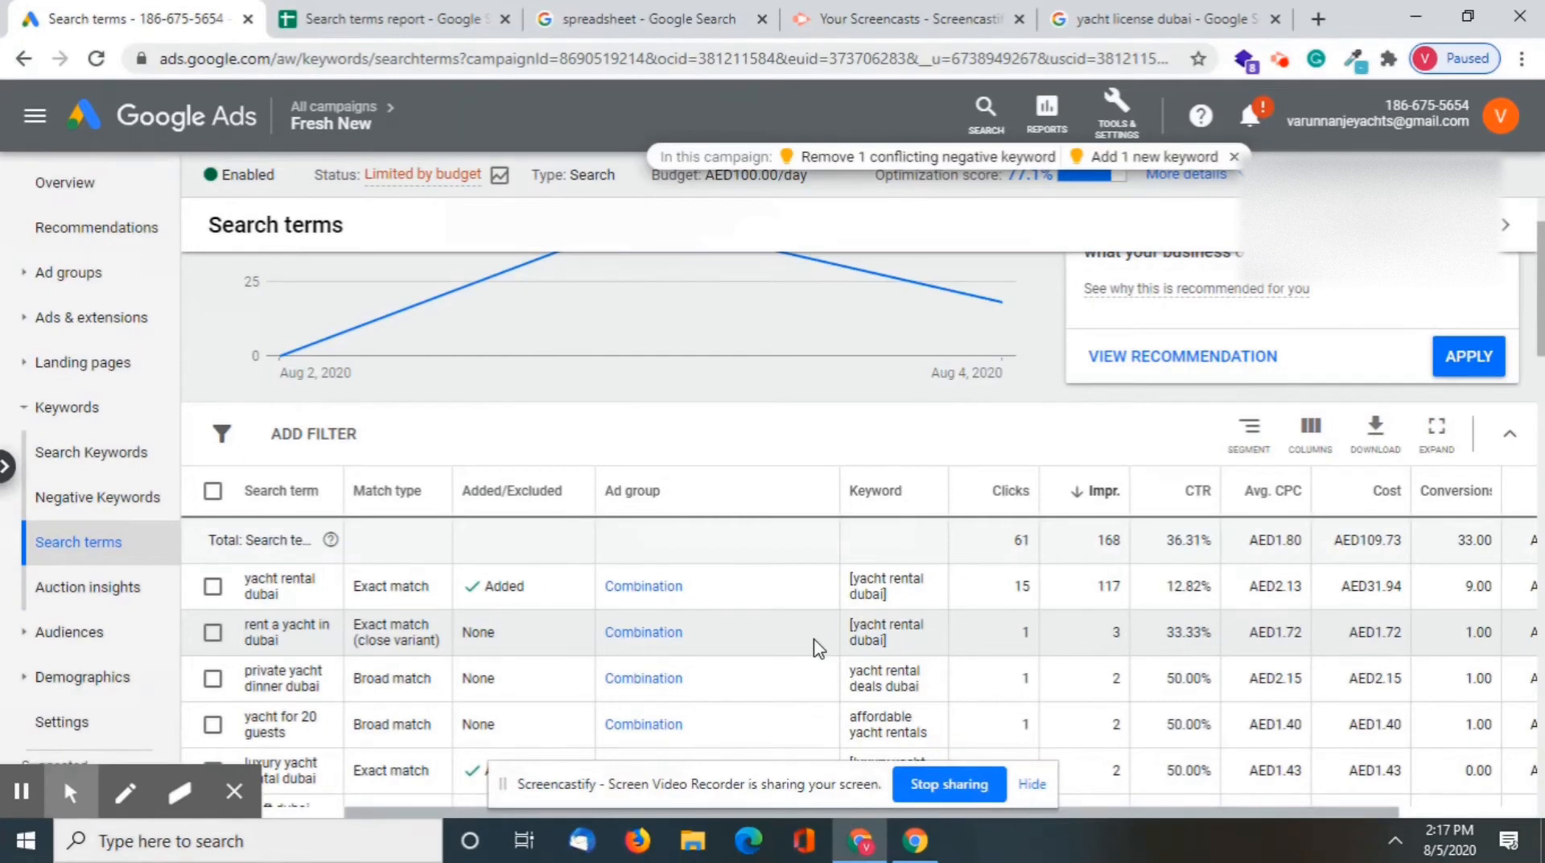
Compare the search term "rent a yacht in dubai" with the keyword that triggered it
scroll(631, 644, down, 1)
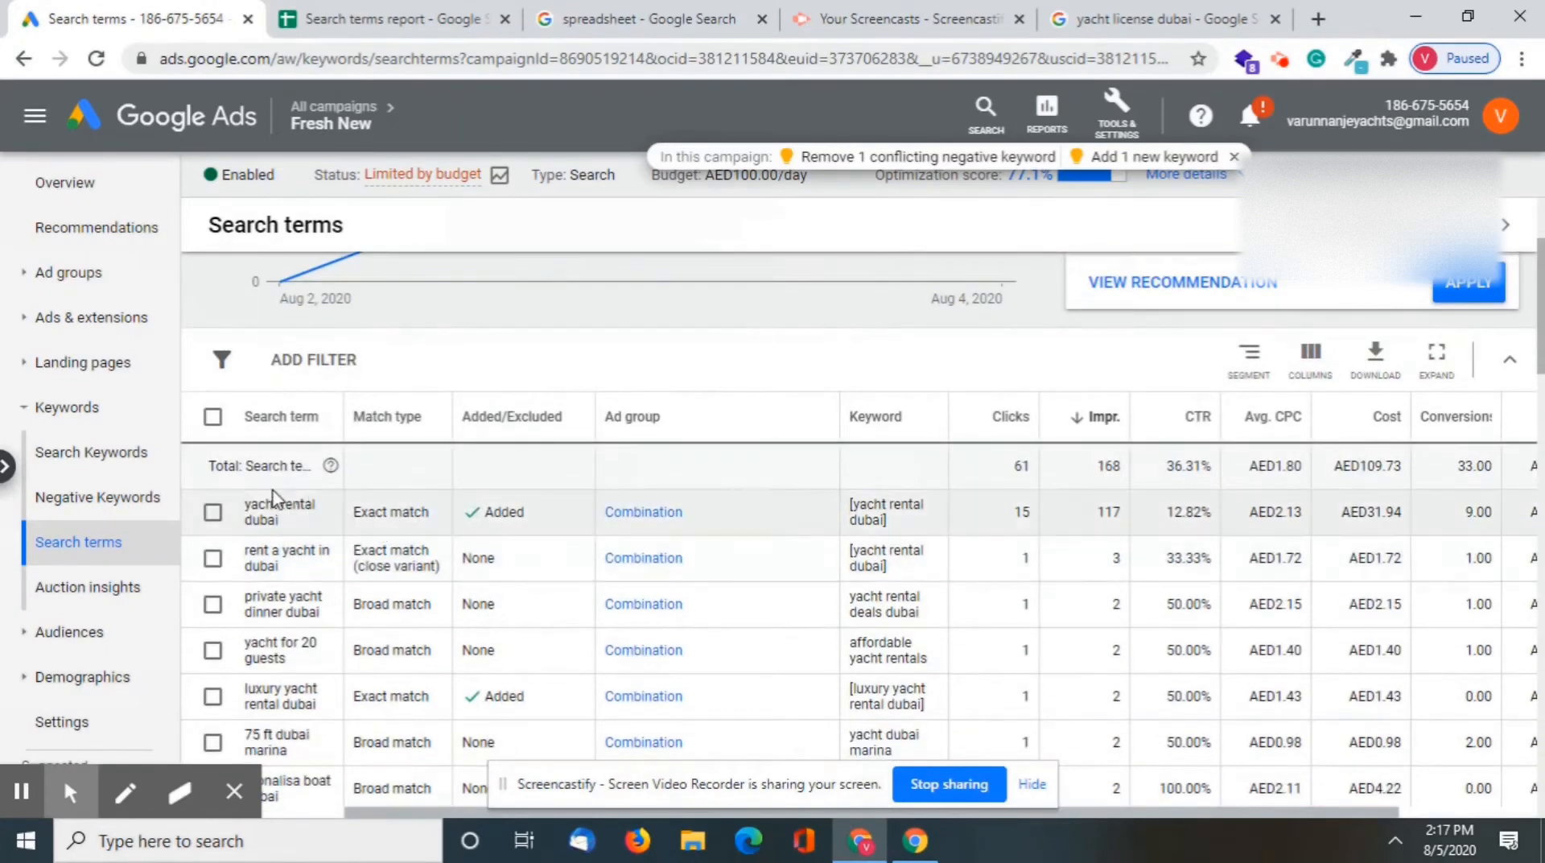
drag(242, 553, 280, 567)
click(858, 549)
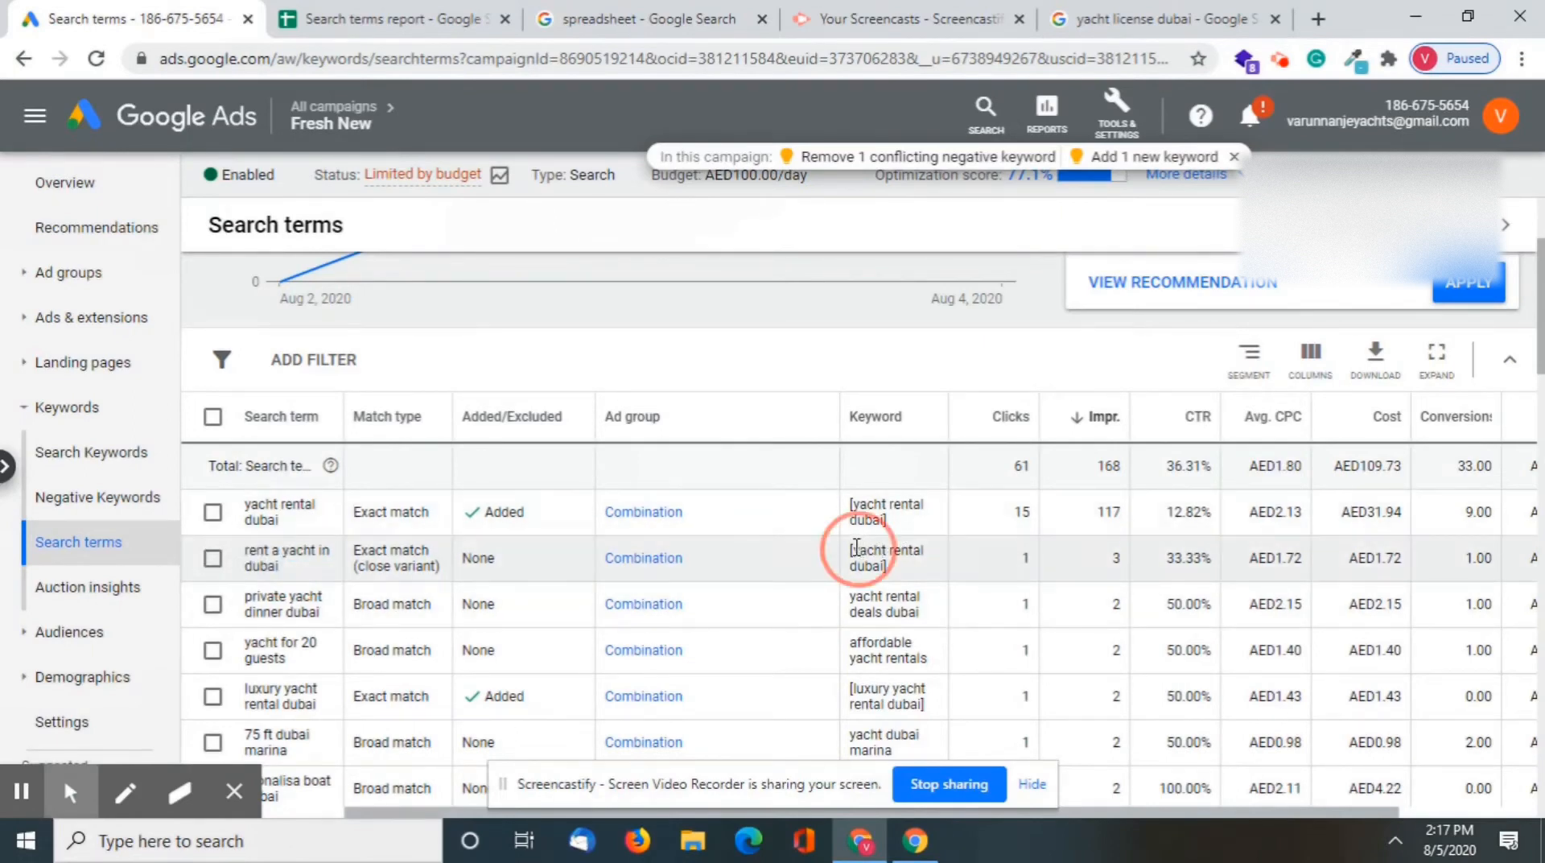
click(849, 552)
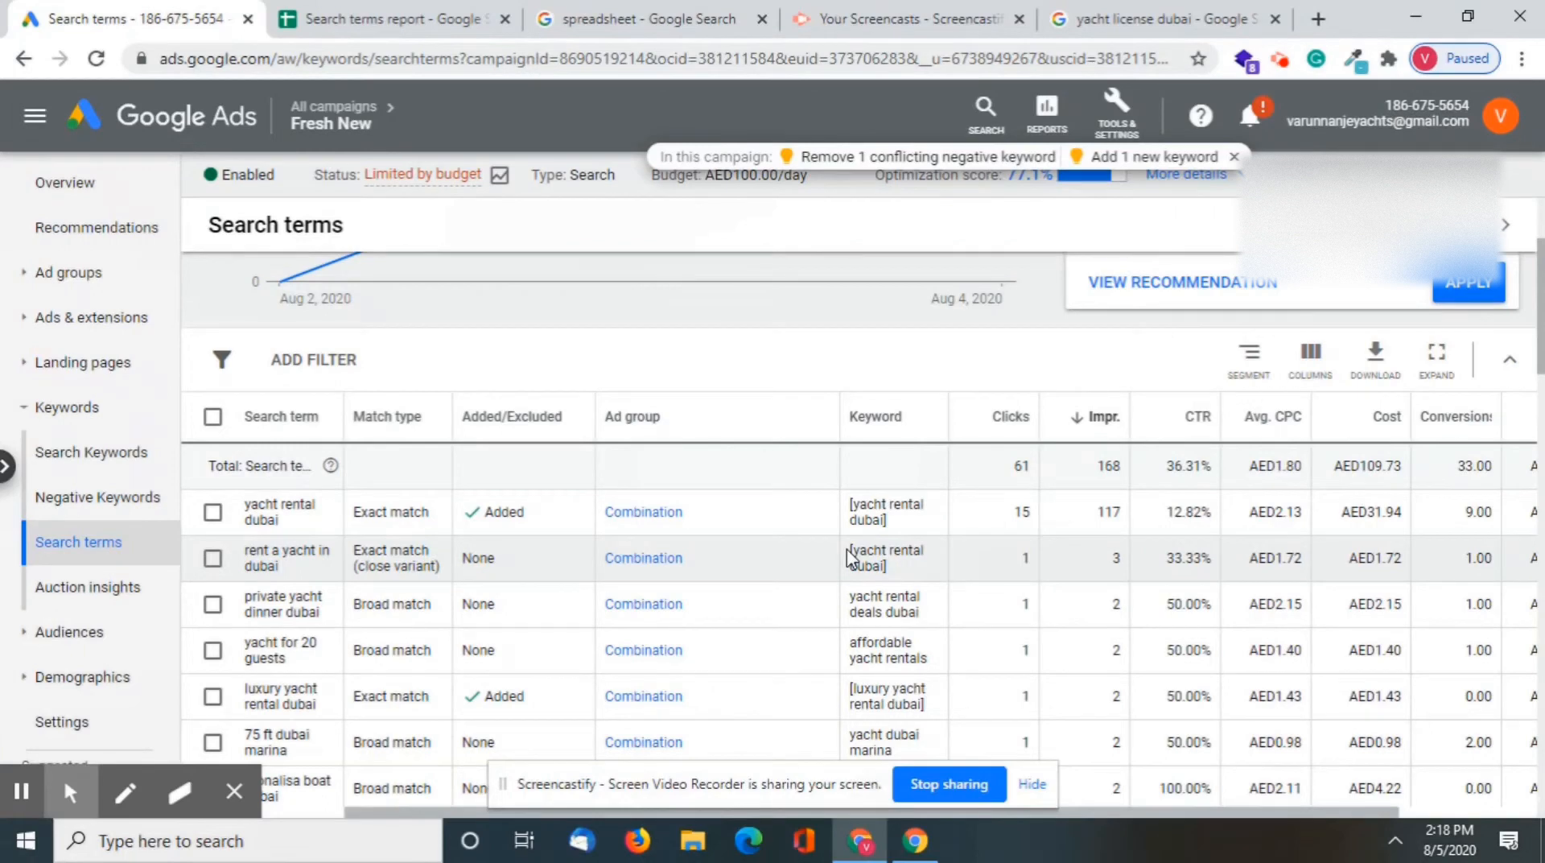
drag(243, 553, 287, 579)
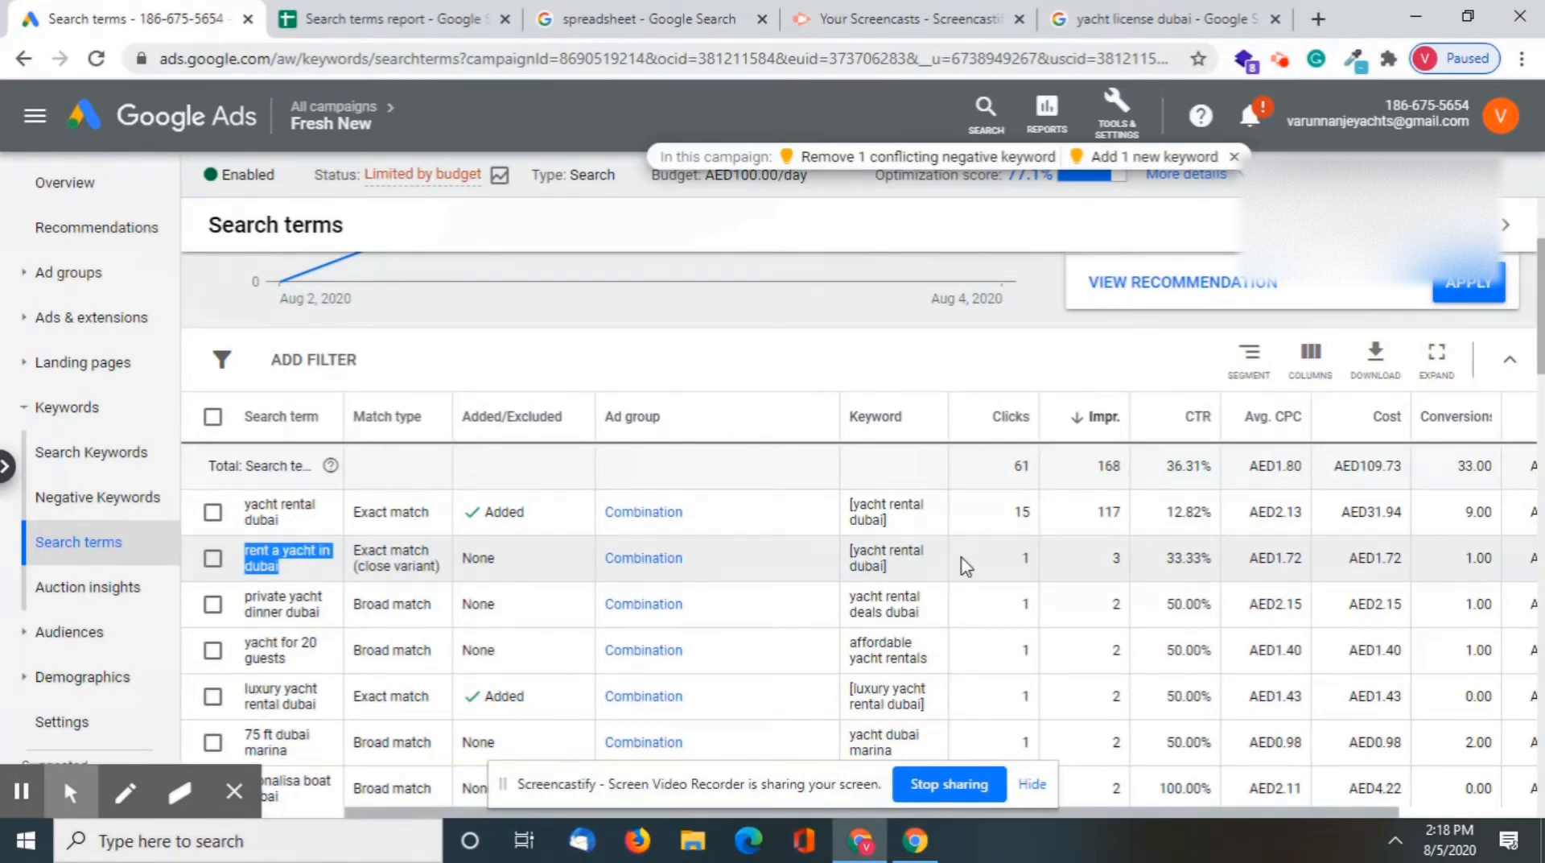
scroll(1062, 563, up, 1)
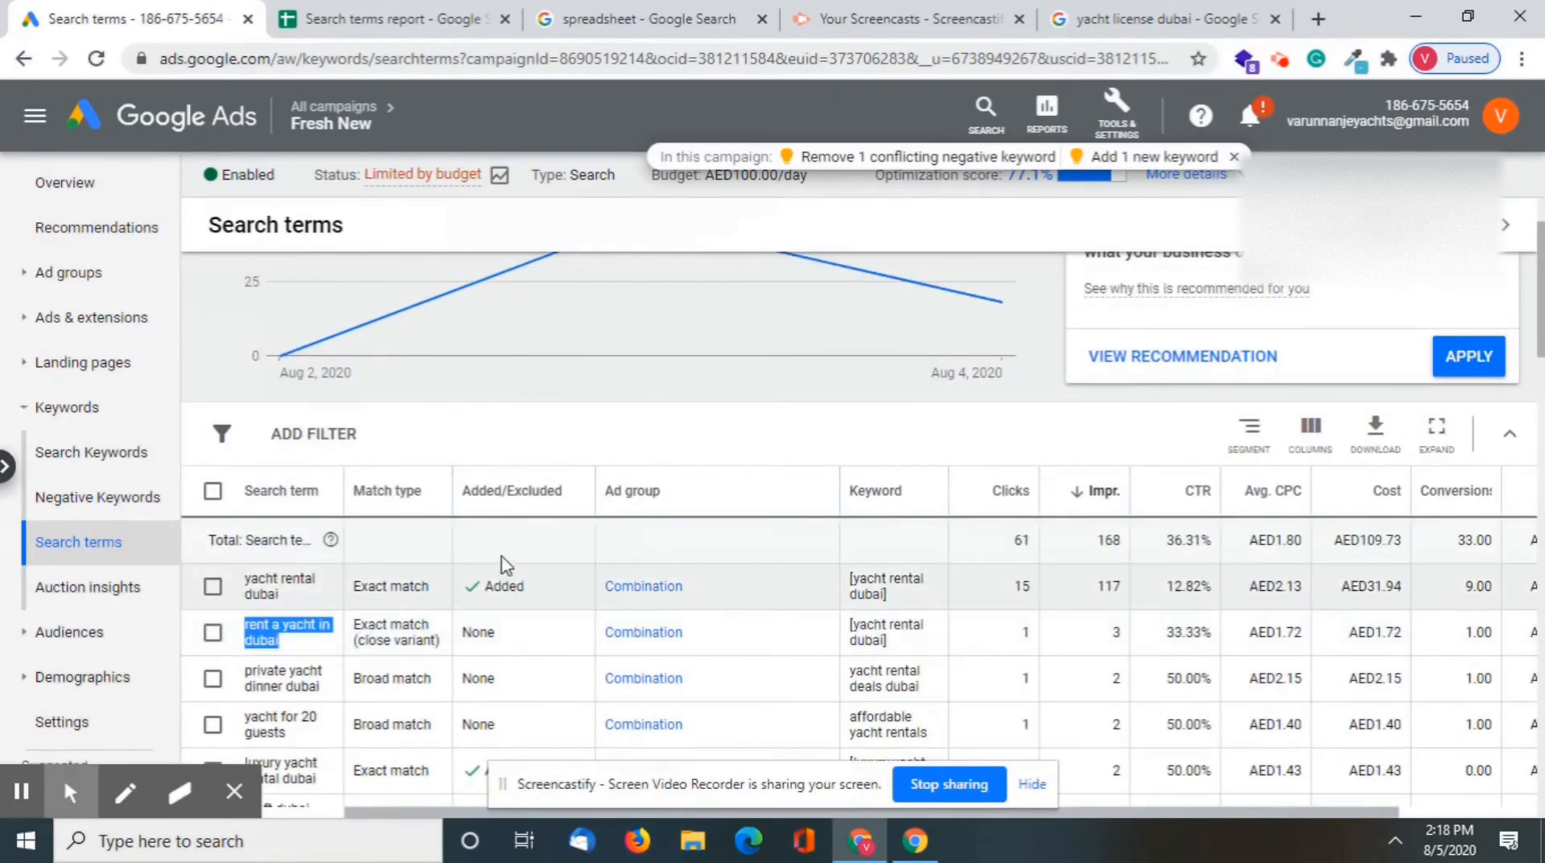
click(313, 445)
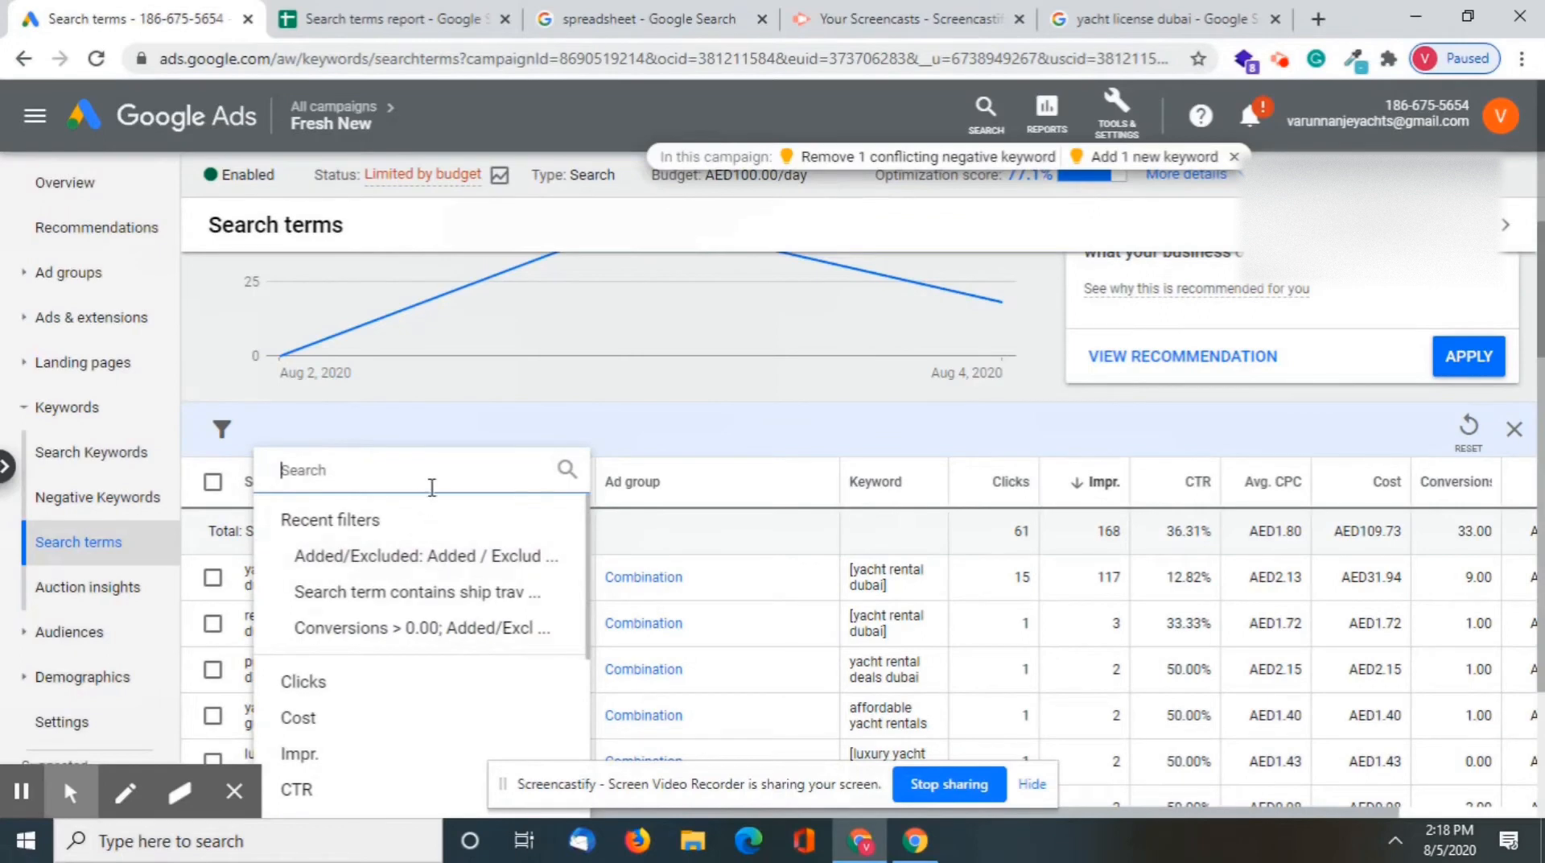
text(added)
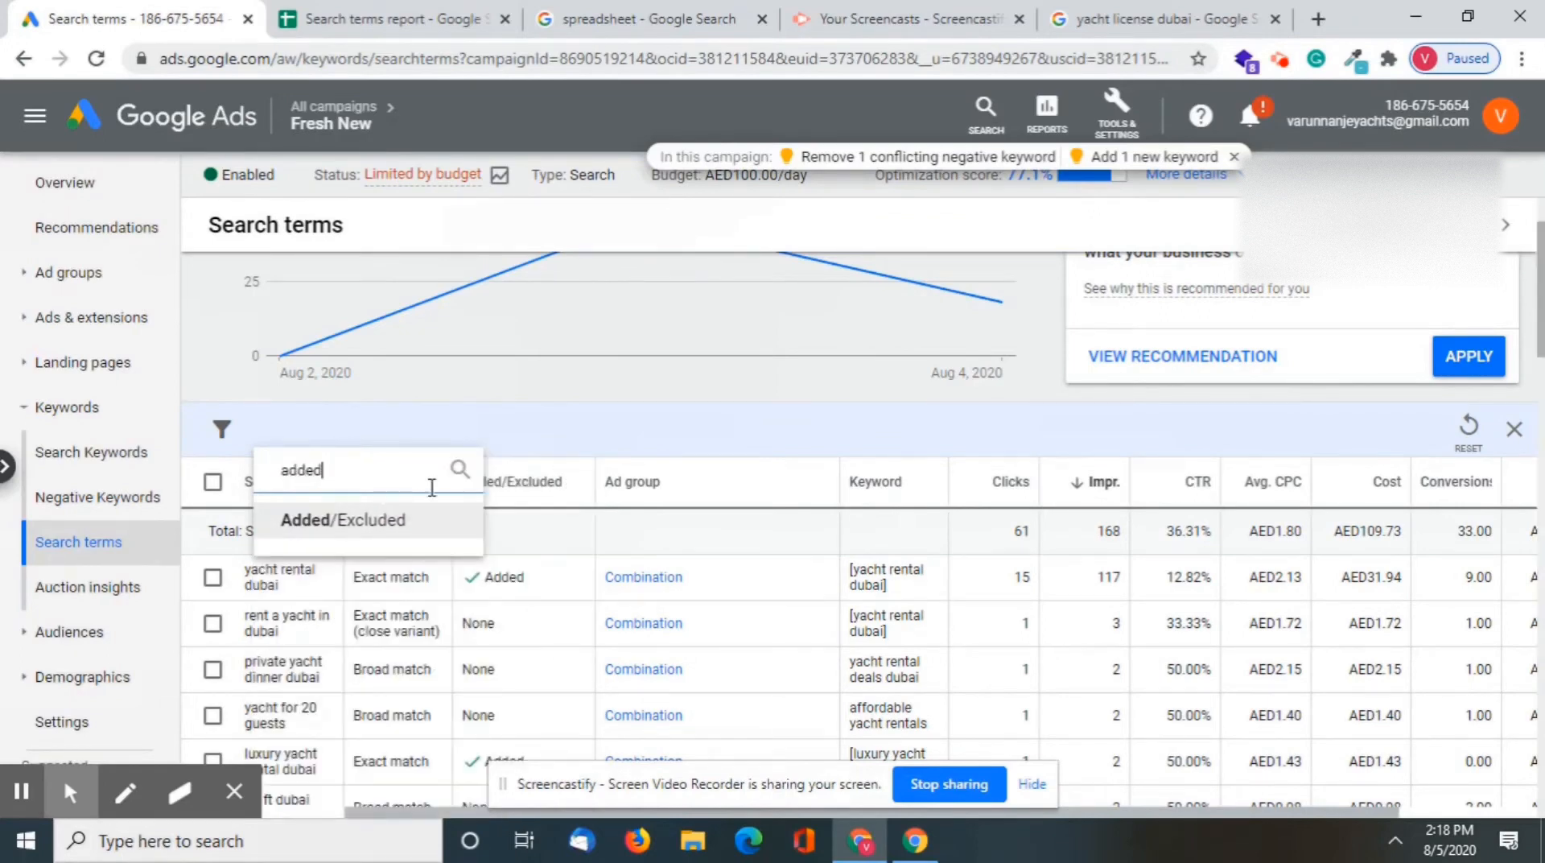
click(394, 521)
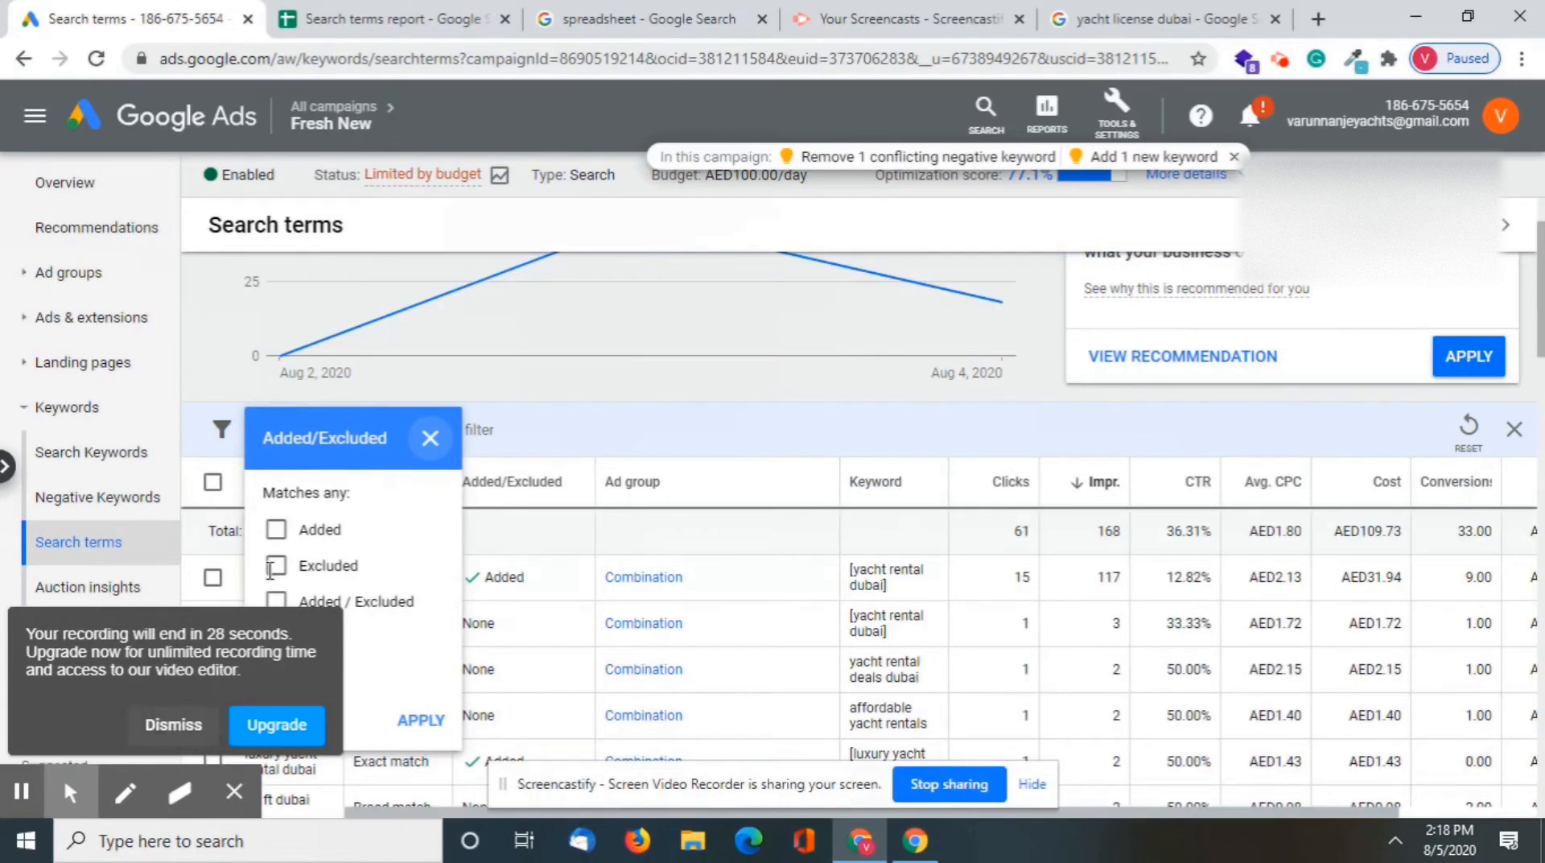
click(175, 724)
Filter the search terms by Added/Excluded status, matching Added / Excluded and None
click(353, 432)
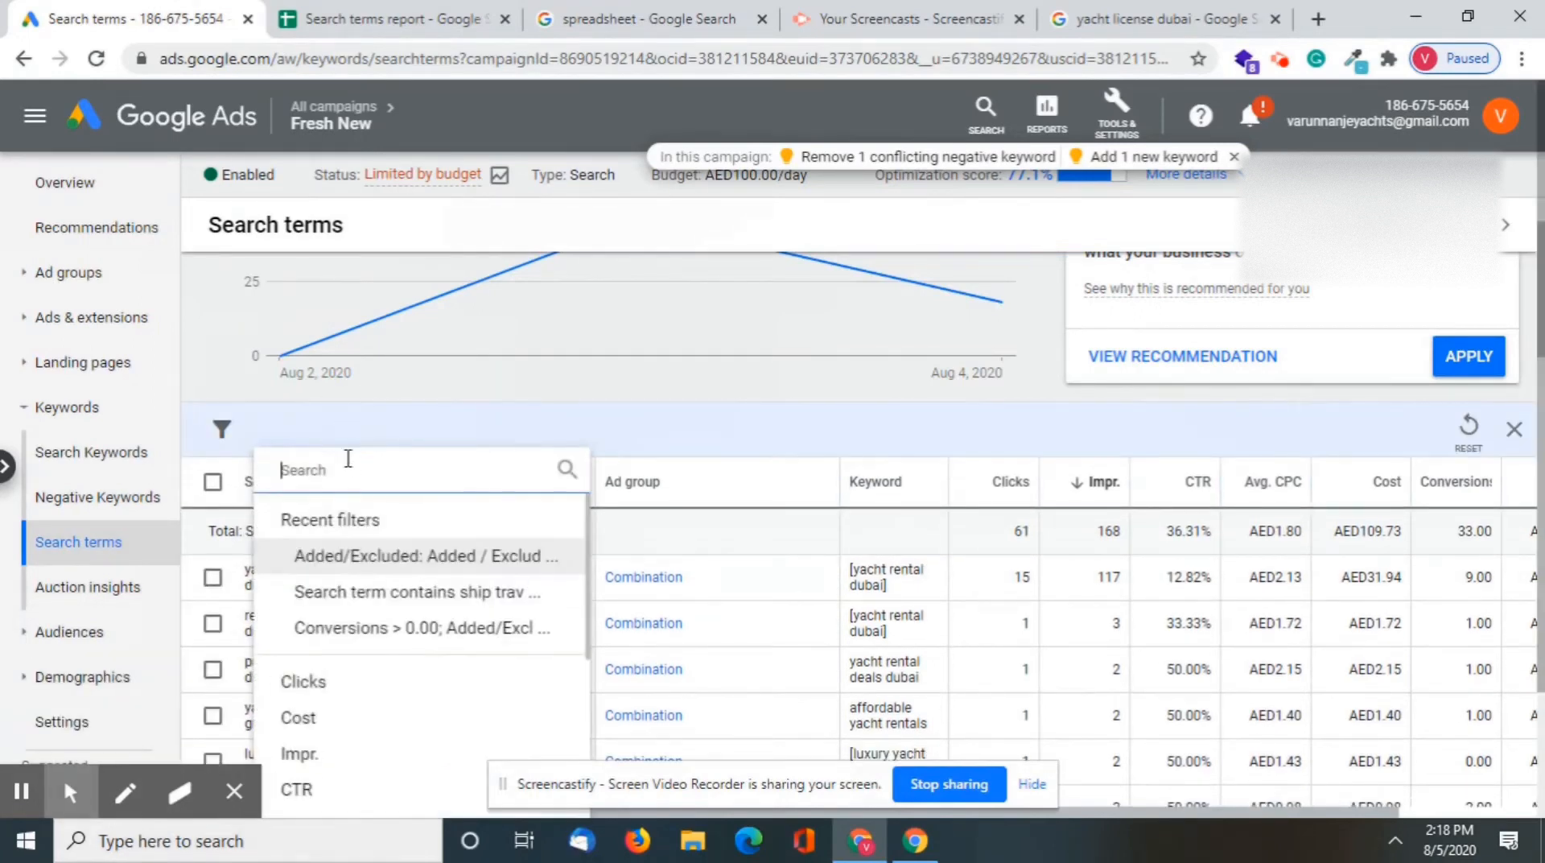
text(added)
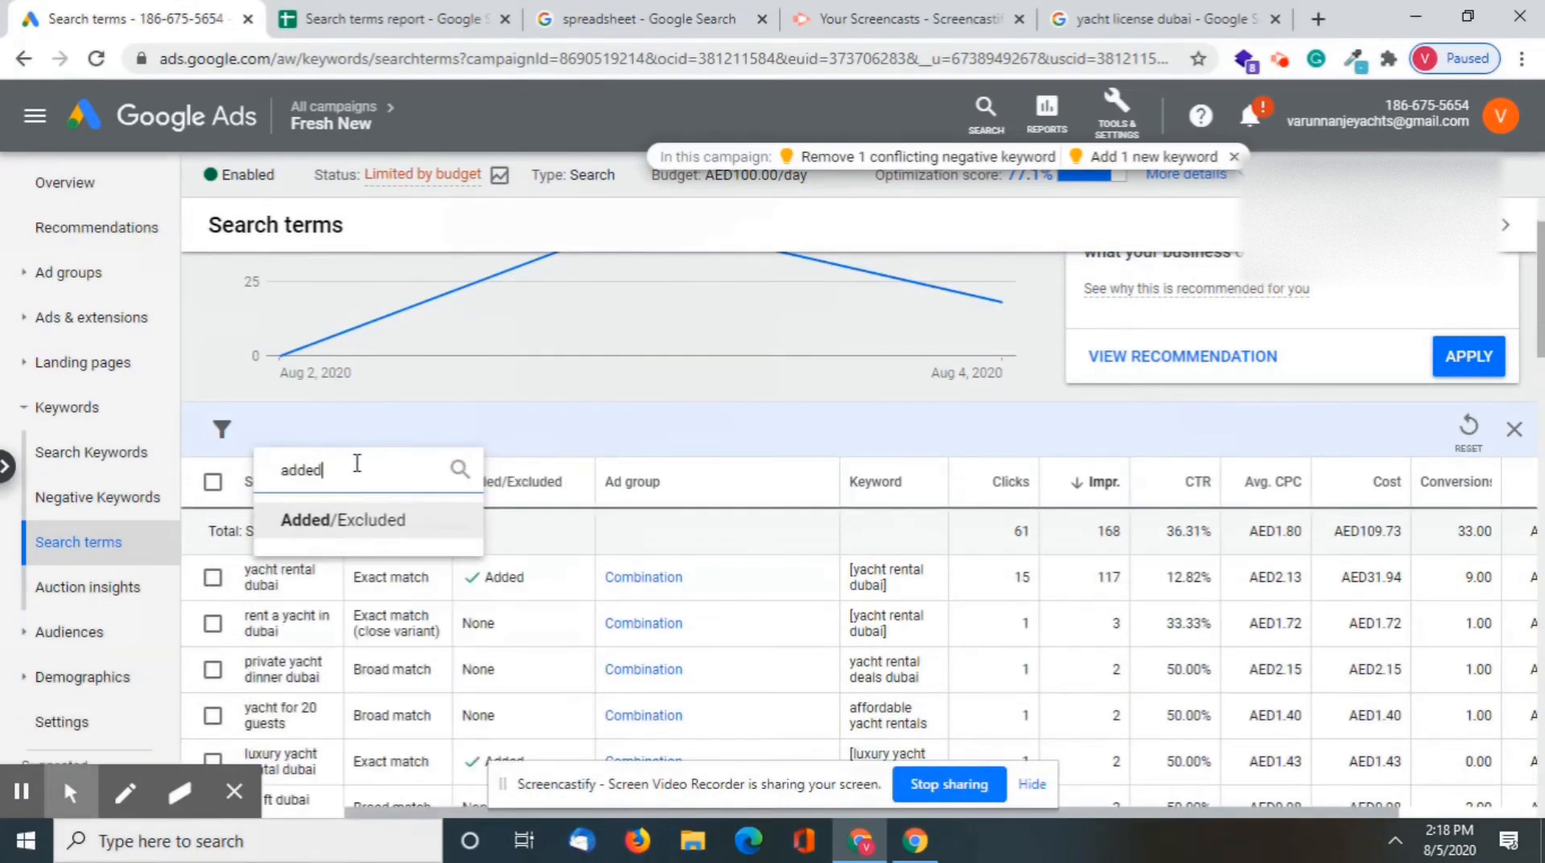
click(415, 524)
click(276, 601)
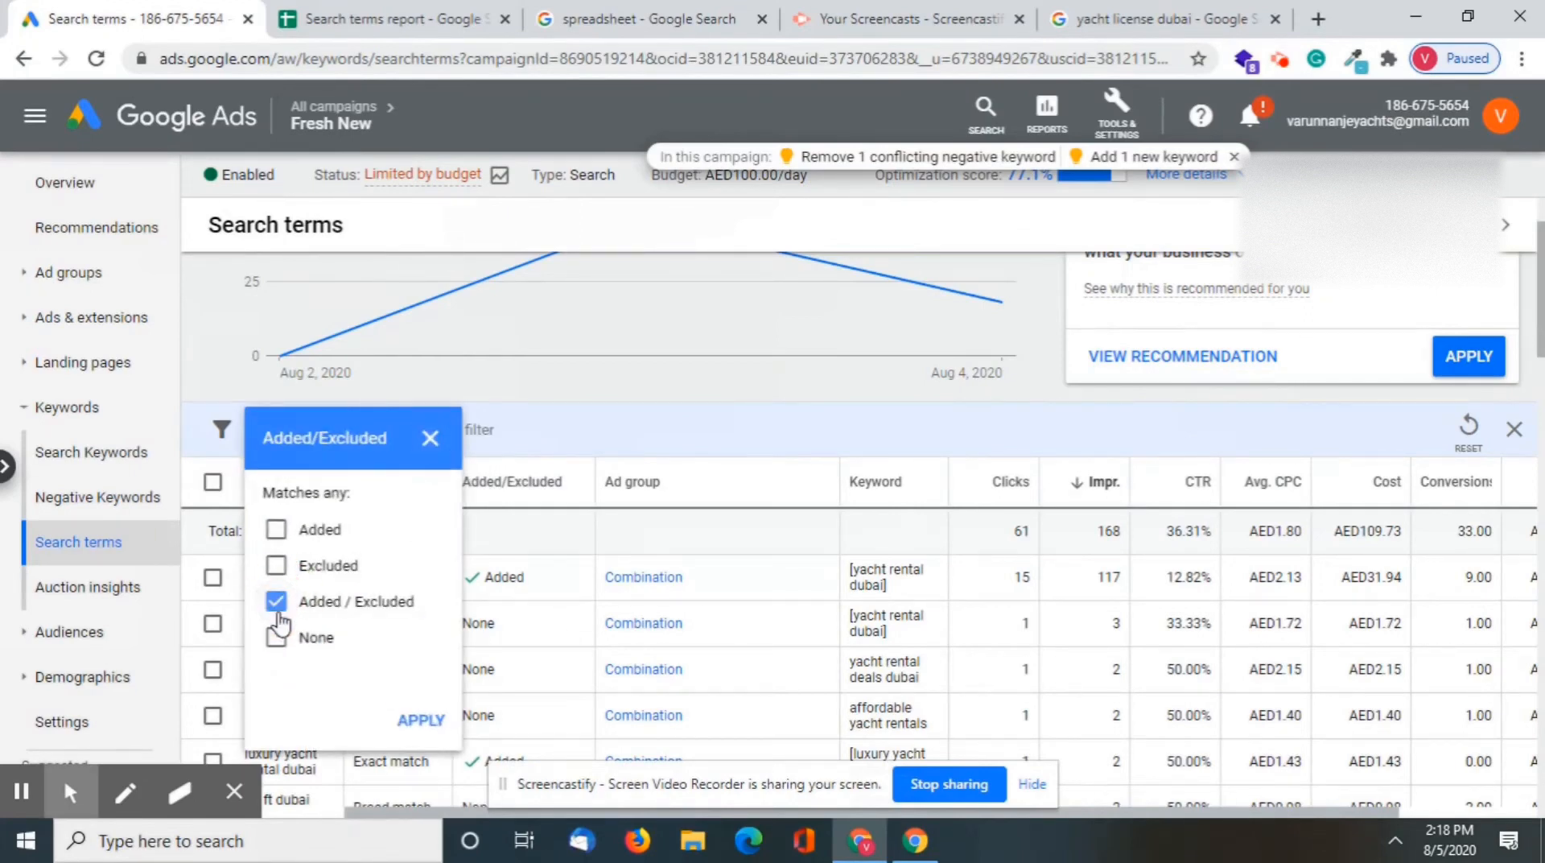
click(276, 636)
click(405, 723)
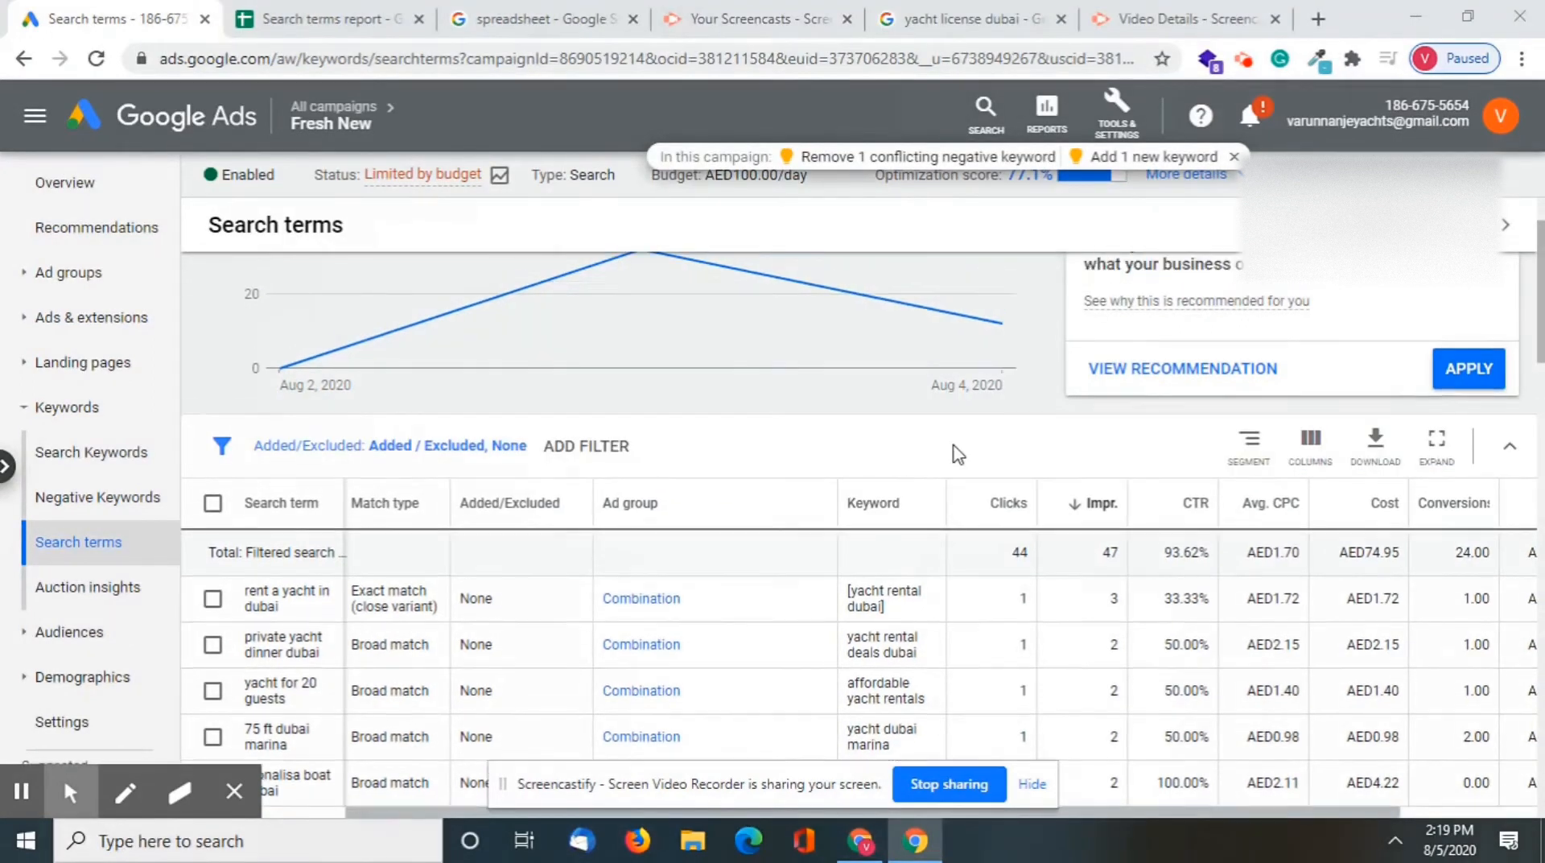
click(1373, 465)
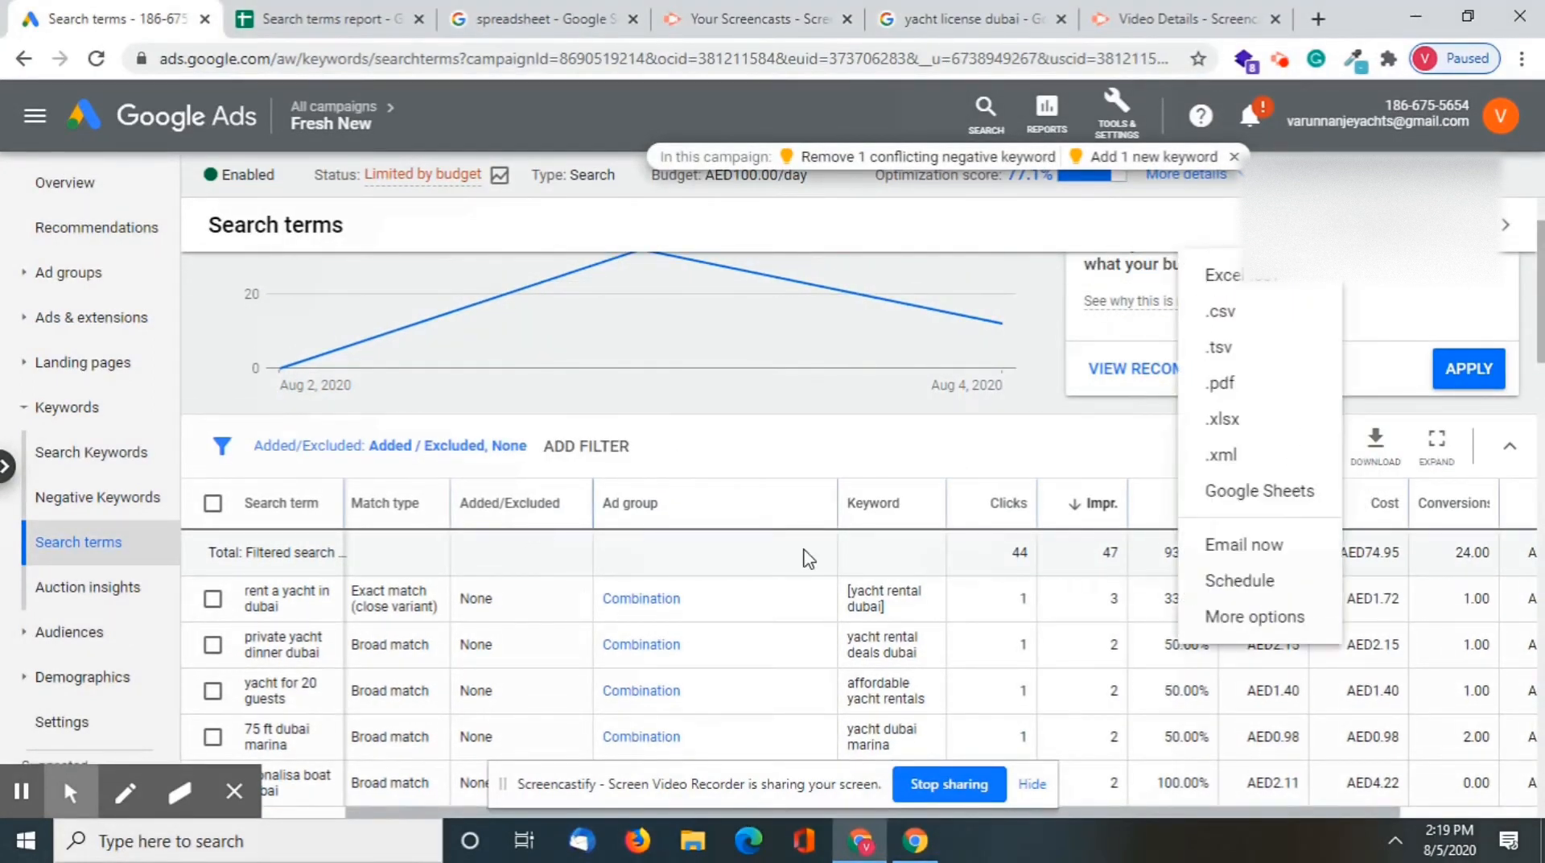
click(1291, 509)
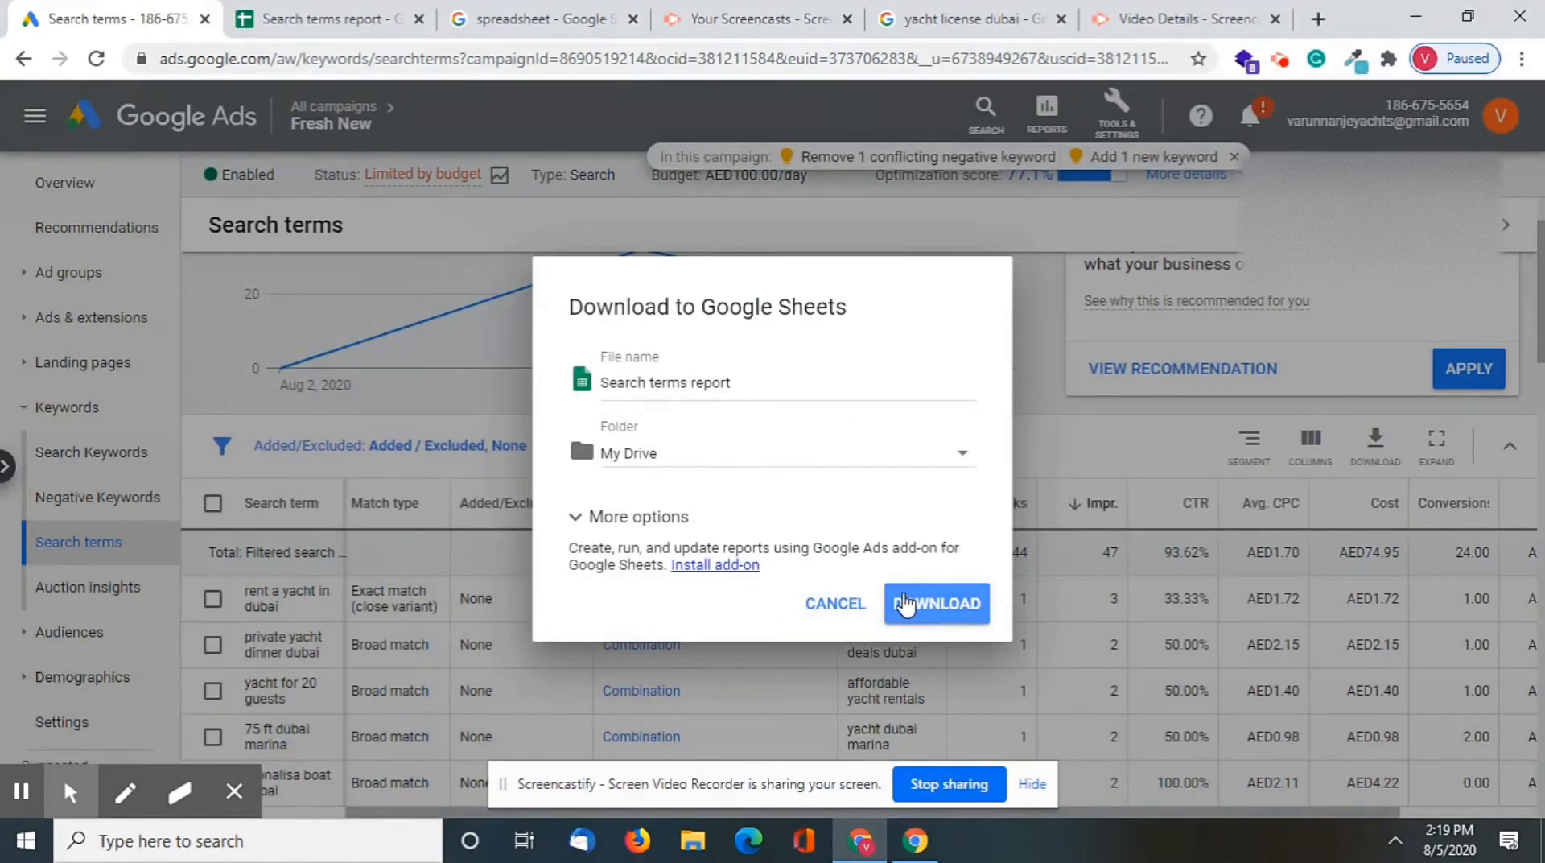
click(841, 605)
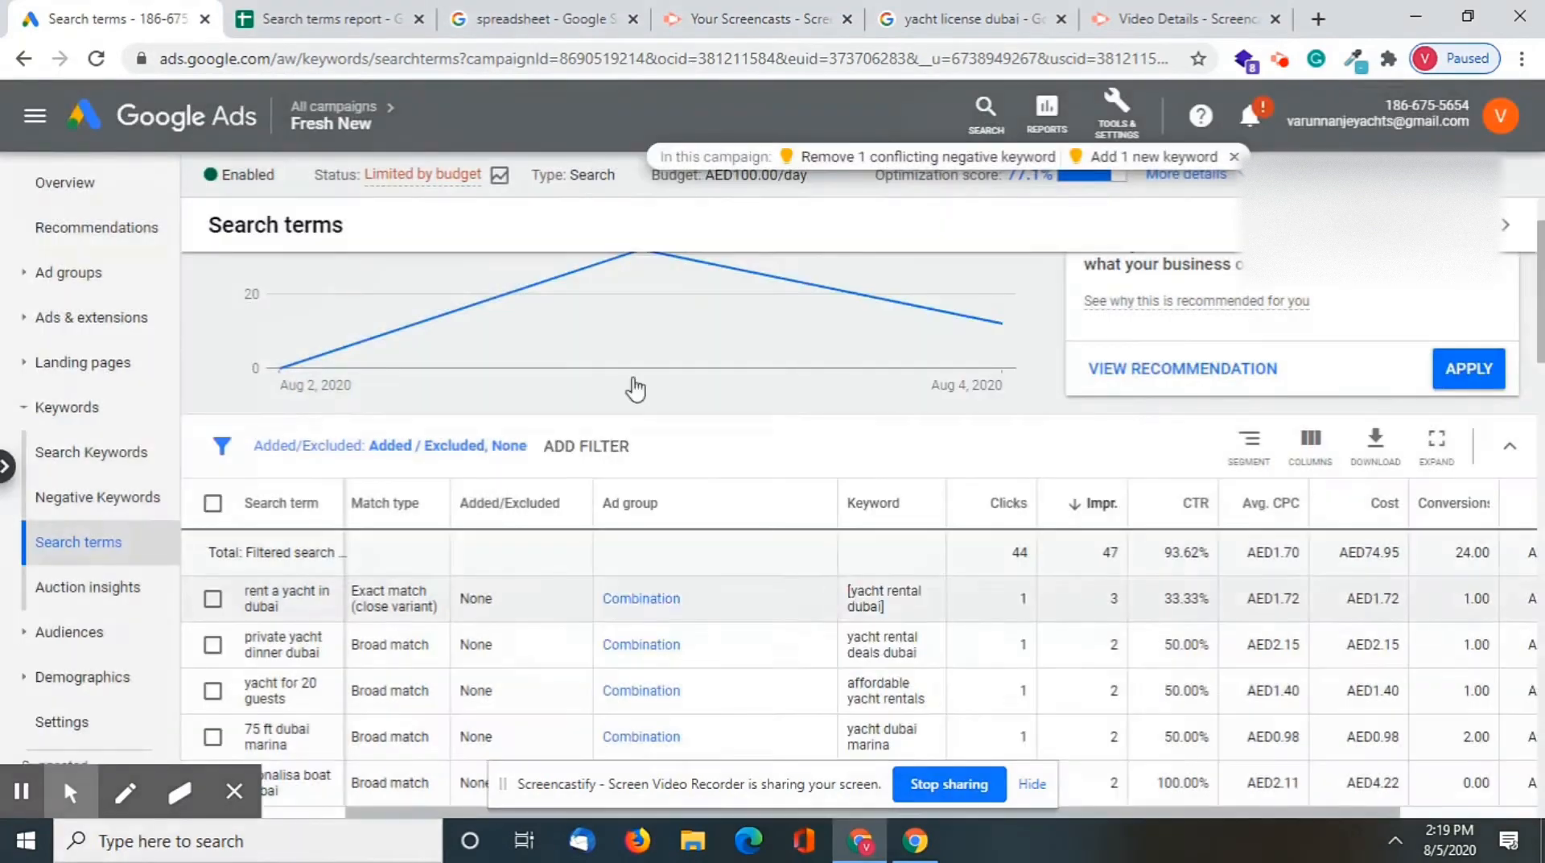
Switch to the Search terms report in Google Sheets and widen its Keyword and Search term columns to show their full text
click(317, 16)
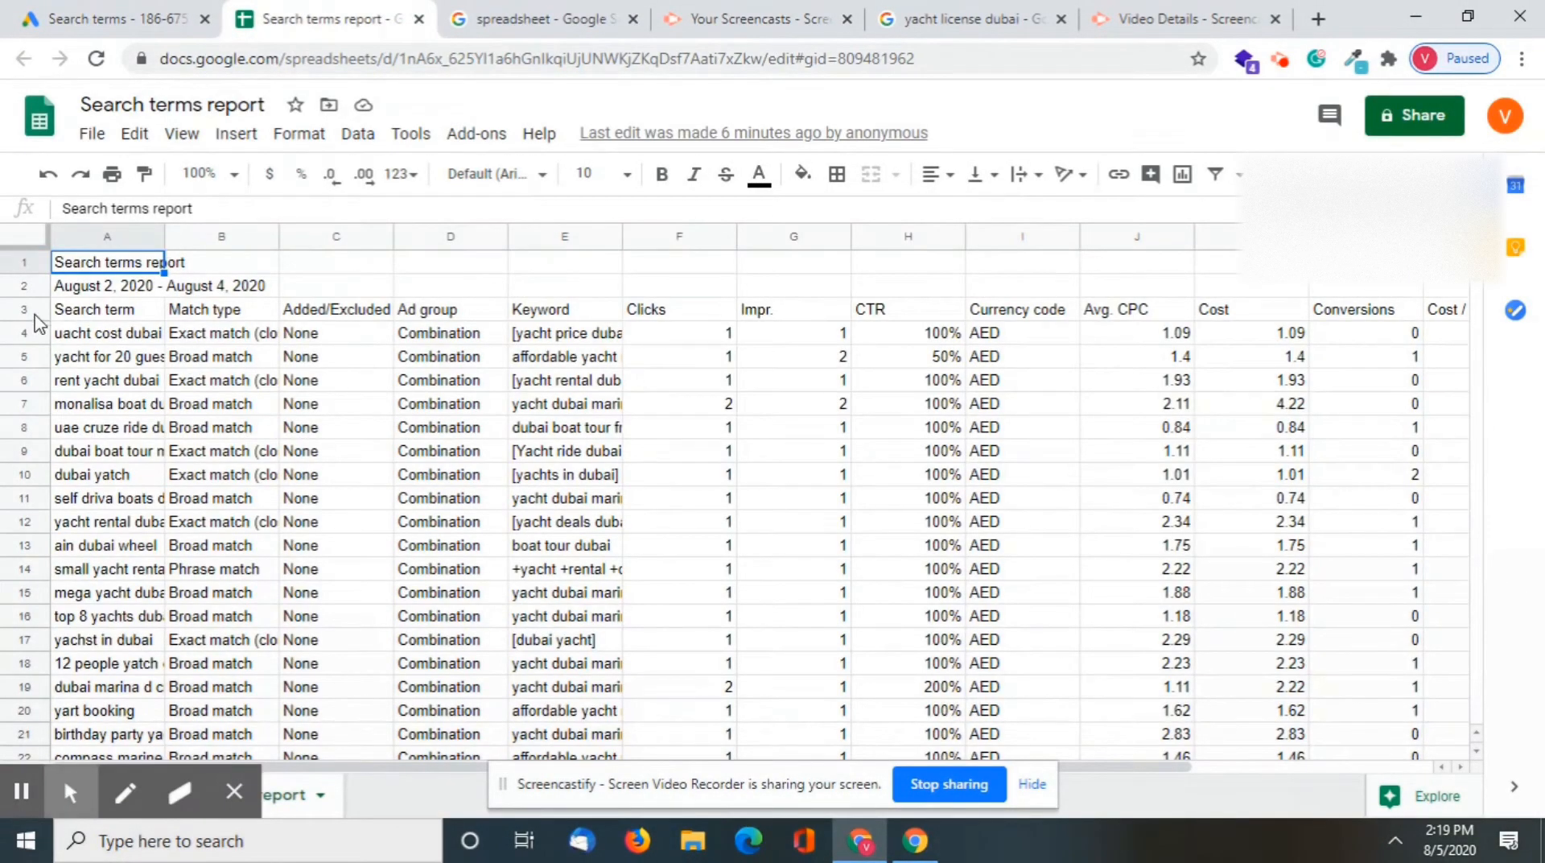
click(81, 358)
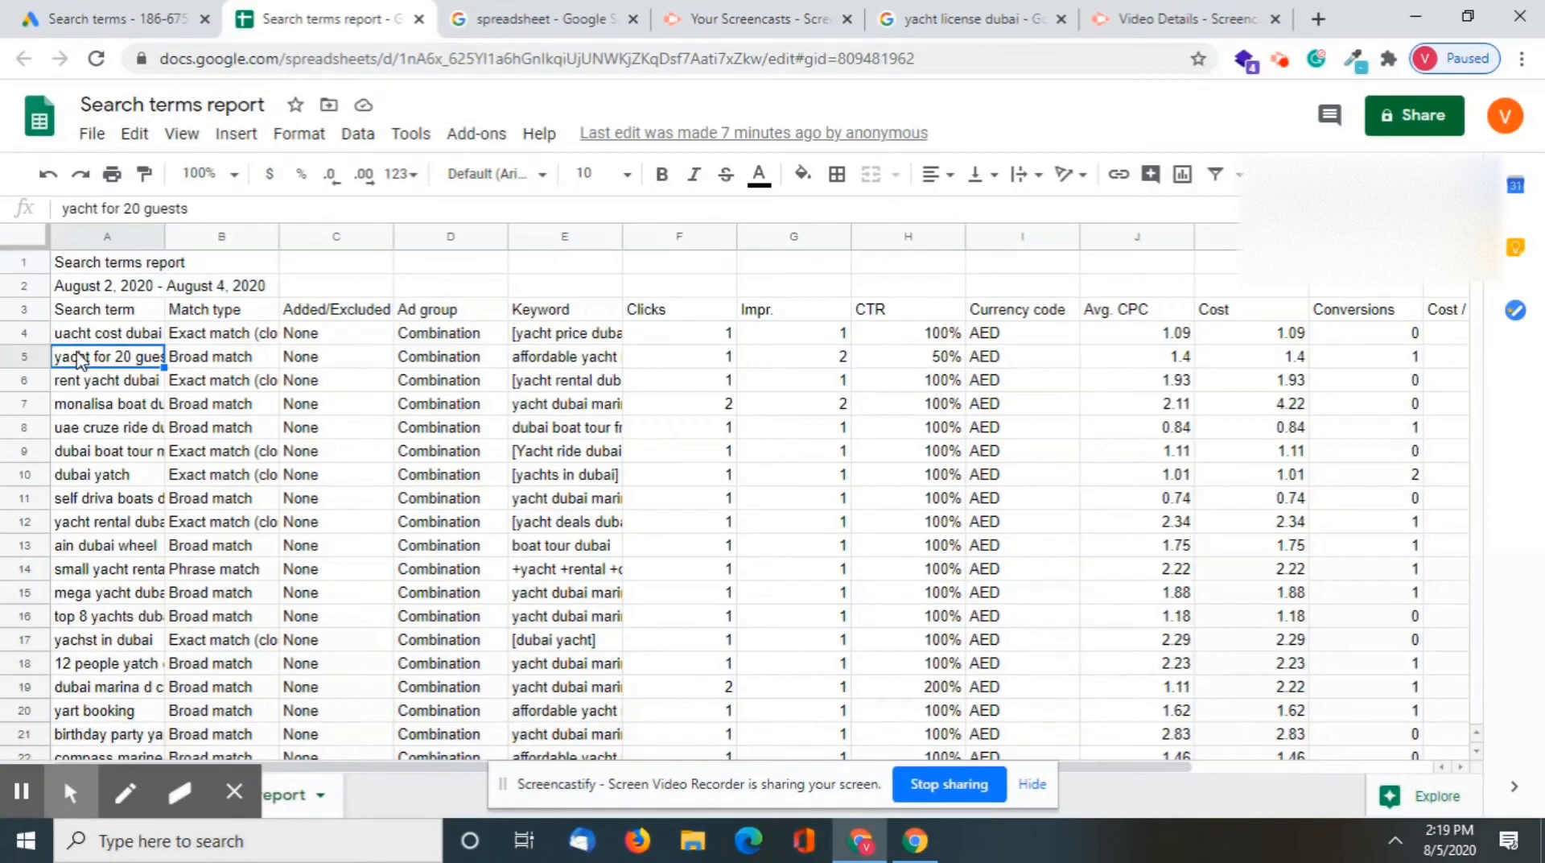
click(223, 336)
click(580, 364)
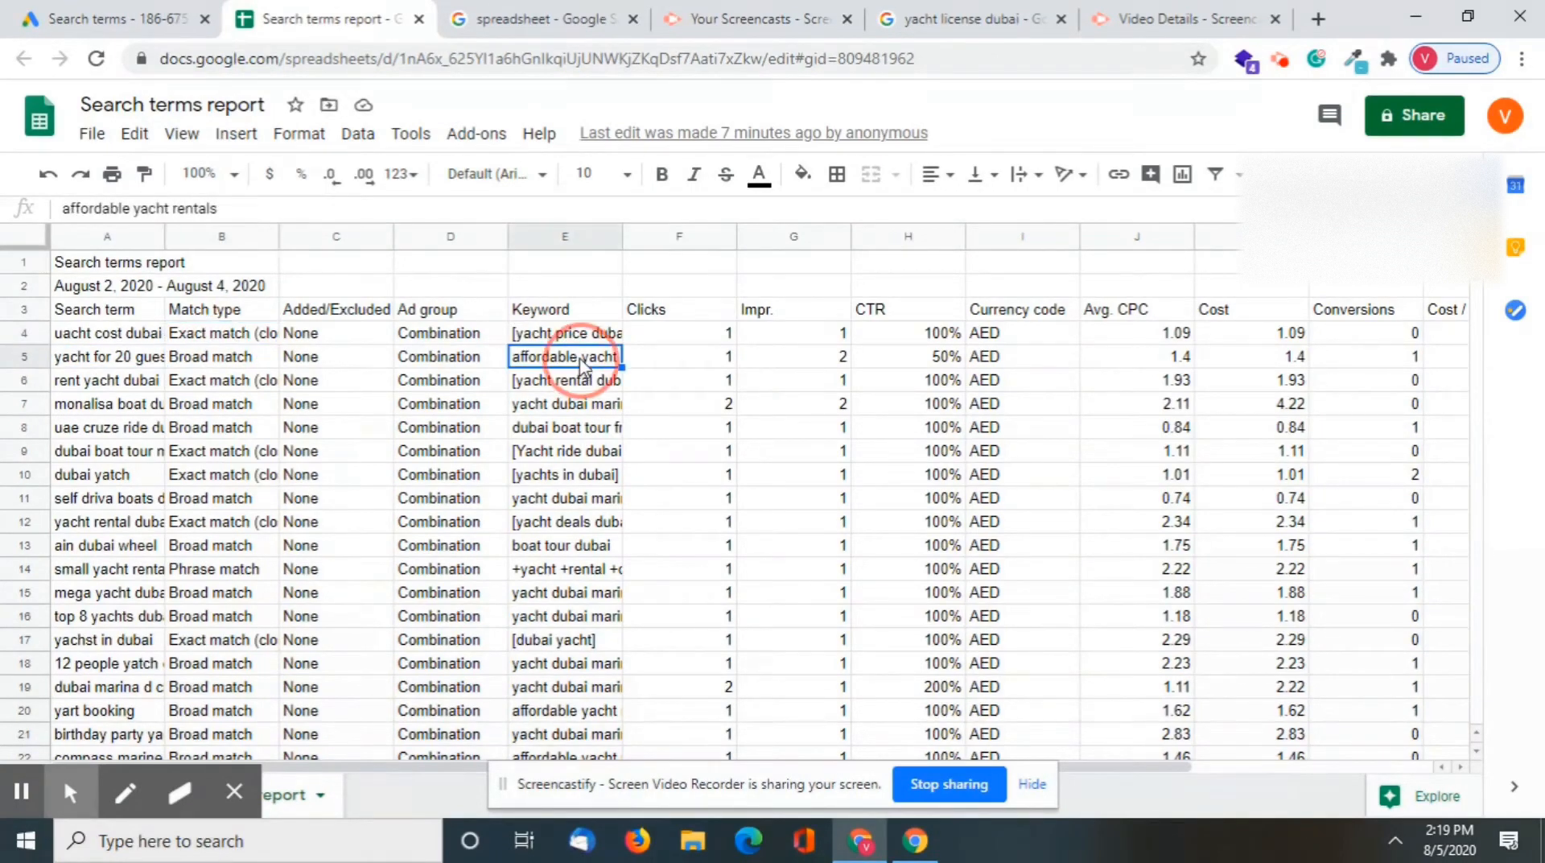
drag(631, 238, 746, 238)
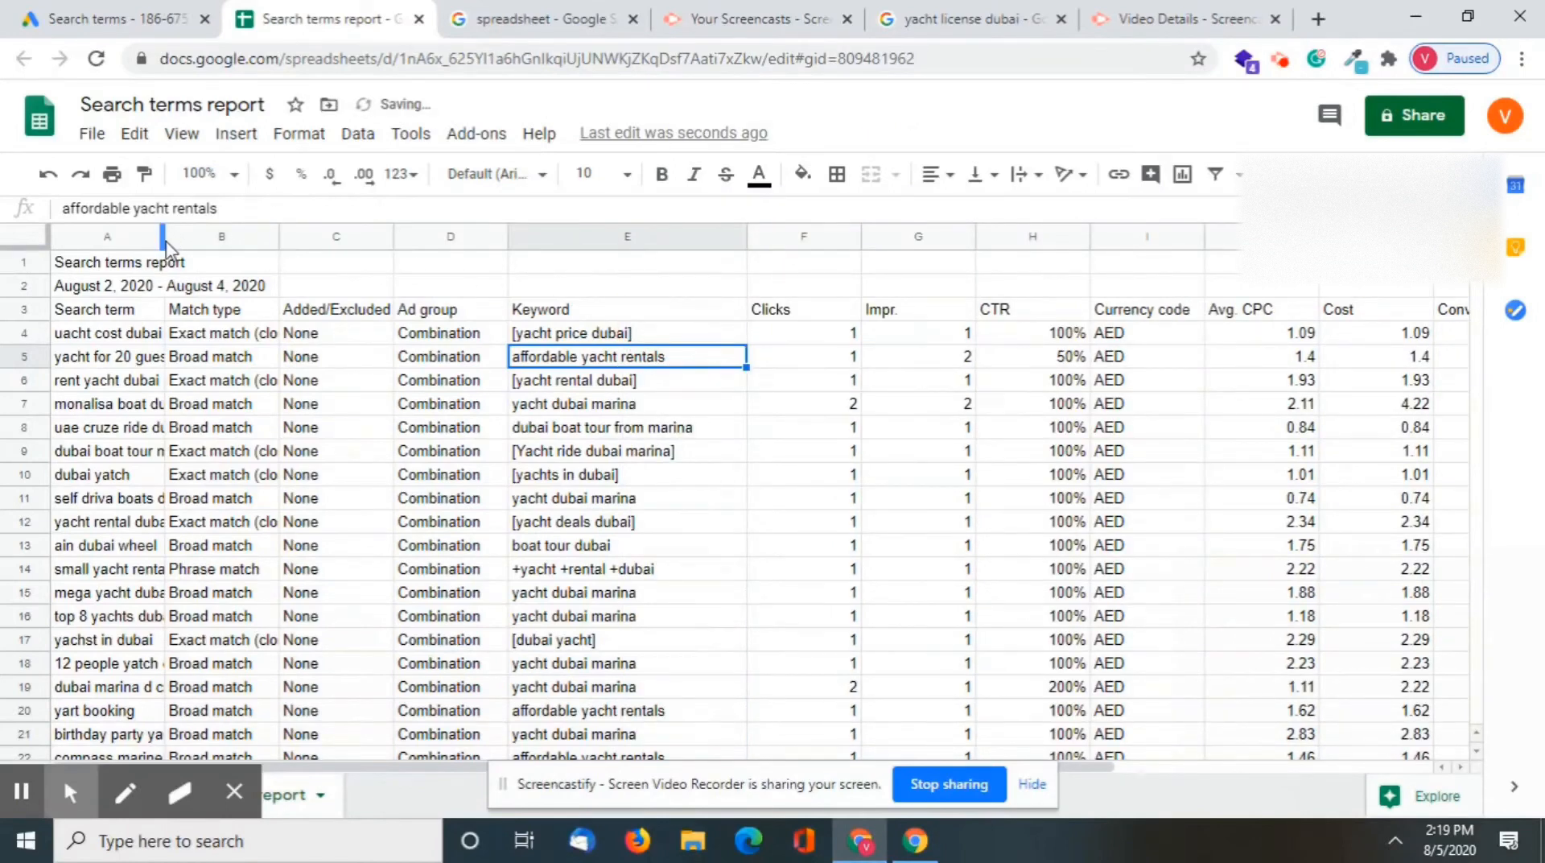
click(162, 238)
drag(165, 237, 291, 233)
click(378, 476)
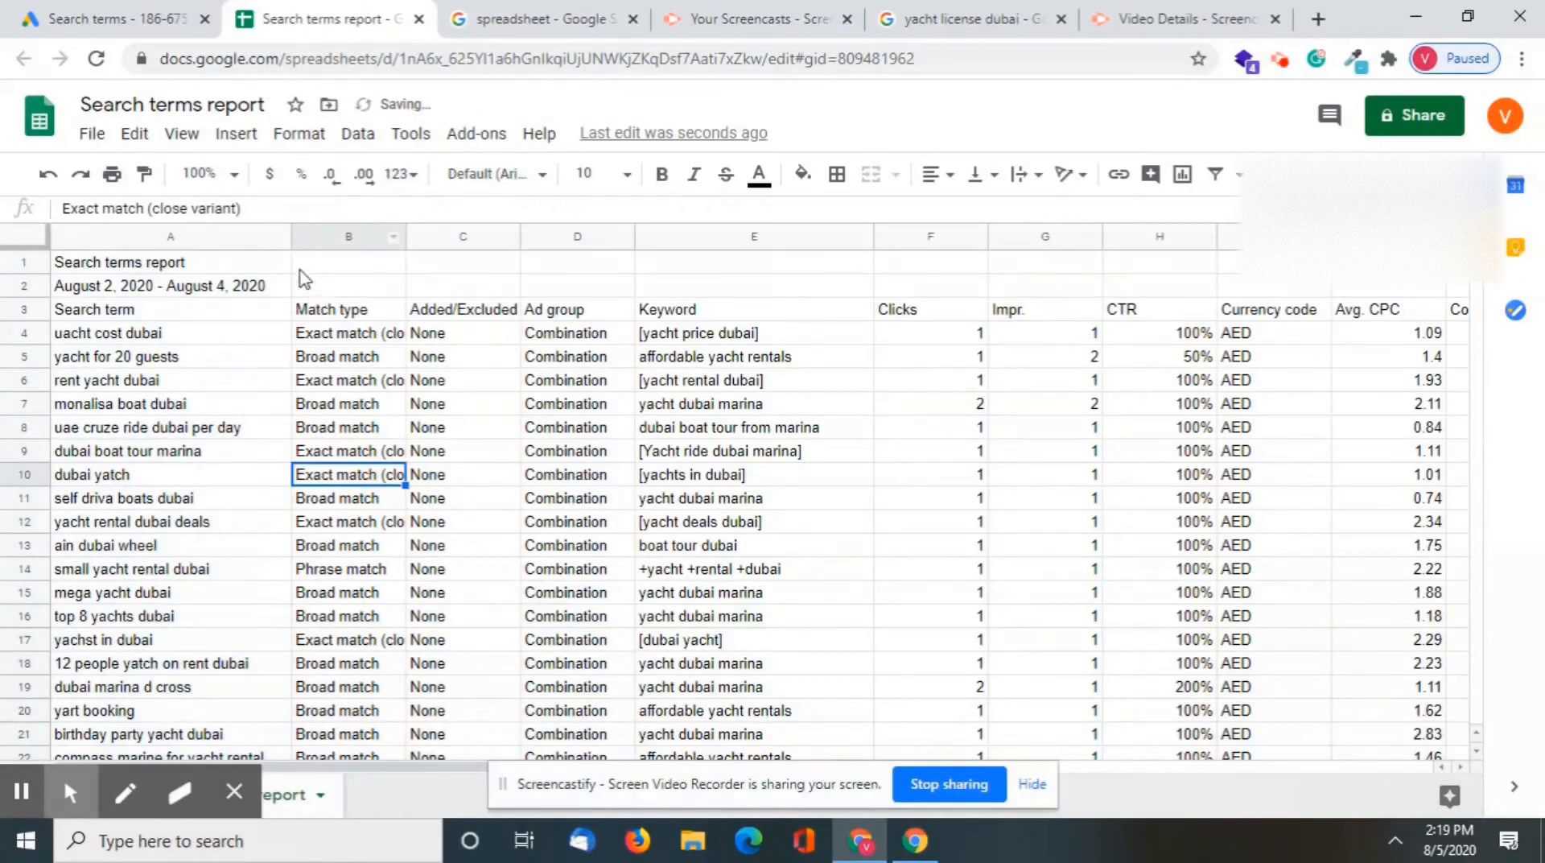
Look over the report's data columns from Match type through Conv. rate
click(330, 236)
key(shift+Right)
key(shift+Right)
key(shift+Right)
key(shift+Right)
key(shift+Right)
key(shift+Right)
key(shift+Right)
key(shift+Right)
key(shift+Right)
key(shift+Right)
key(shift+Right)
key(shift+Right)
key(shift+Right)
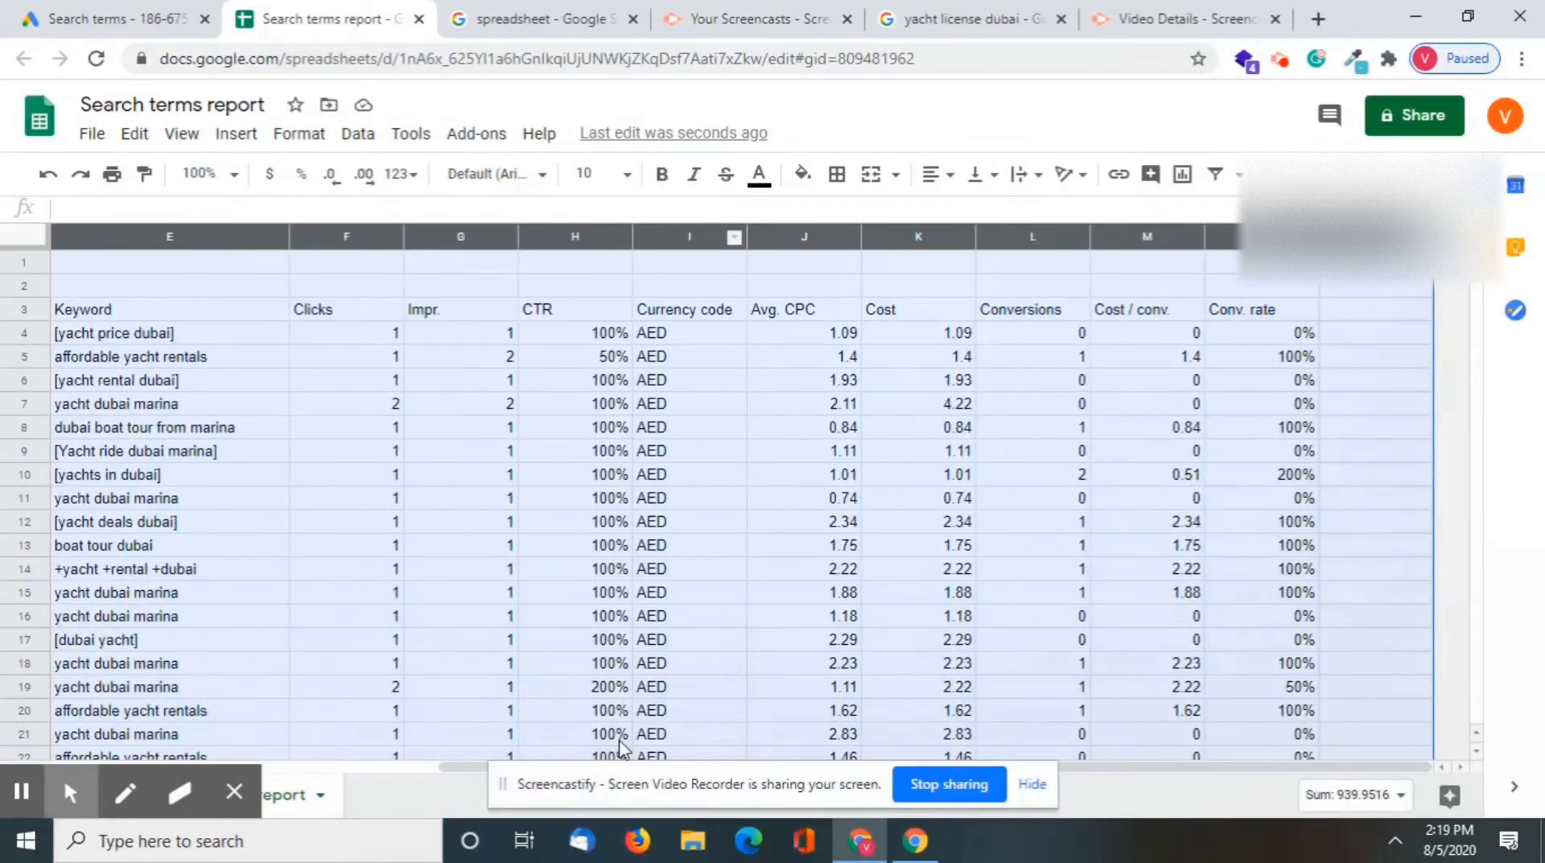
drag(471, 768, 221, 751)
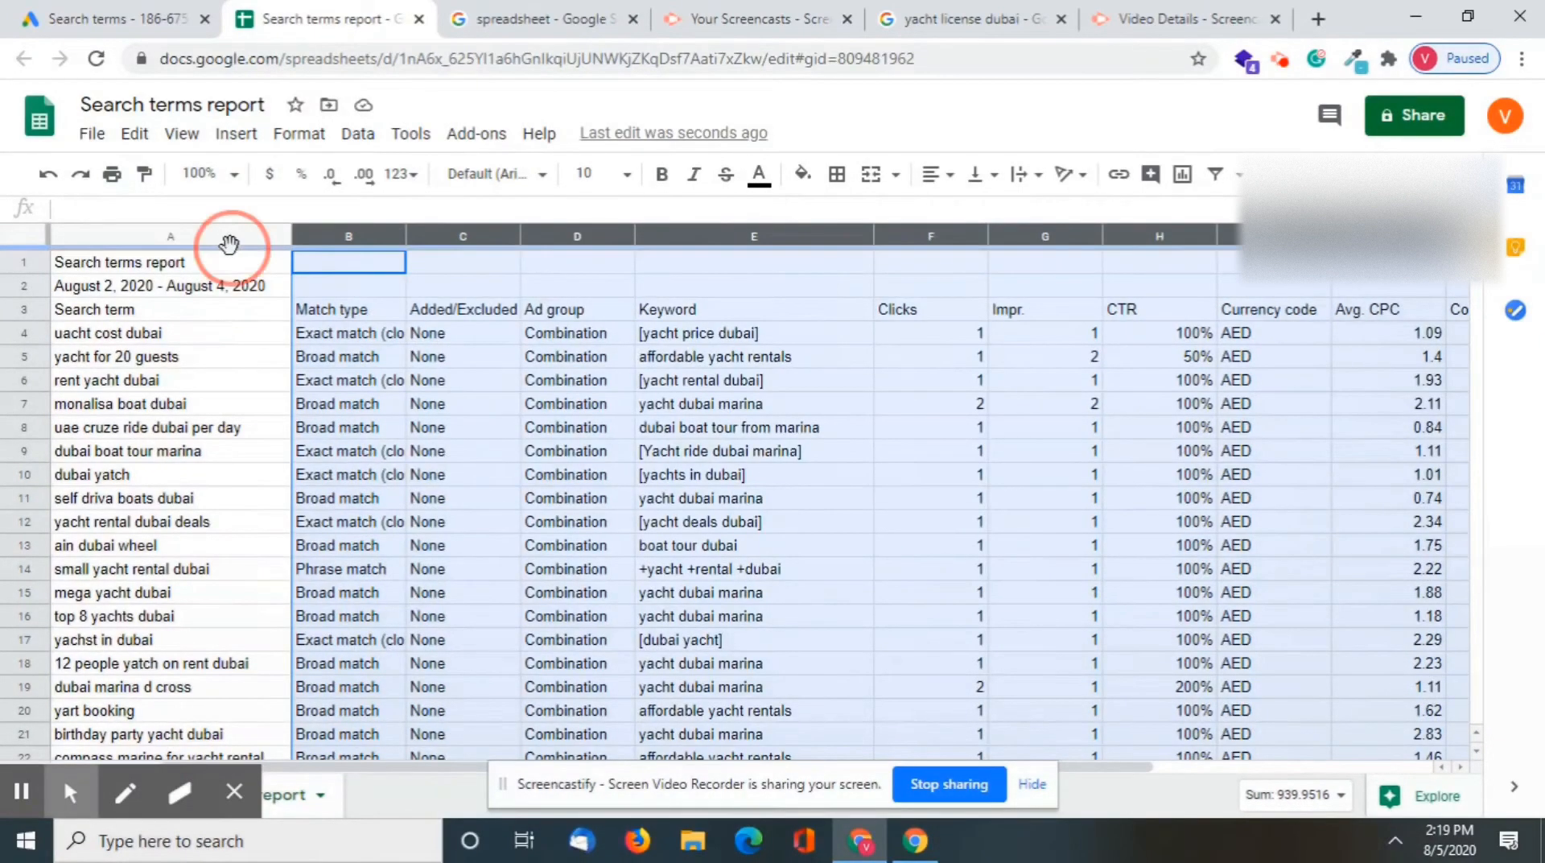
Insert two empty columns before the Search term column
click(195, 237)
right_click(195, 240)
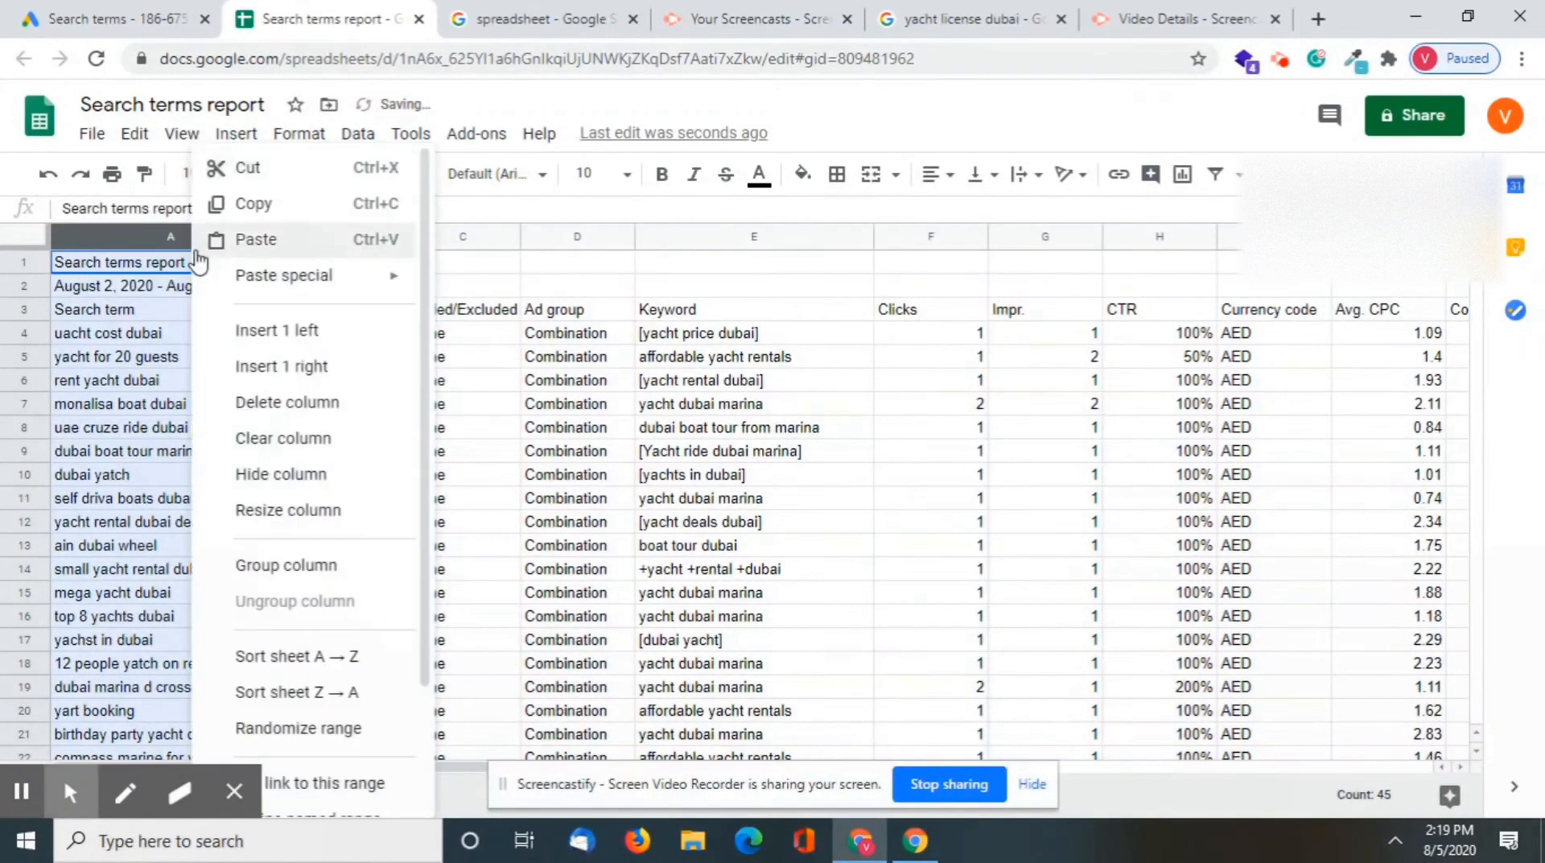
click(270, 336)
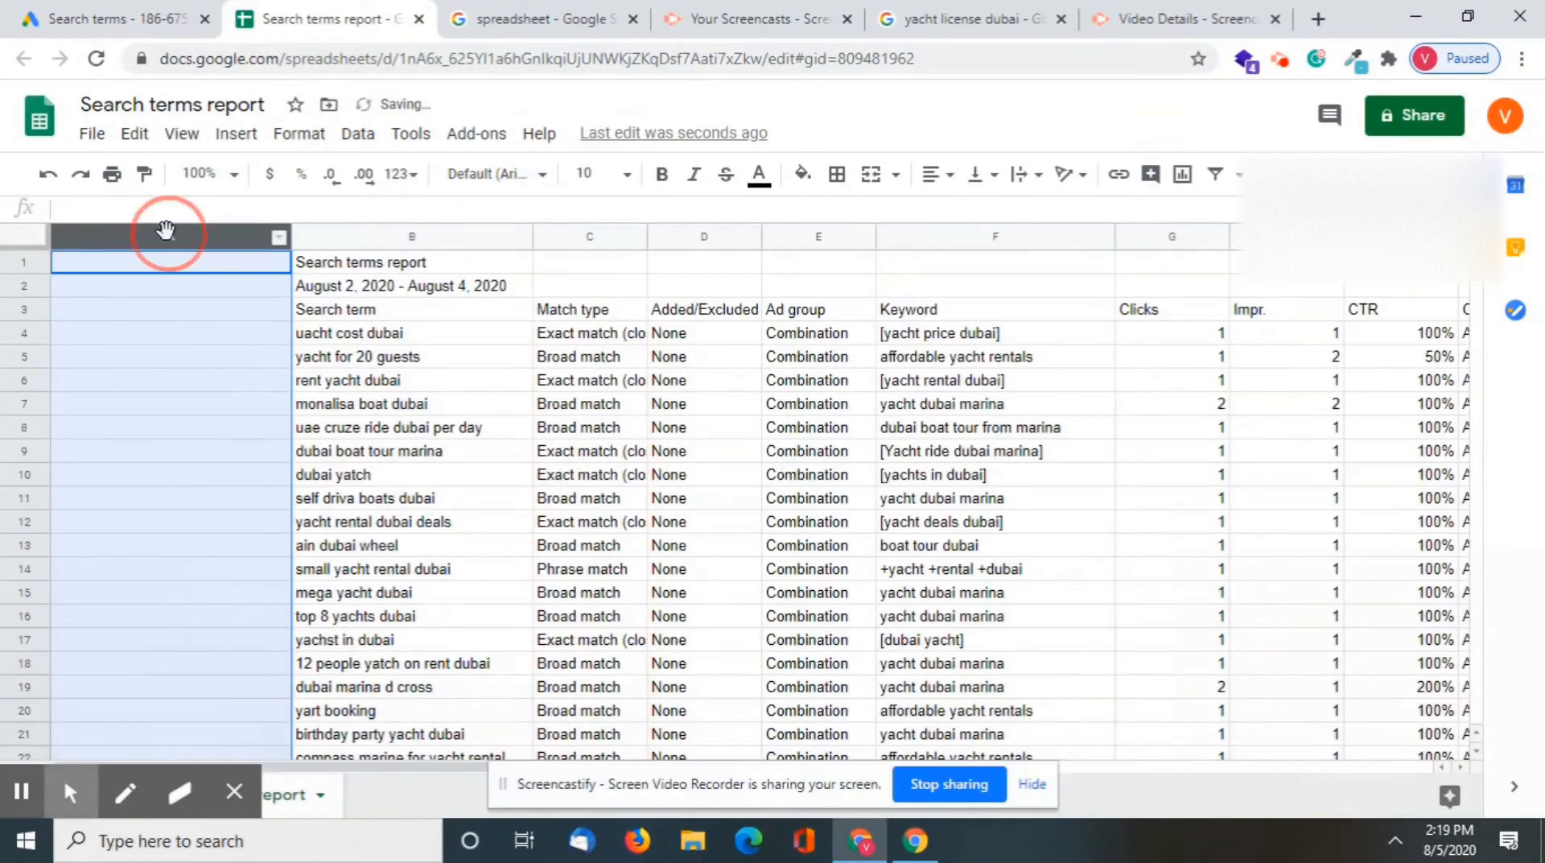
right_click(166, 233)
click(207, 323)
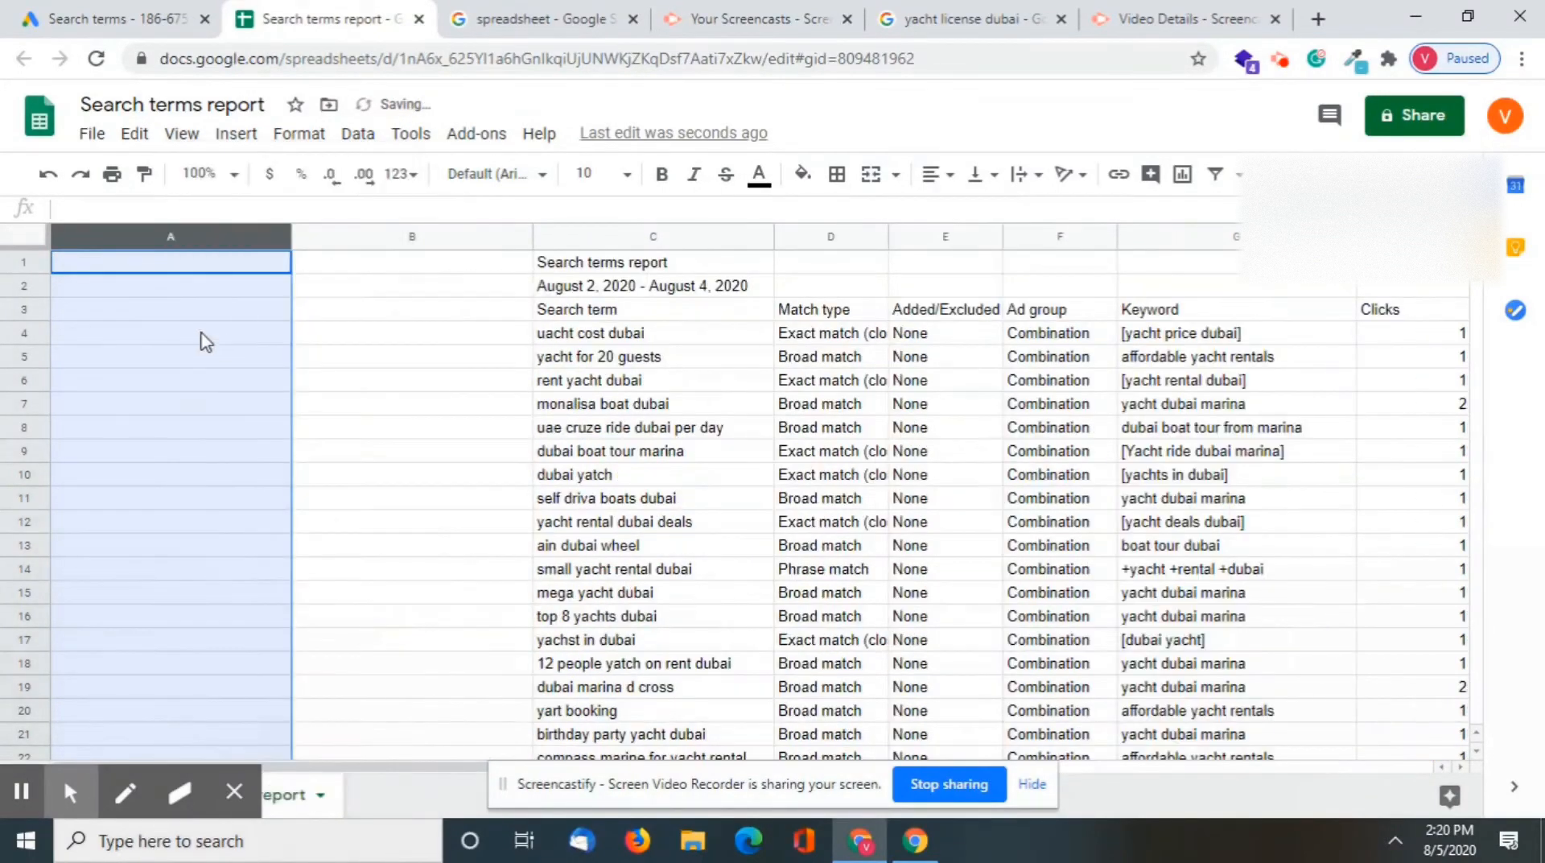
Enter the heading "Terms" in cell A1
click(138, 270)
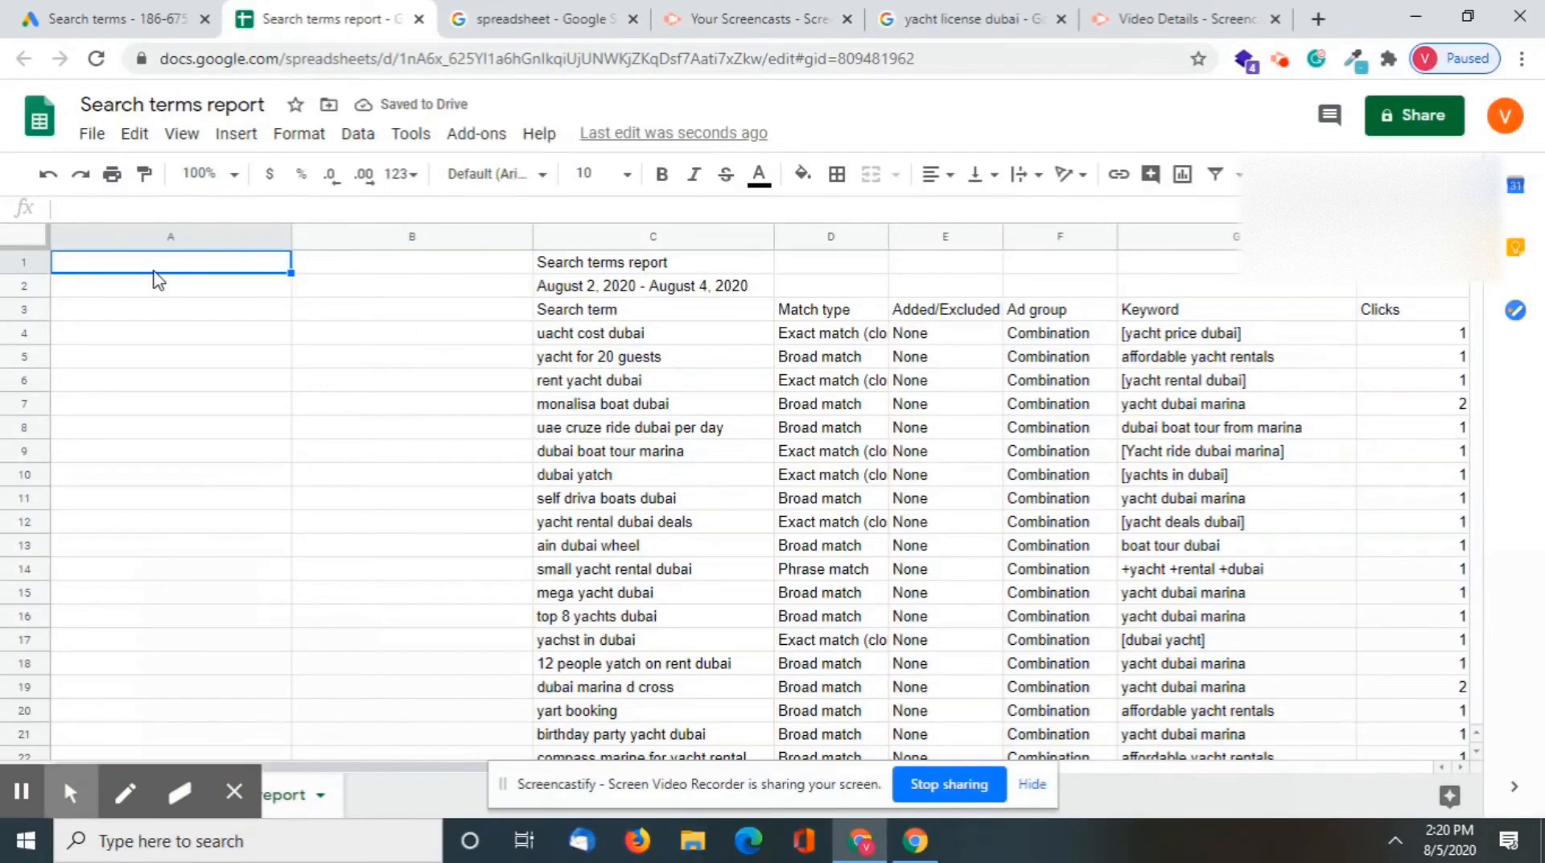
text(EXA)
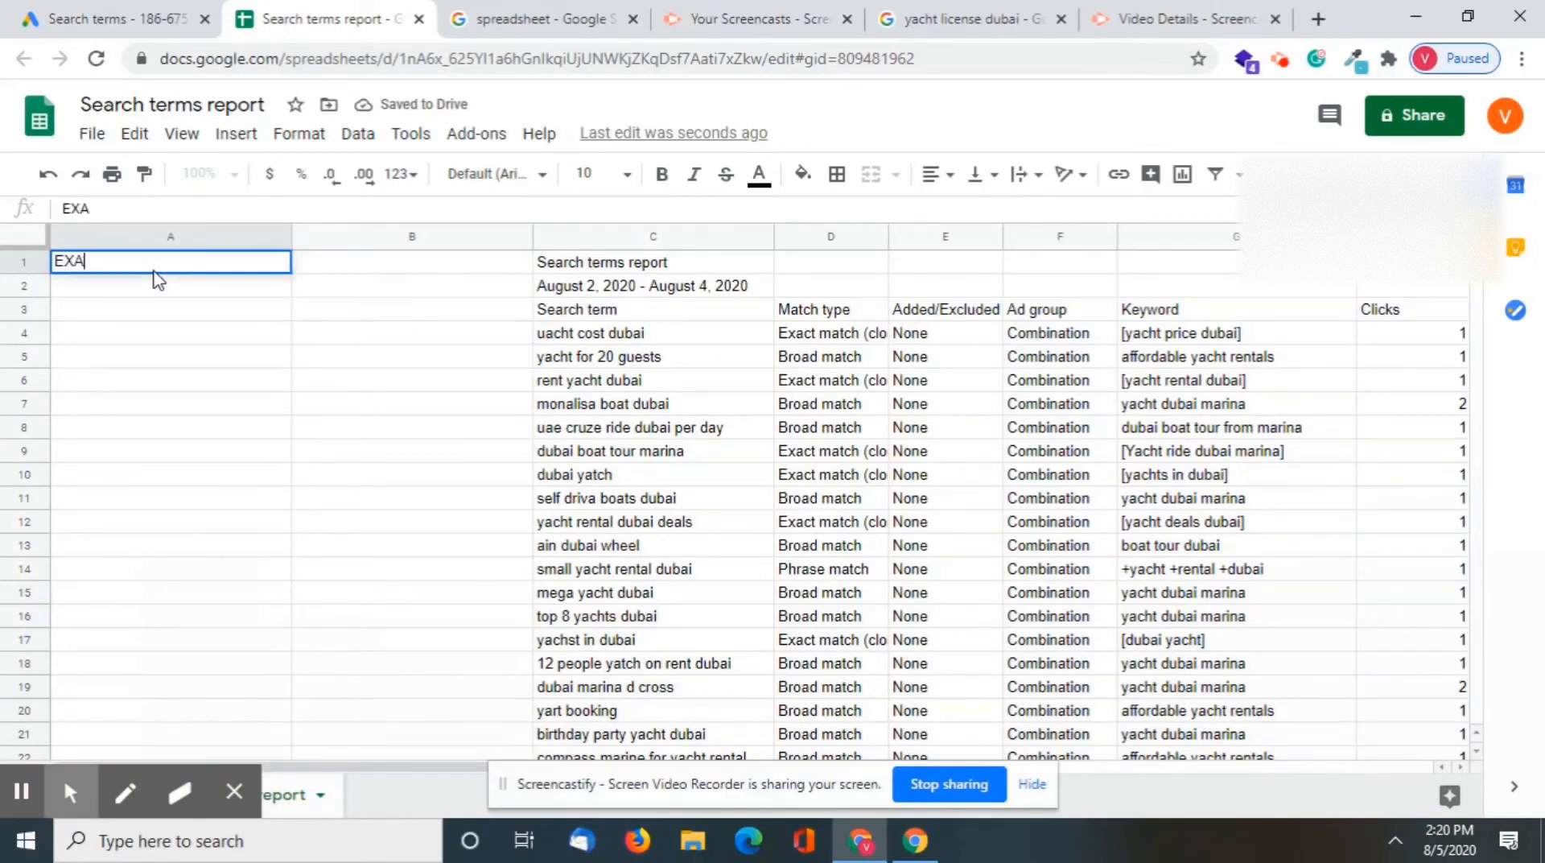
key(ctrl+a)
text(P)
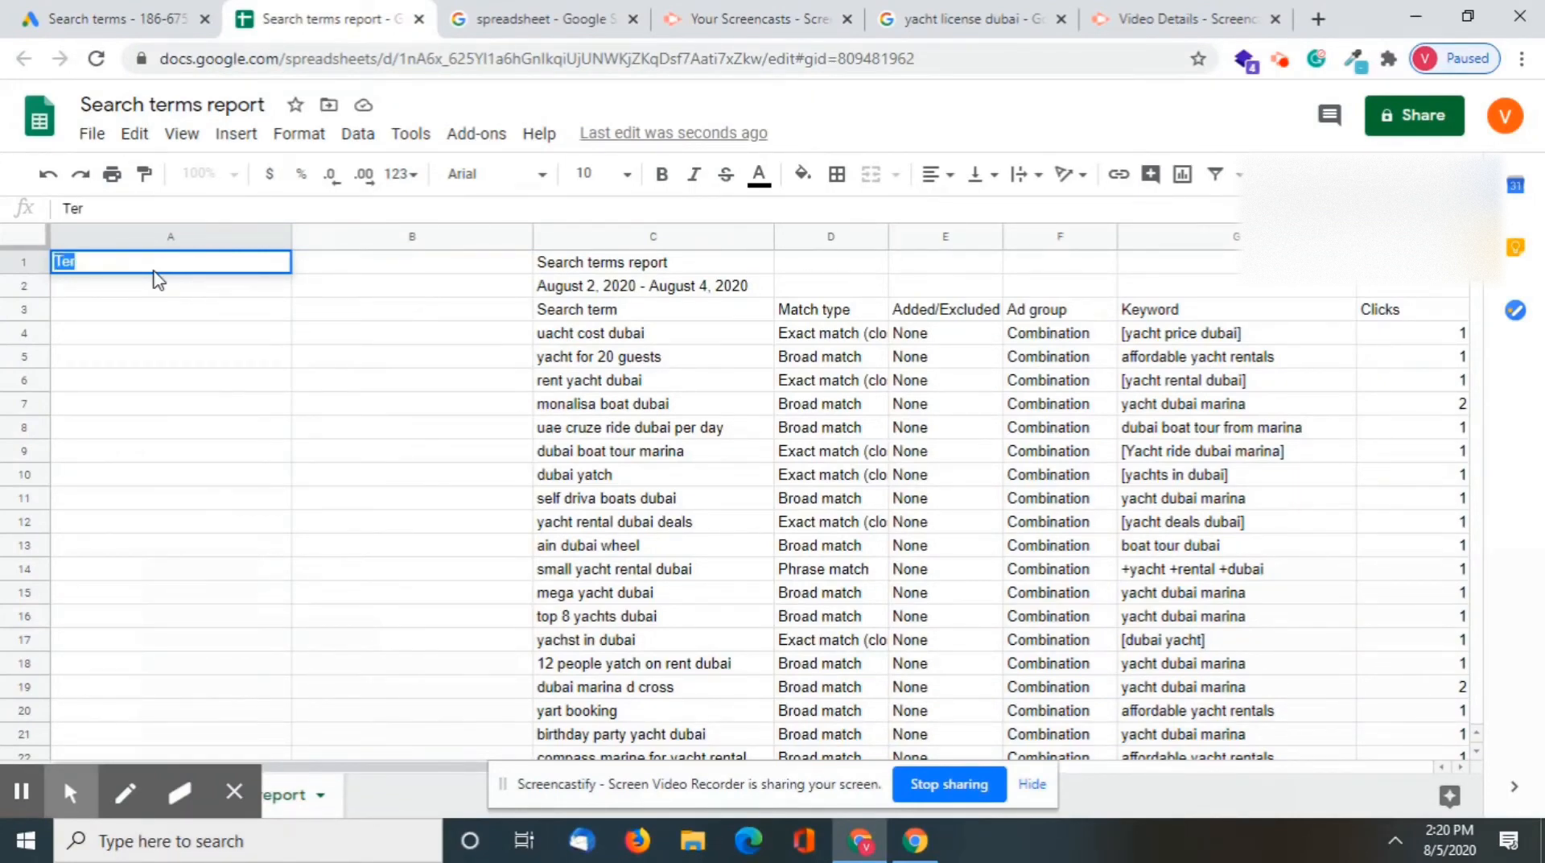
key(Tab)
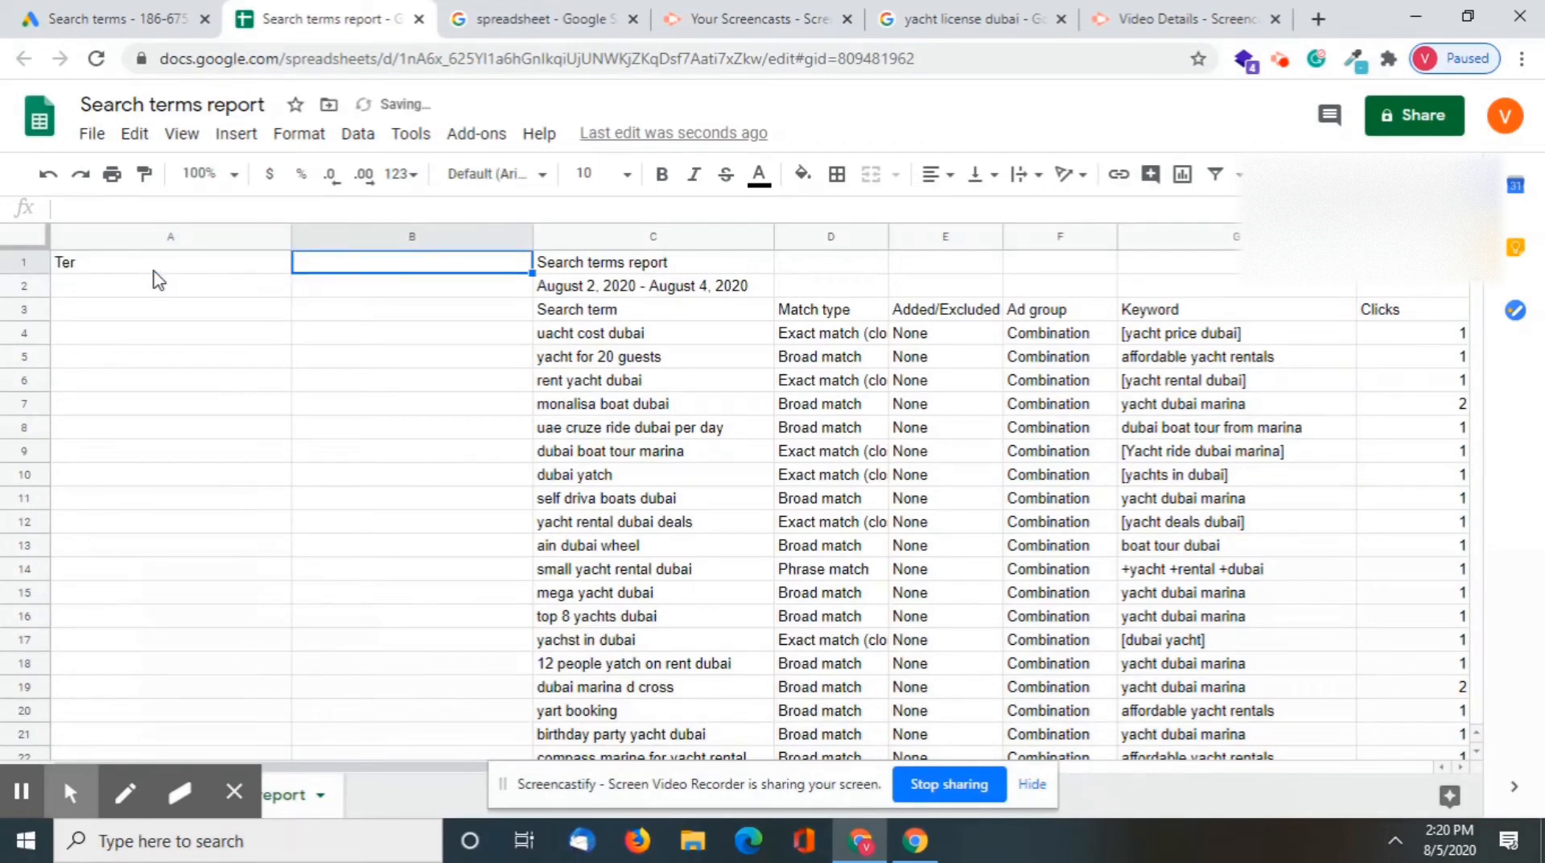
click(125, 265)
double_click(125, 263)
text(ms)
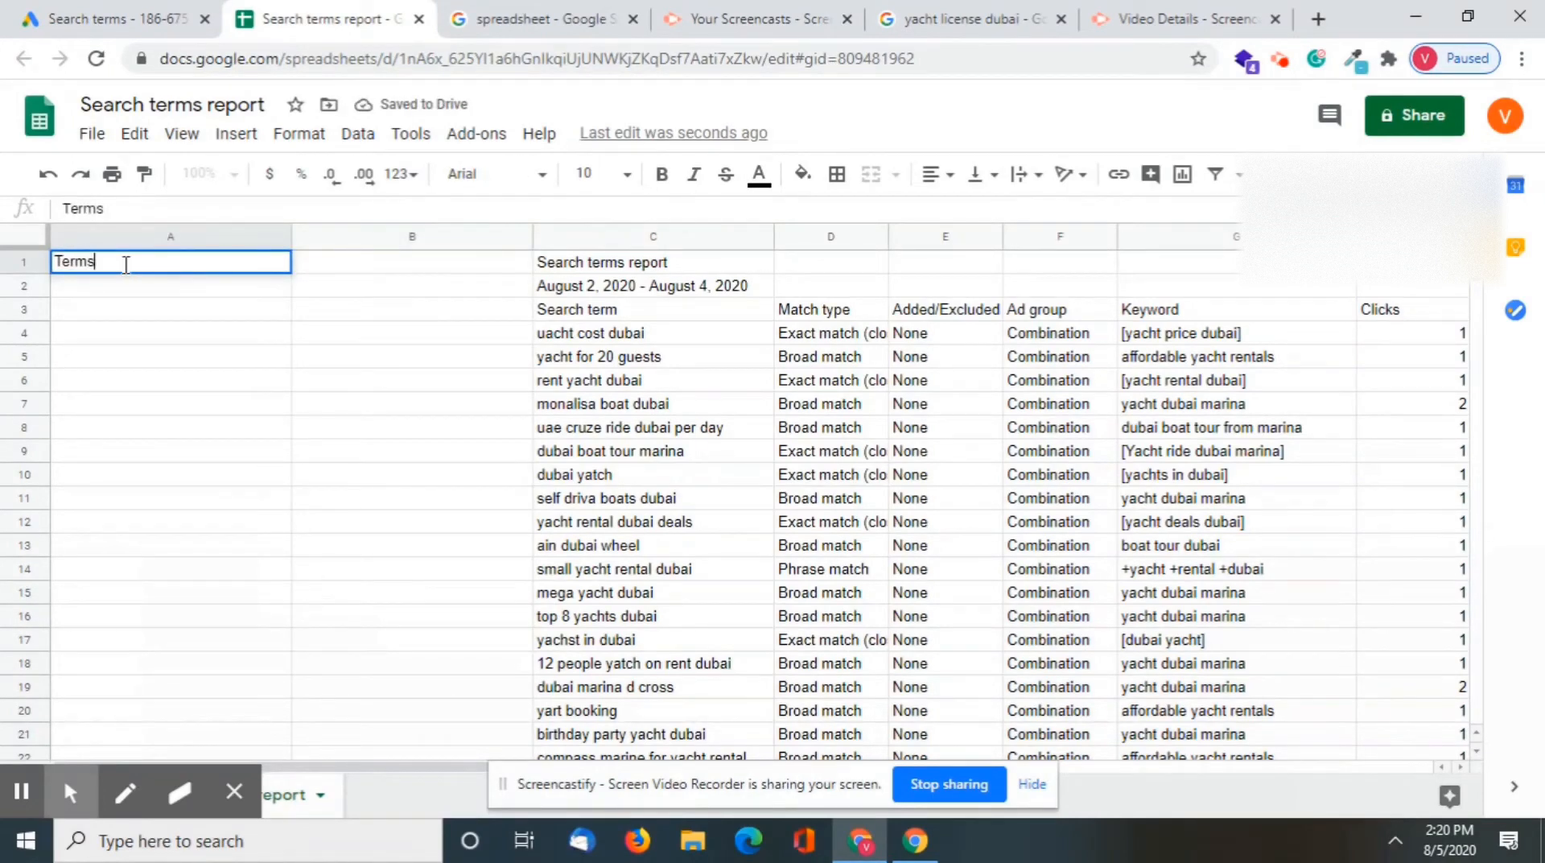
key(Return)
Enter the heading "Negative" in cell B1
click(333, 262)
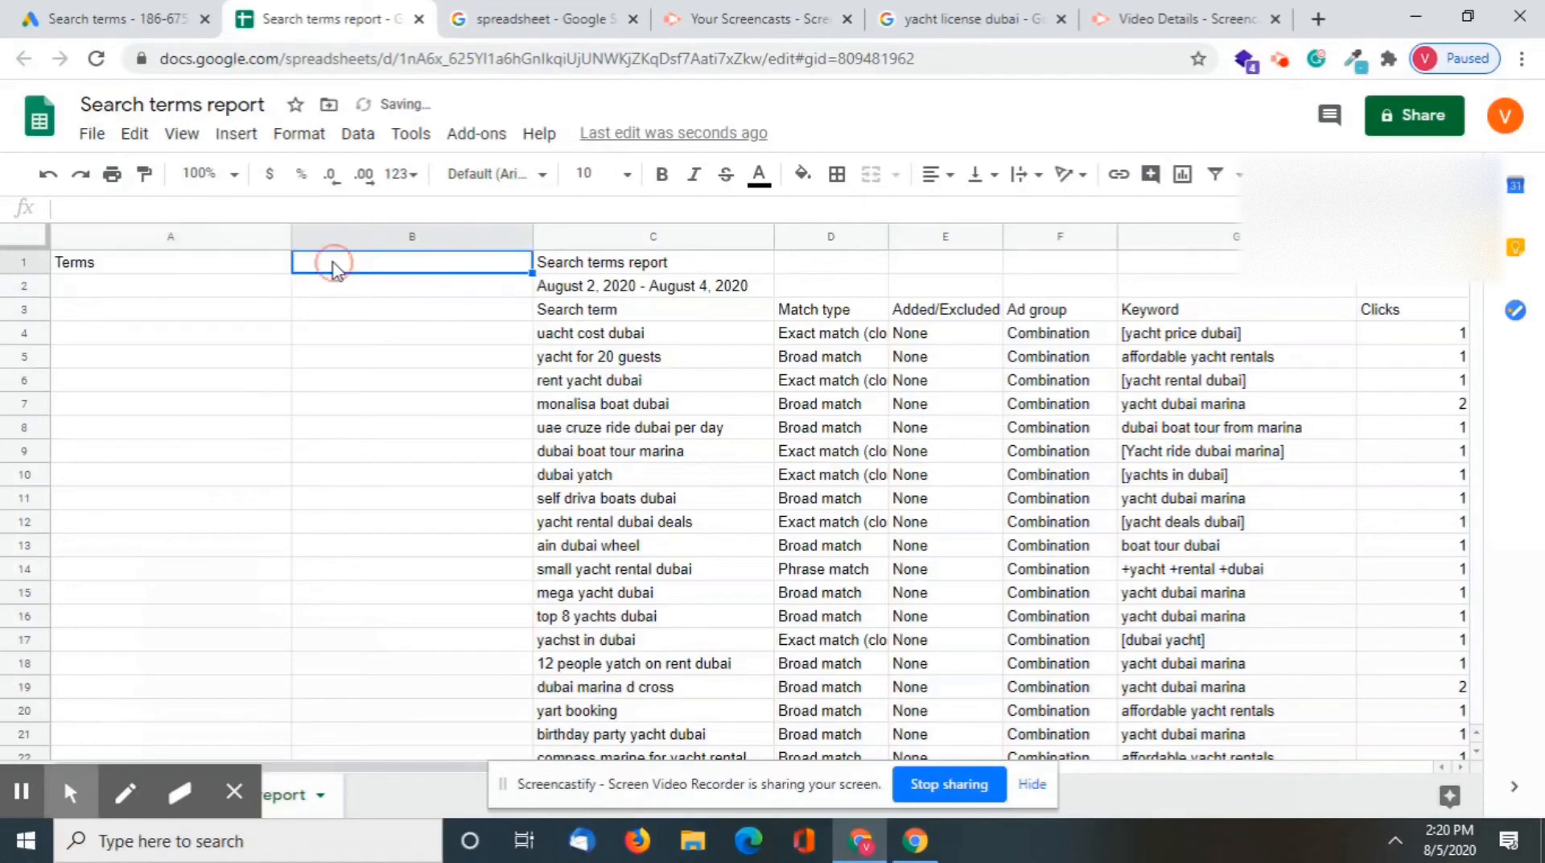
text(Negative)
key(Return)
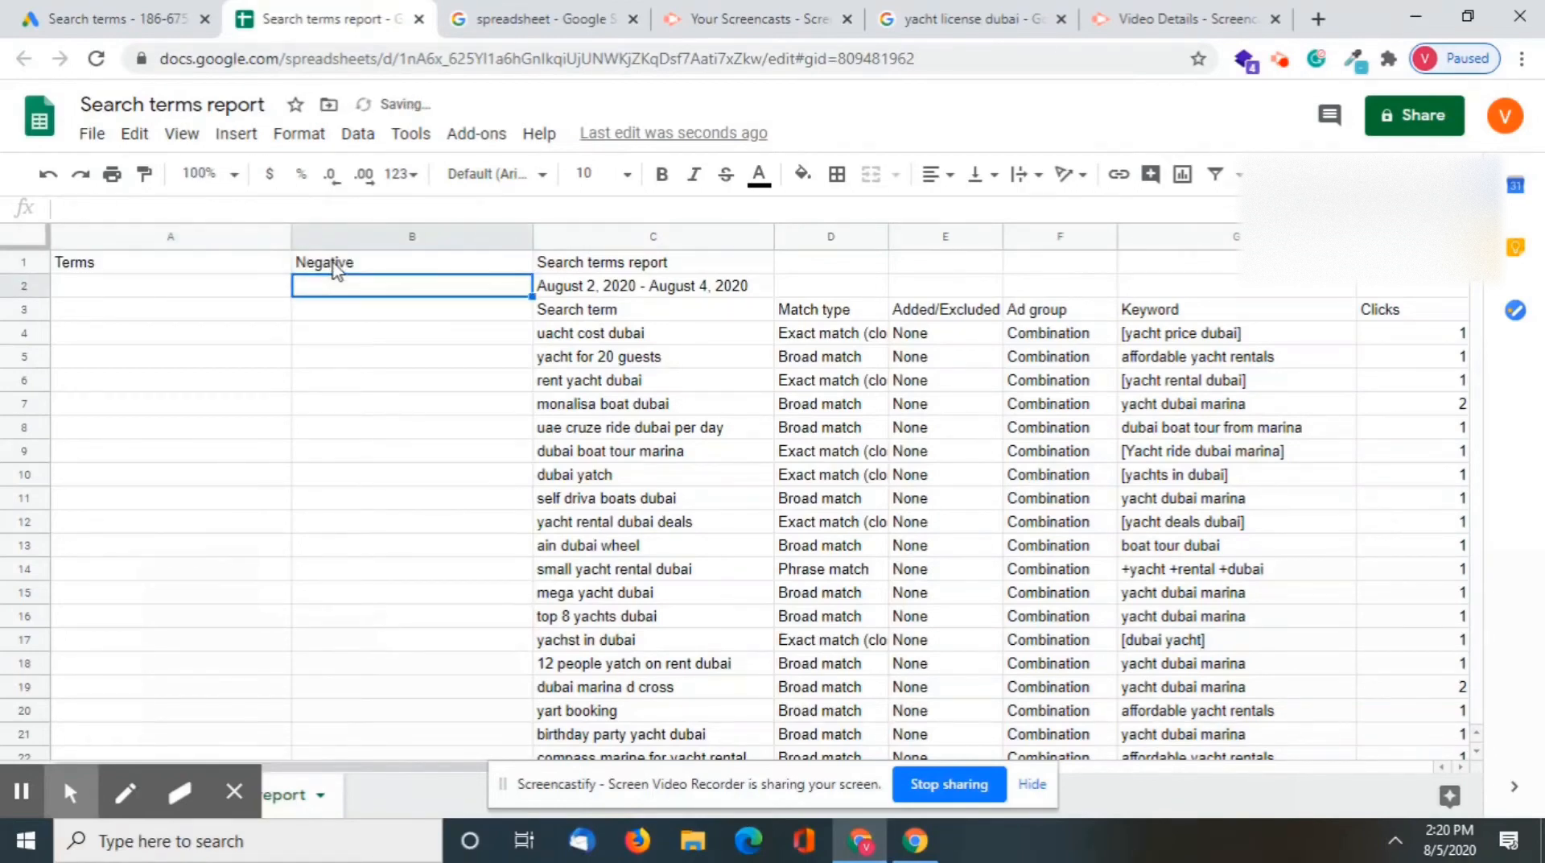
Examine the search terms in column C from "uacht cost dubai" down to the totals, including "self driva boats dubai" and "monalisa boat dubai"
click(414, 332)
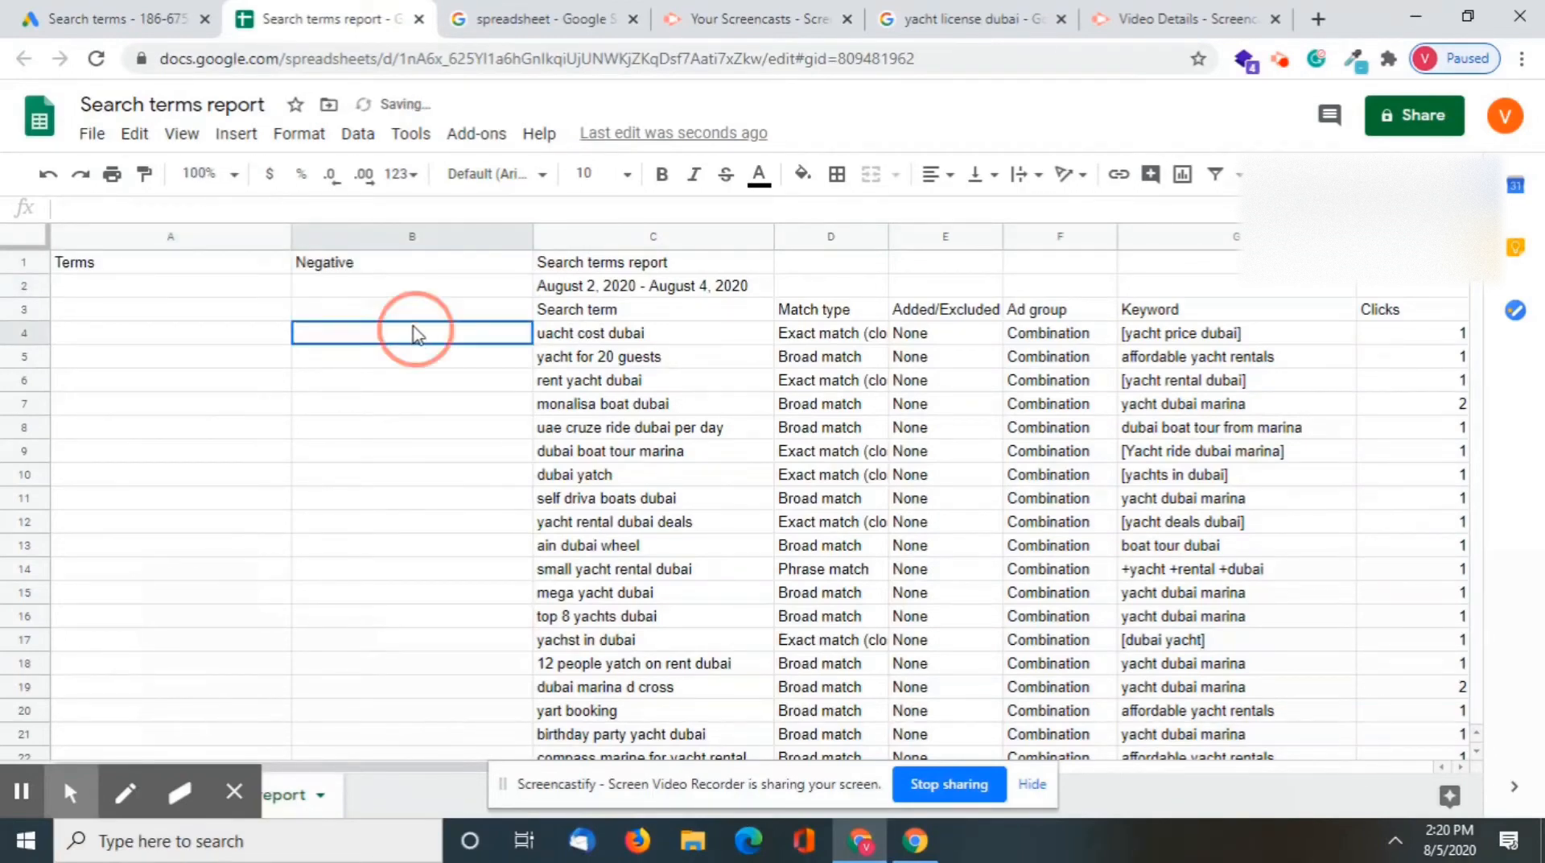
click(569, 342)
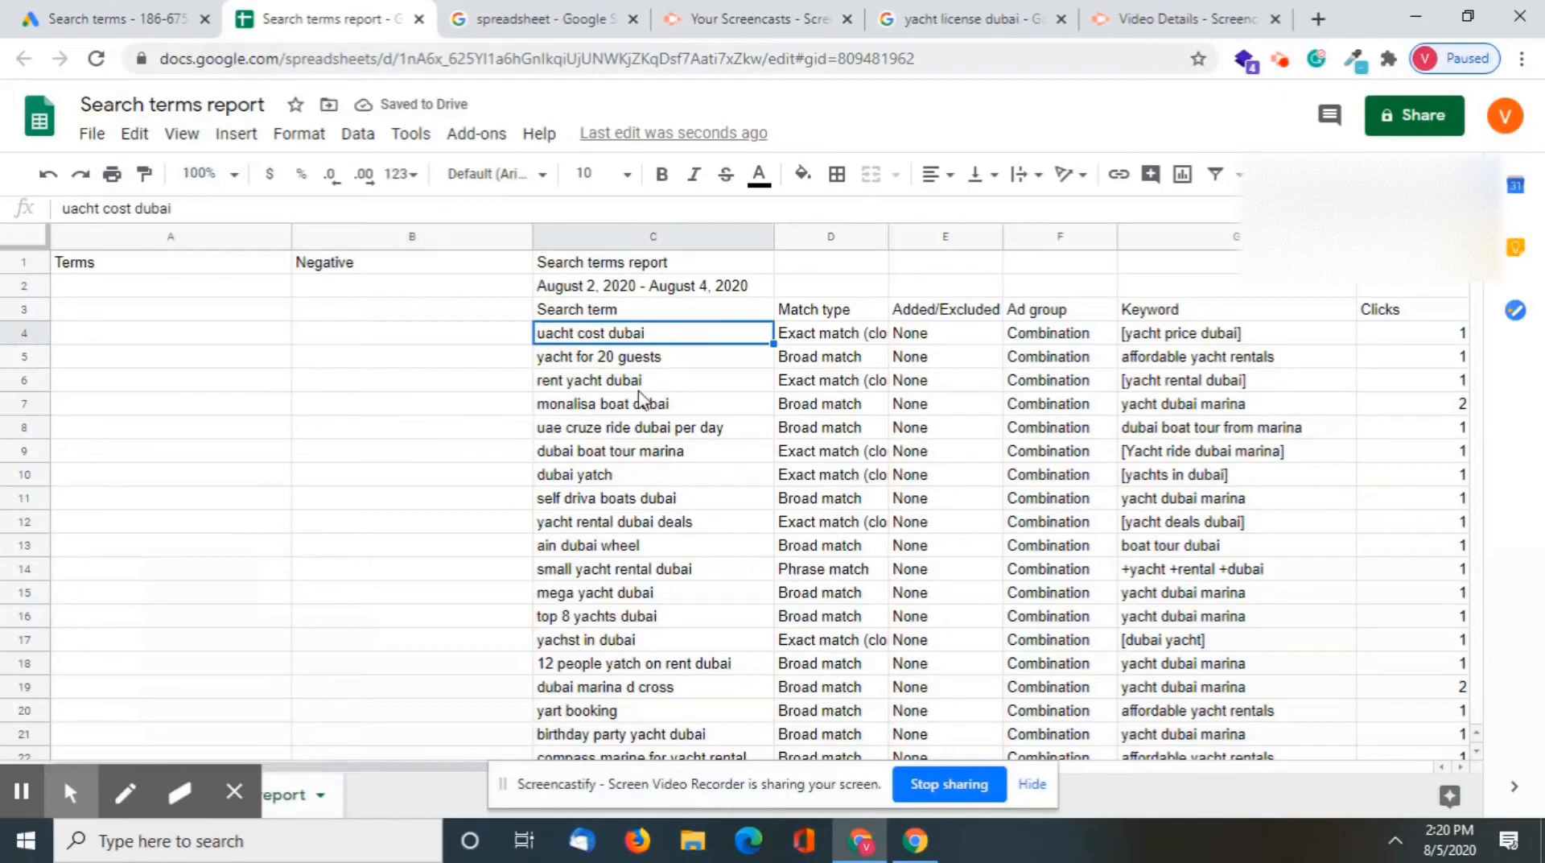
click(573, 357)
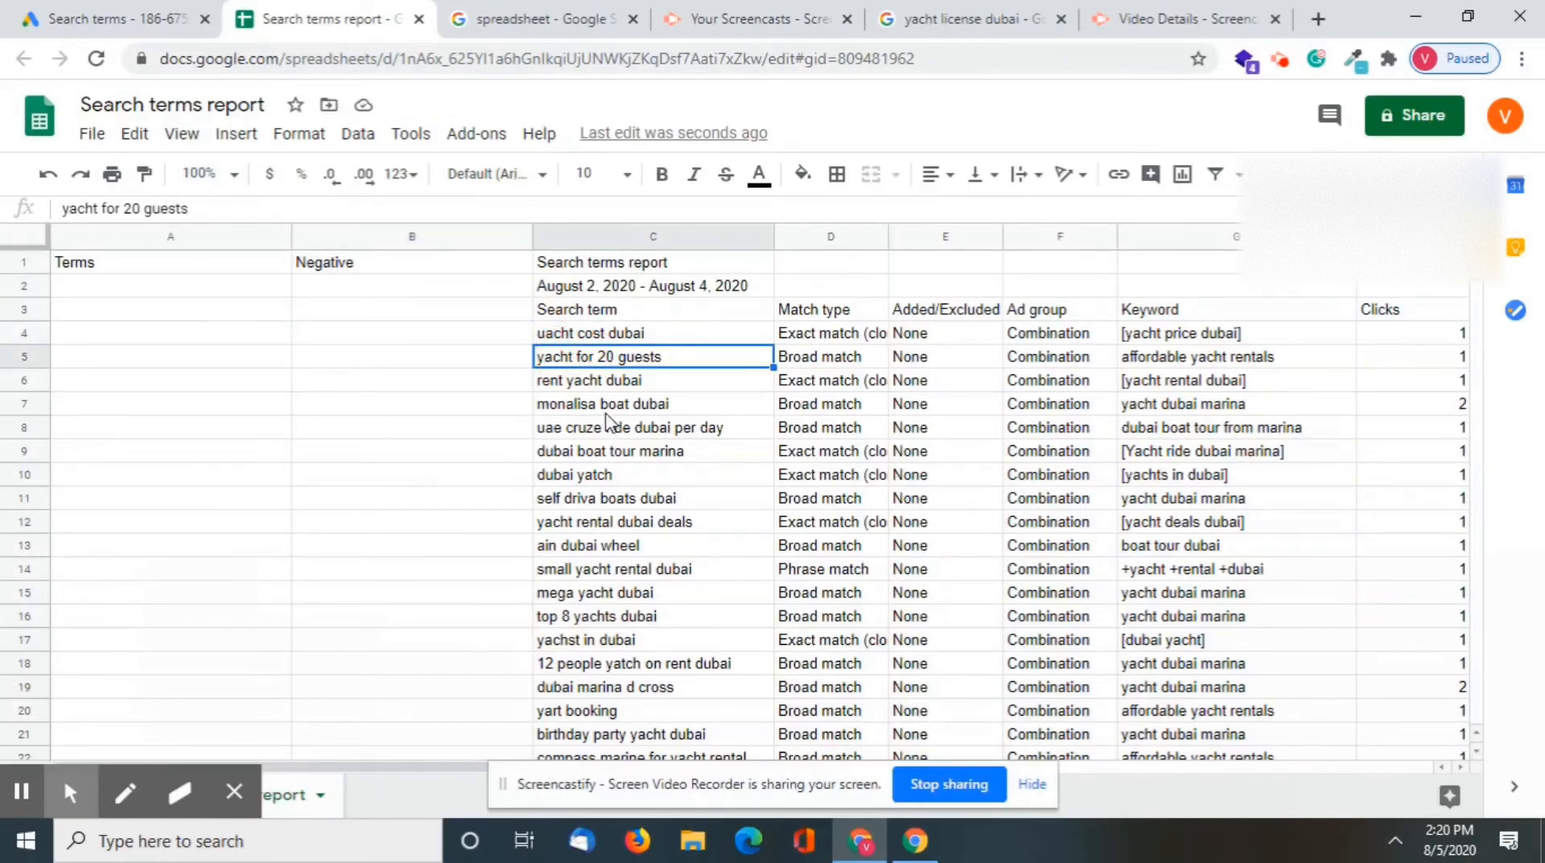
click(548, 312)
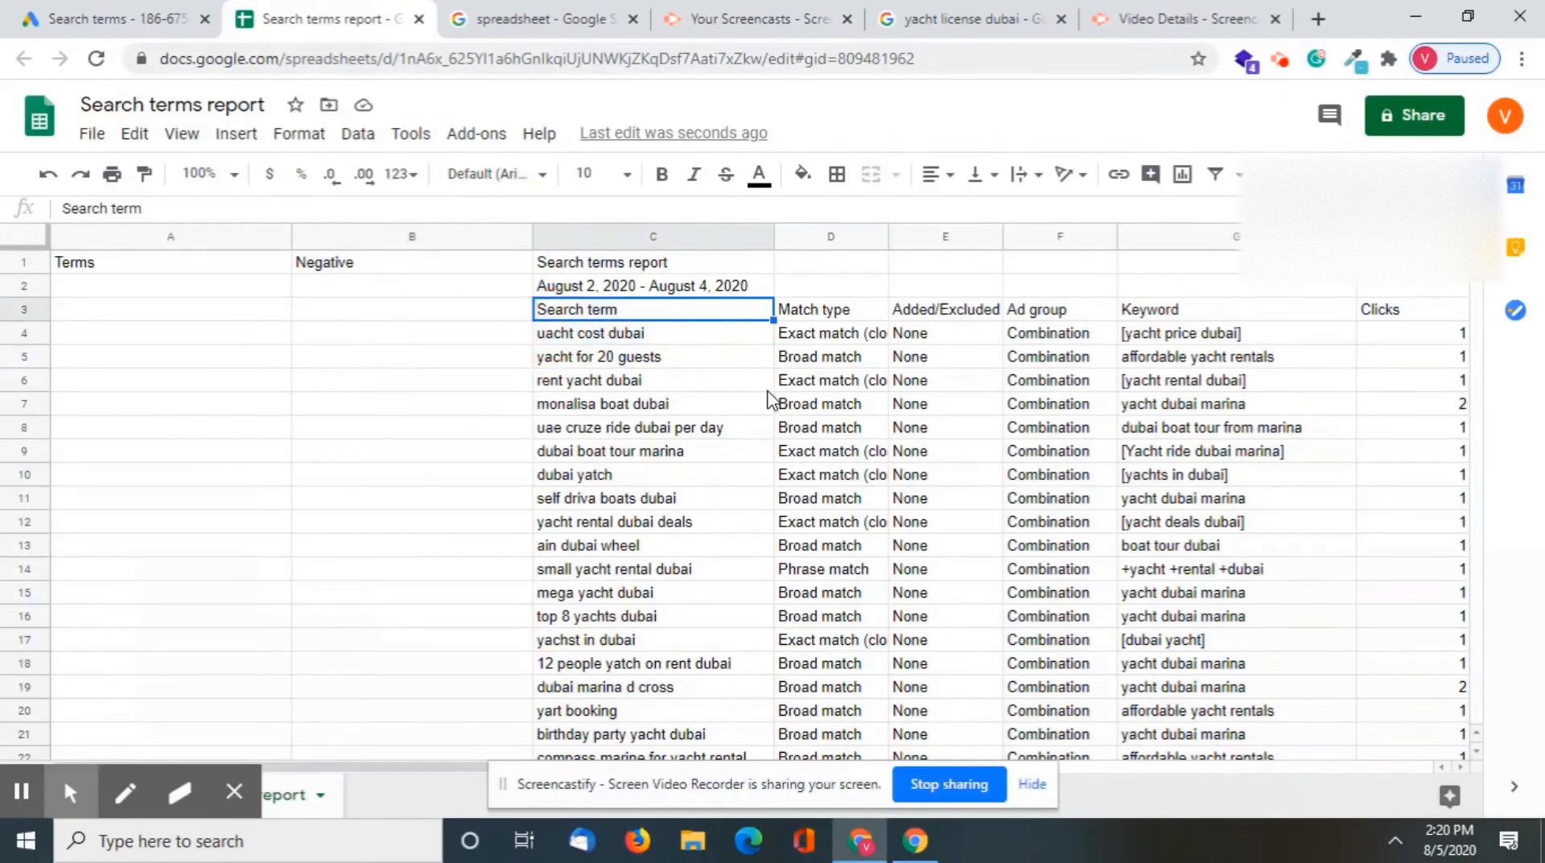
scroll(764, 429, down, 3)
scroll(764, 552, up, 3)
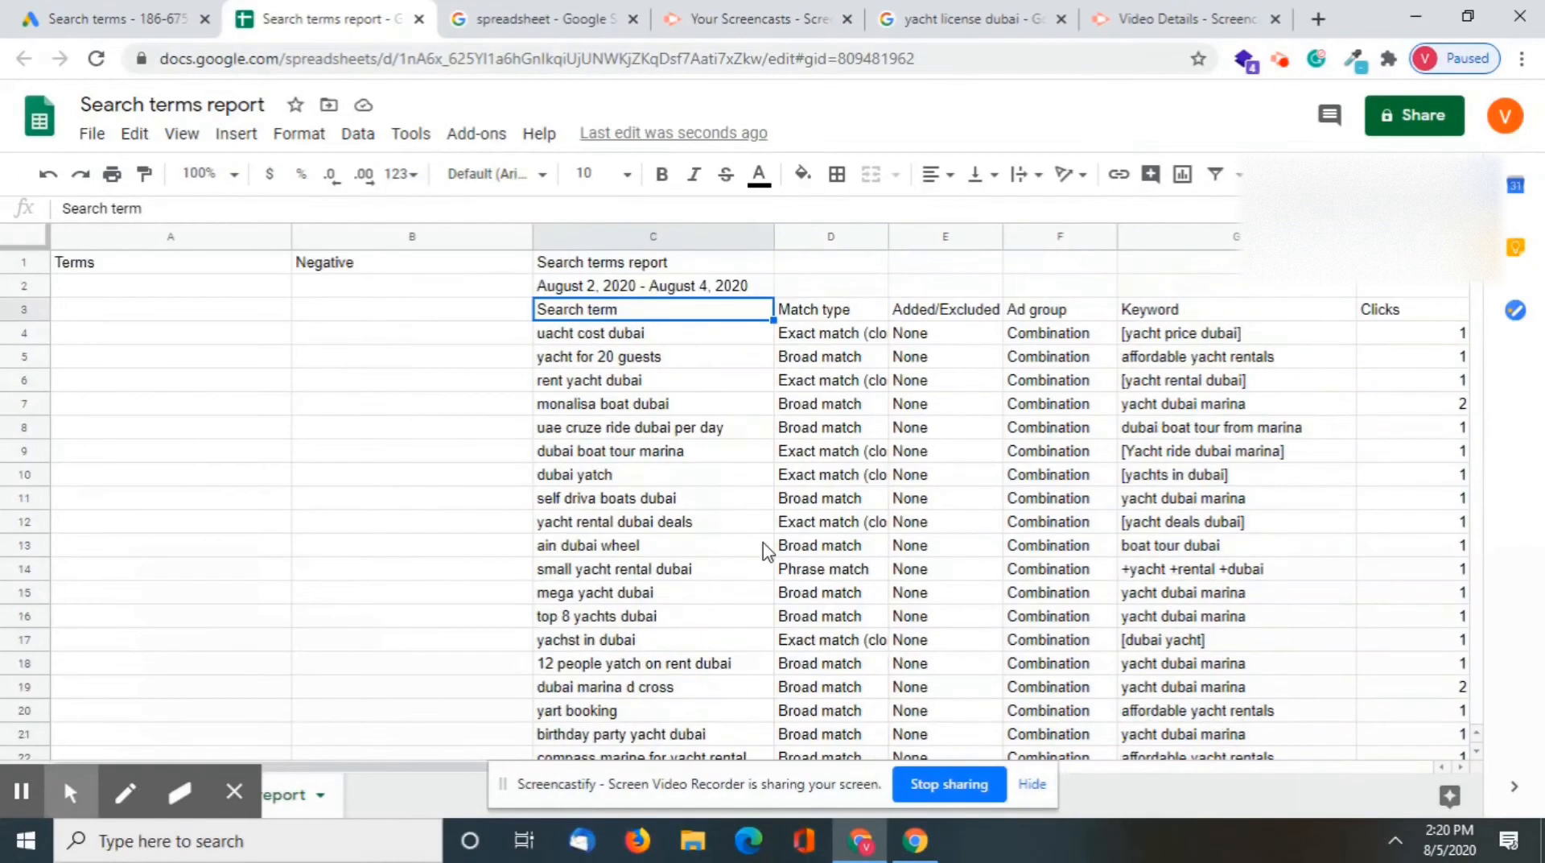
click(679, 335)
key(ctrl+shift+Down)
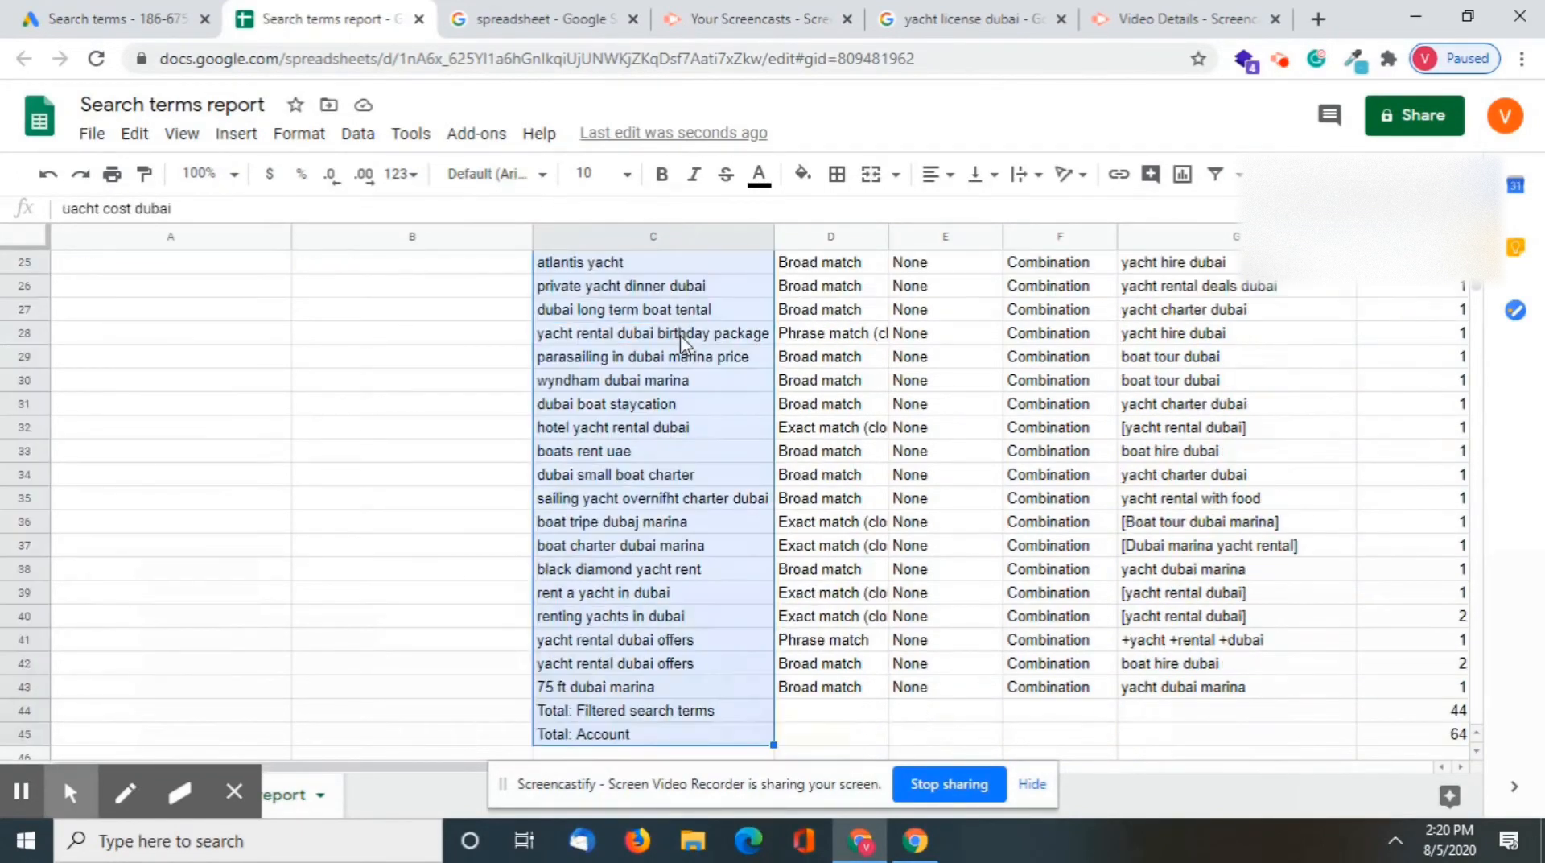
scroll(738, 505, up, 8)
click(736, 498)
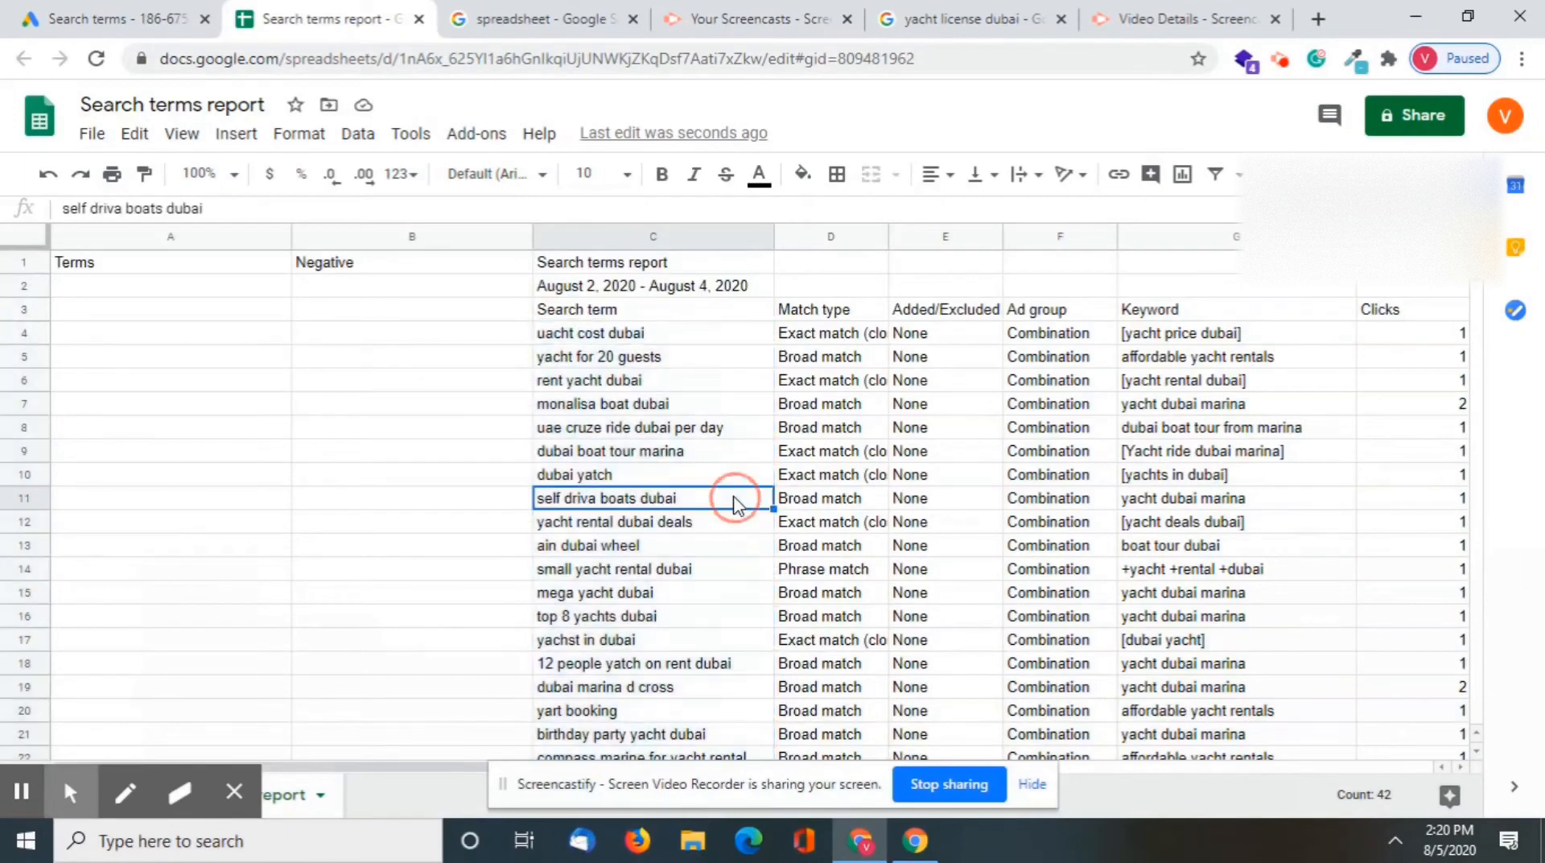
click(644, 406)
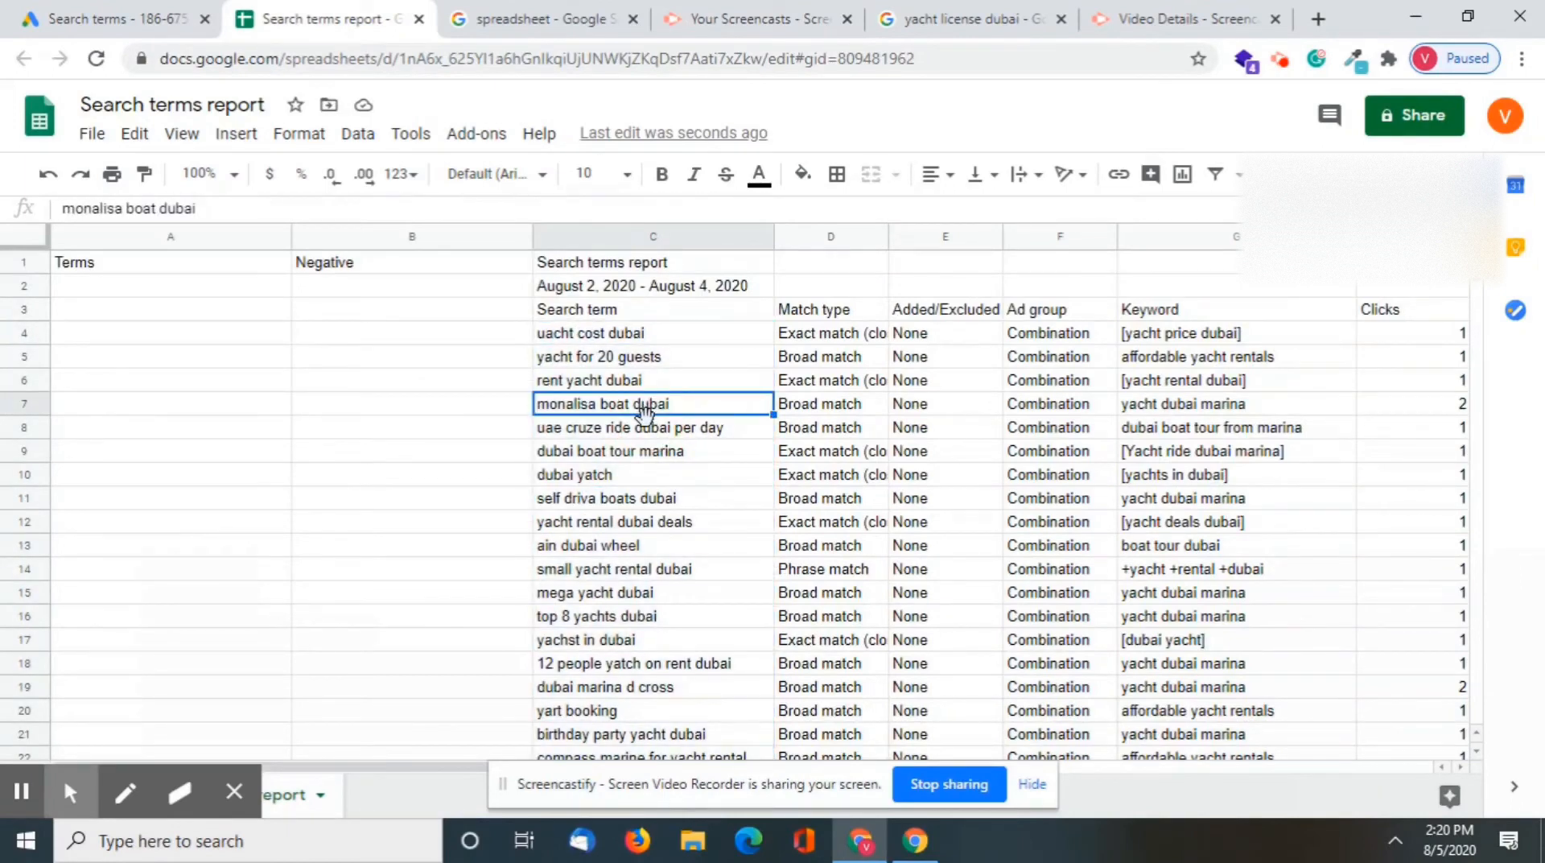
Copy the search term "uacht cost dubai" into the Negative column in cell B4
click(501, 436)
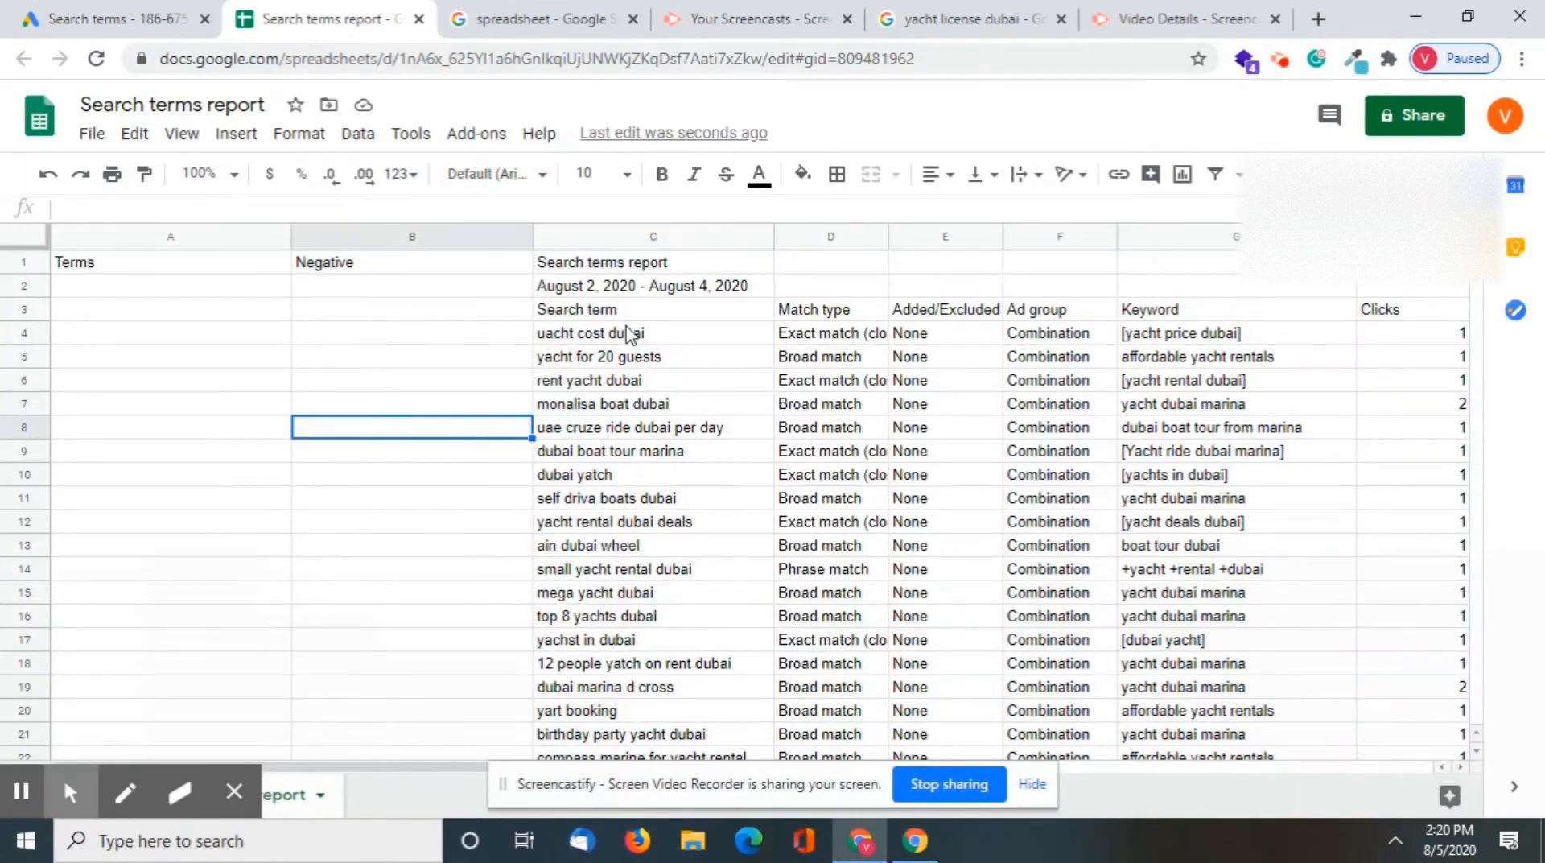
click(626, 320)
click(581, 321)
click(604, 336)
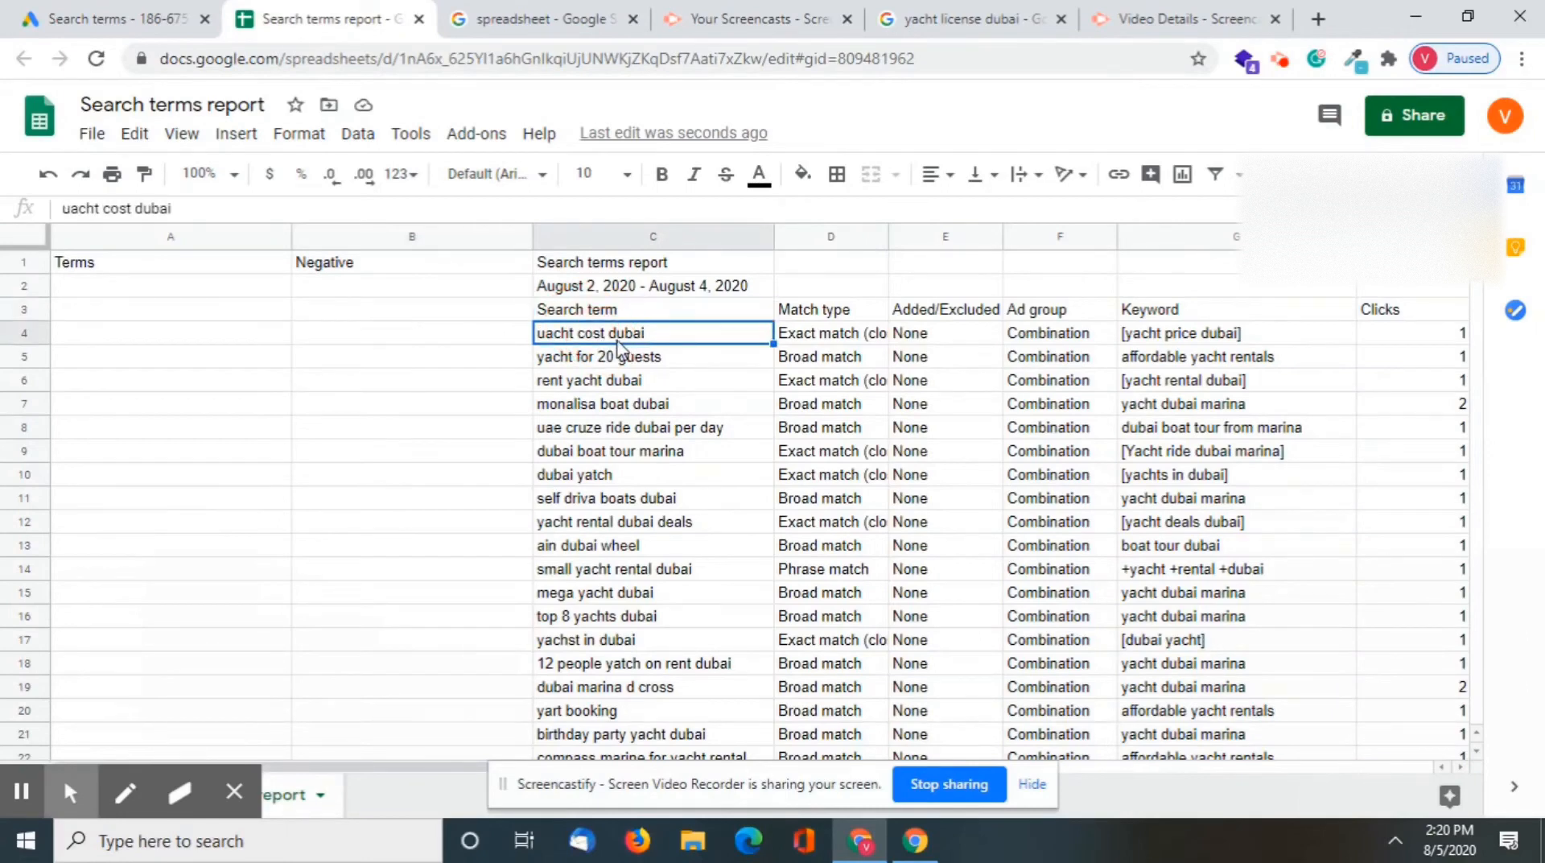
key(ctrl+c)
double_click(474, 336)
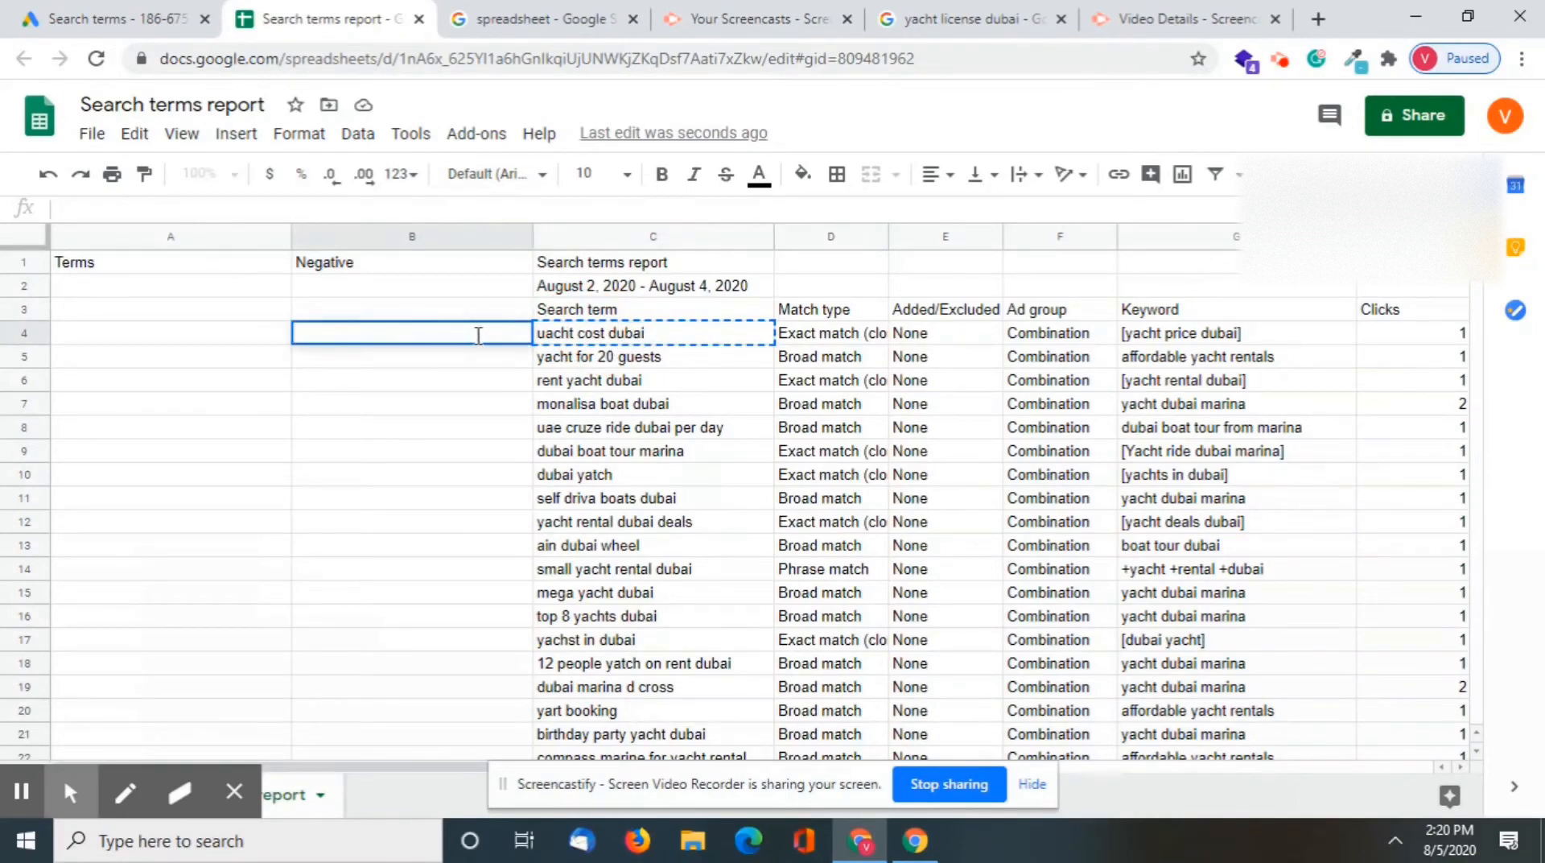
key(ctrl+v)
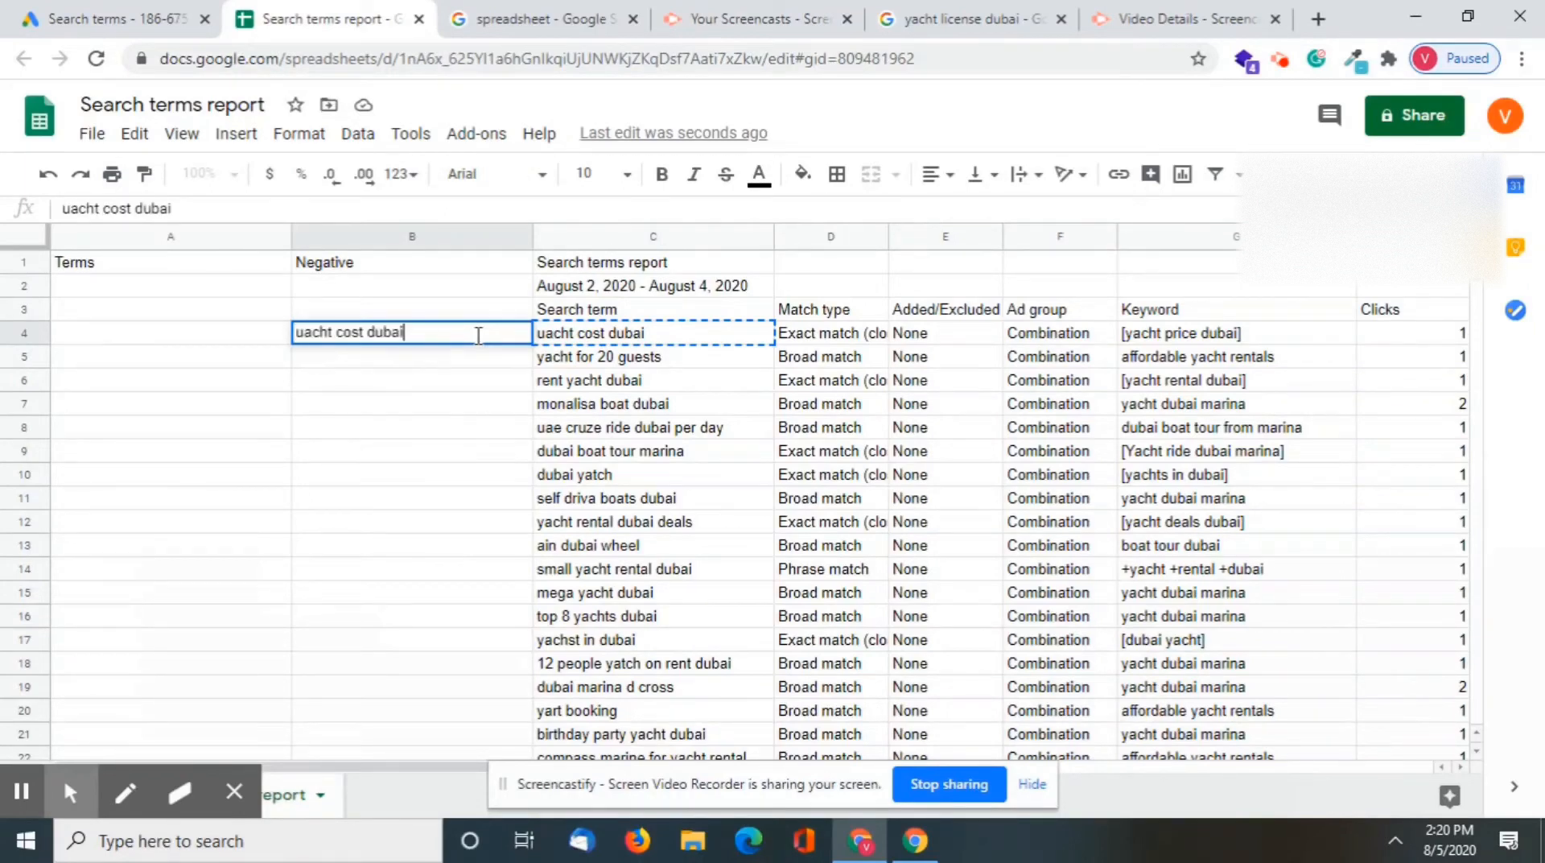
key(Return)
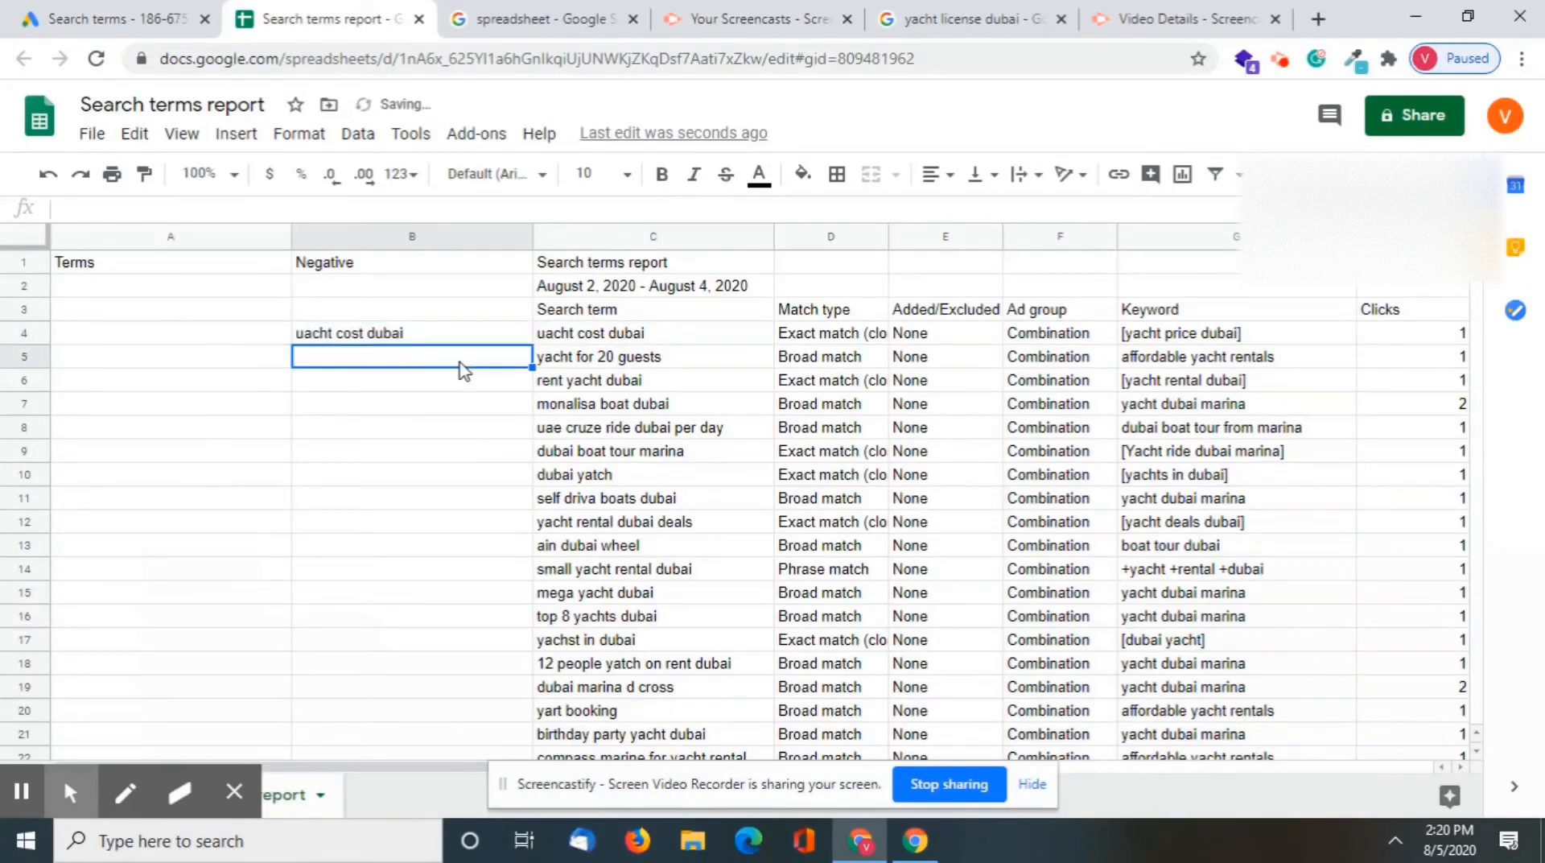
Copy the search terms "yacht for 20 guests" and "rent yacht dubai" into the Terms column in cells A5 and A6
click(594, 360)
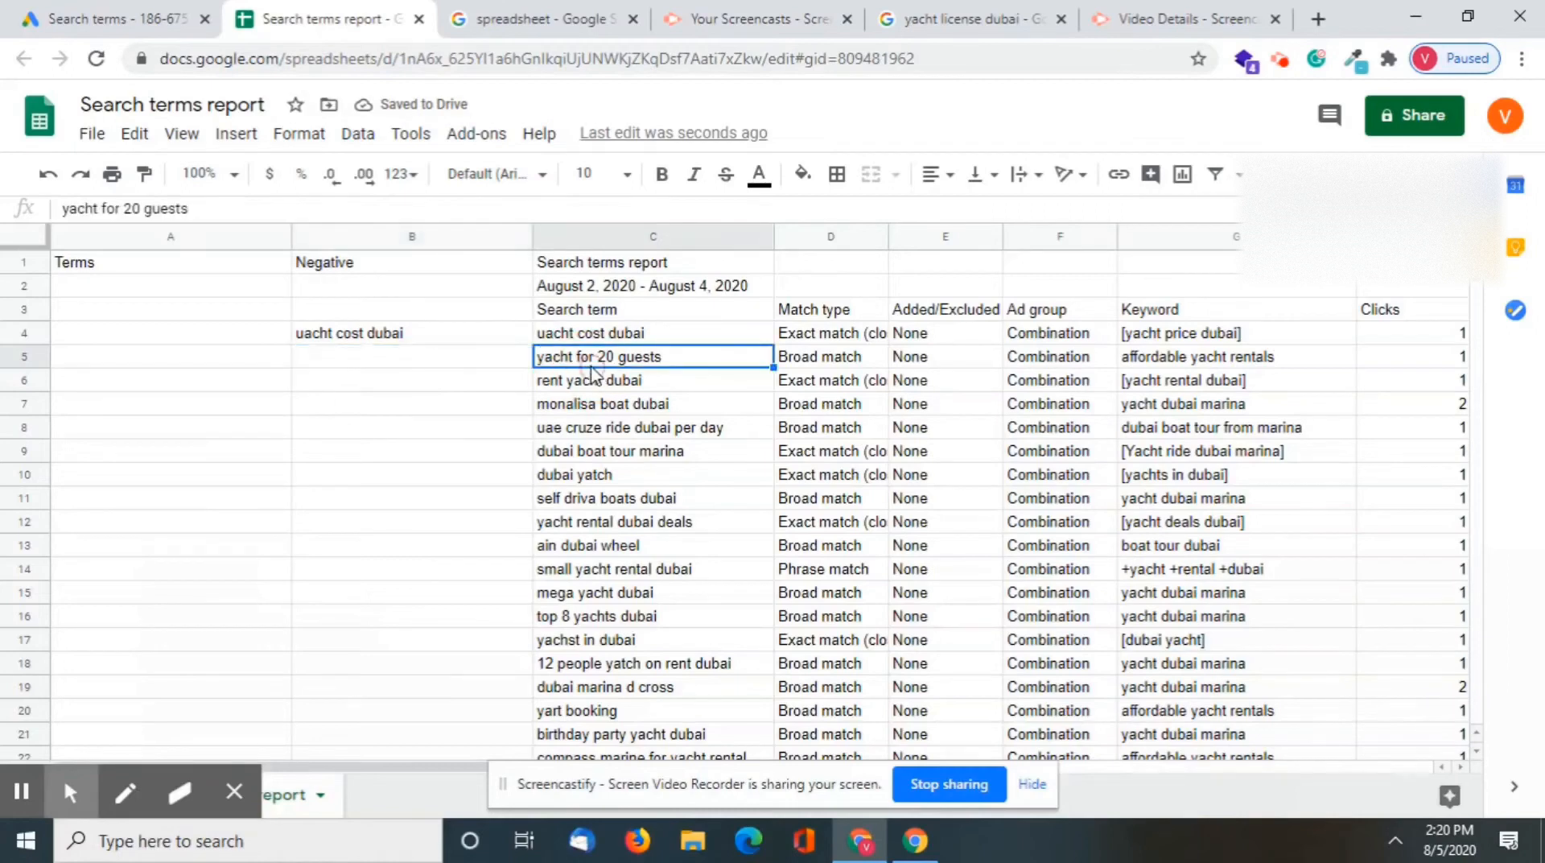
key(ctrl+c)
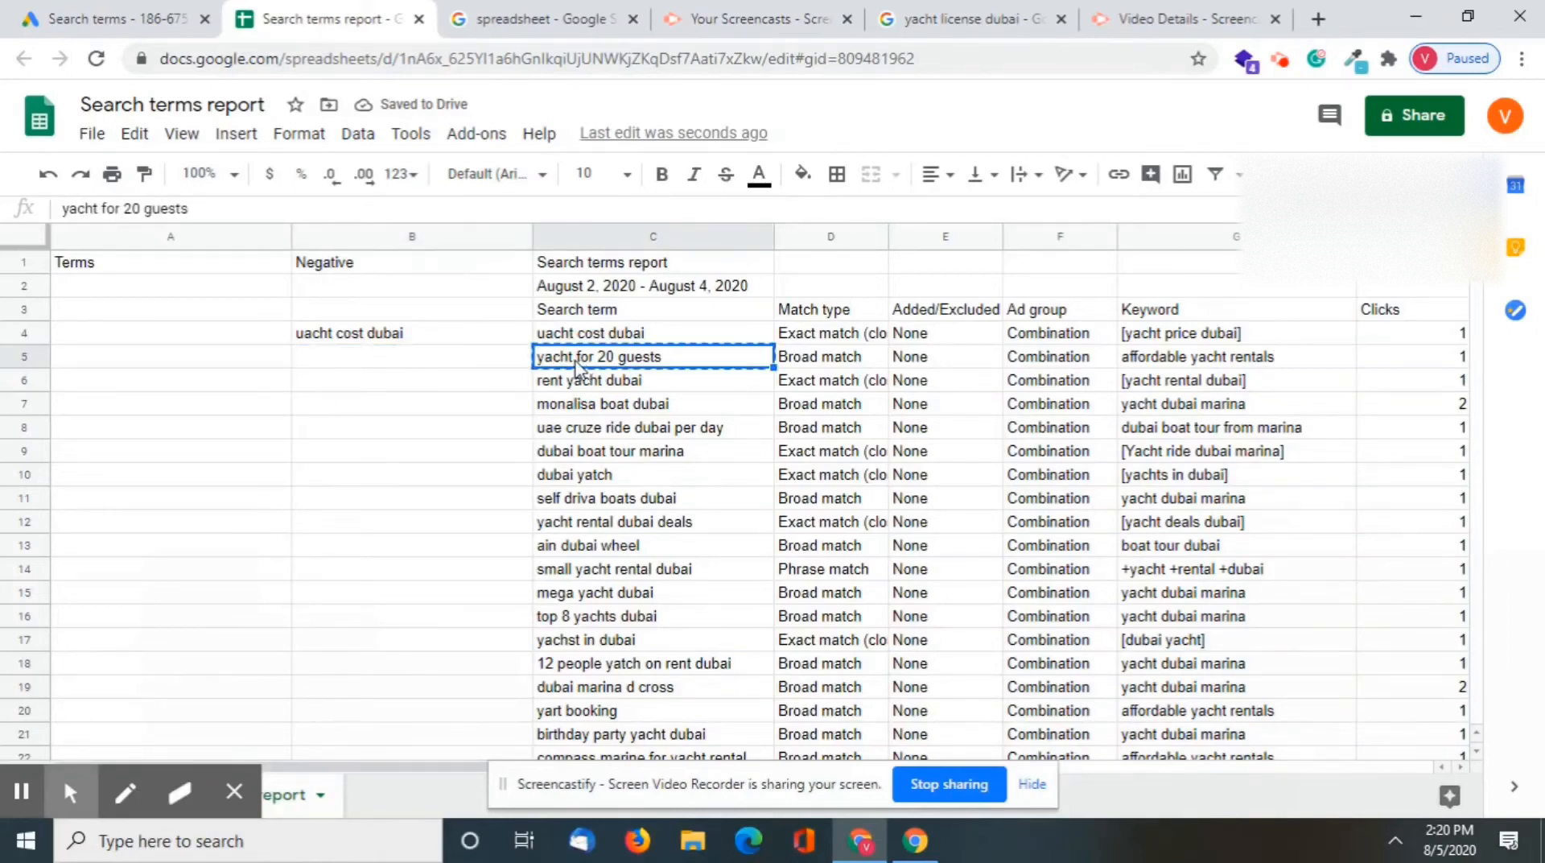
click(256, 359)
key(ctrl+v)
click(593, 389)
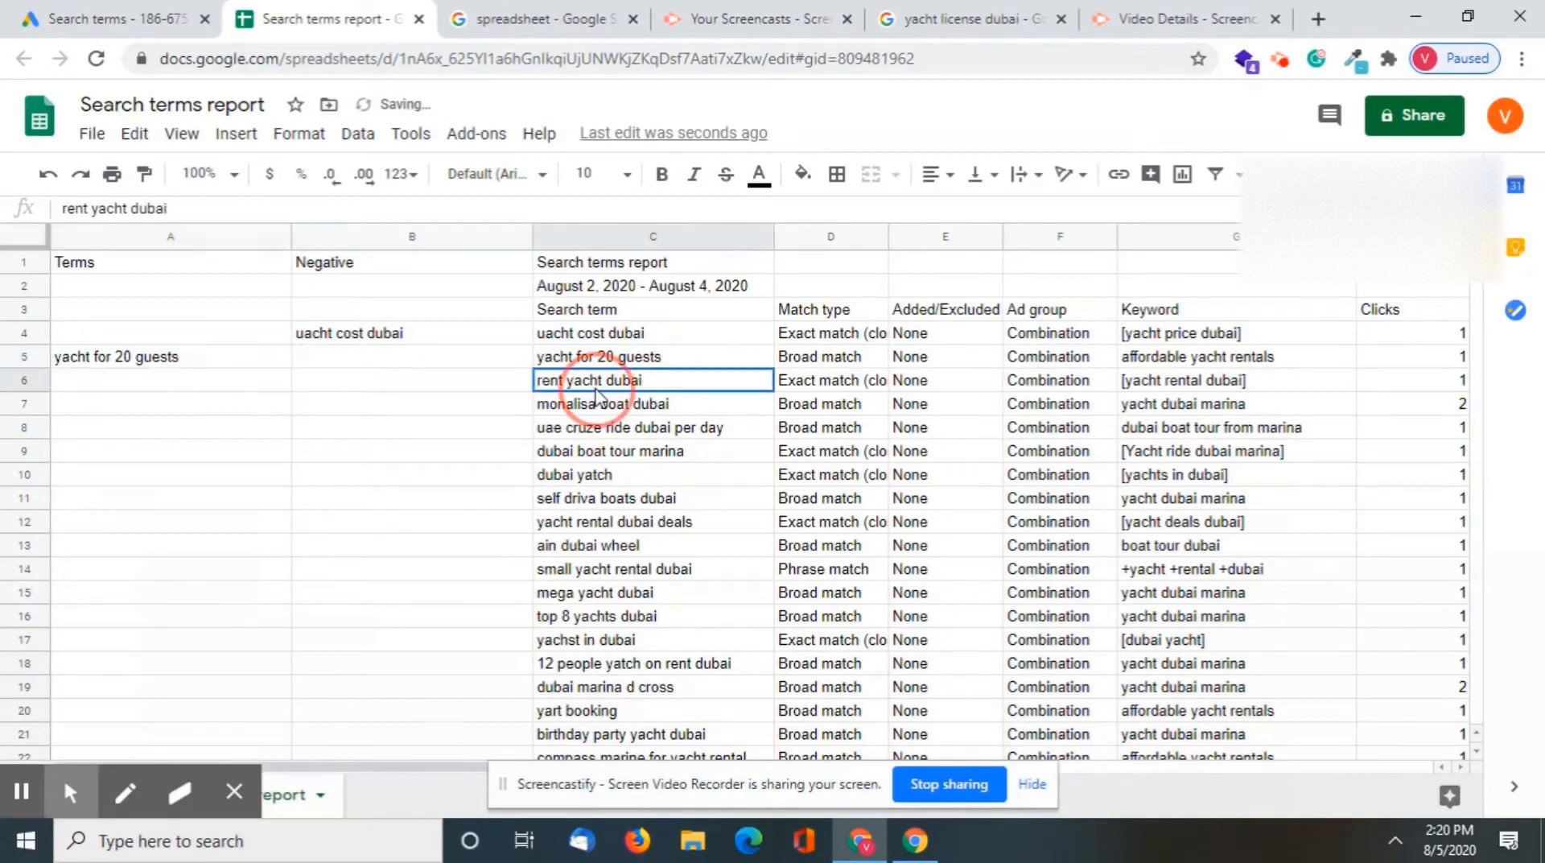
key(ctrl+c)
click(184, 385)
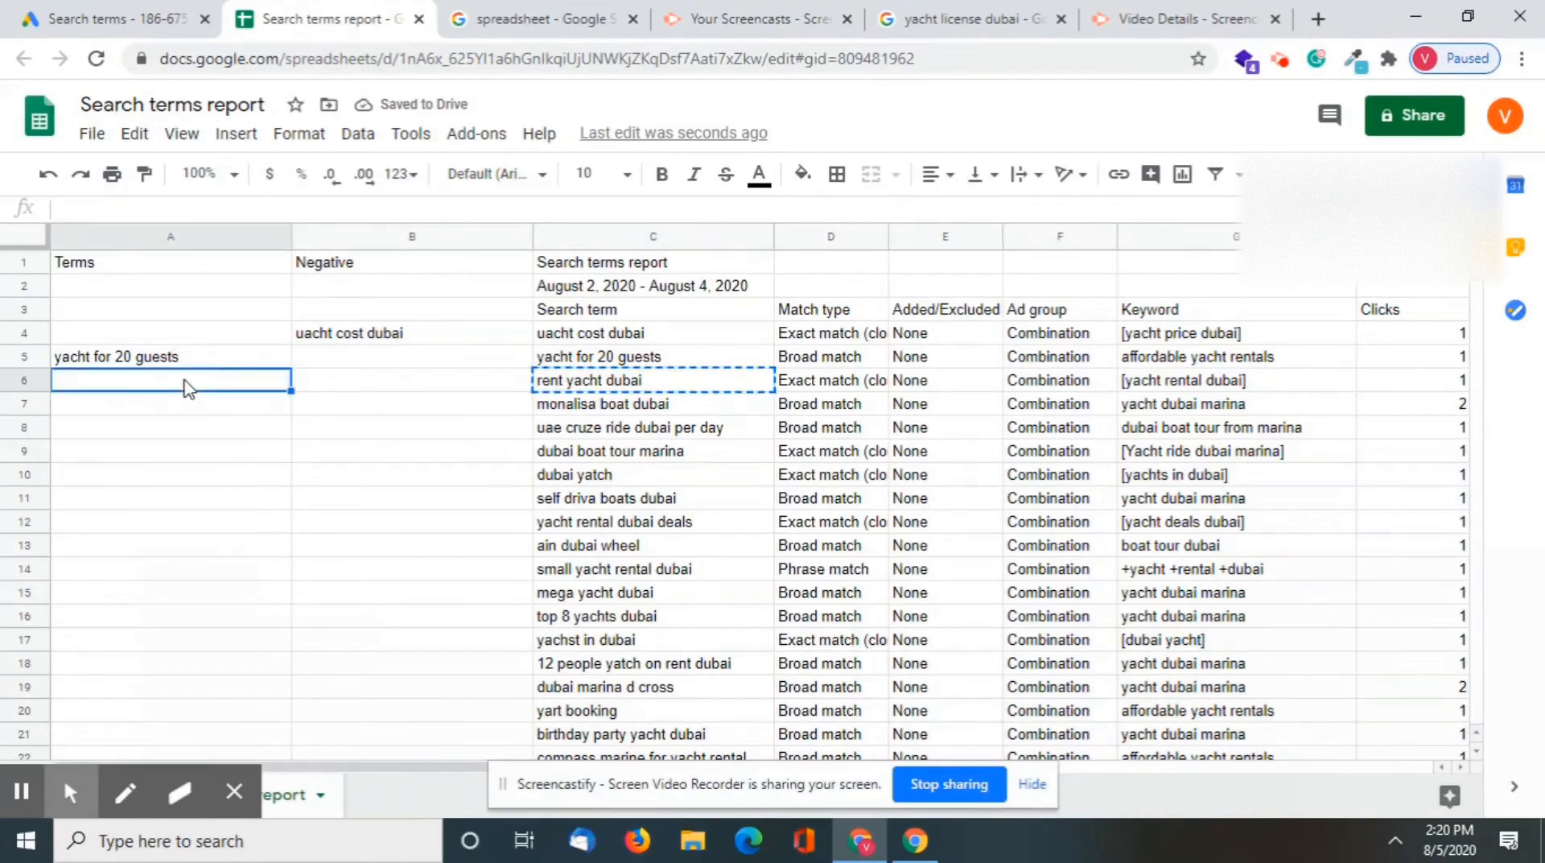
key(ctrl+v)
Copy the search term "monalisa boat dubai" into the Negative column in cell B7
click(583, 415)
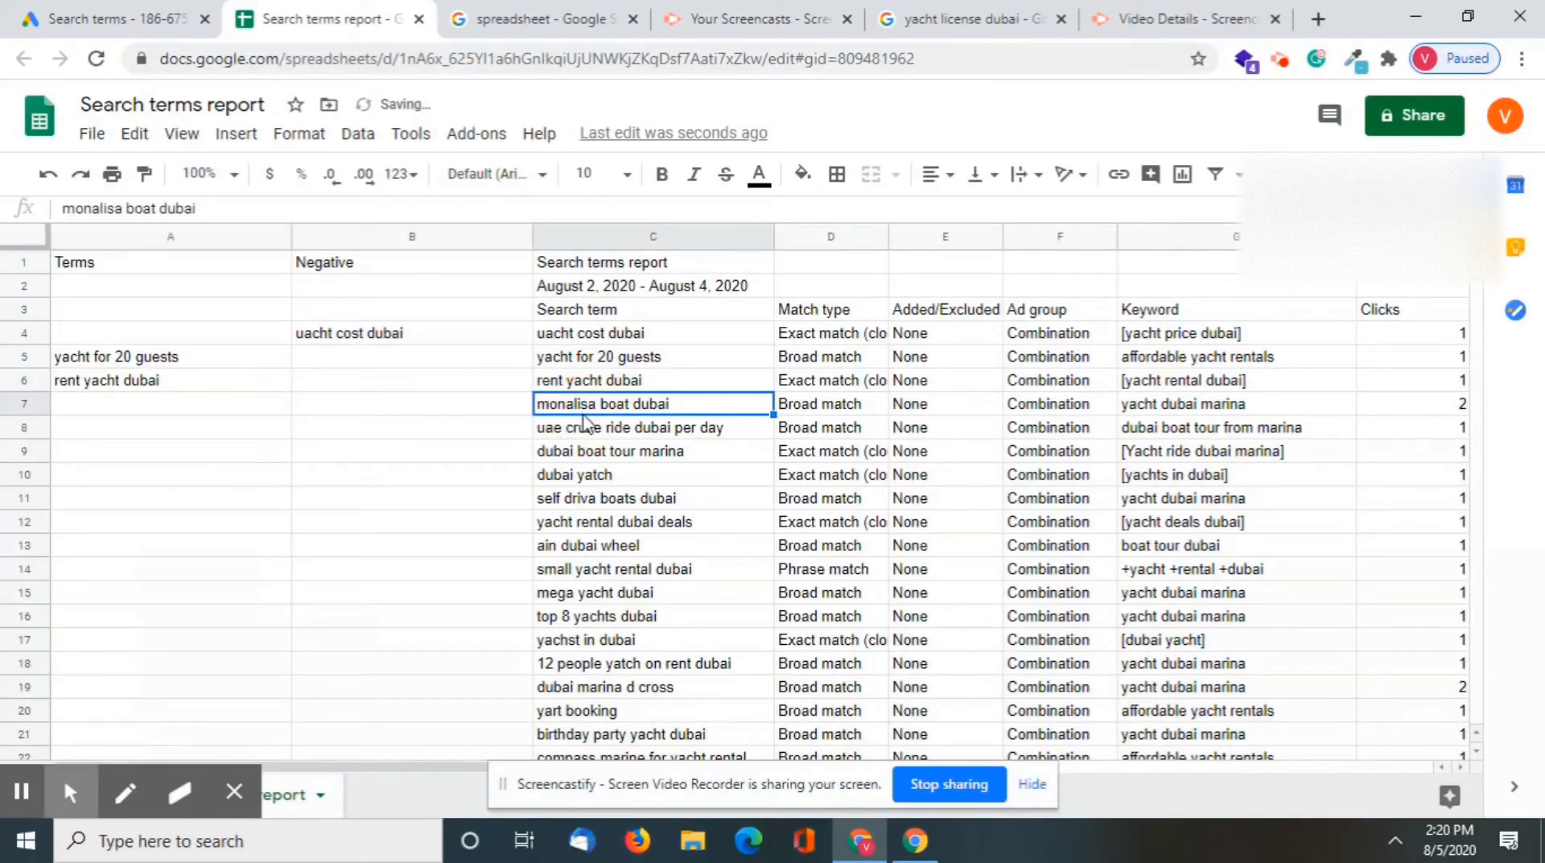
key(ctrl+c)
double_click(454, 411)
key(ctrl+v)
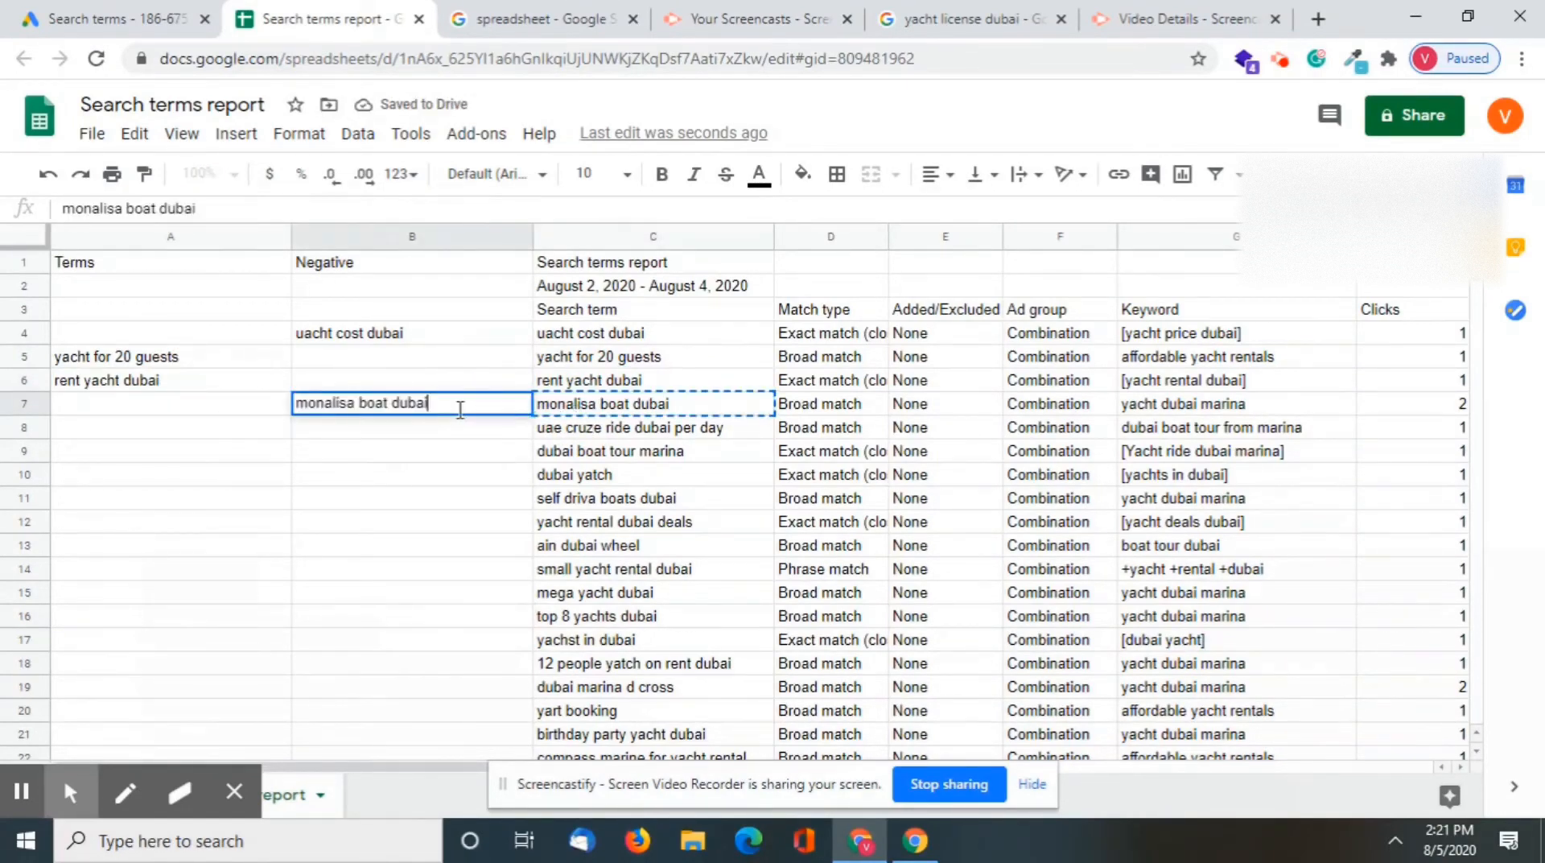
key(Return)
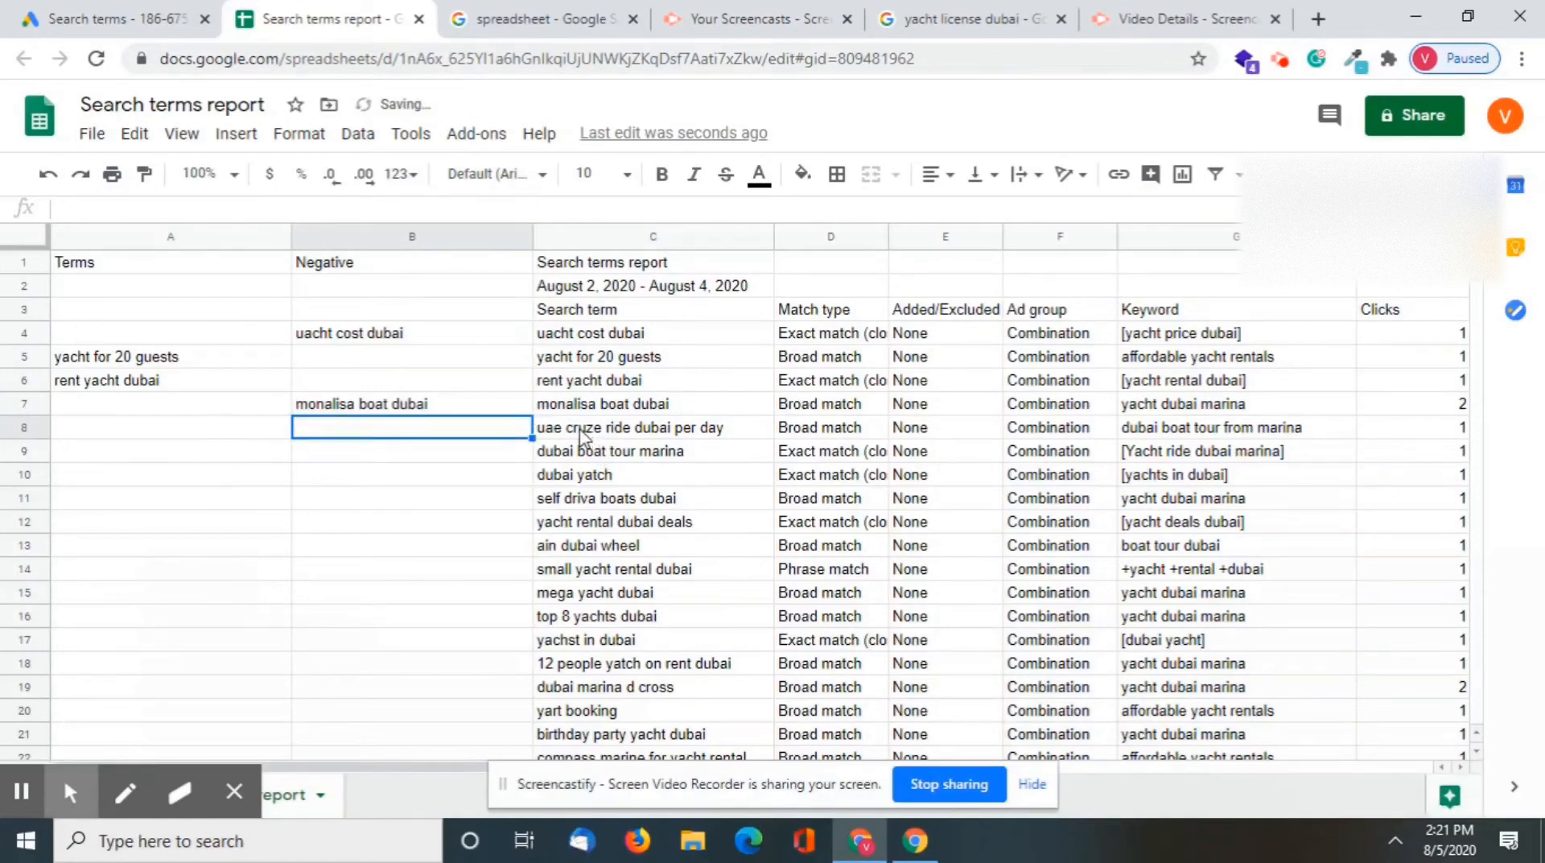
Copy the search term "dubai boat tour marina" into the Negative column in cell B9
click(583, 436)
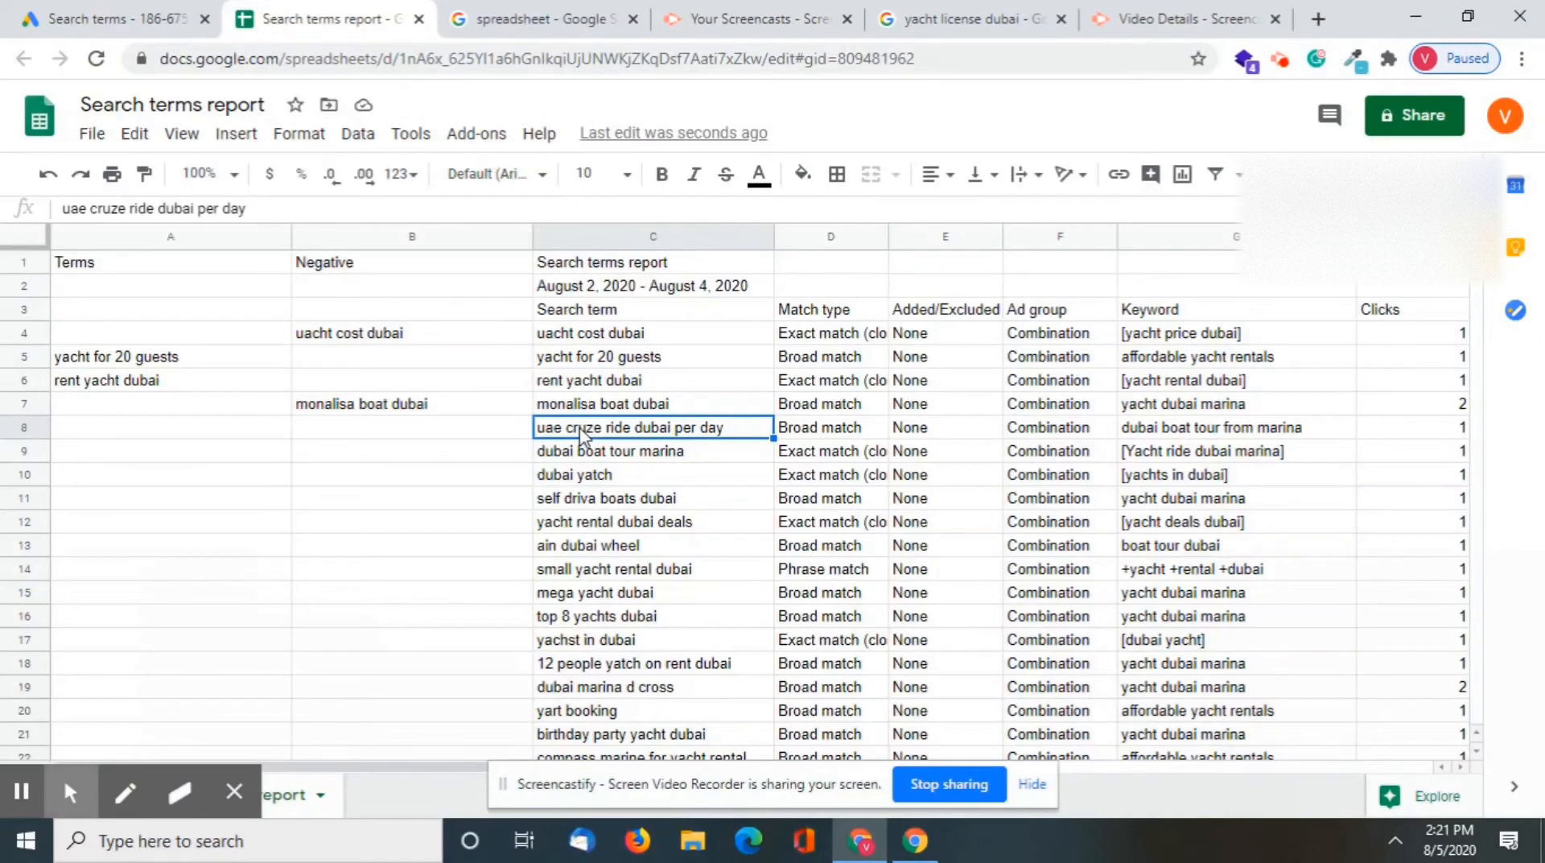
click(676, 457)
key(ctrl+c)
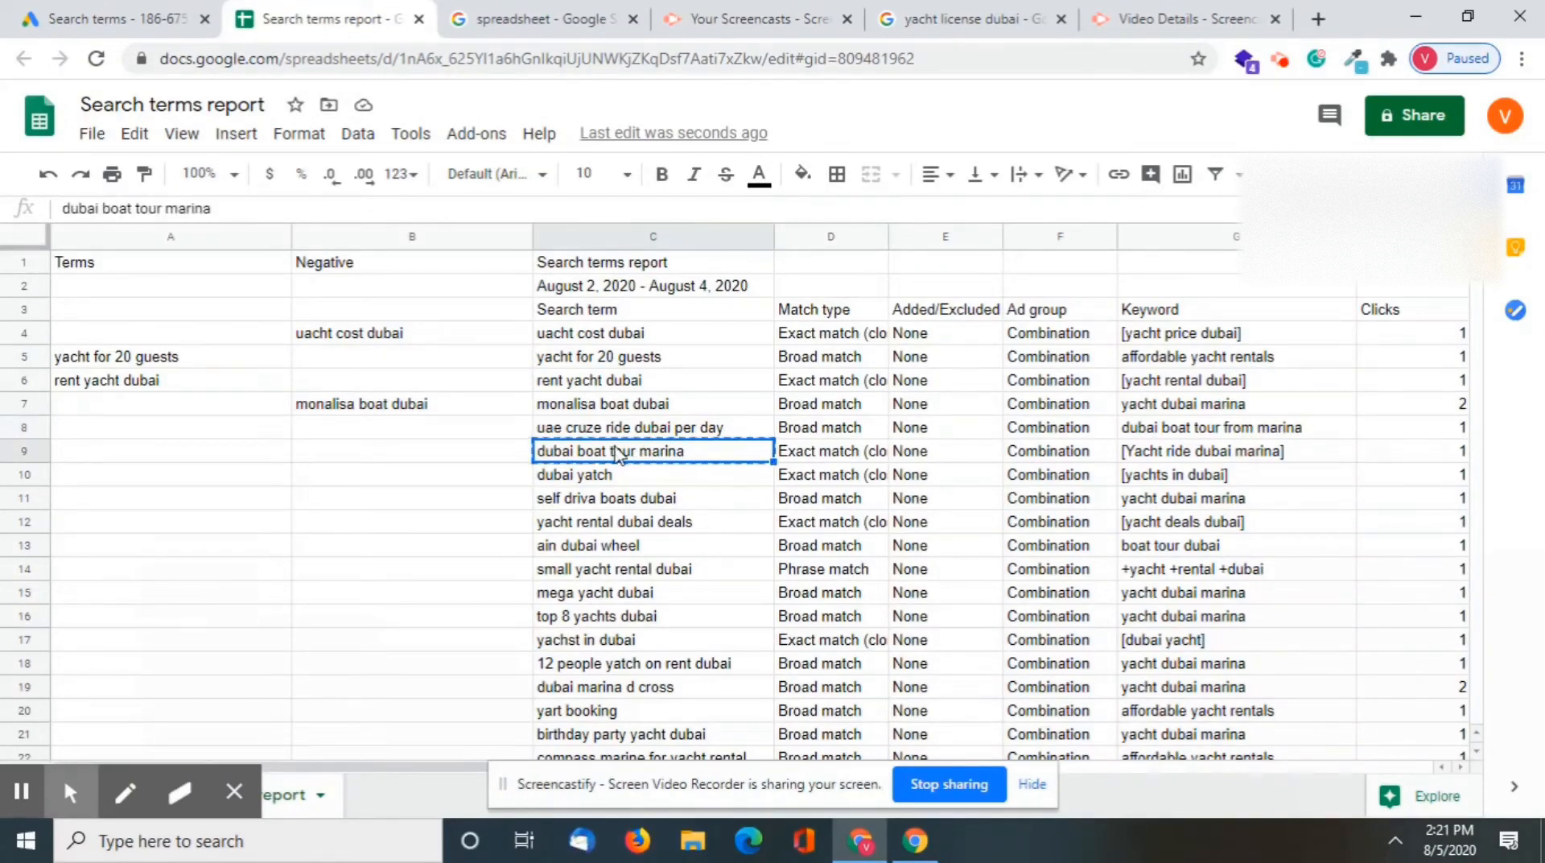
click(318, 457)
key(ctrl+v)
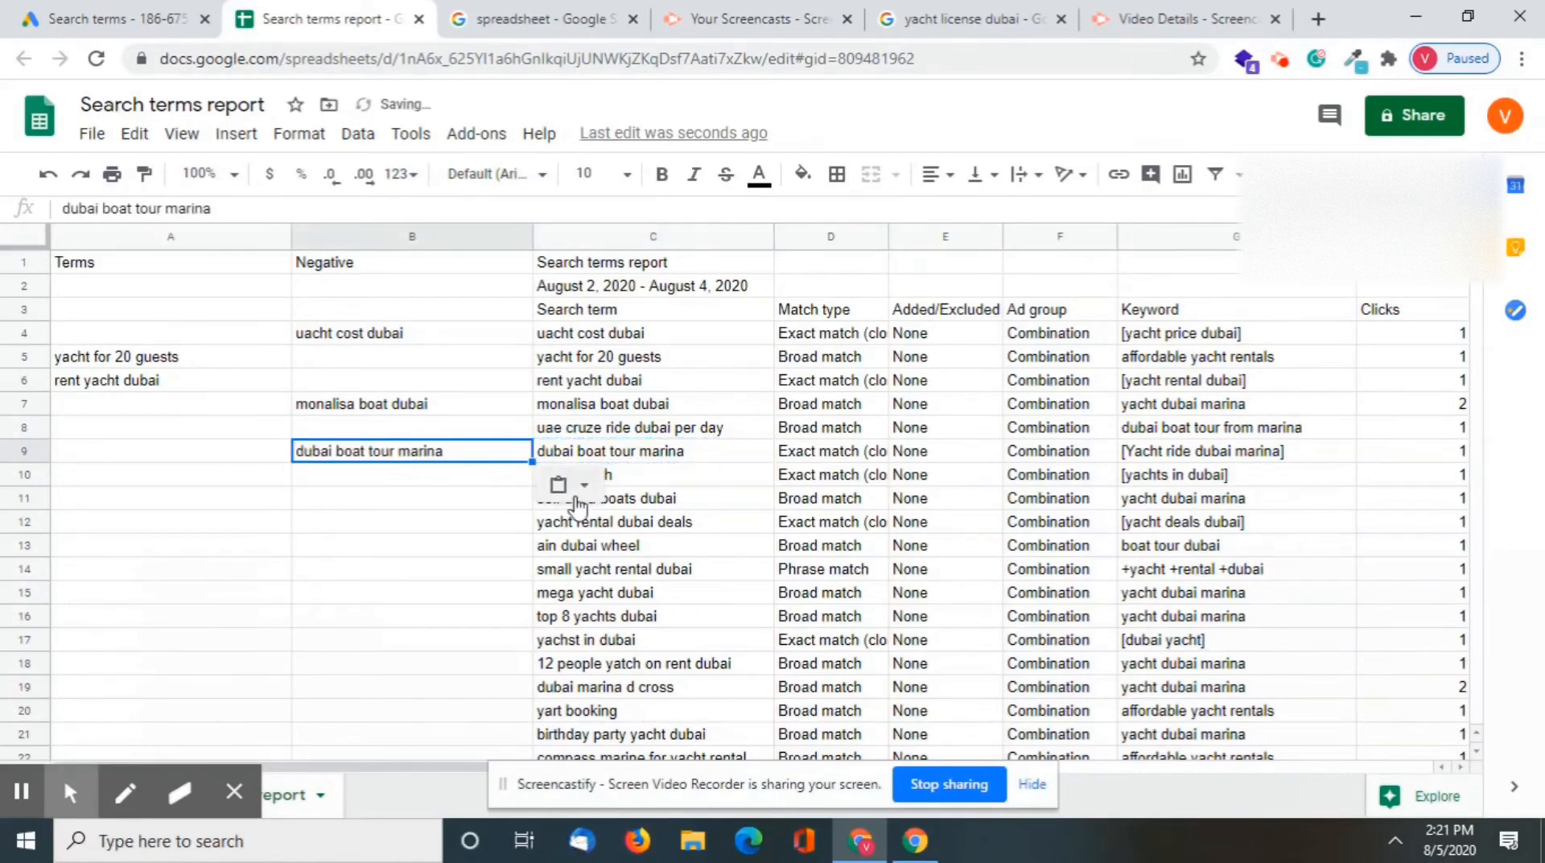
click(686, 519)
click(595, 479)
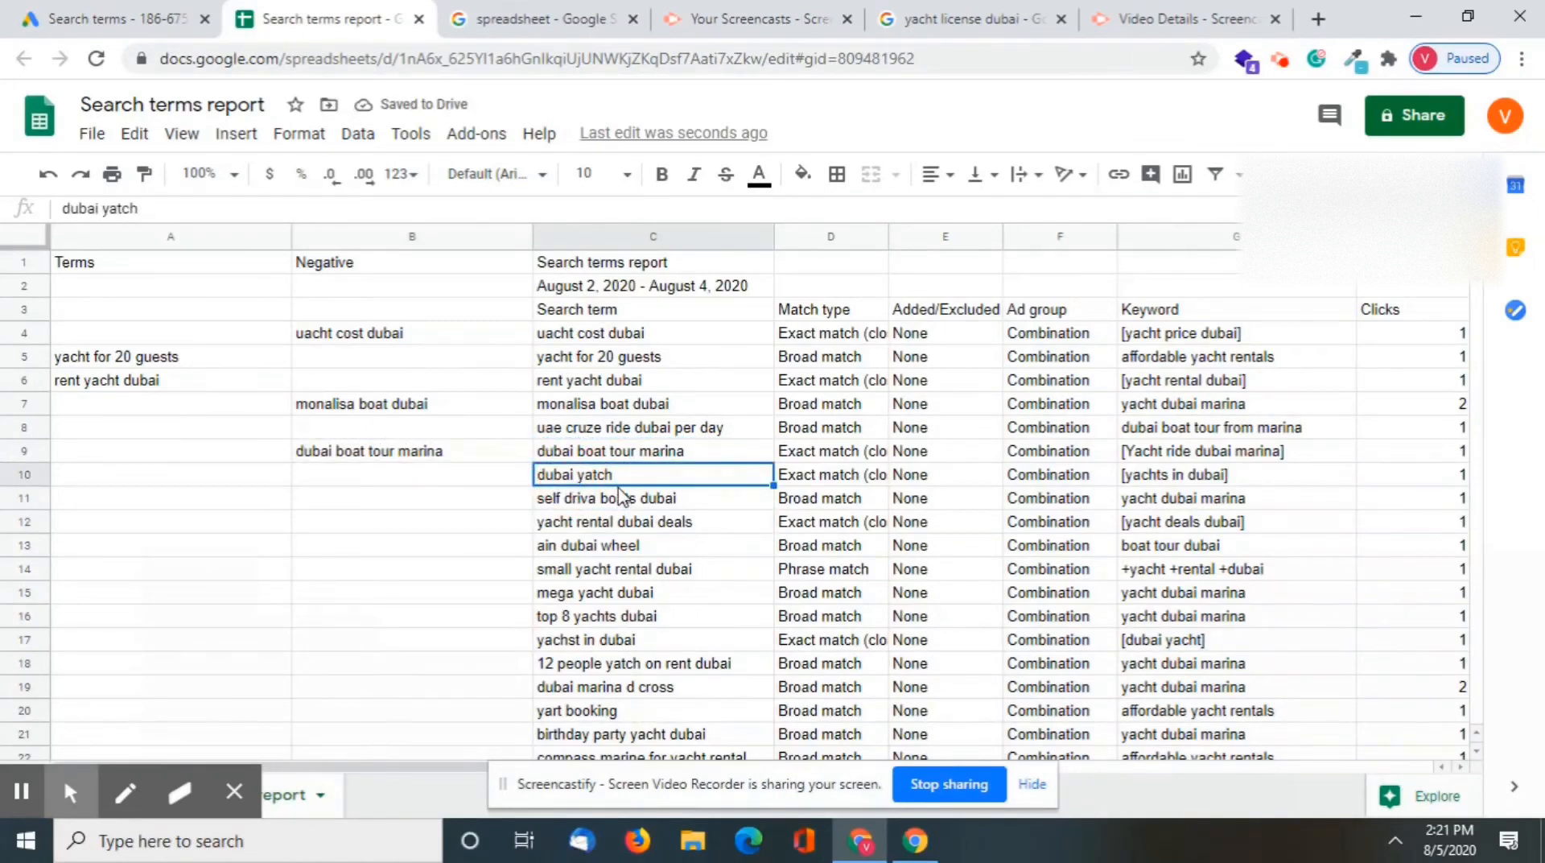
Move "dubai boat tour marina" from the Negative column to the Terms column in cell A9
click(452, 456)
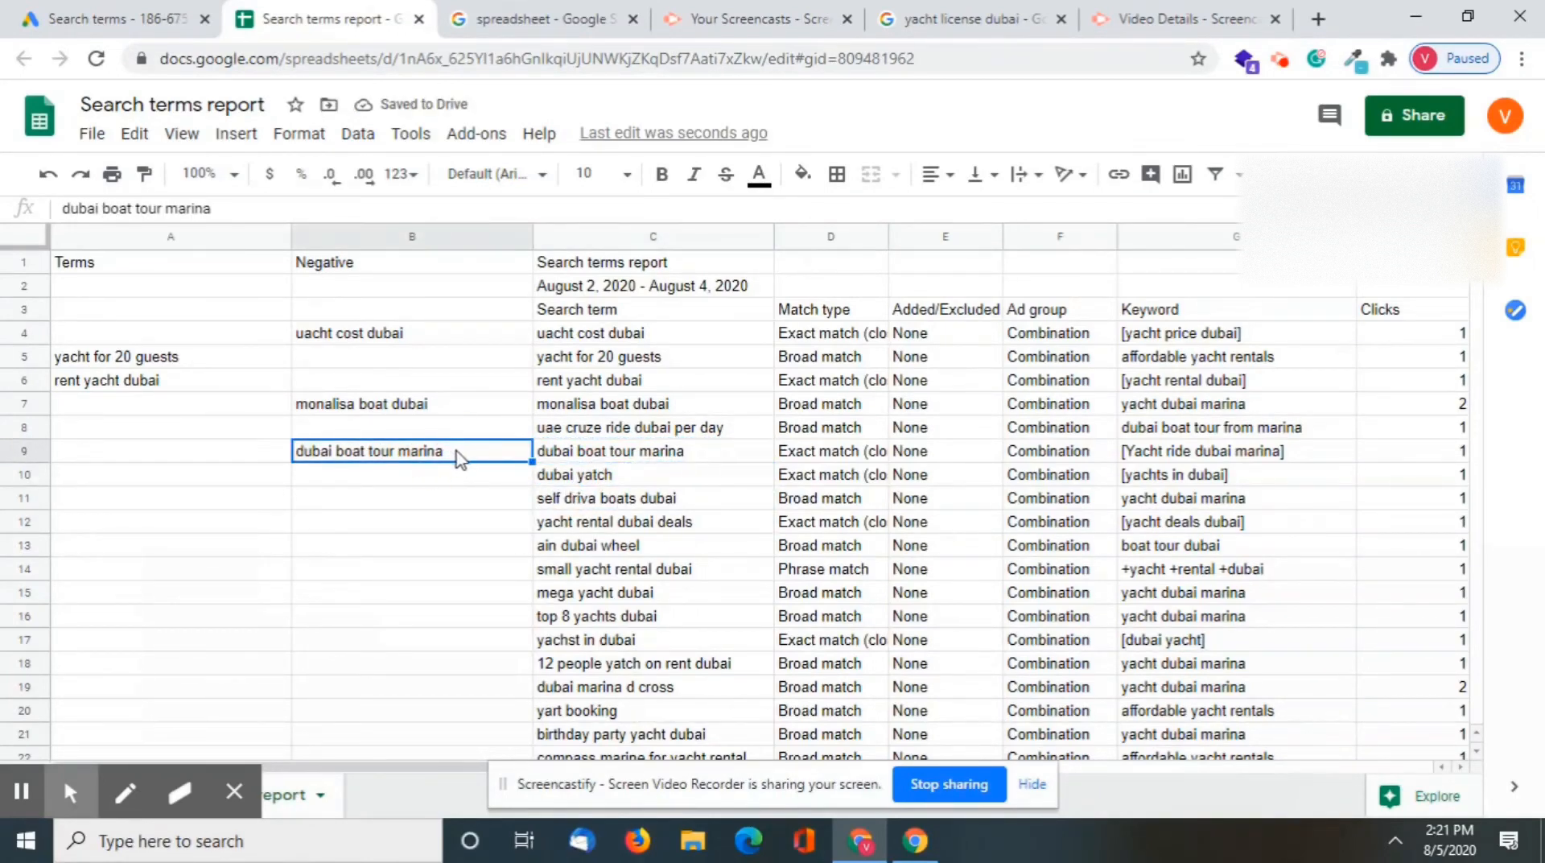
key(ctrl+x)
click(238, 453)
key(ctrl+v)
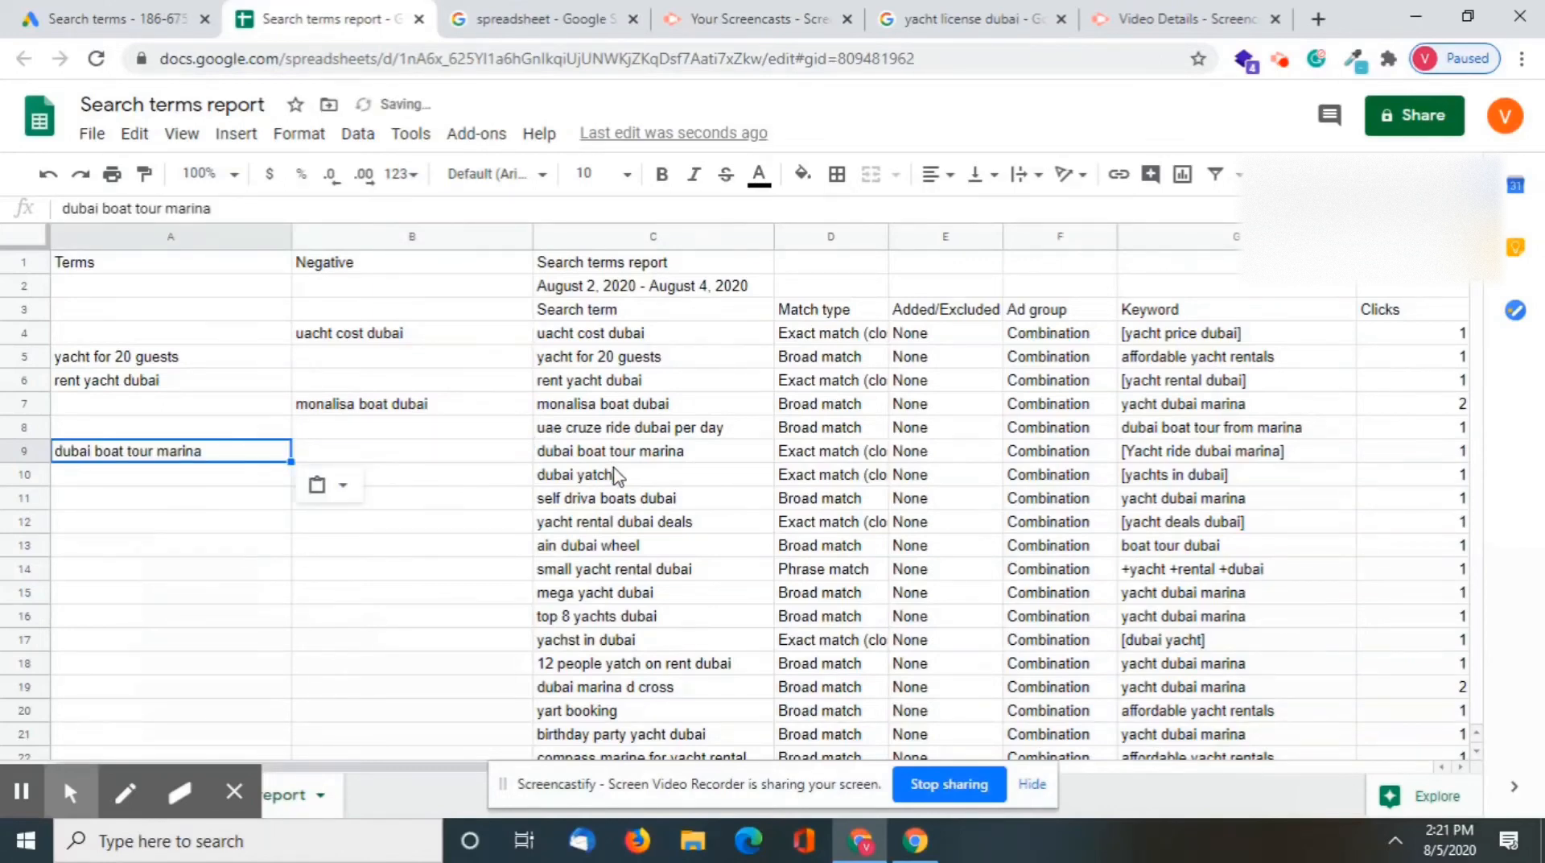
Try "dubai yatch" as a negative term in cell B10 and clear that entry again
click(616, 476)
key(ctrl+c)
click(362, 473)
key(ctrl+v)
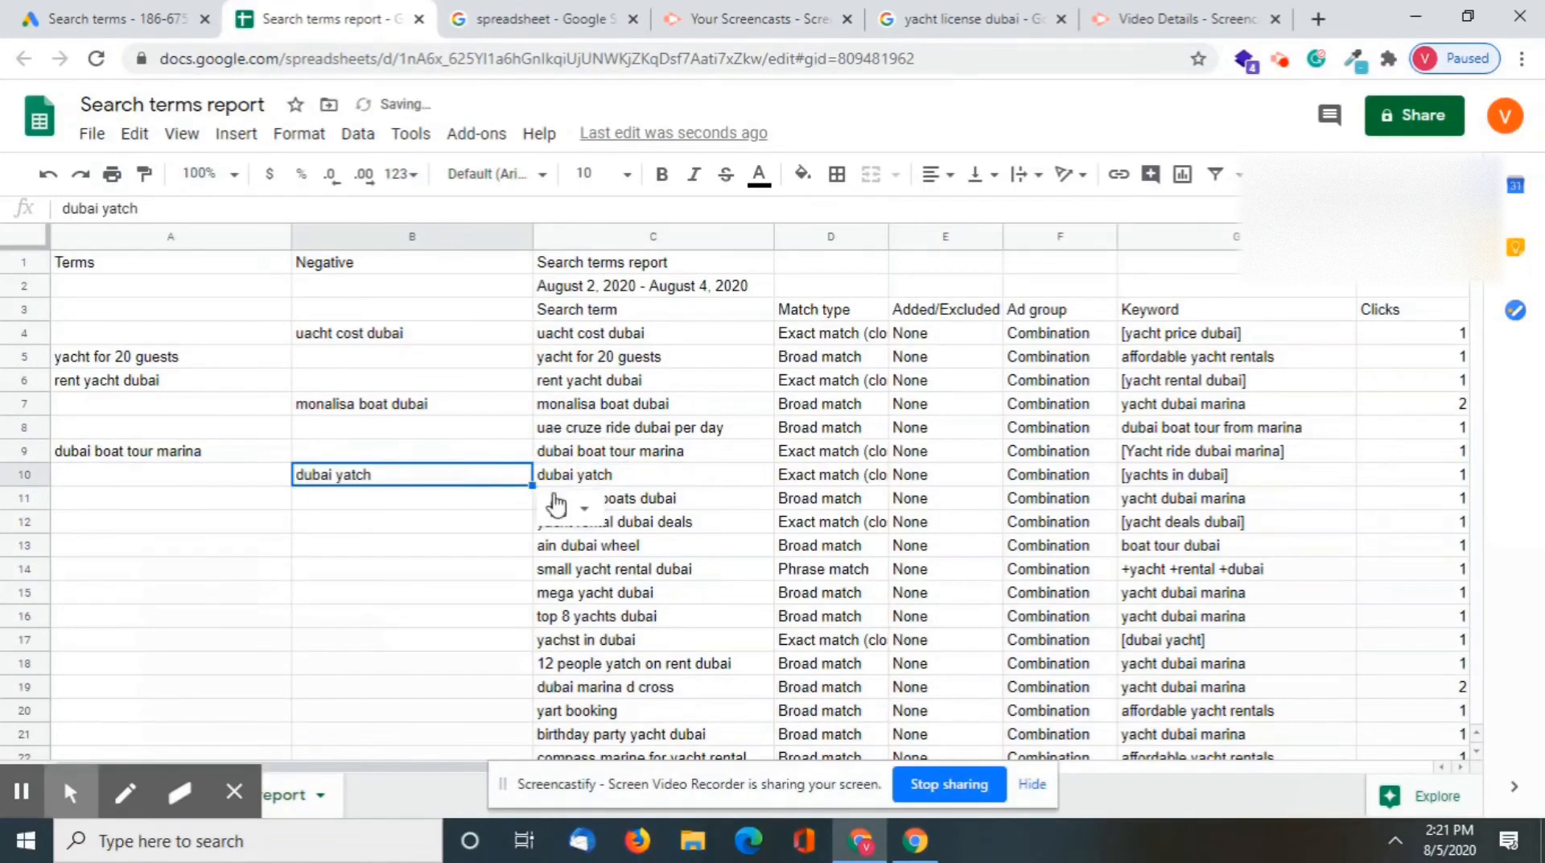
click(679, 523)
click(448, 478)
key(Delete)
click(621, 547)
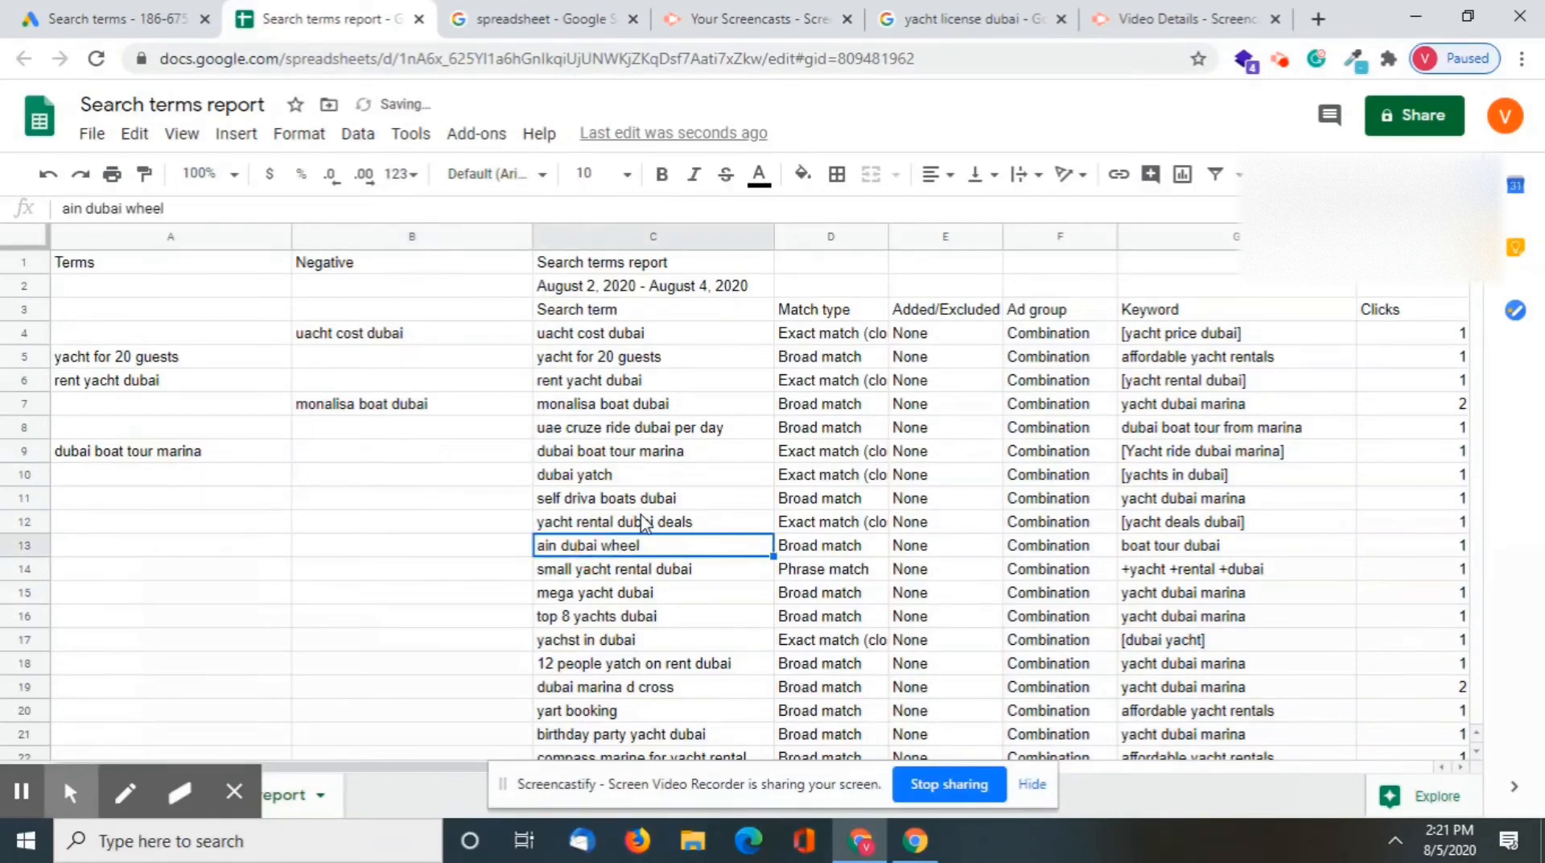
Copy the search term "self driva boats dubai" into the Negative column in cell B11
click(635, 505)
key(ctrl+c)
click(437, 498)
key(ctrl+v)
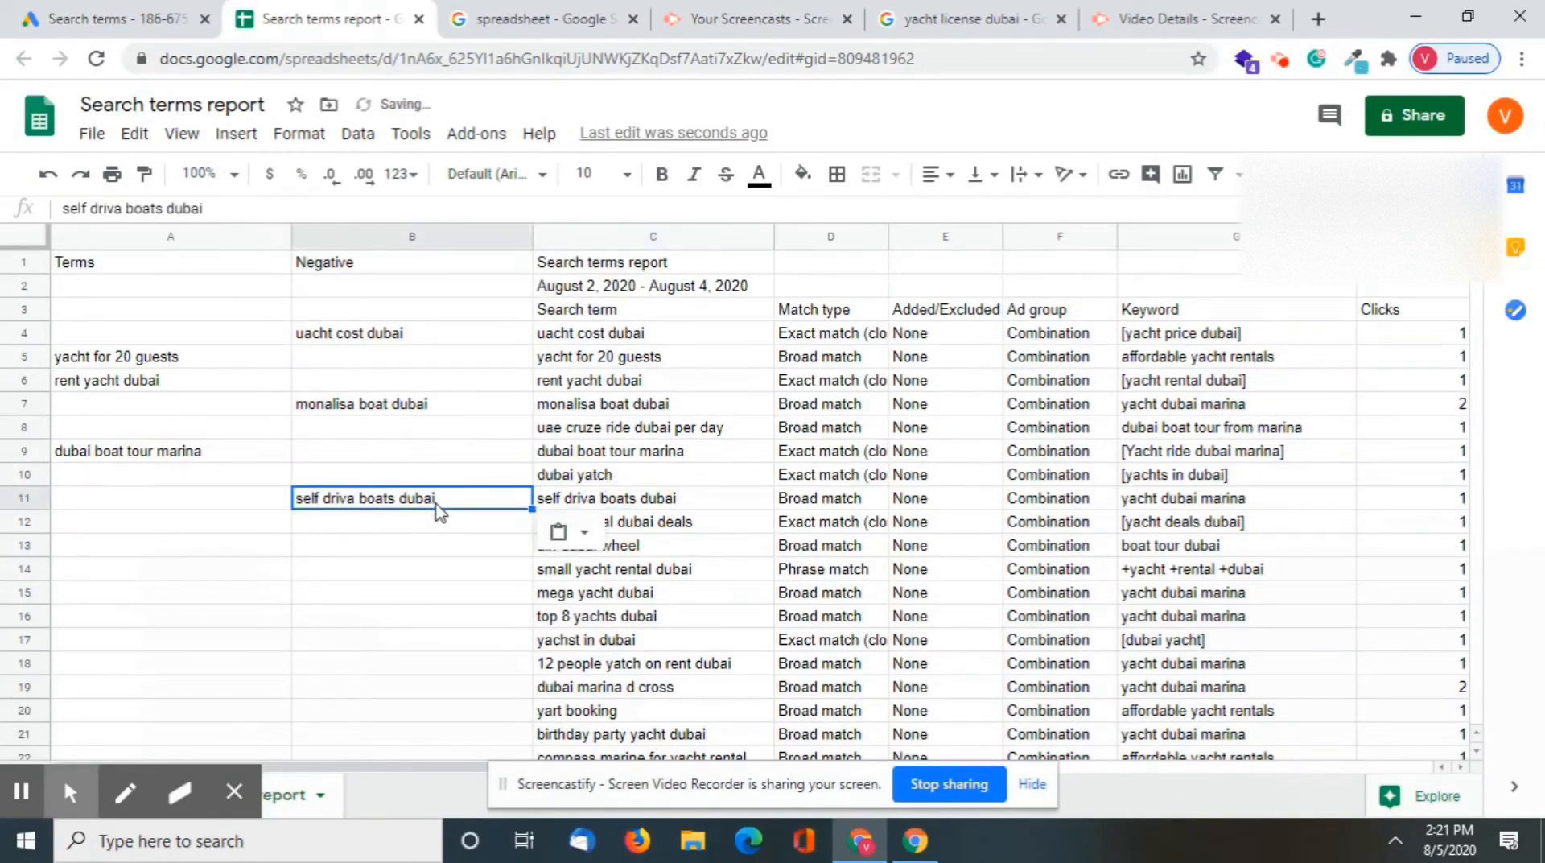
click(668, 566)
Copy the search term "yacht rental dubai deals" into the Terms column in cell A12
click(605, 523)
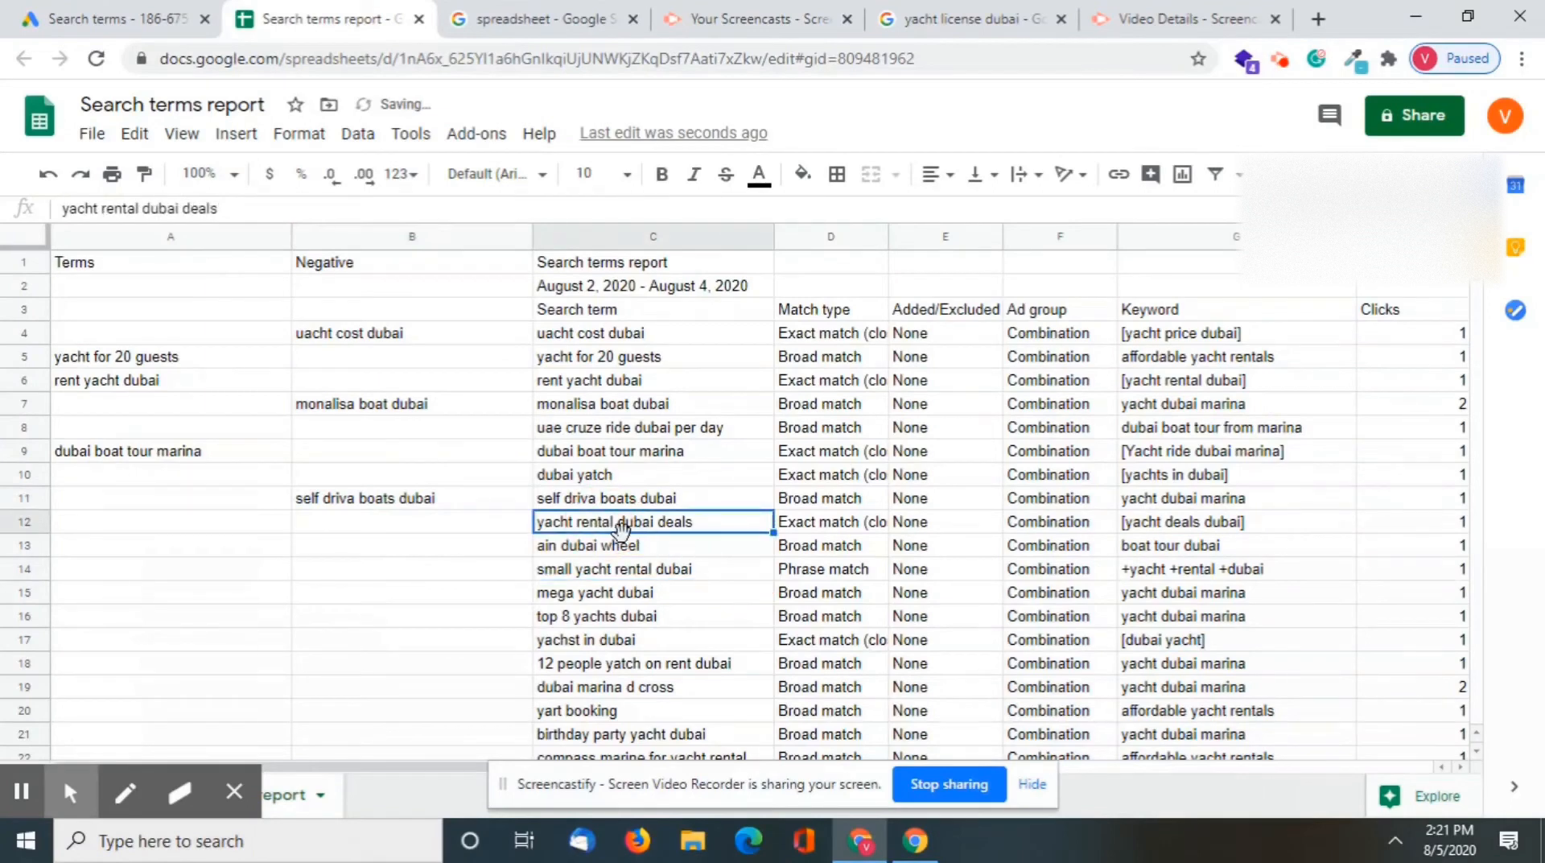
key(ctrl+c)
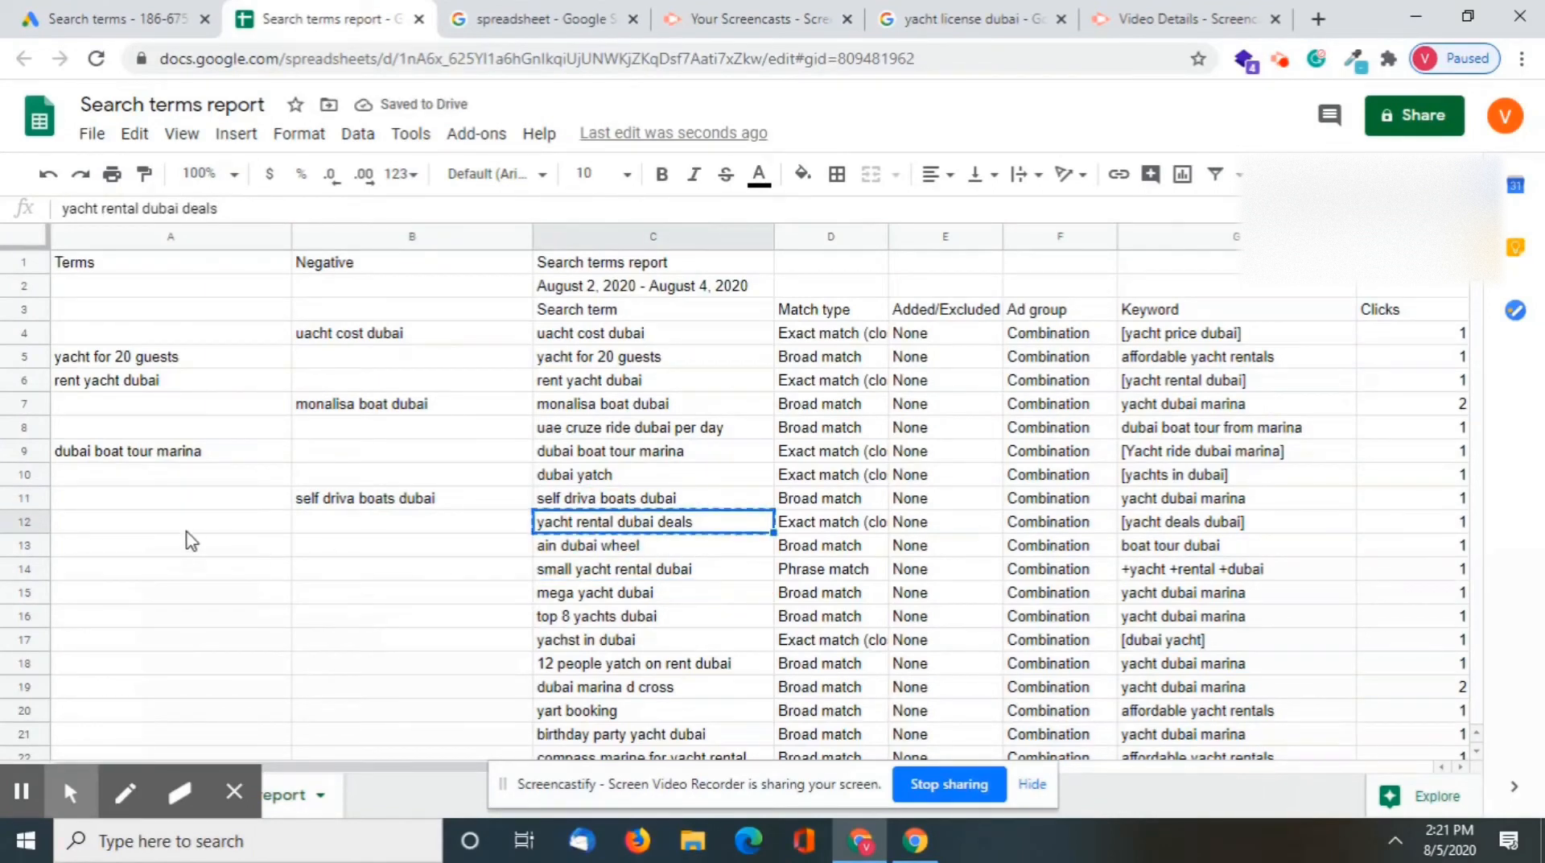
click(185, 525)
key(ctrl+v)
Copy the search term "ain dubai wheel" into the Negative column in cell B13
click(596, 550)
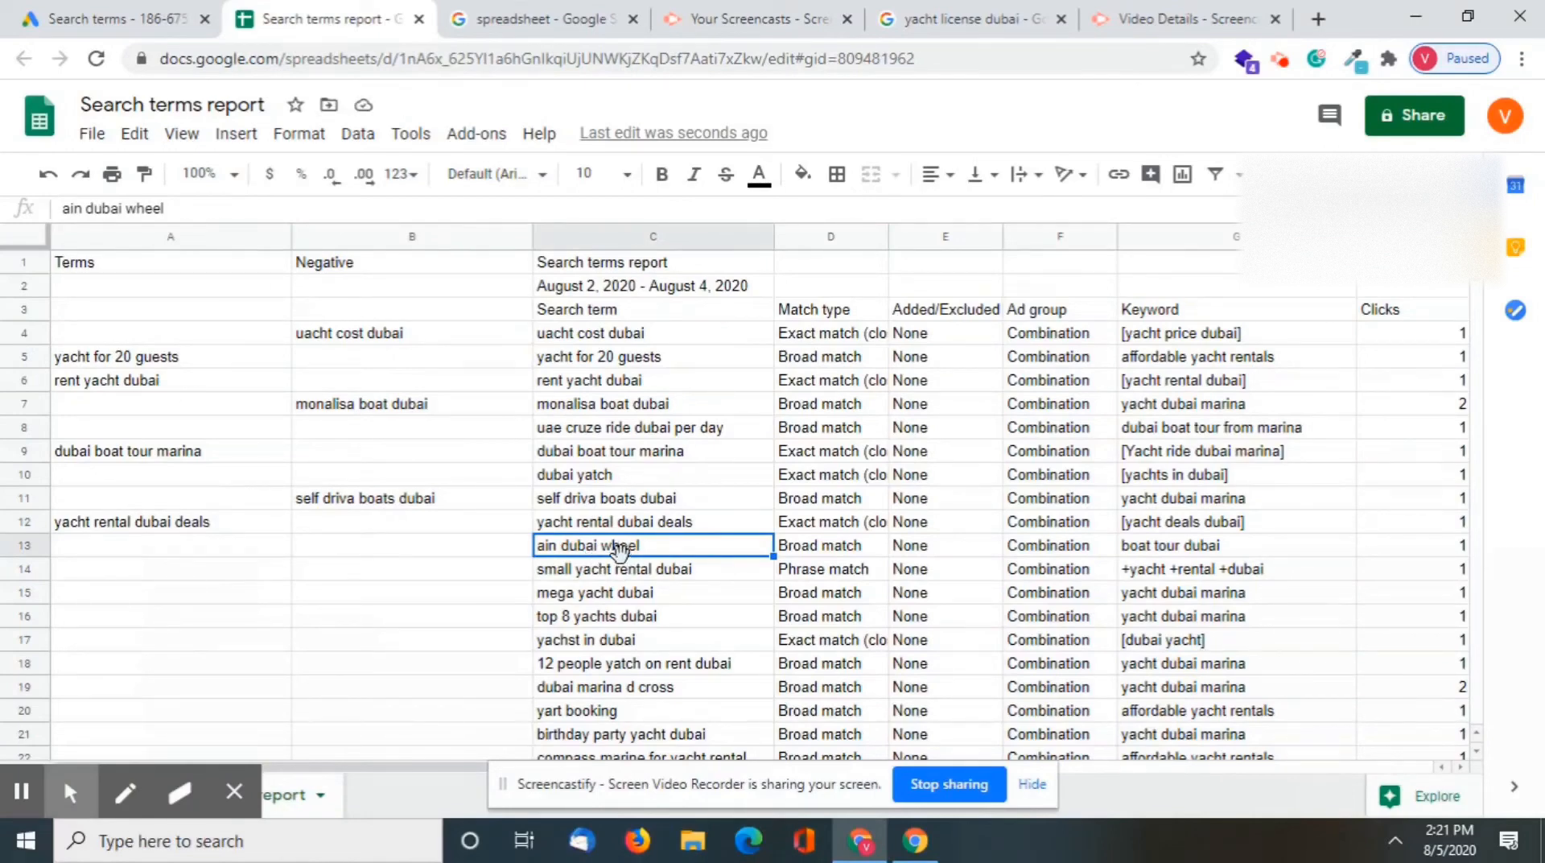
key(ctrl+c)
click(356, 553)
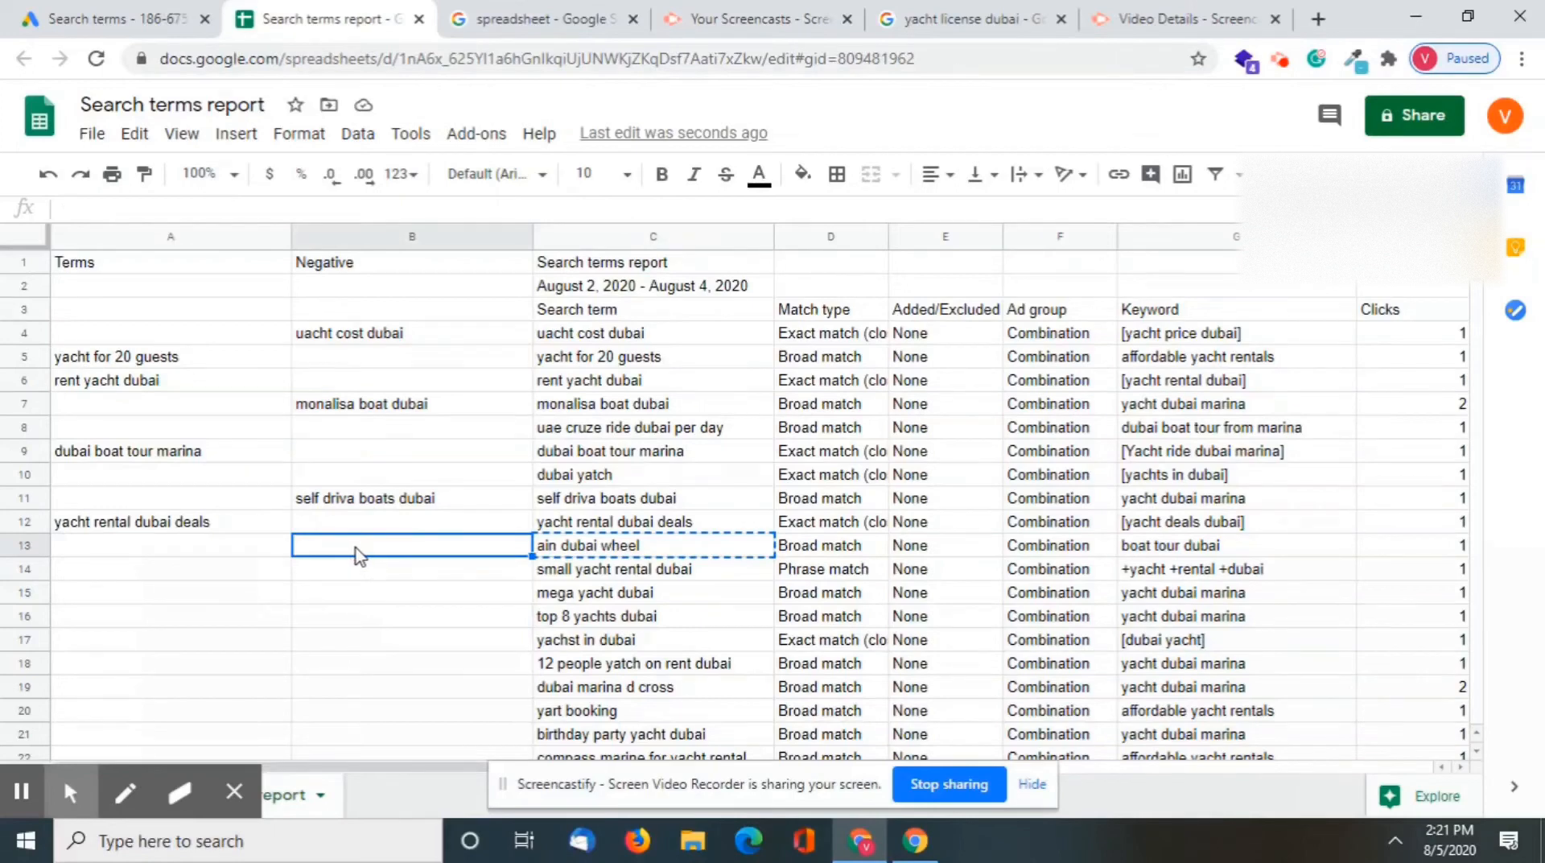
key(ctrl+v)
click(703, 595)
Copy the search term "small yacht rental dubai" into the Terms column in cell A14
click(586, 573)
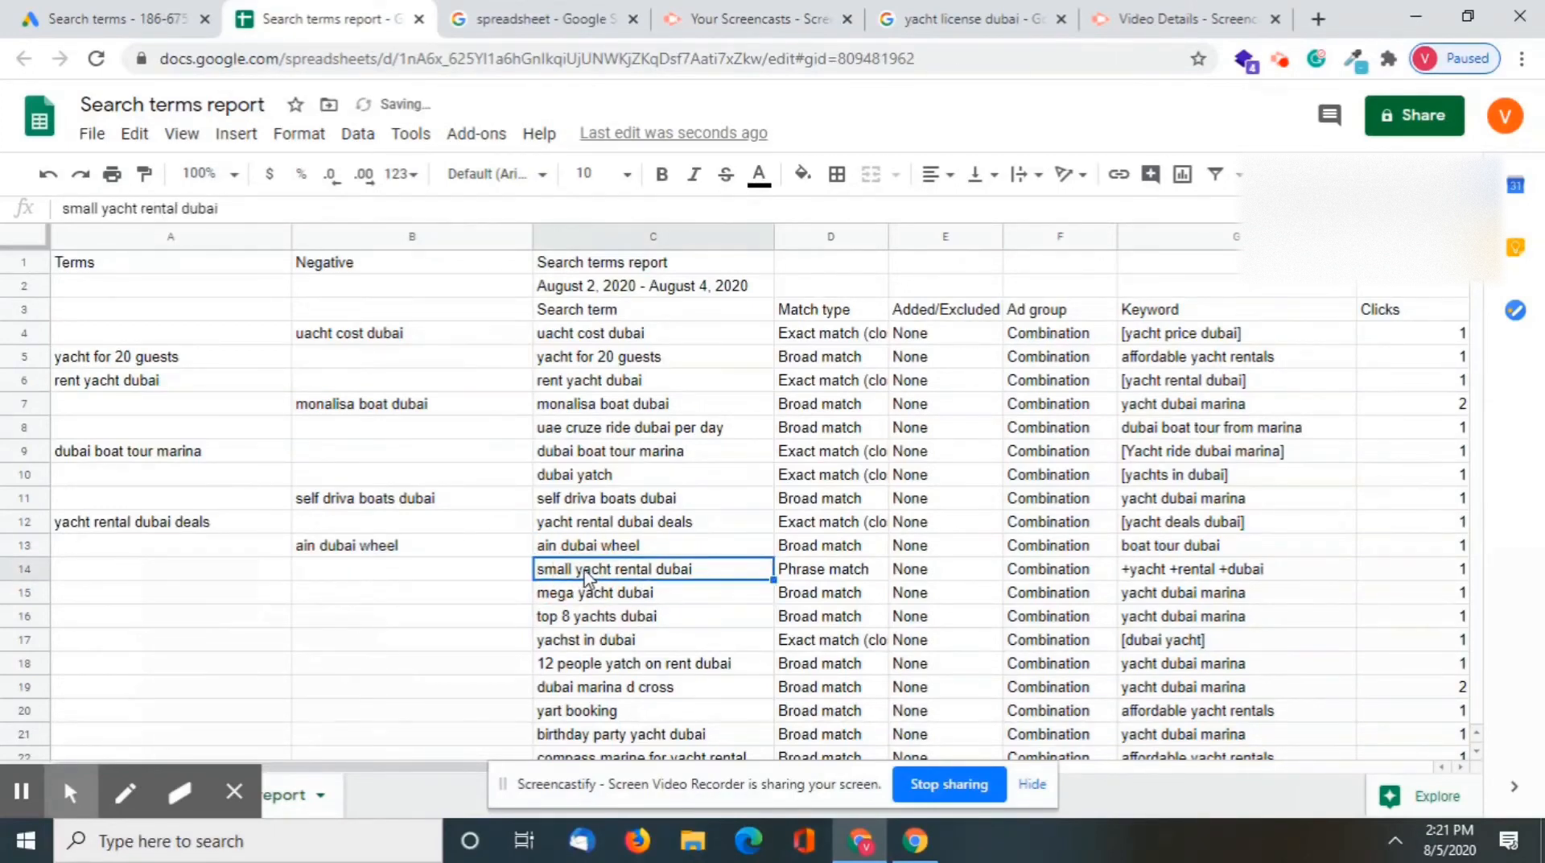
key(ctrl+c)
click(216, 573)
key(ctrl+v)
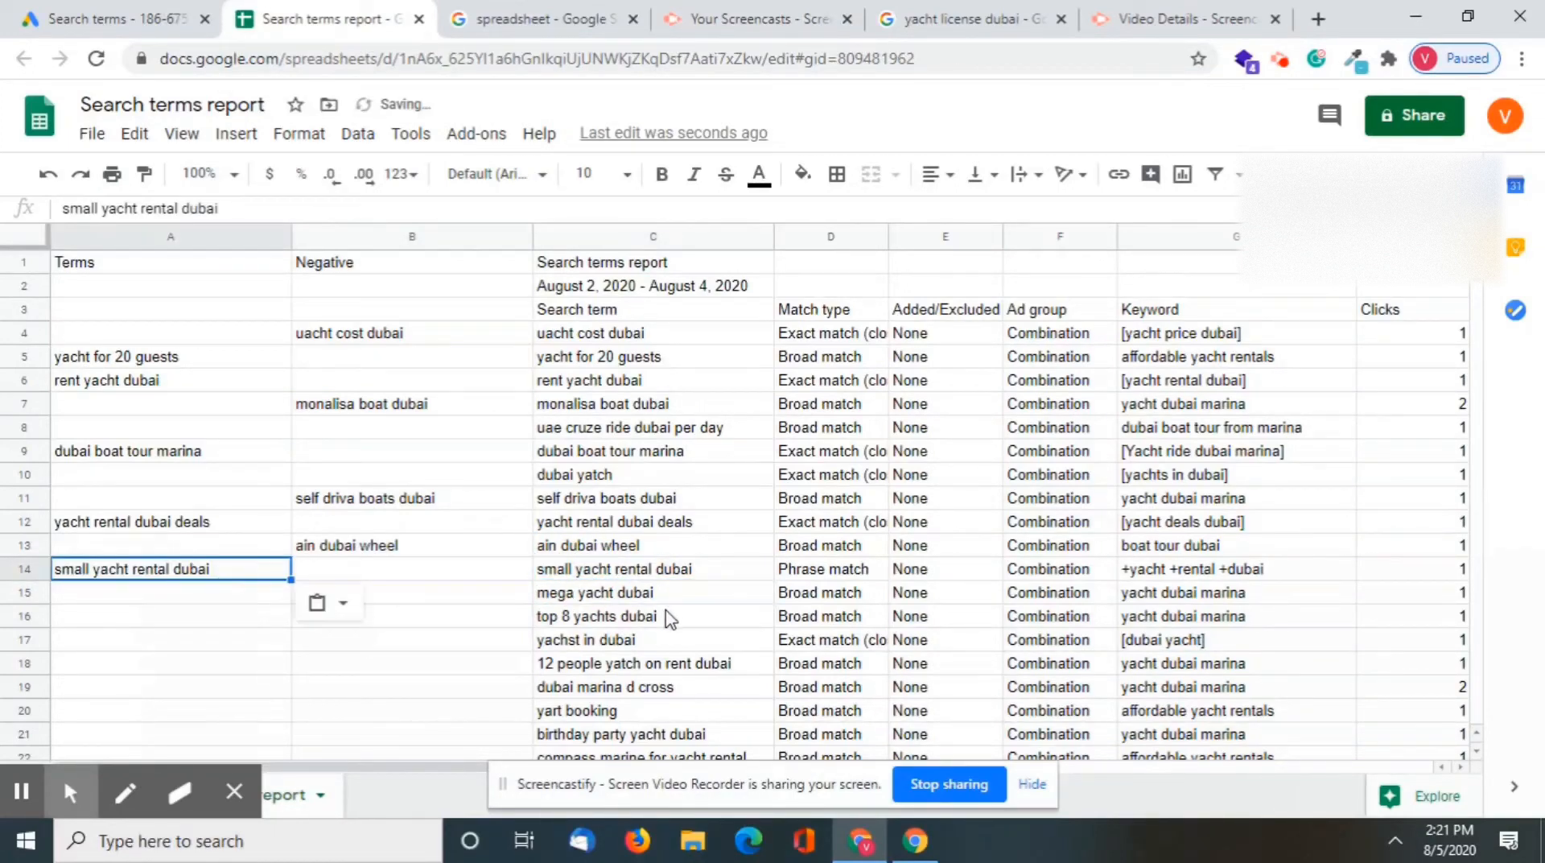
click(665, 599)
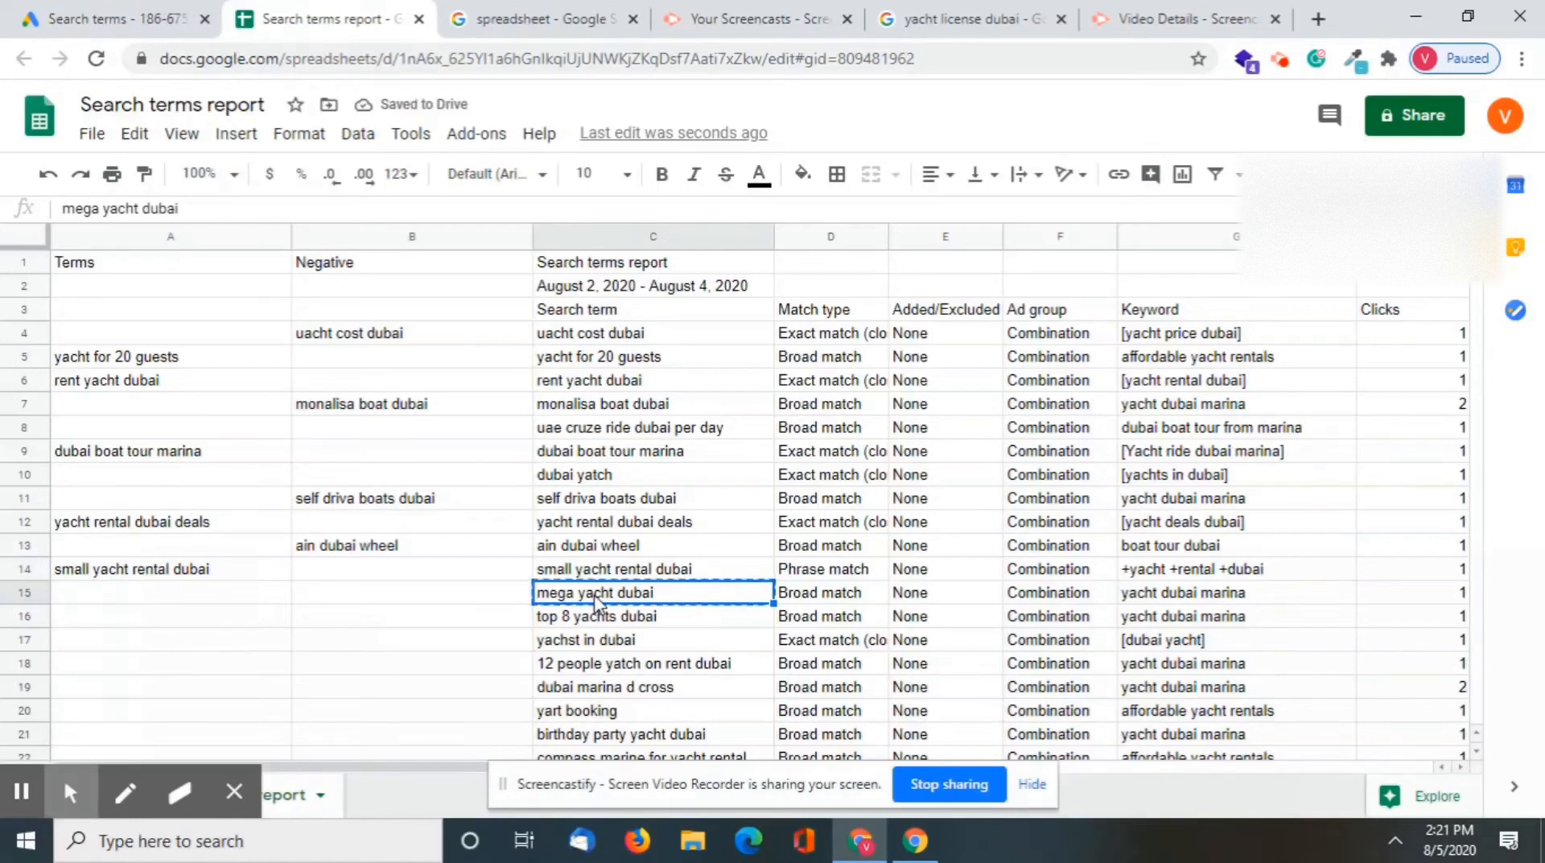
key(ctrl+c)
click(553, 618)
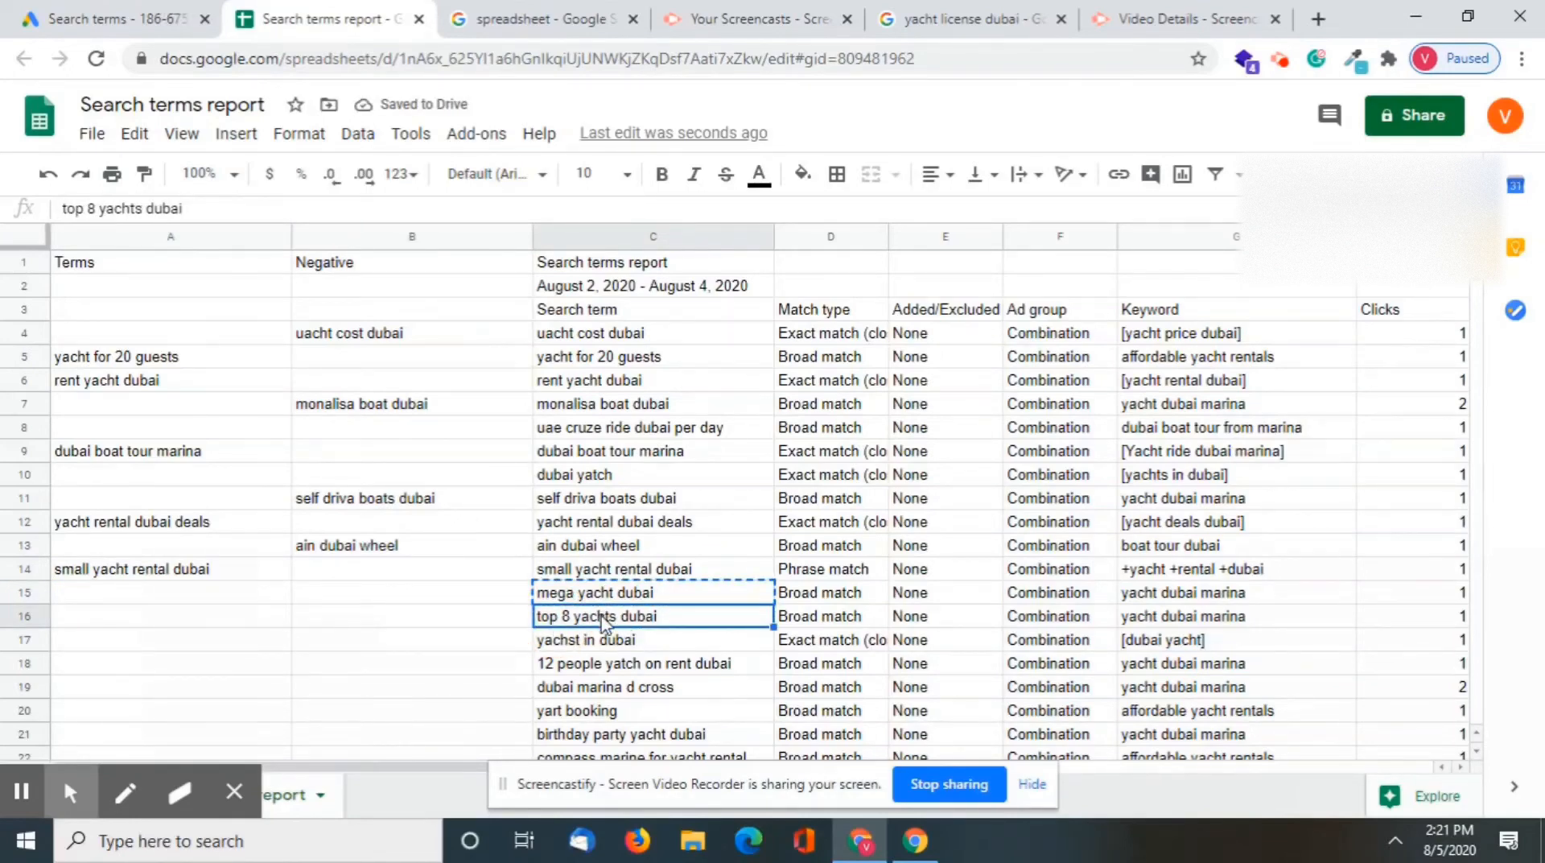
Copy the search term "top 8 yachts dubai" into the Negative column in cell B16
scroll(605, 623, down, 1)
click(689, 570)
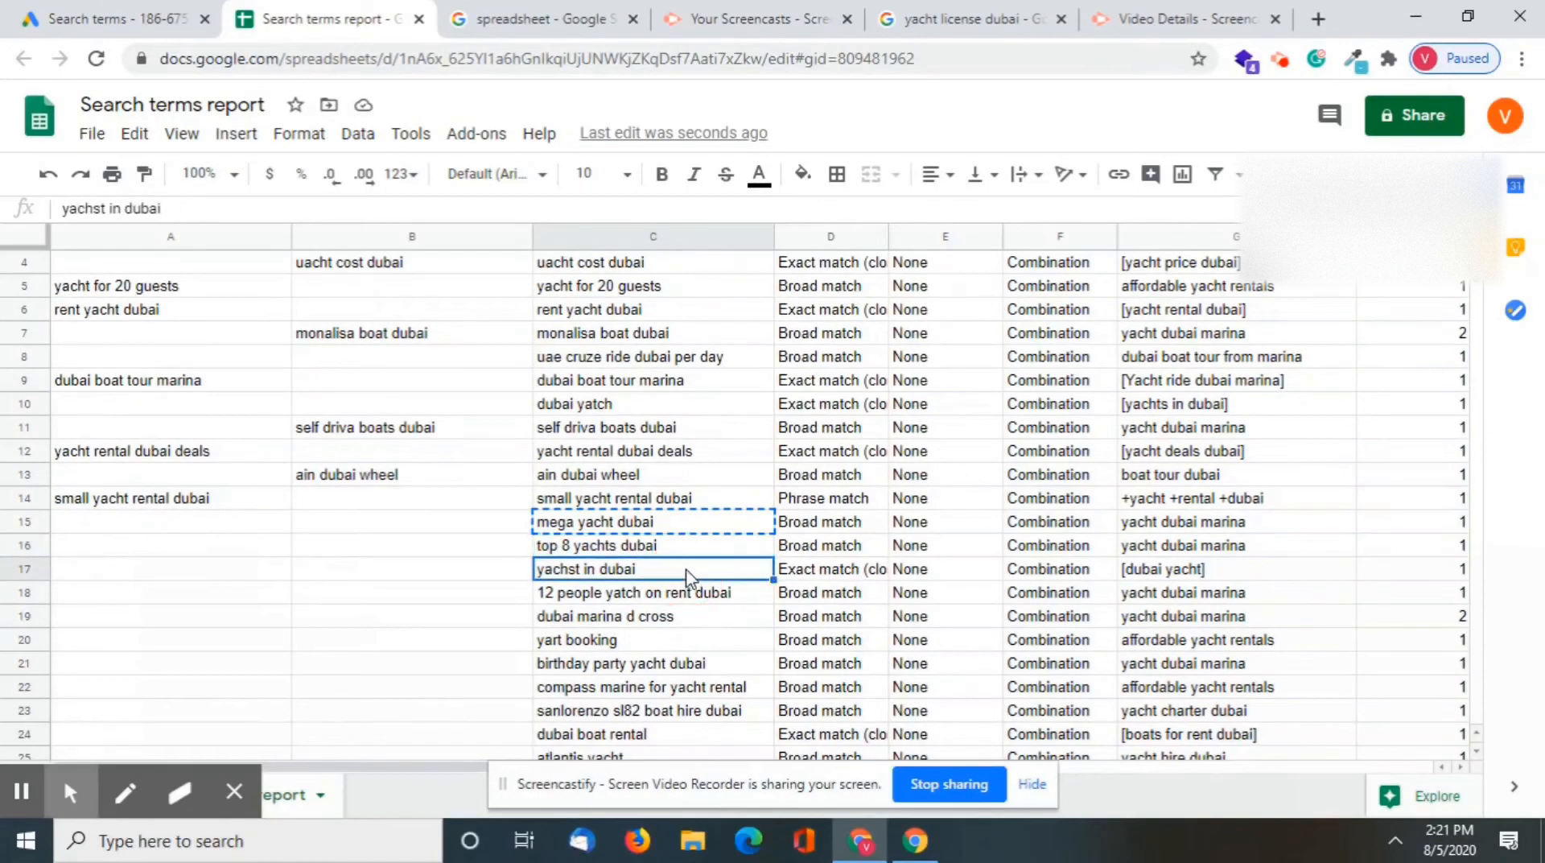
click(591, 549)
key(ctrl+c)
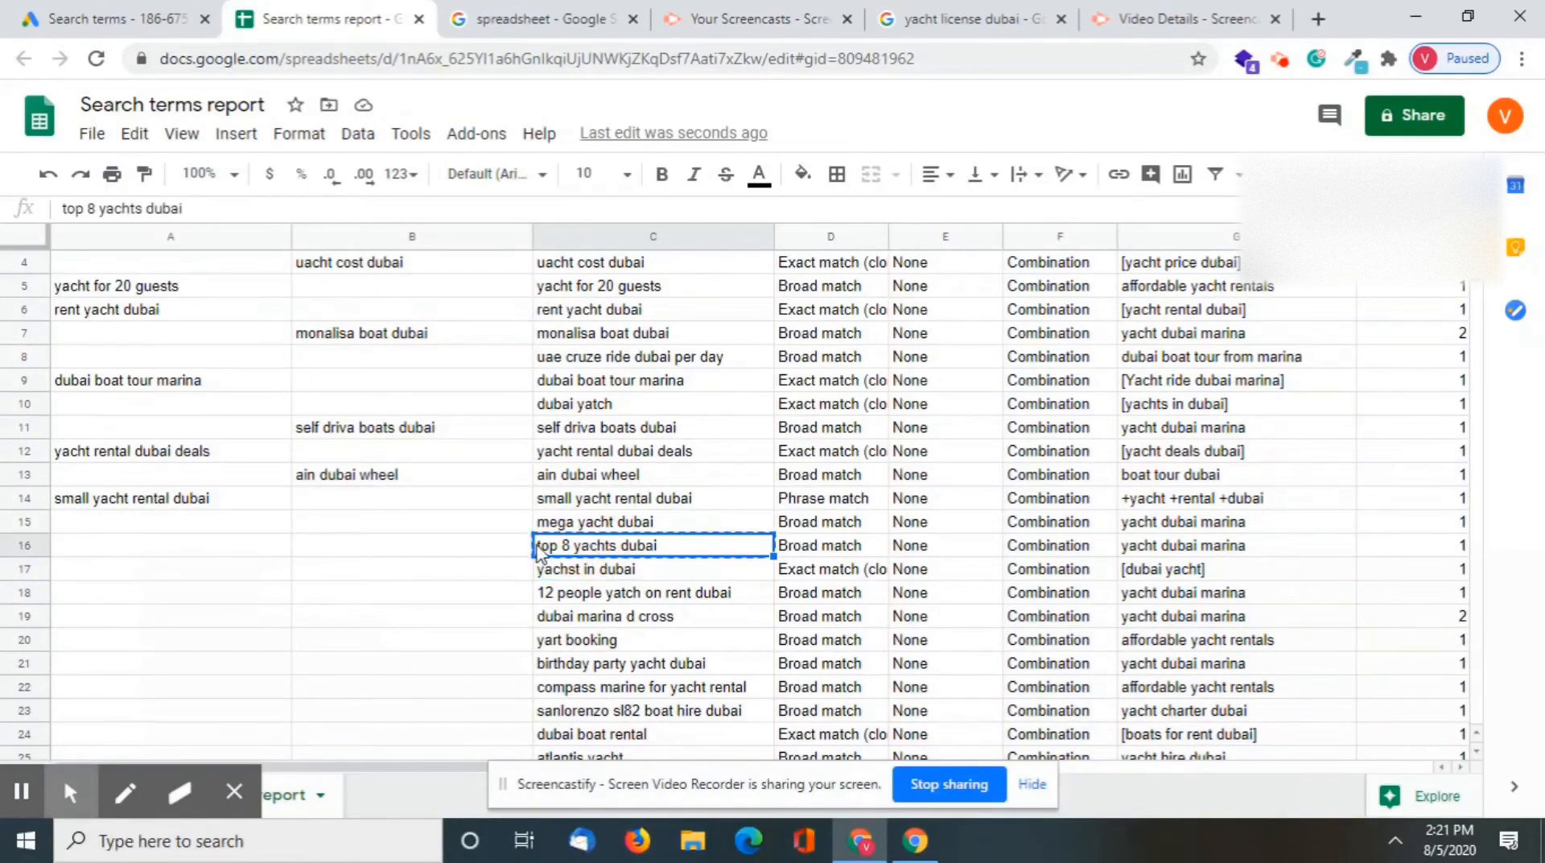
click(424, 546)
key(ctrl+v)
drag(644, 598, 657, 606)
Copy the search term "yachst in dubai" into the Negative column in cell B17
click(615, 570)
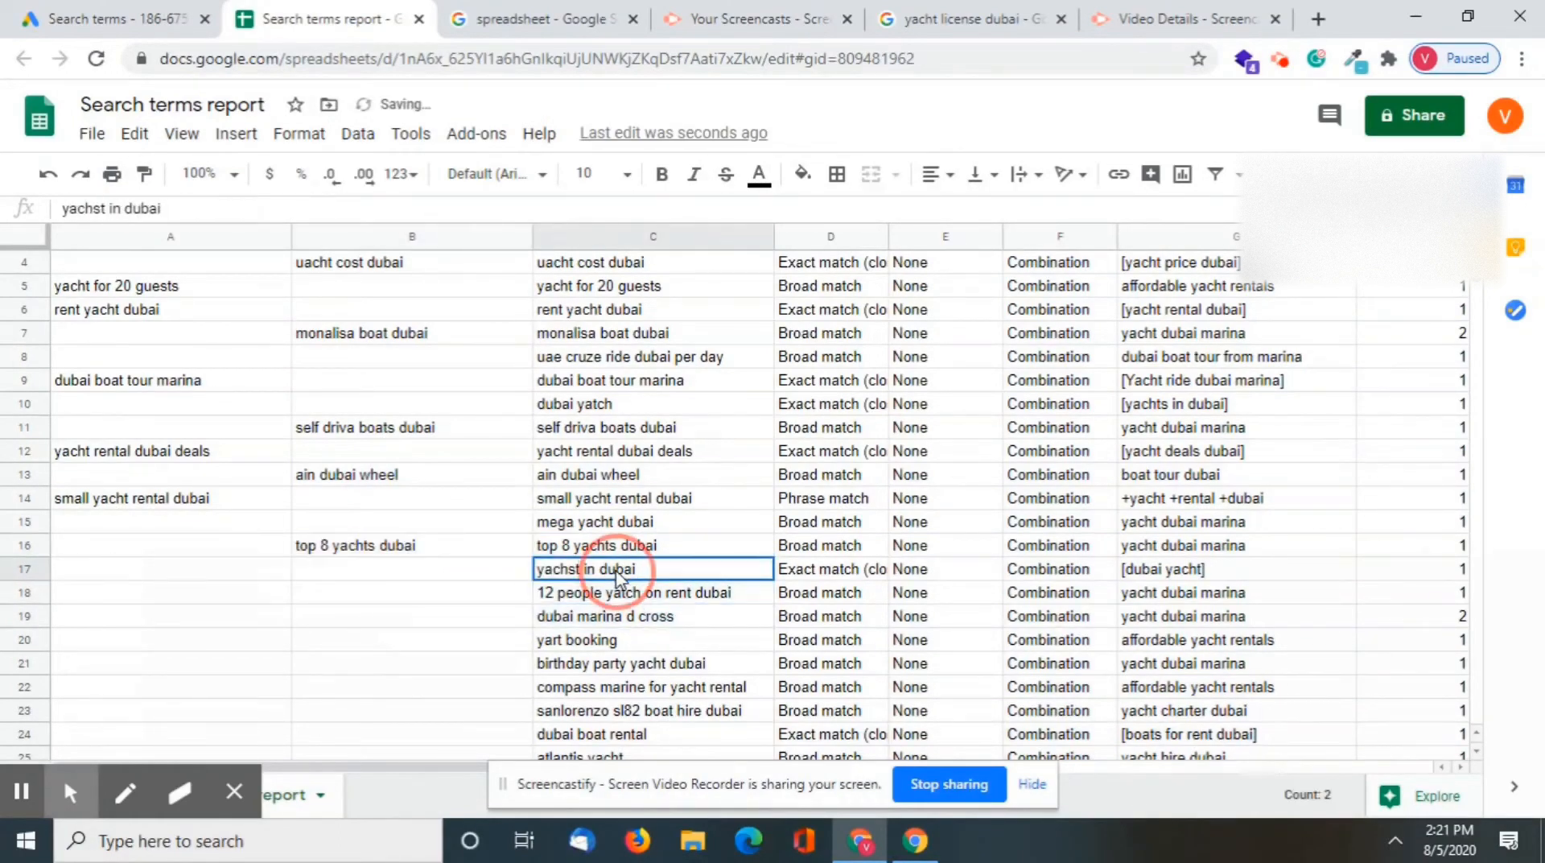
scroll(698, 596, down, 1)
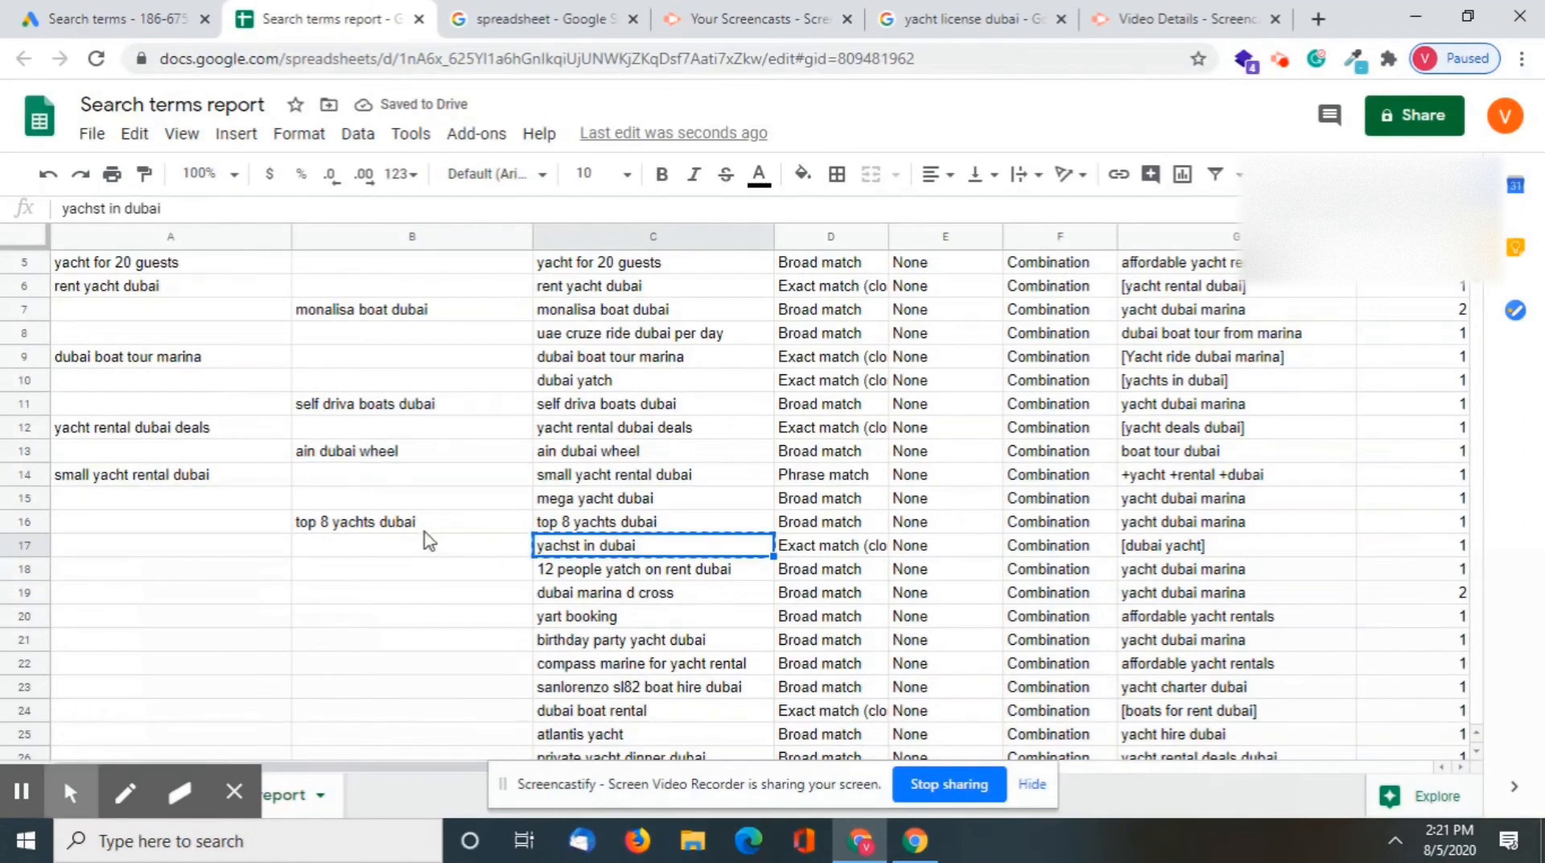
key(ctrl+c)
click(431, 547)
key(ctrl+v)
Copy the search term "12 people yatch on rent dubai" into the Terms column in cell A18
click(728, 584)
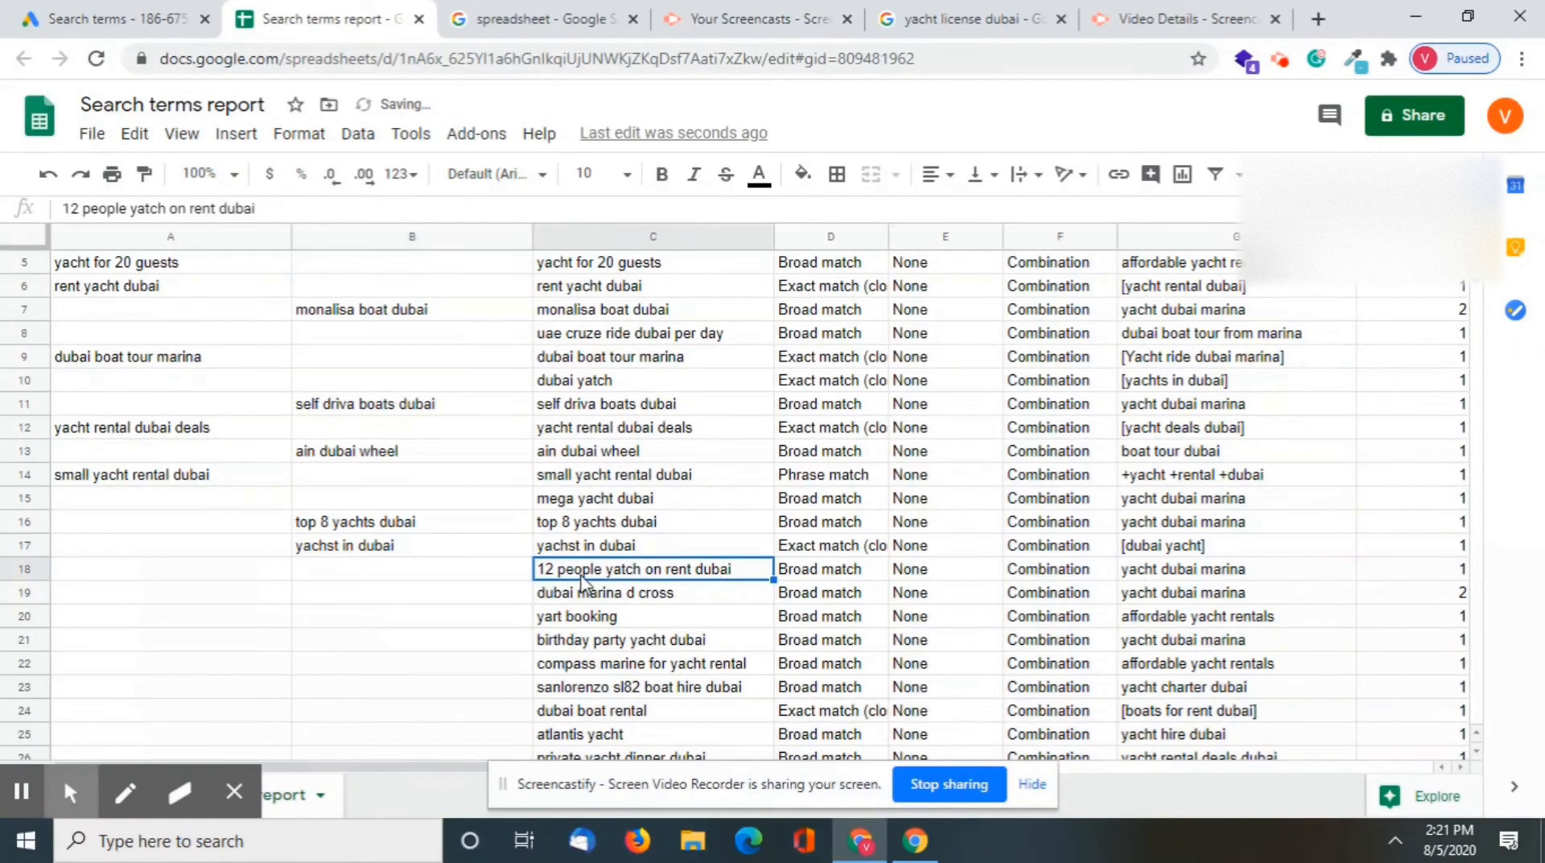
key(ctrl+c)
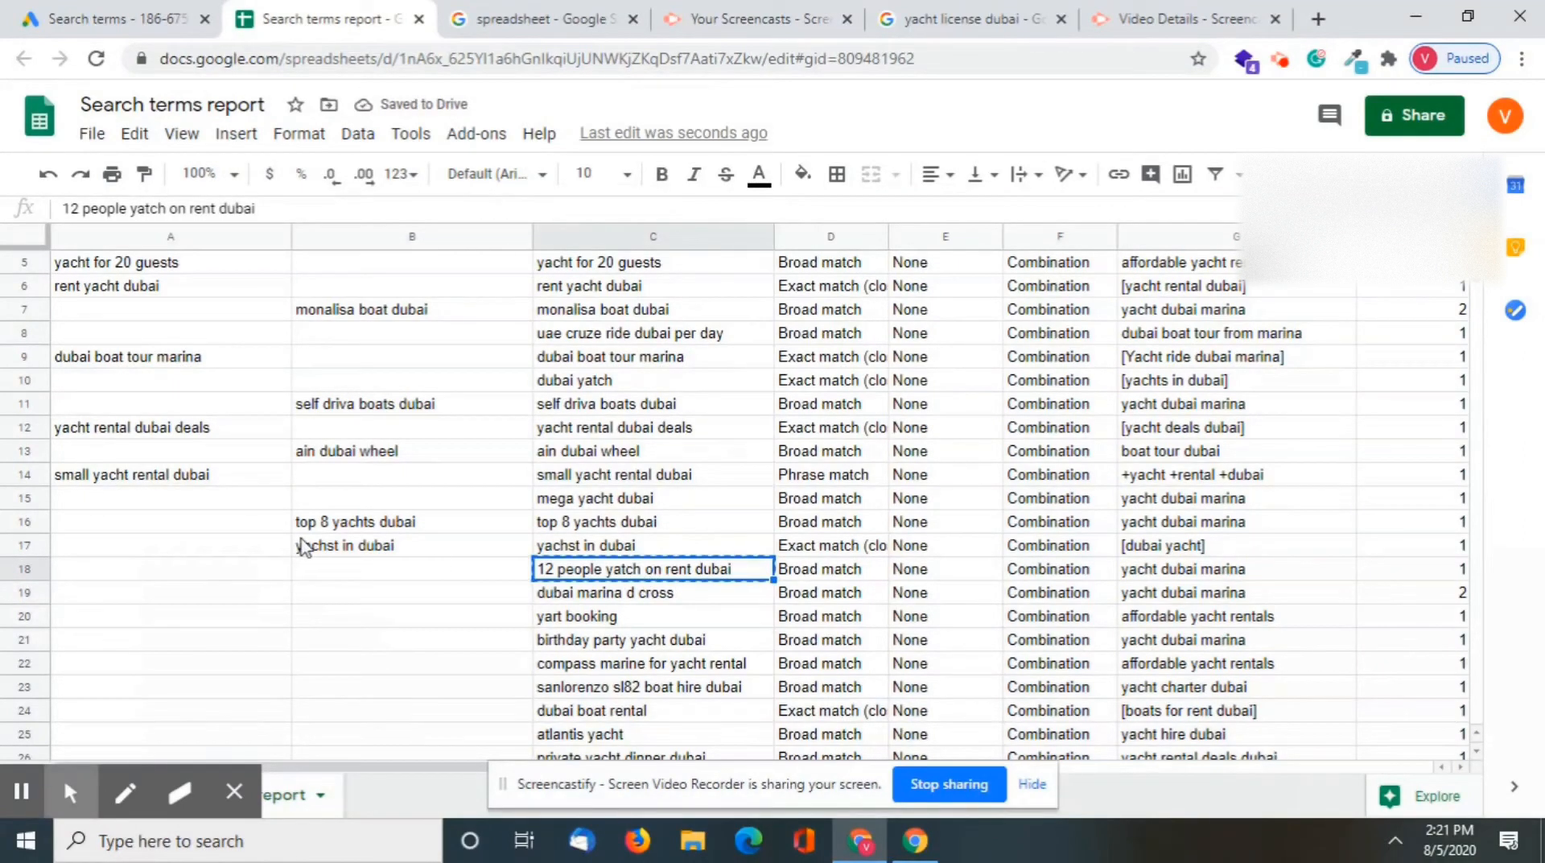
click(180, 567)
key(ctrl+v)
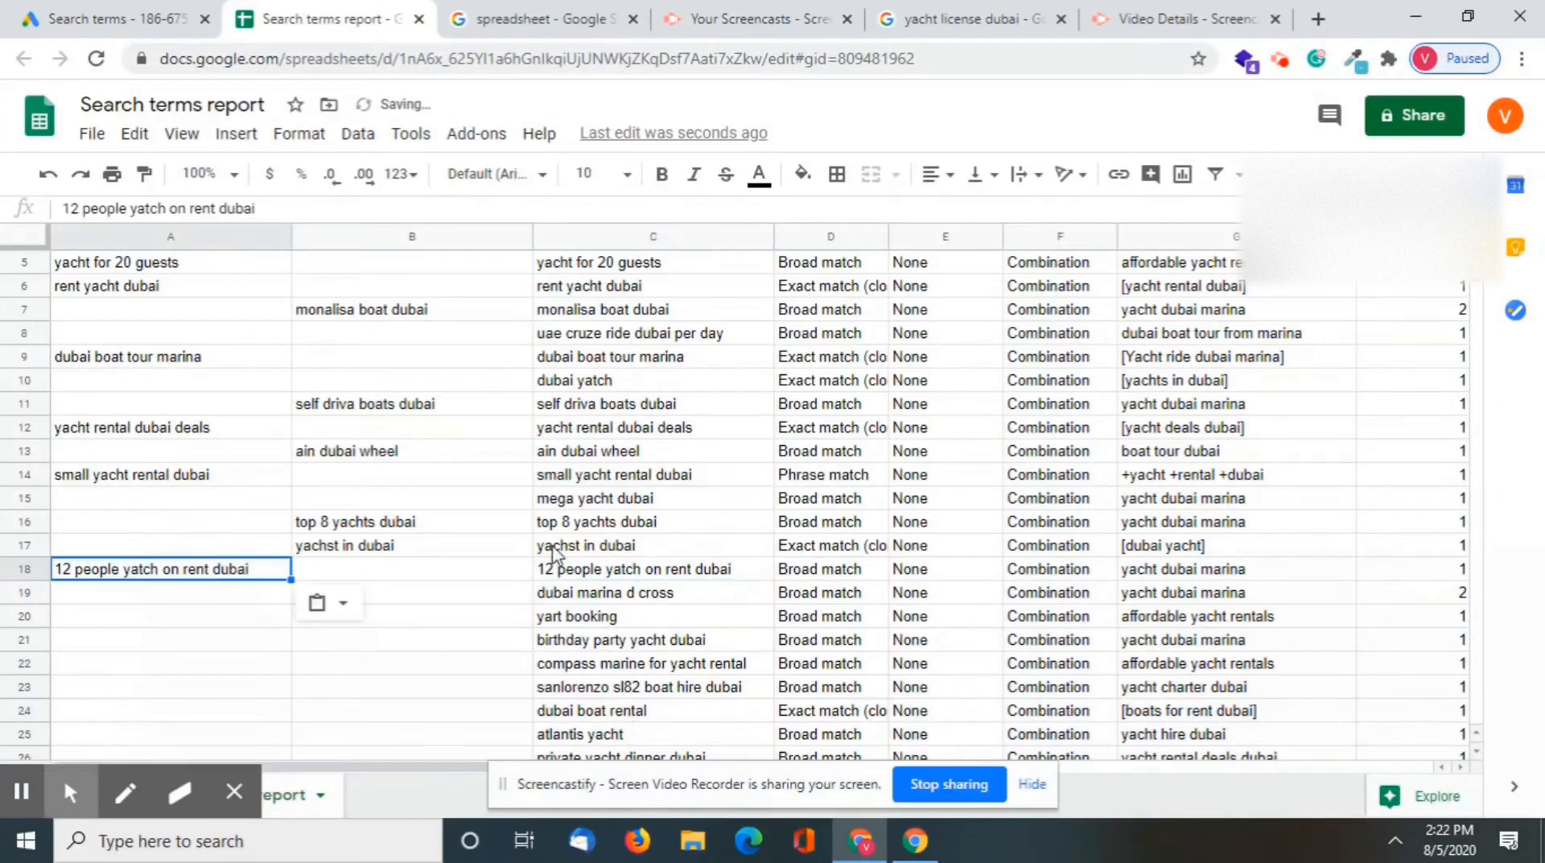
Copy the search term "dubai marina d cross" into the Negative column in cell B19
click(630, 599)
key(ctrl+c)
click(442, 593)
key(ctrl+v)
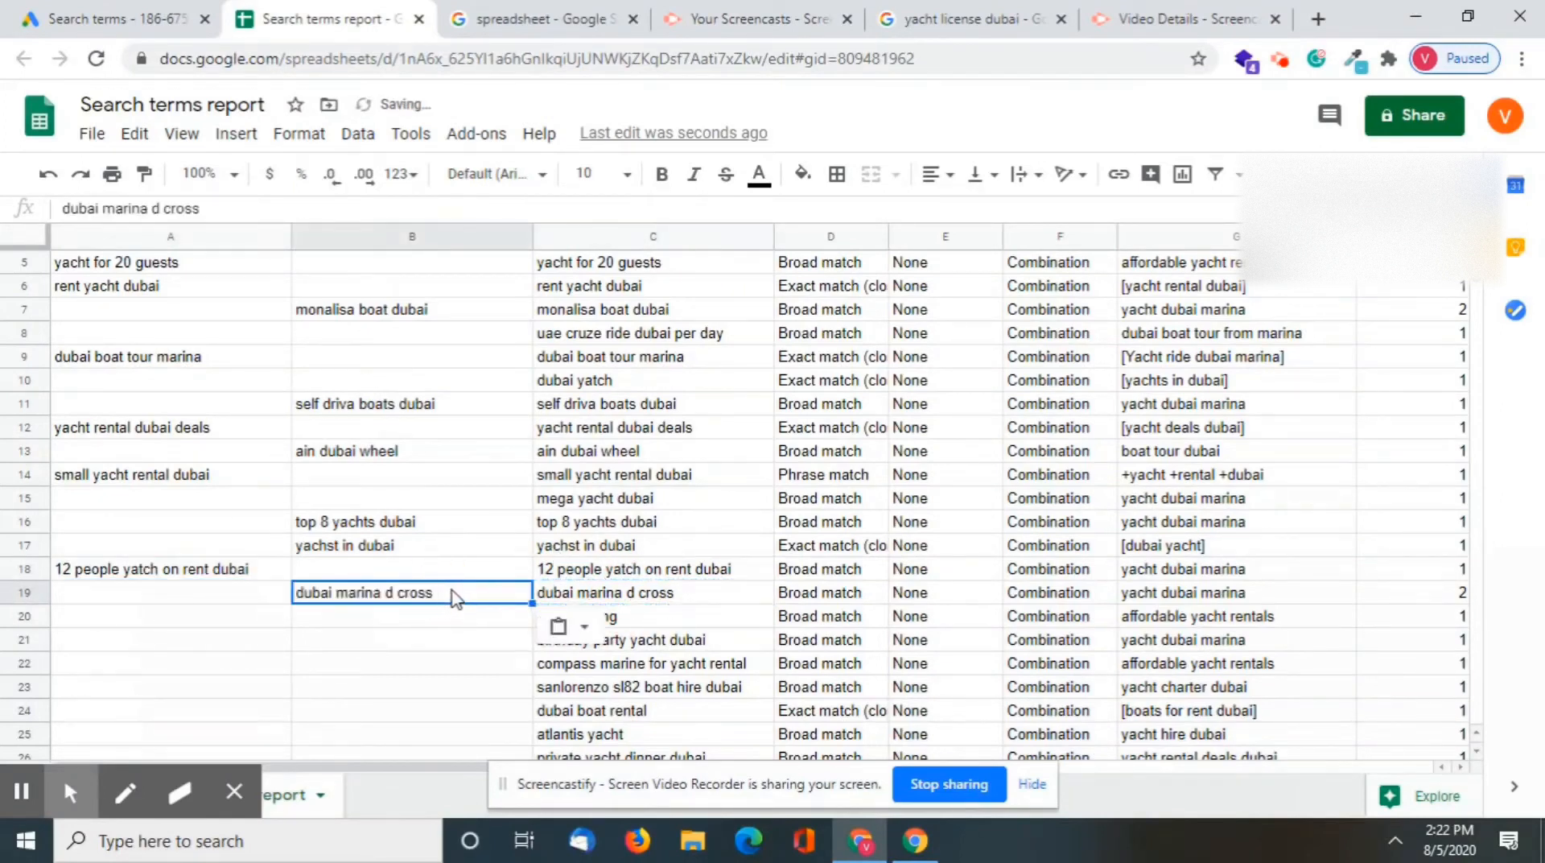
Copy the search term "birthday party yacht dubai" into the Terms column in cell A21
click(690, 622)
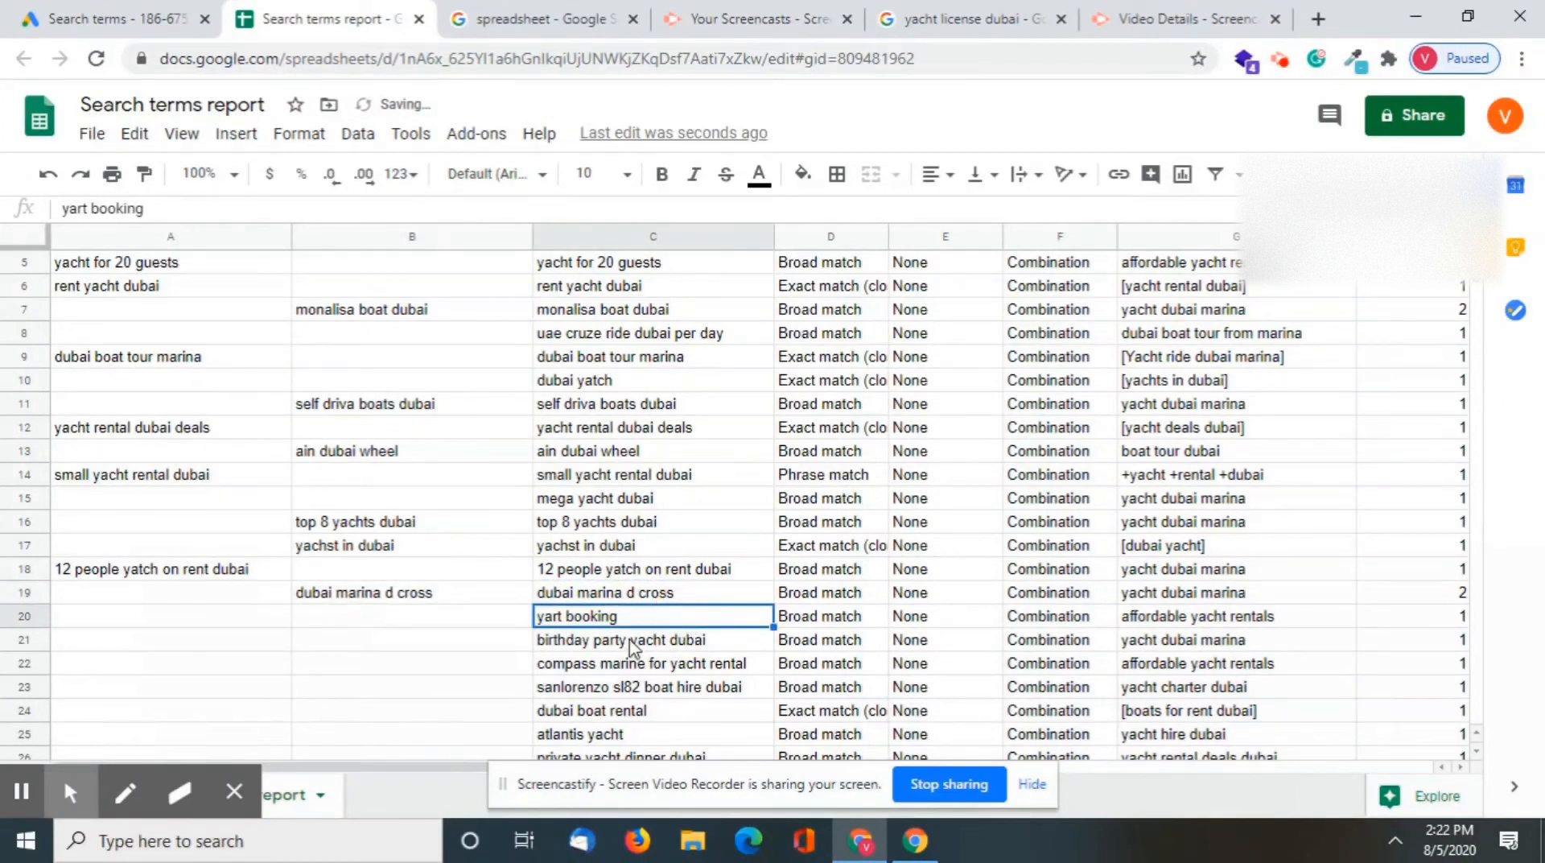
key(ctrl+c)
click(582, 642)
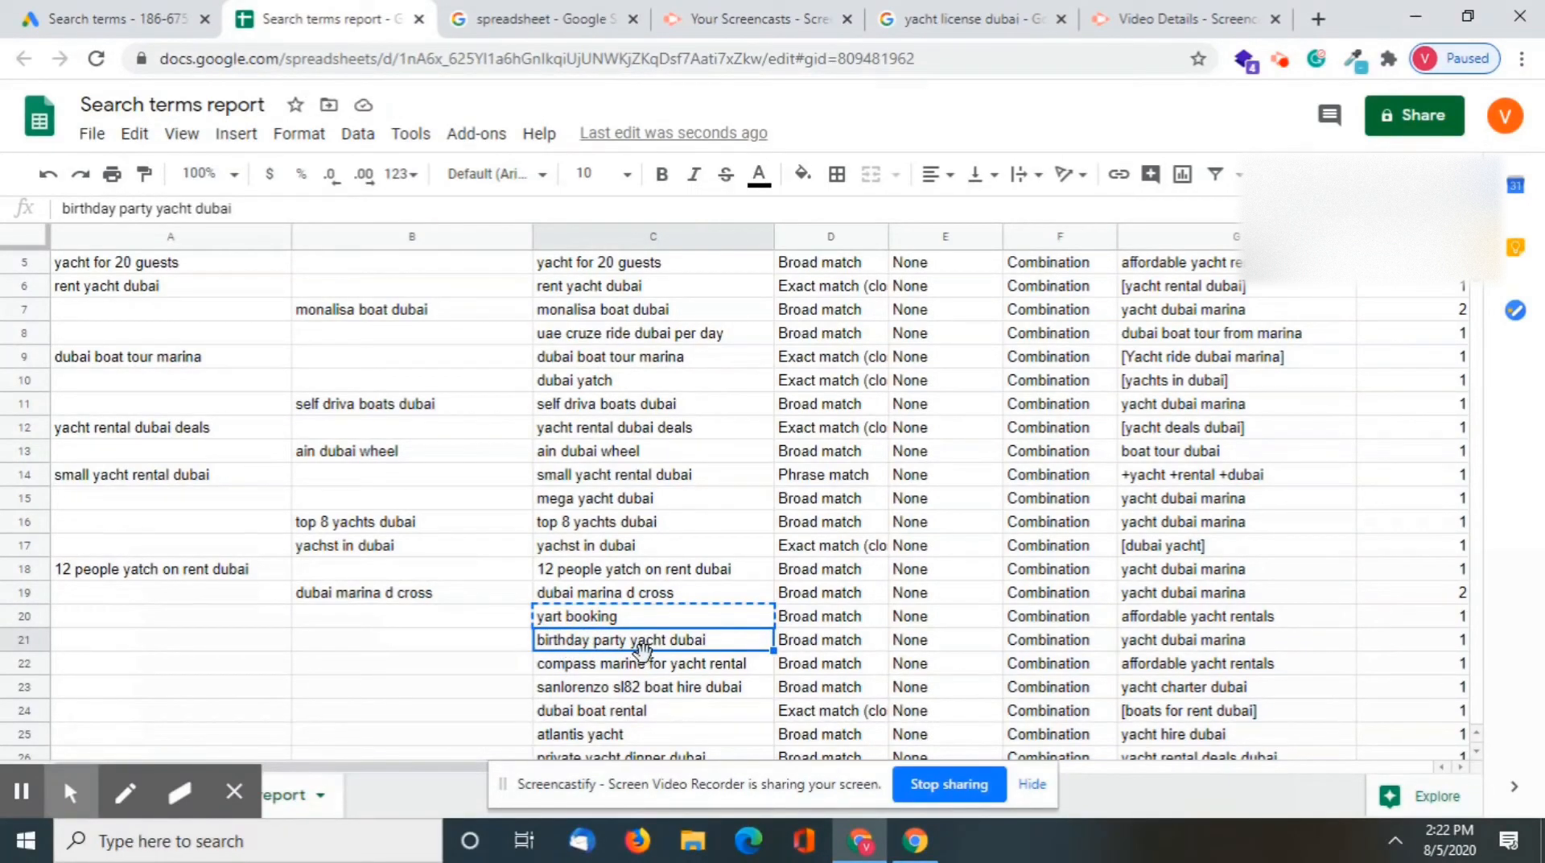
key(ctrl+c)
click(250, 628)
click(265, 641)
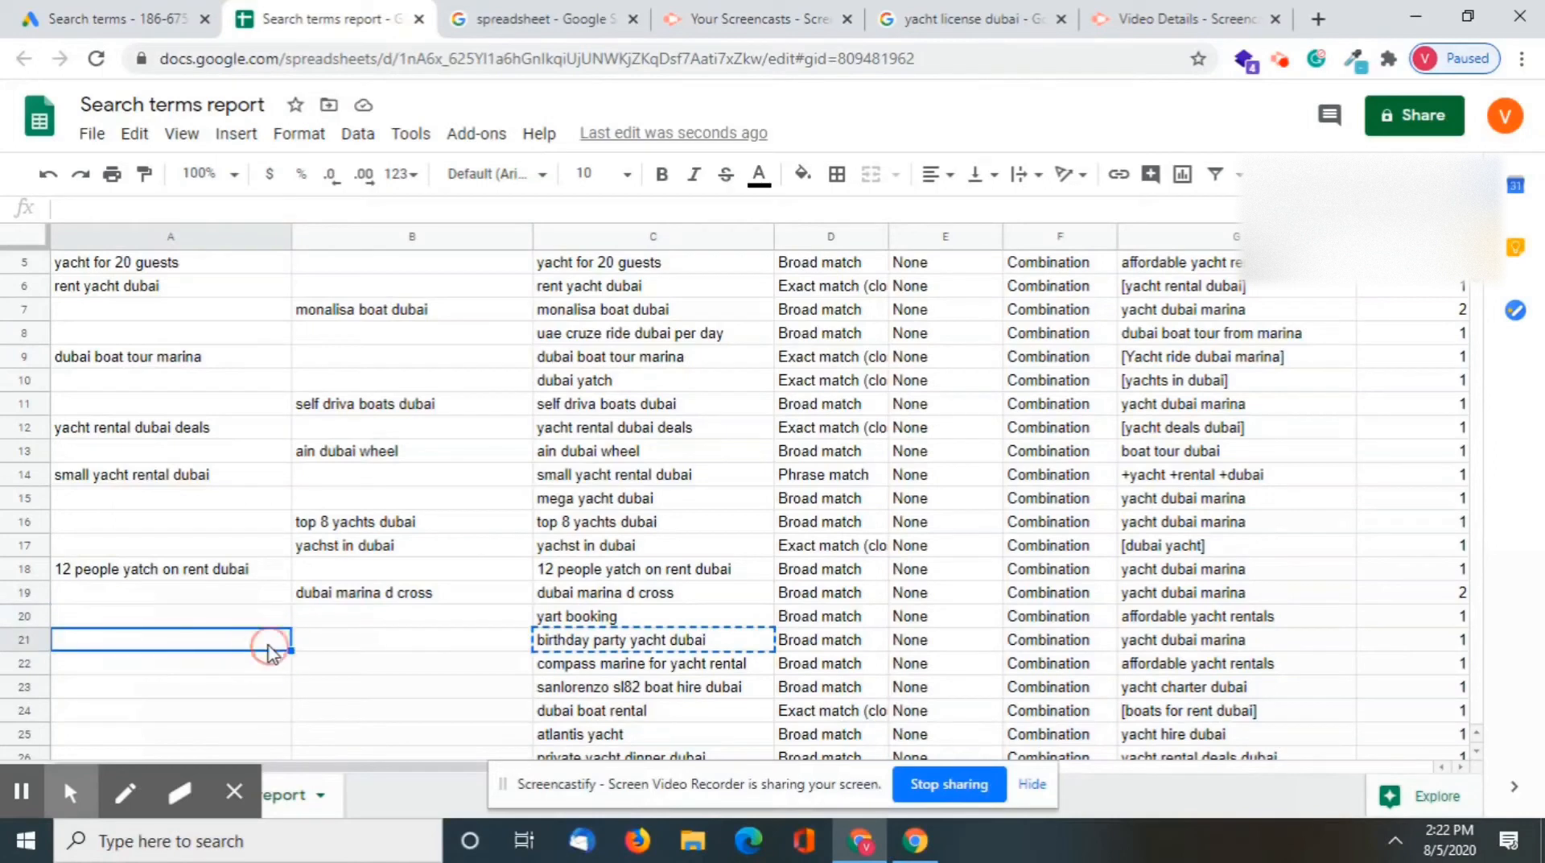
key(ctrl+v)
Copy the search term "compass marine for yacht rental" into the Negative column in cell B22
scroll(572, 699, down, 1)
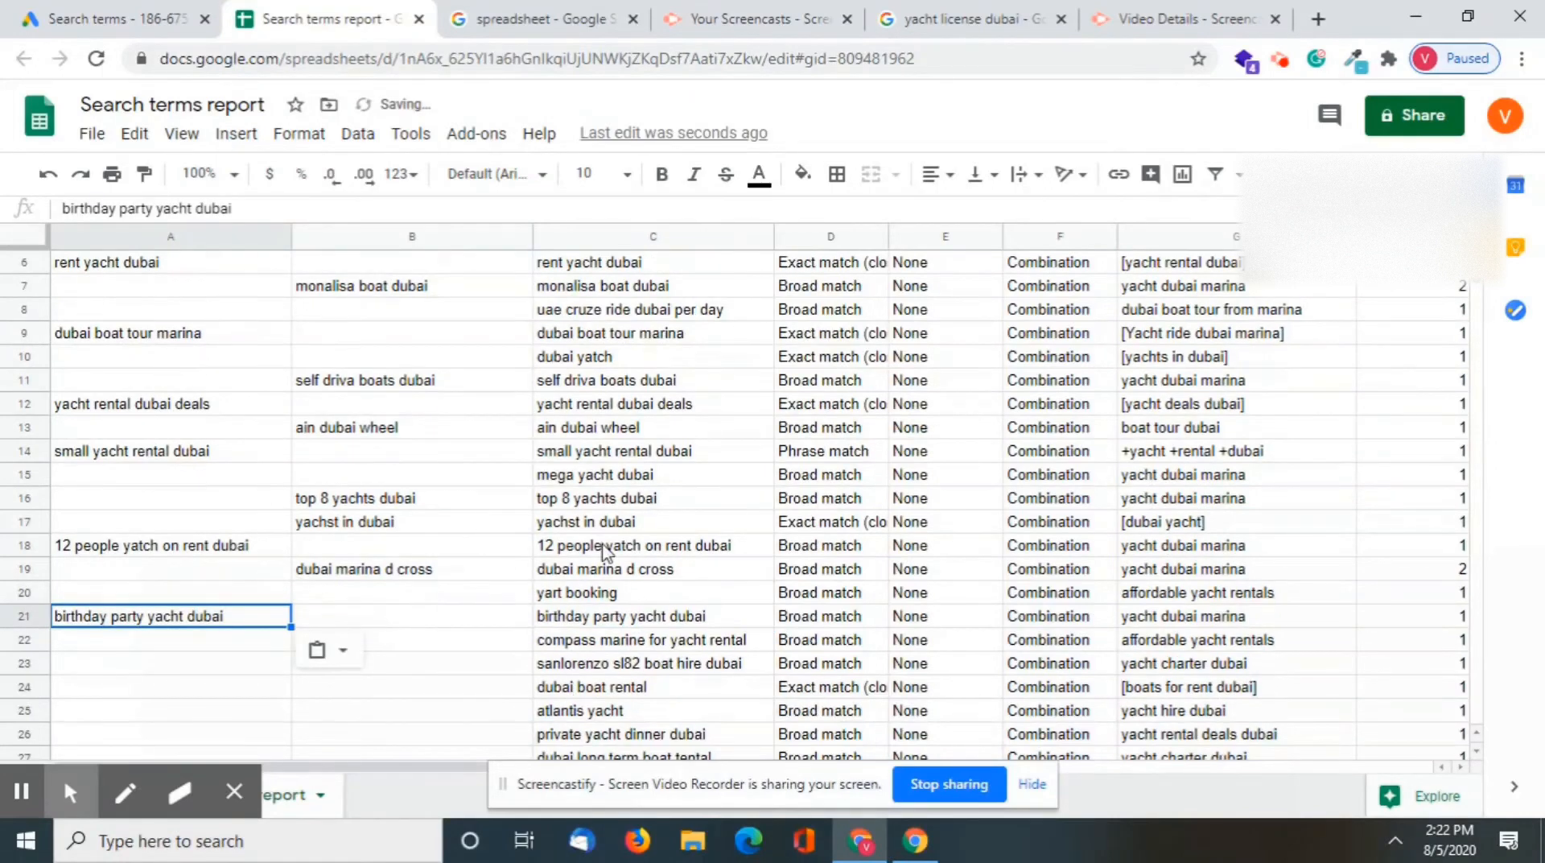
click(613, 644)
key(ctrl+c)
click(448, 650)
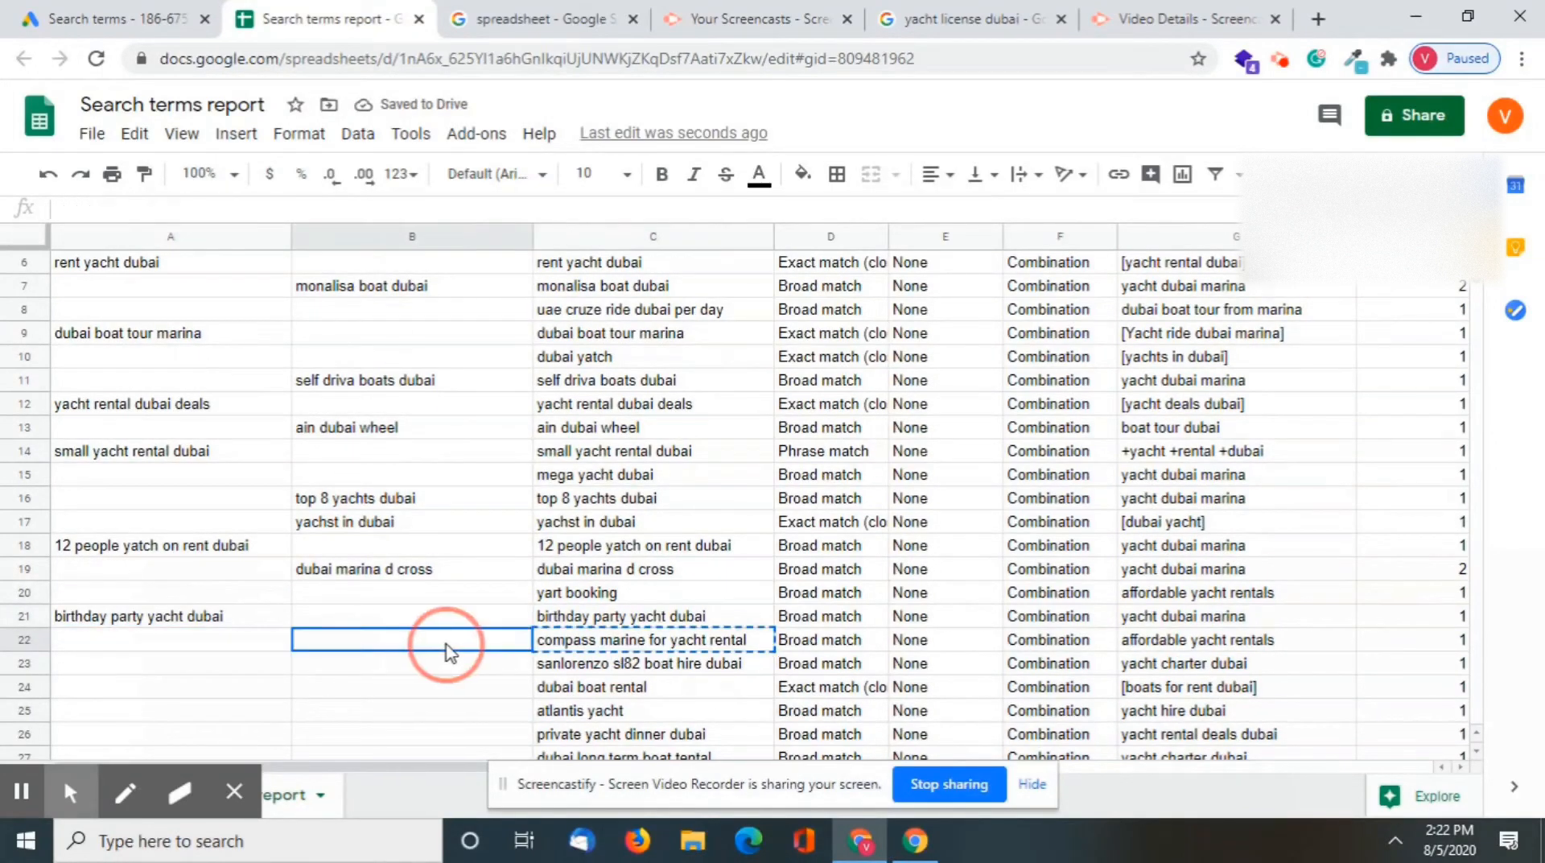
key(ctrl+v)
Copy the search term "sanlorenzo sl82 boat hire dubai" into the Negative column in cell B23
scroll(605, 693, down, 2)
click(718, 642)
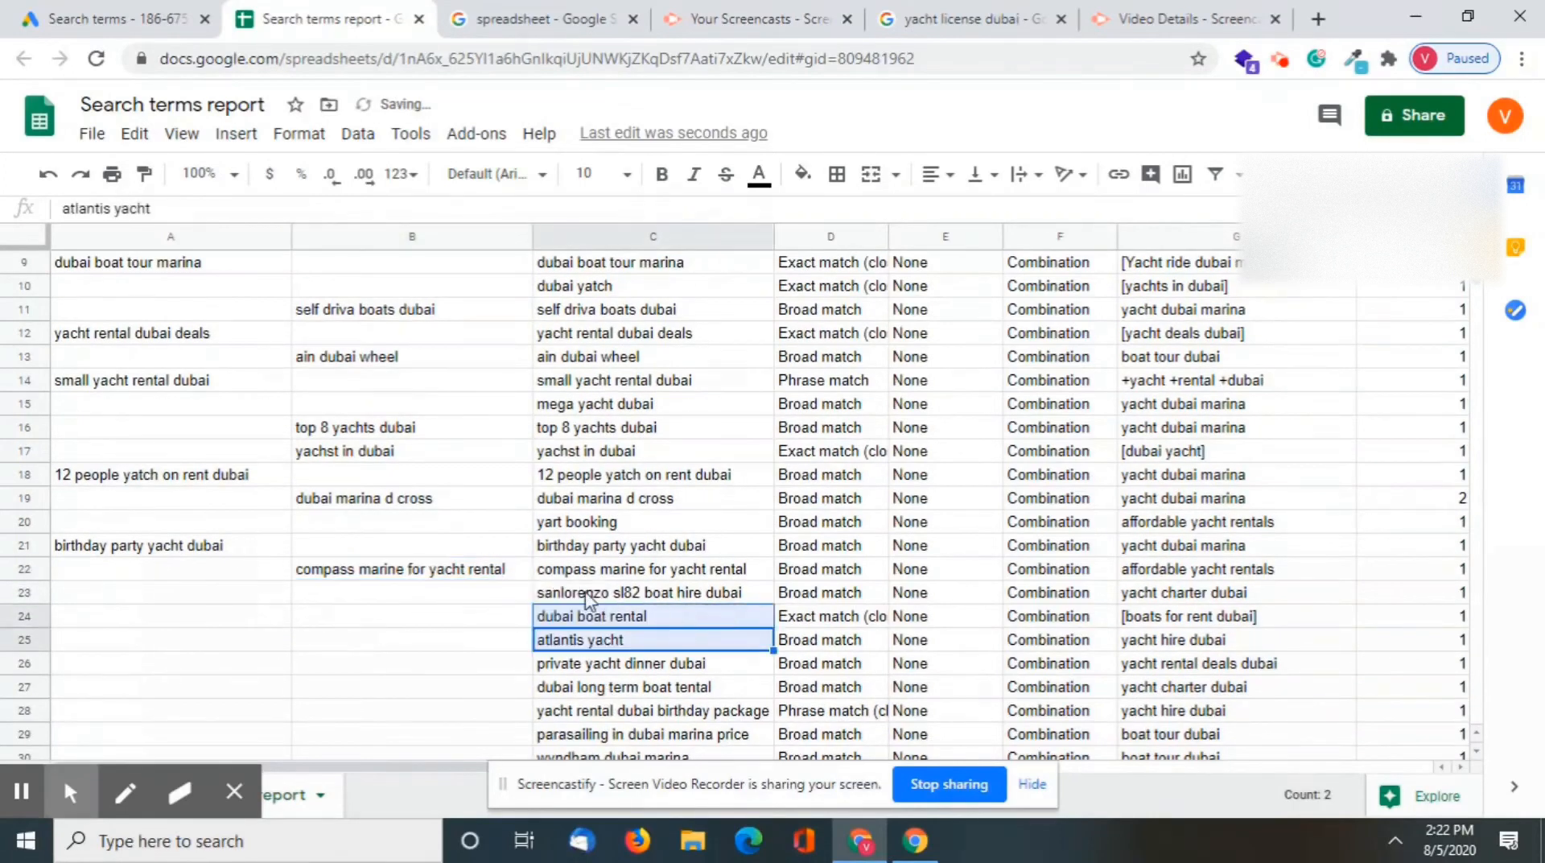
click(587, 594)
key(ctrl+c)
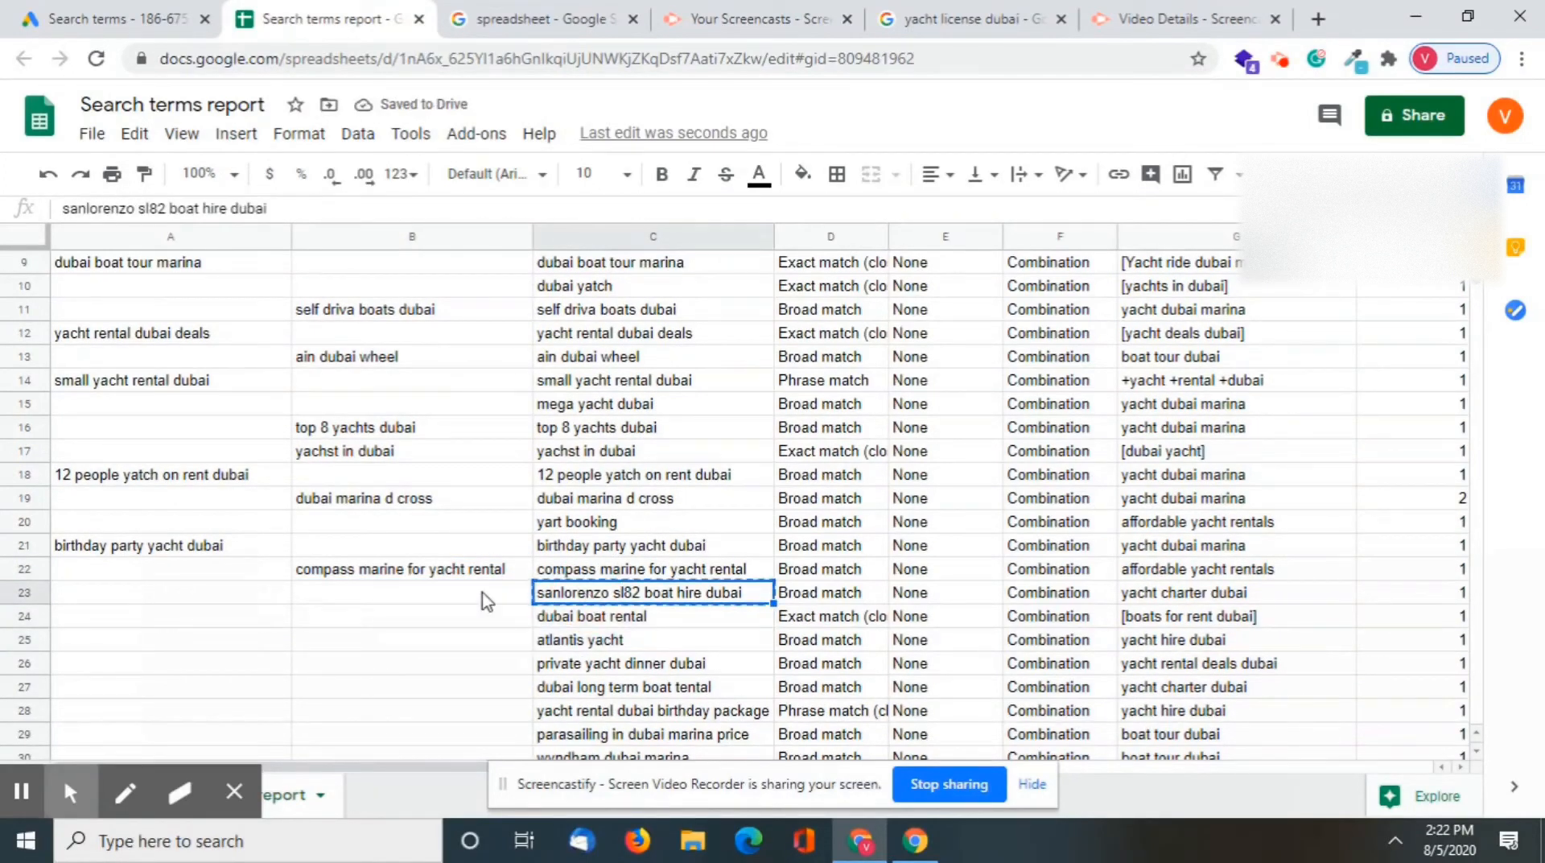
click(430, 599)
key(ctrl+v)
scroll(651, 687, down, 1)
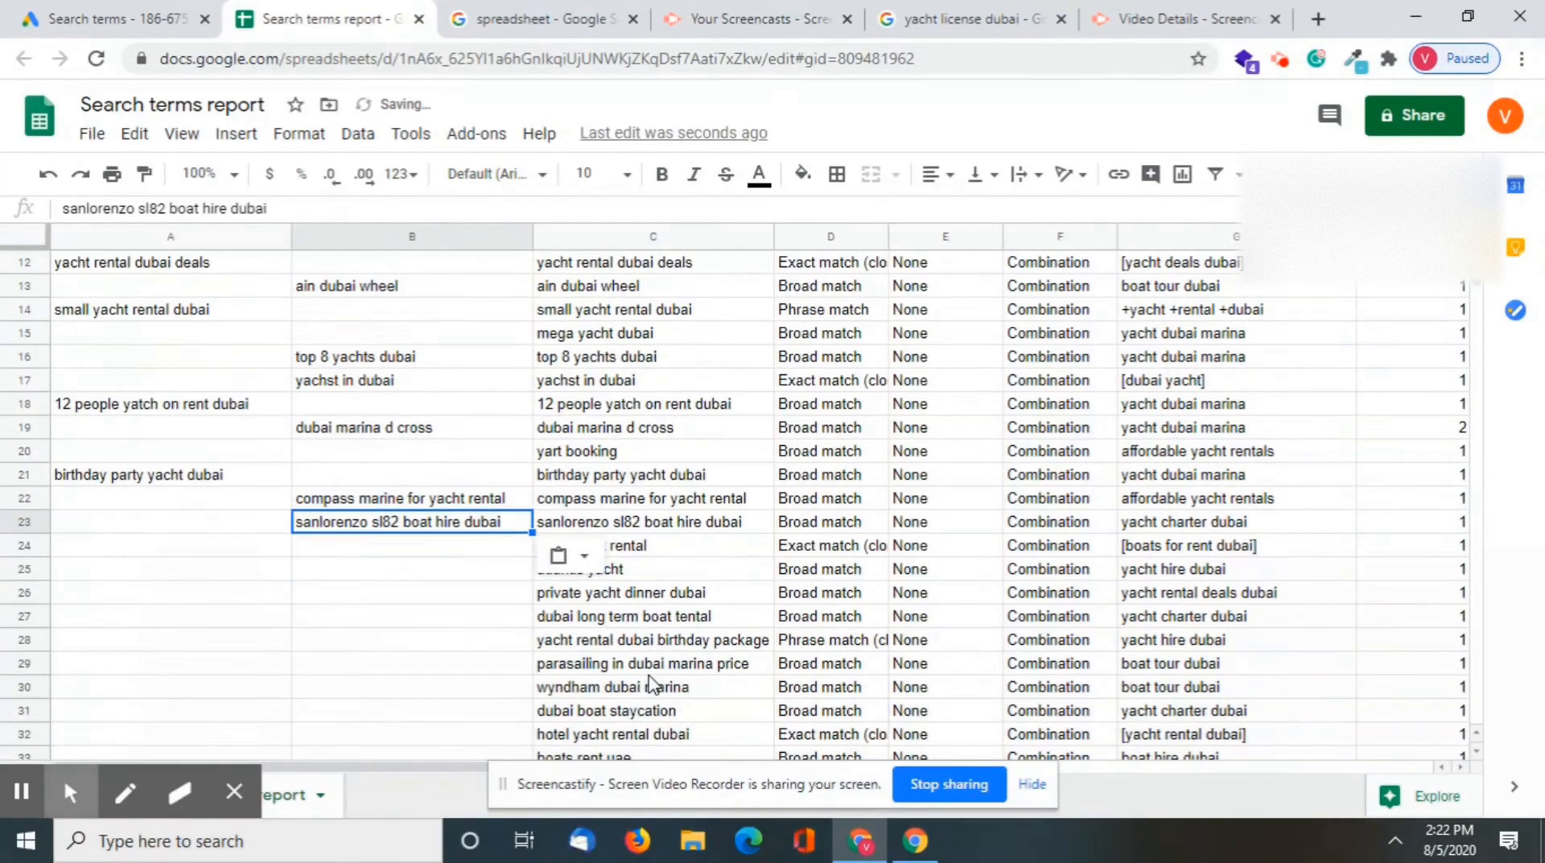
click(338, 573)
click(27, 545)
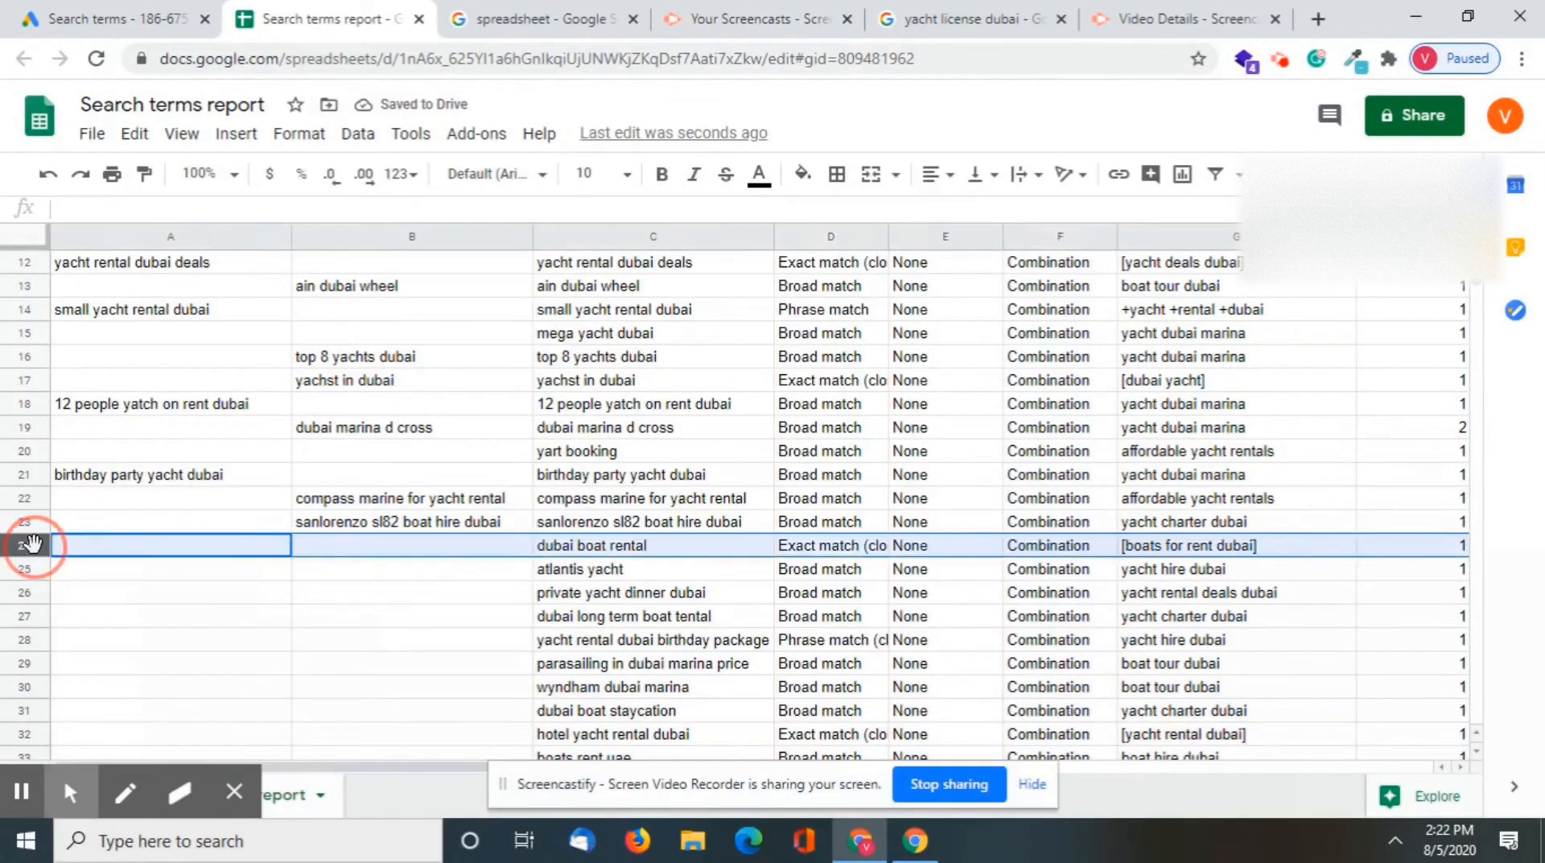
right_click(27, 545)
click(378, 621)
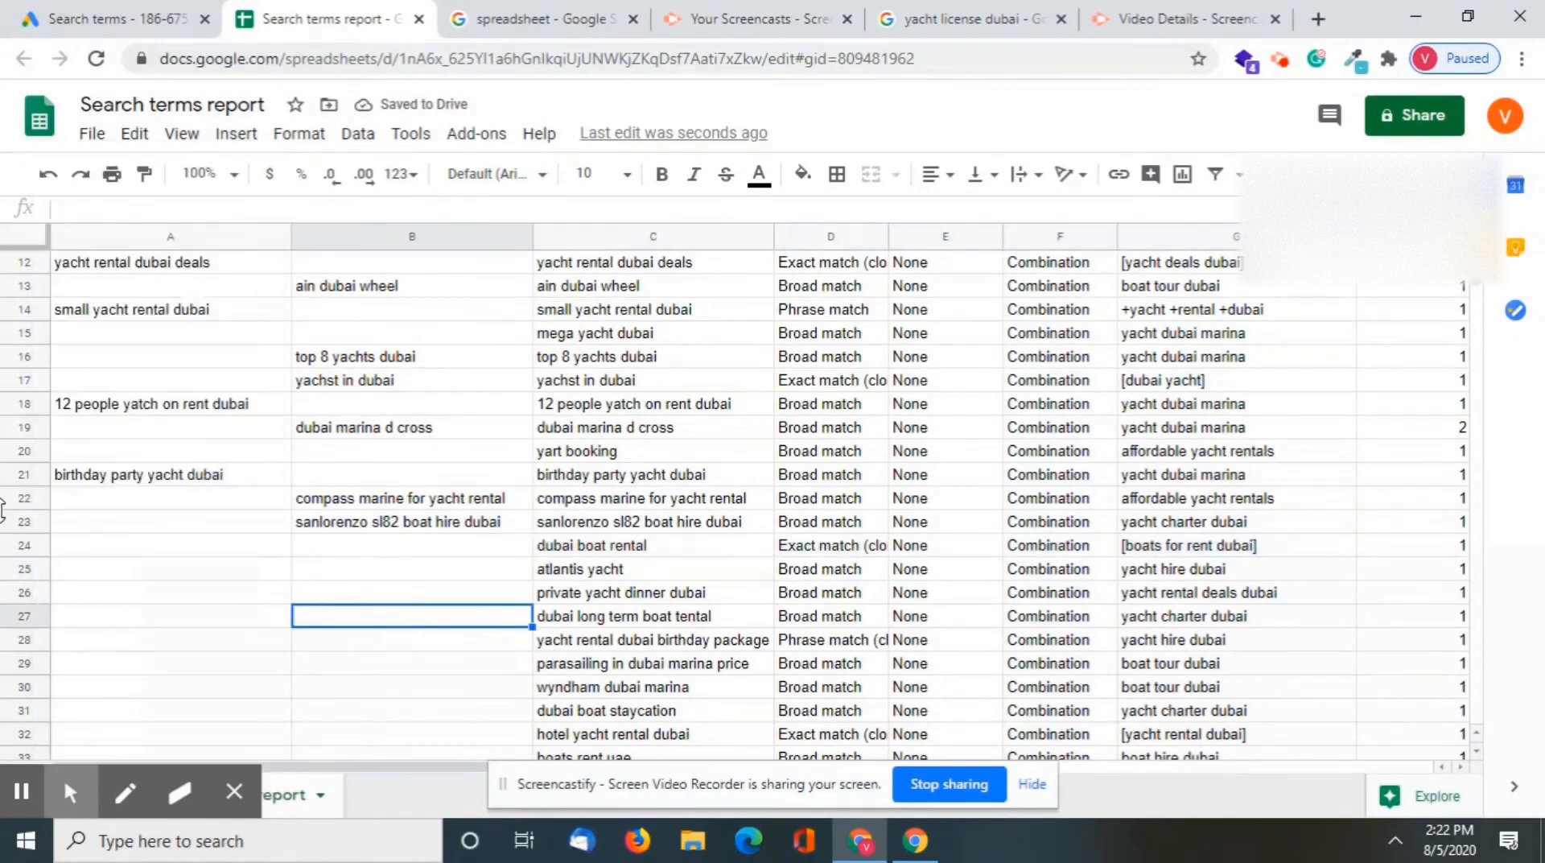
Delete all rows from row 24, "dubai boat rental", down to the end of the sheet
click(33, 545)
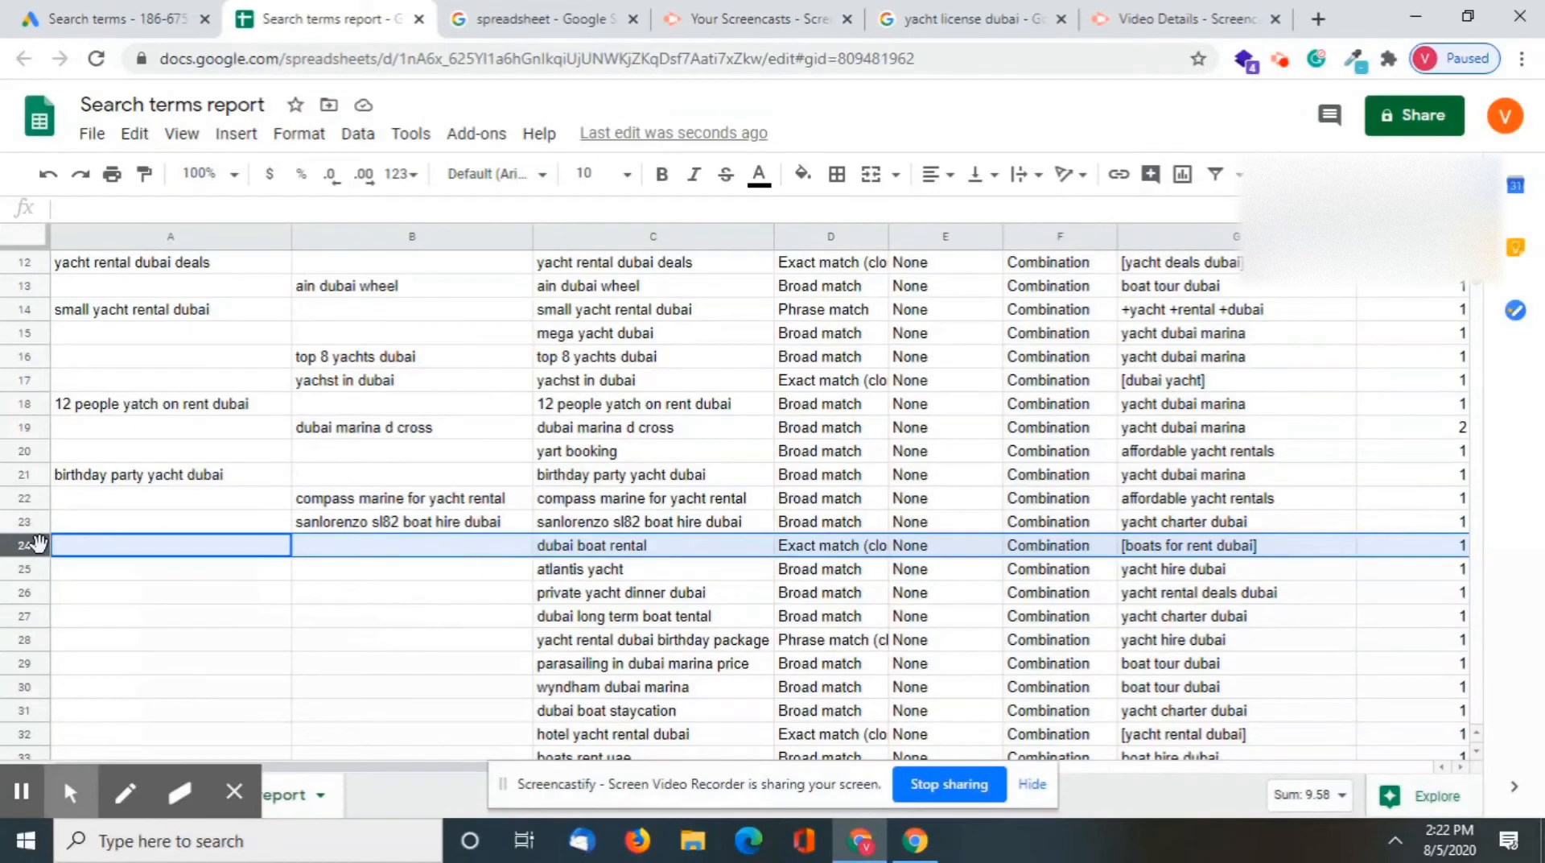
key(ctrl+shift+Down)
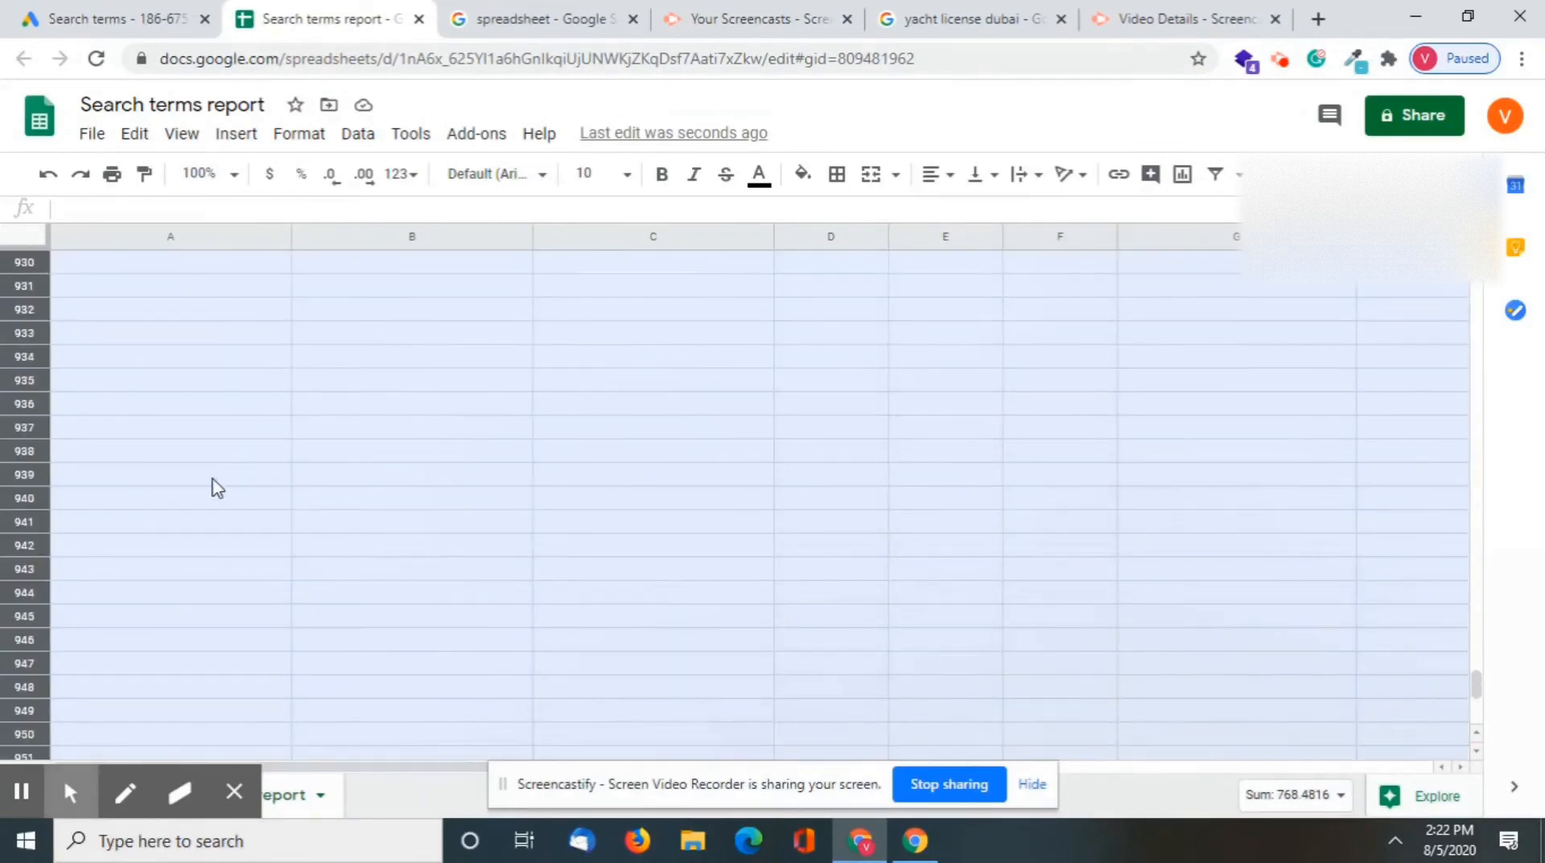
scroll(215, 486, up, 20)
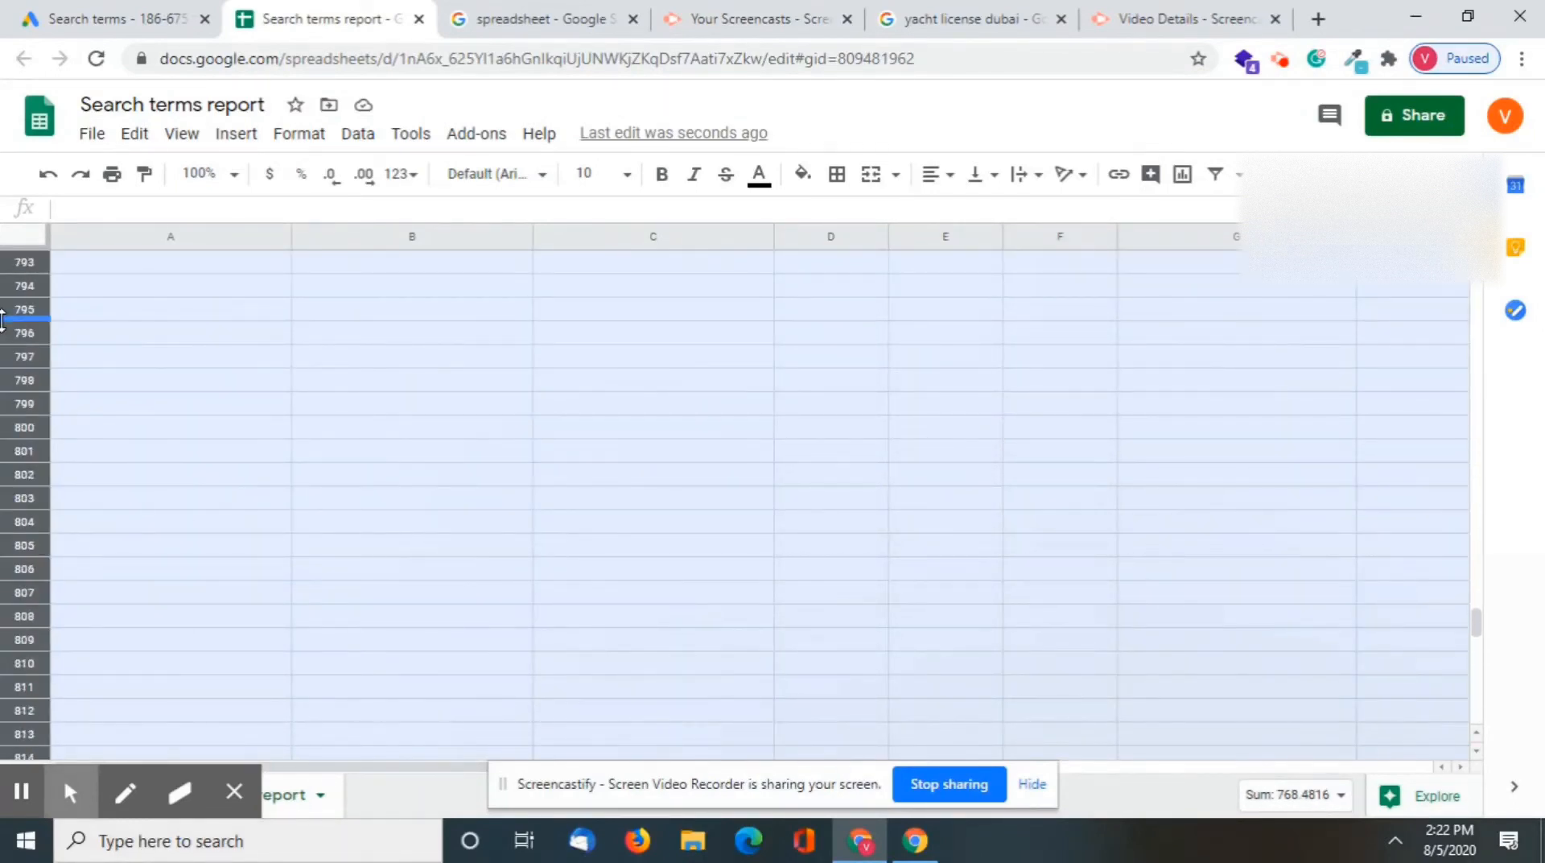
right_click(4, 319)
click(29, 402)
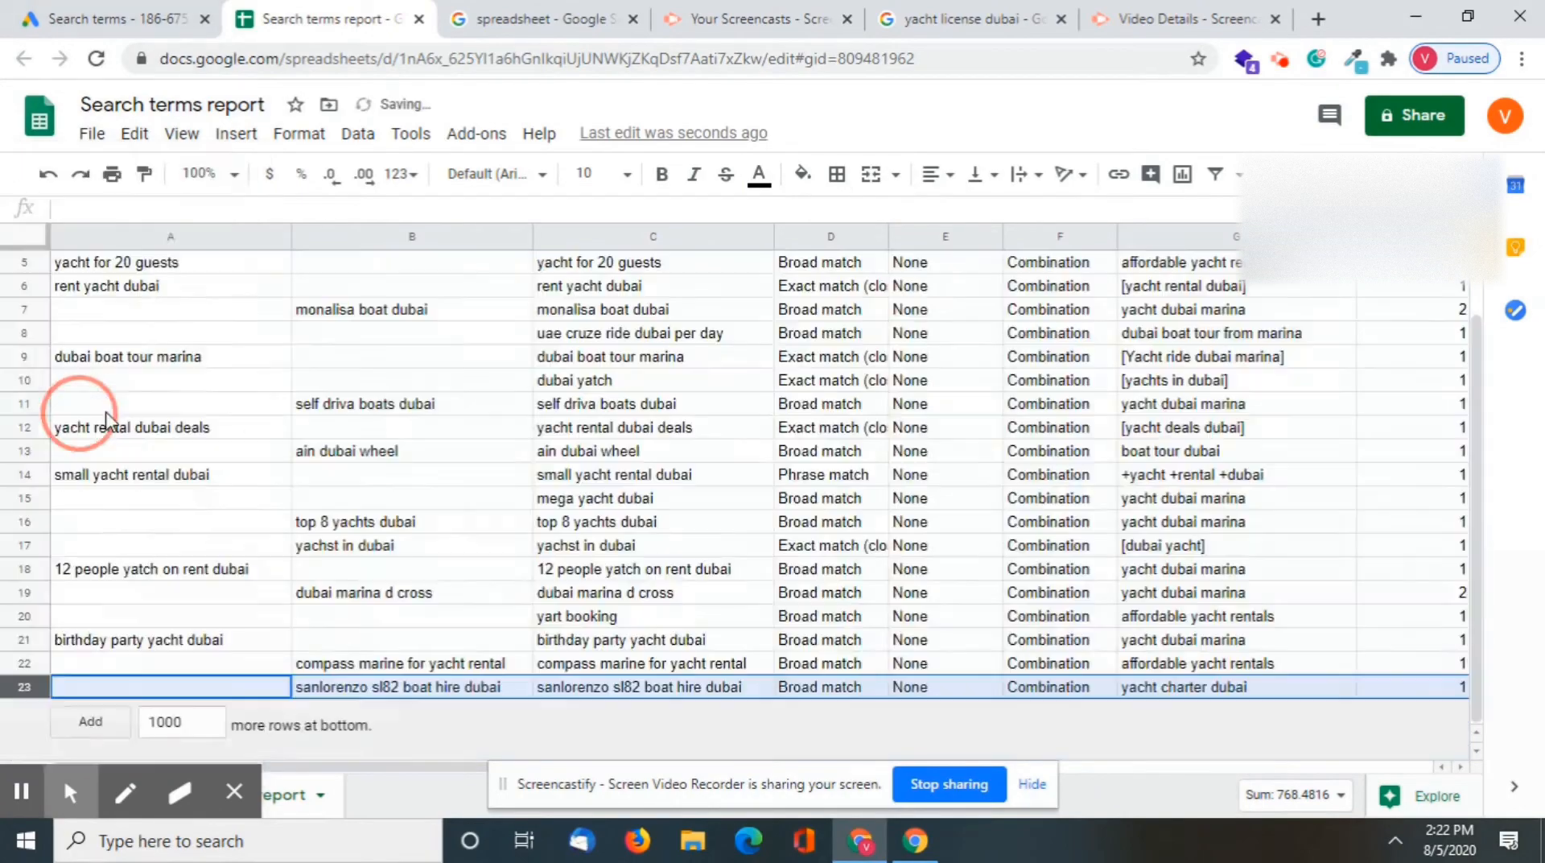
Insert two blank columns between the Negative column and the Search terms report column
scroll(482, 456, up, 2)
scroll(337, 540, down, 2)
scroll(337, 540, up, 2)
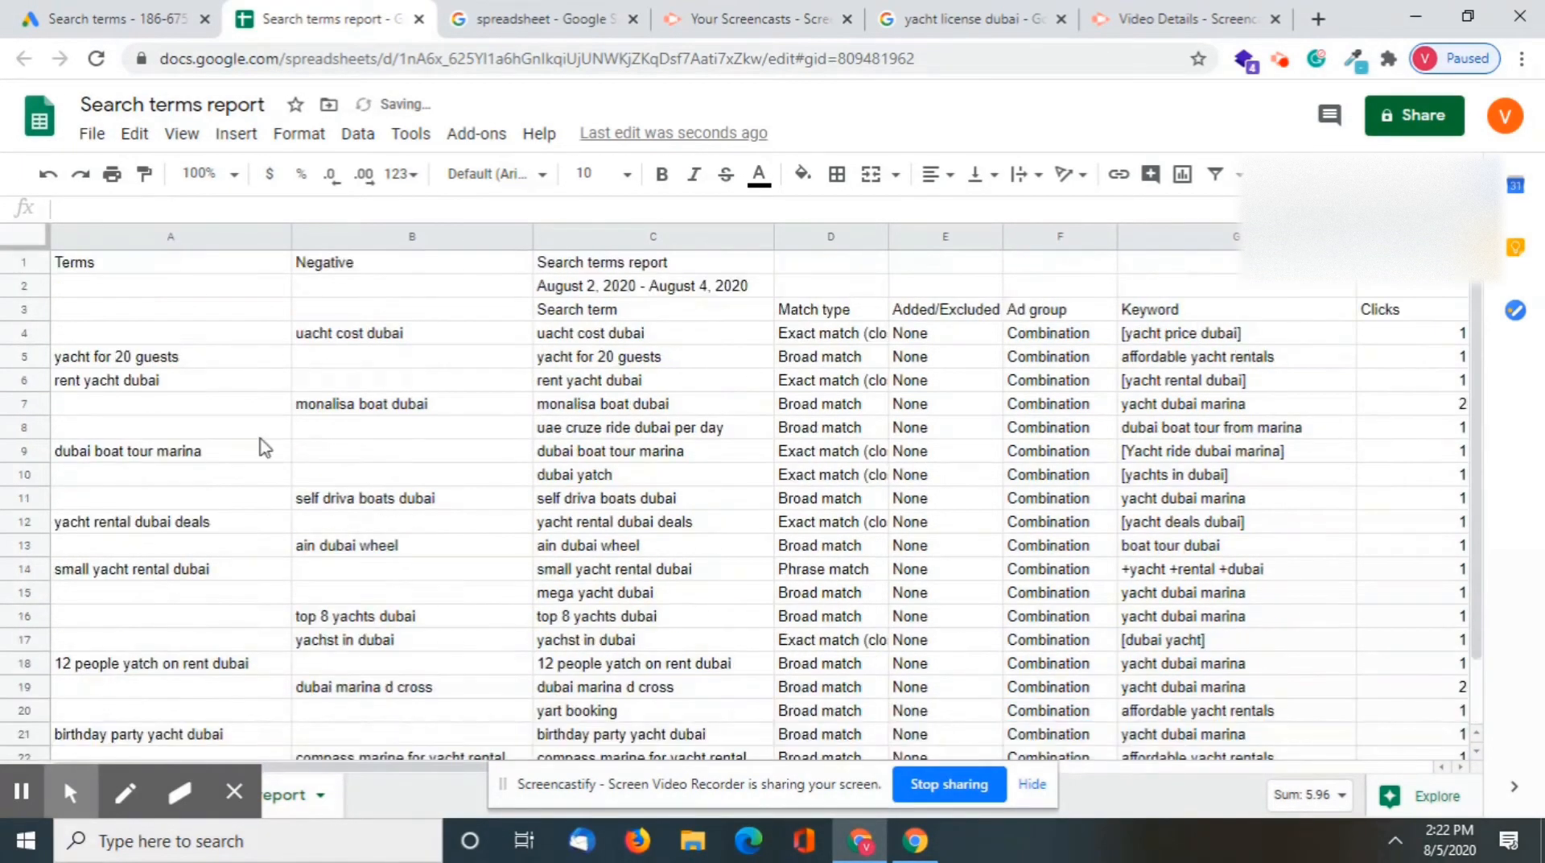
click(604, 238)
right_click(608, 238)
click(690, 331)
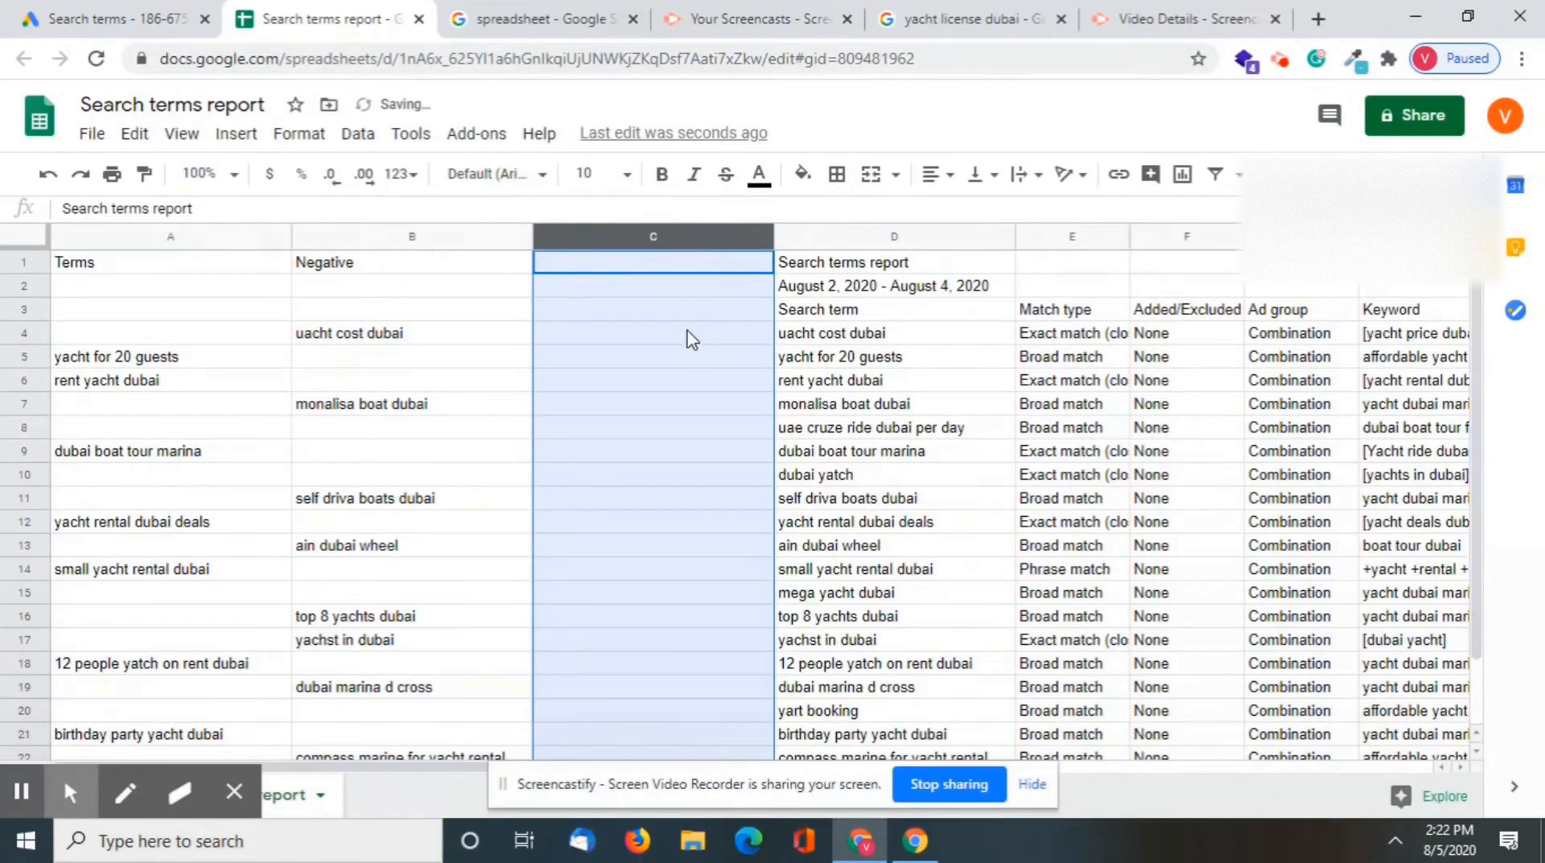
click(869, 235)
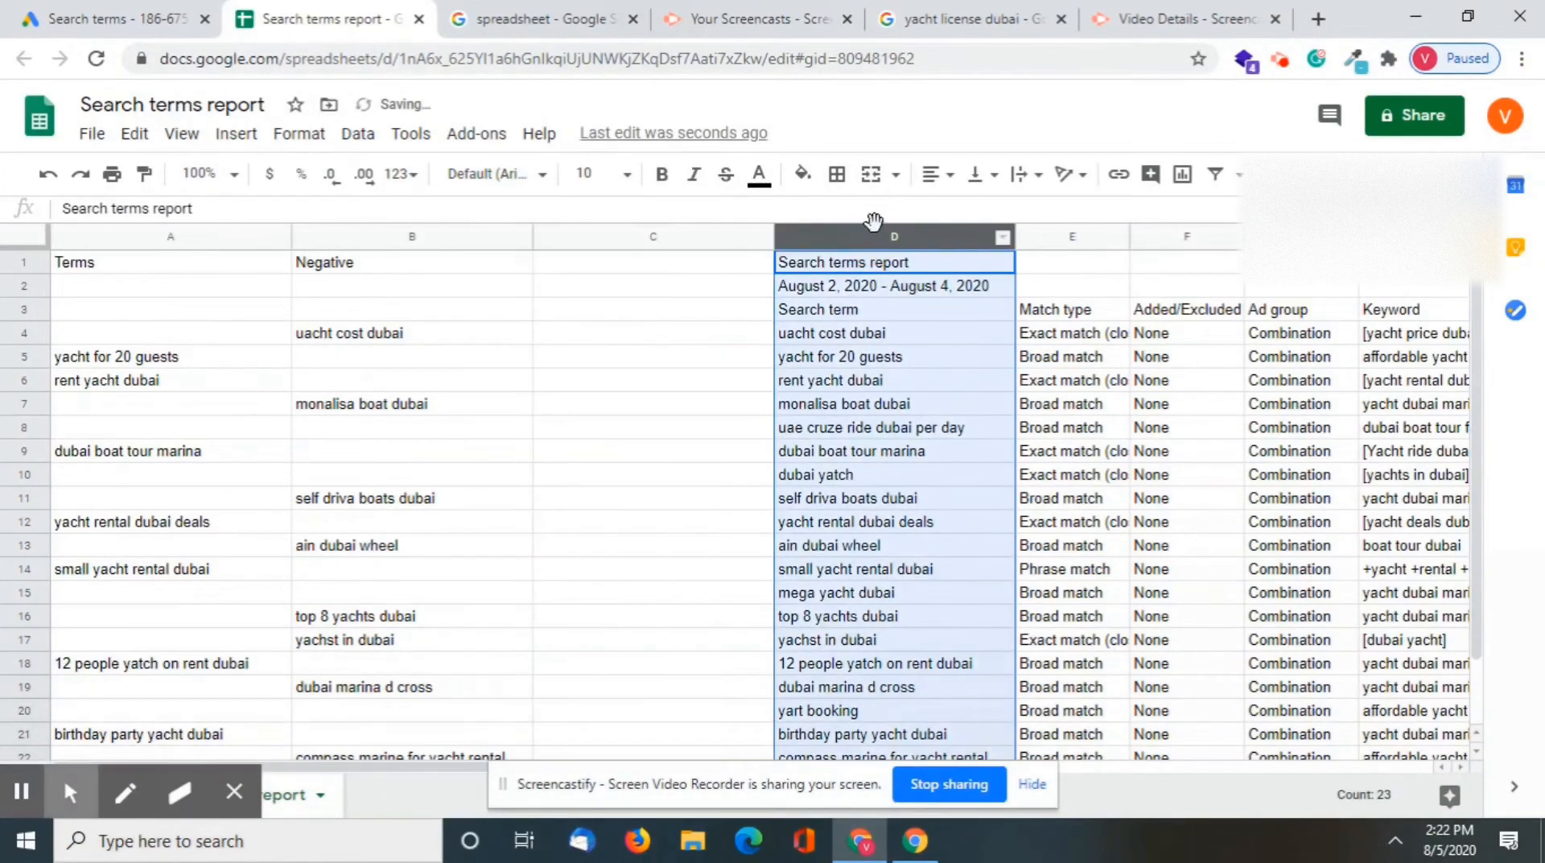
right_click(874, 233)
click(947, 328)
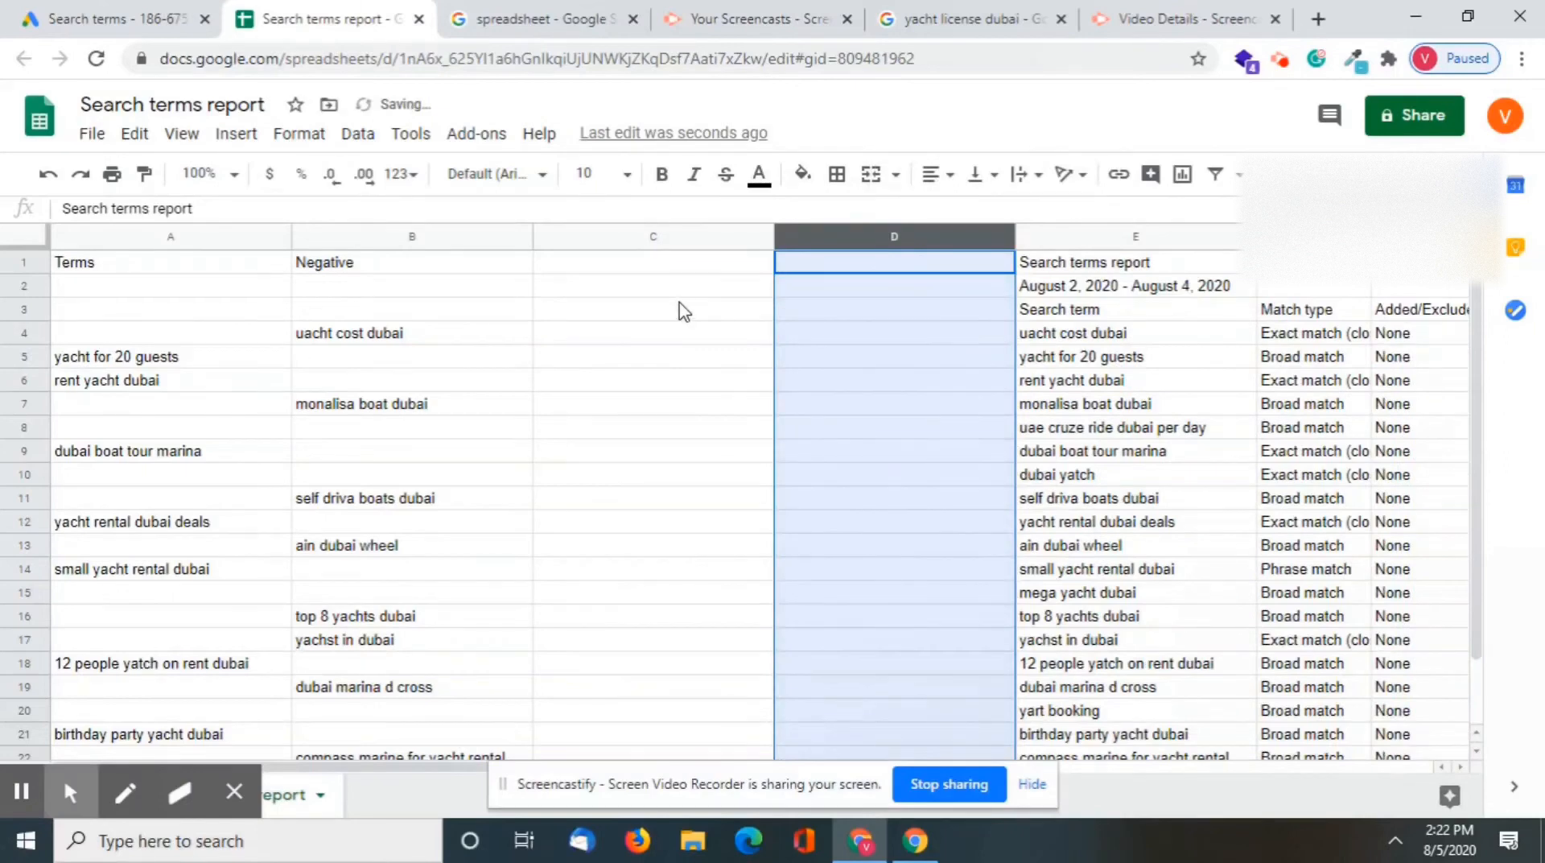
click(541, 293)
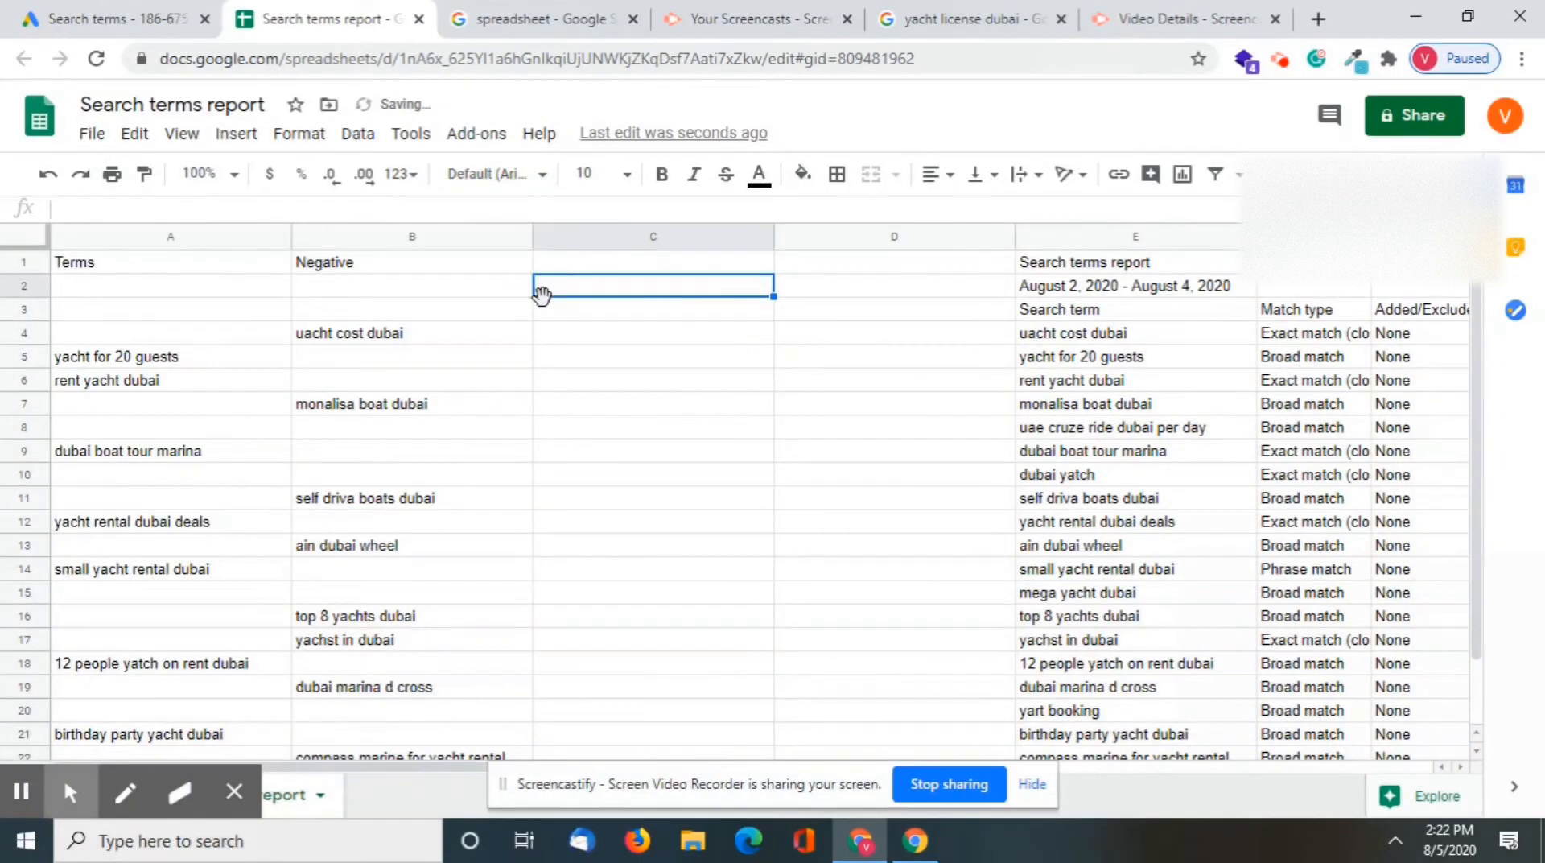
Make the Terms and Negative headers in cells A1 and B1 bold
click(78, 267)
key(shift+Right)
key(ctrl+b)
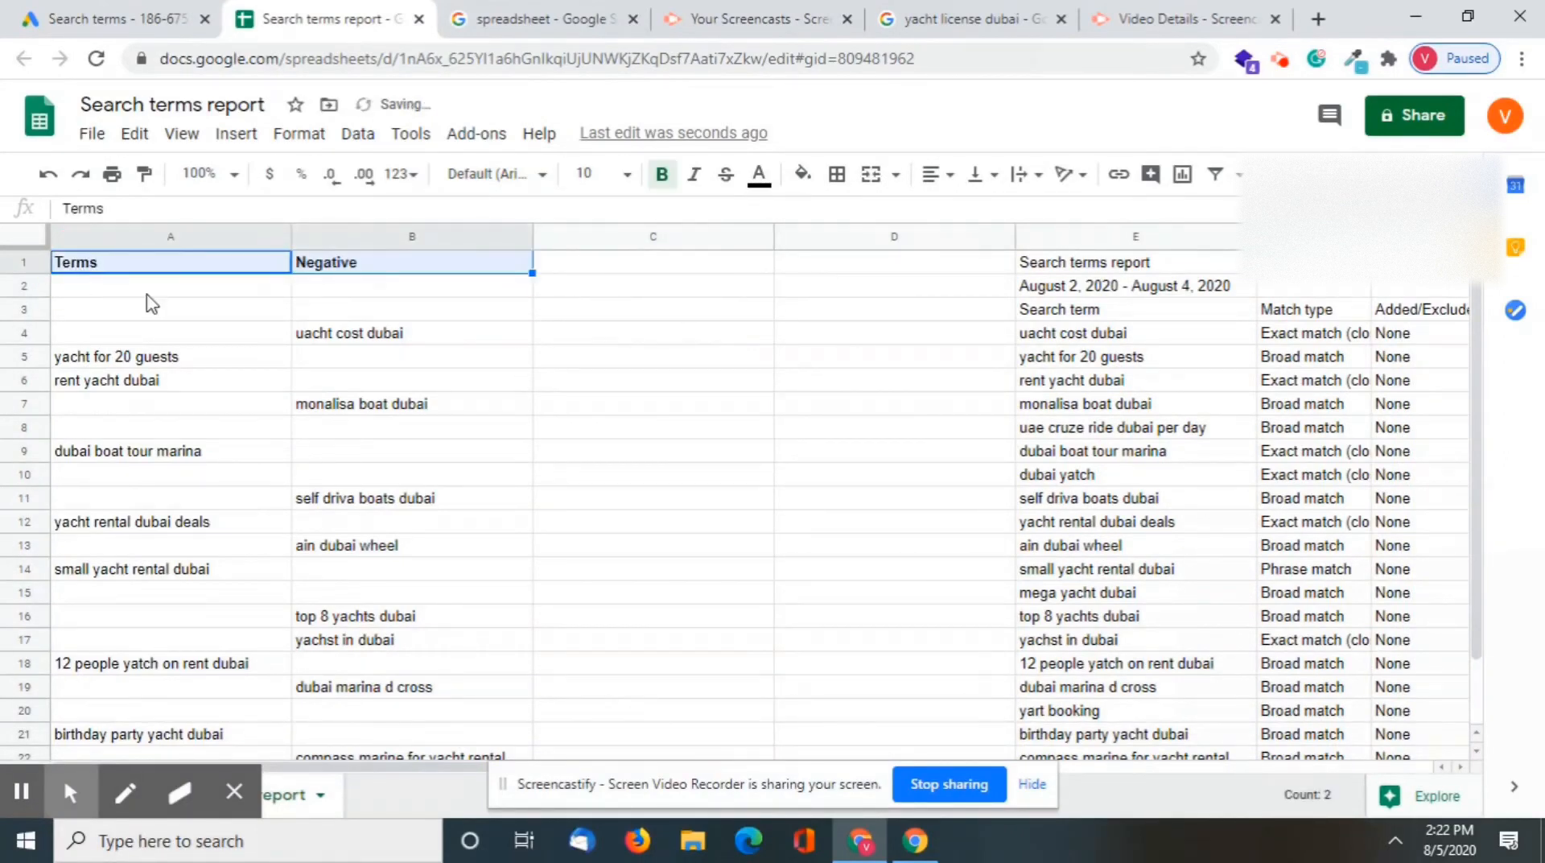
click(645, 448)
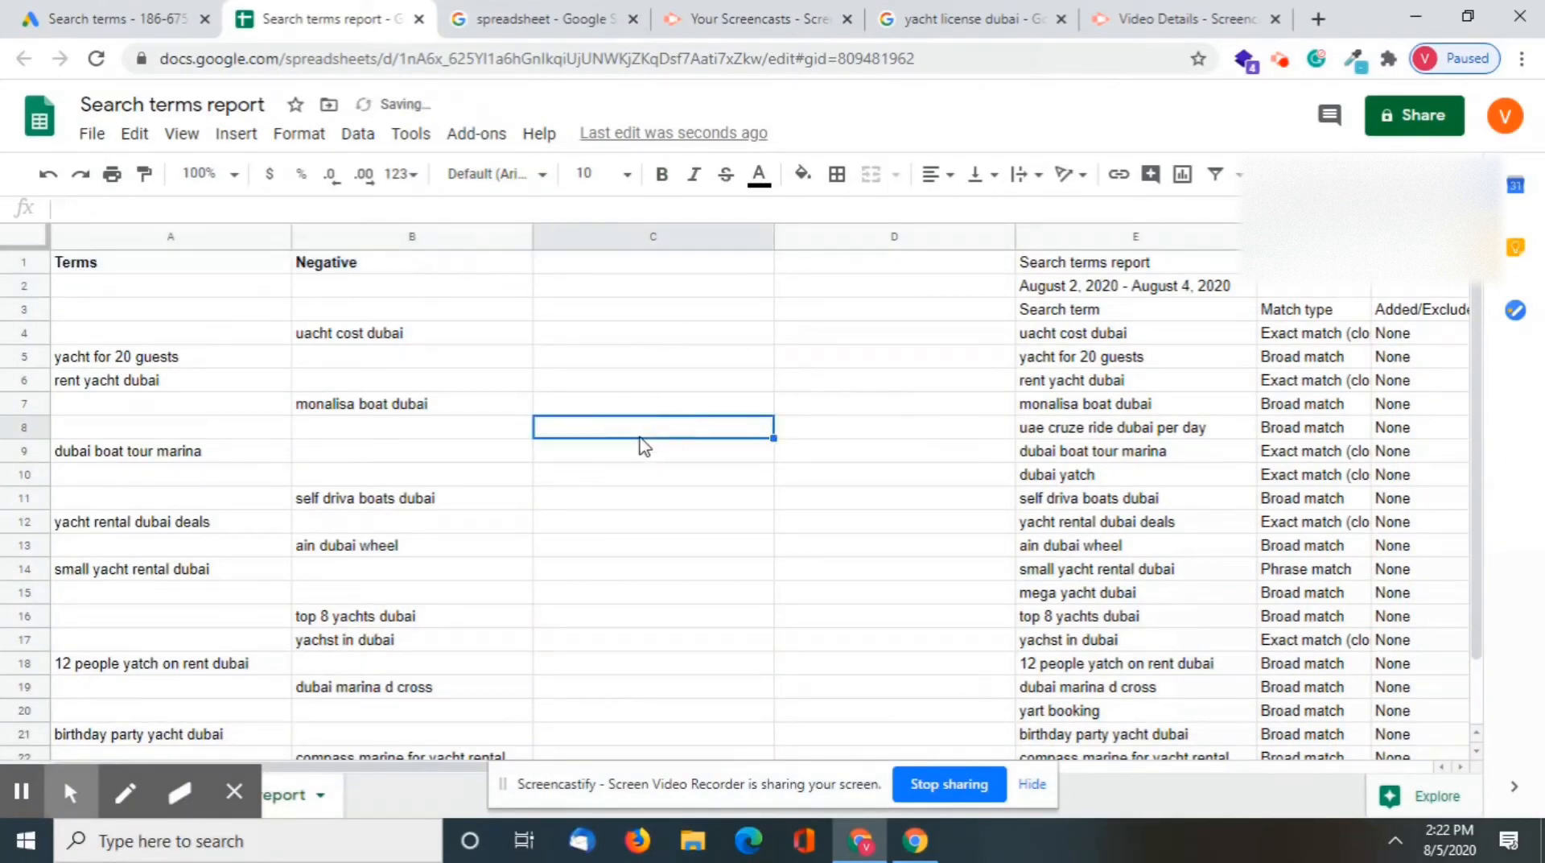
Start a CONCATENATE formula in cell C5, in the row of "yacht for 20 guests"
click(615, 360)
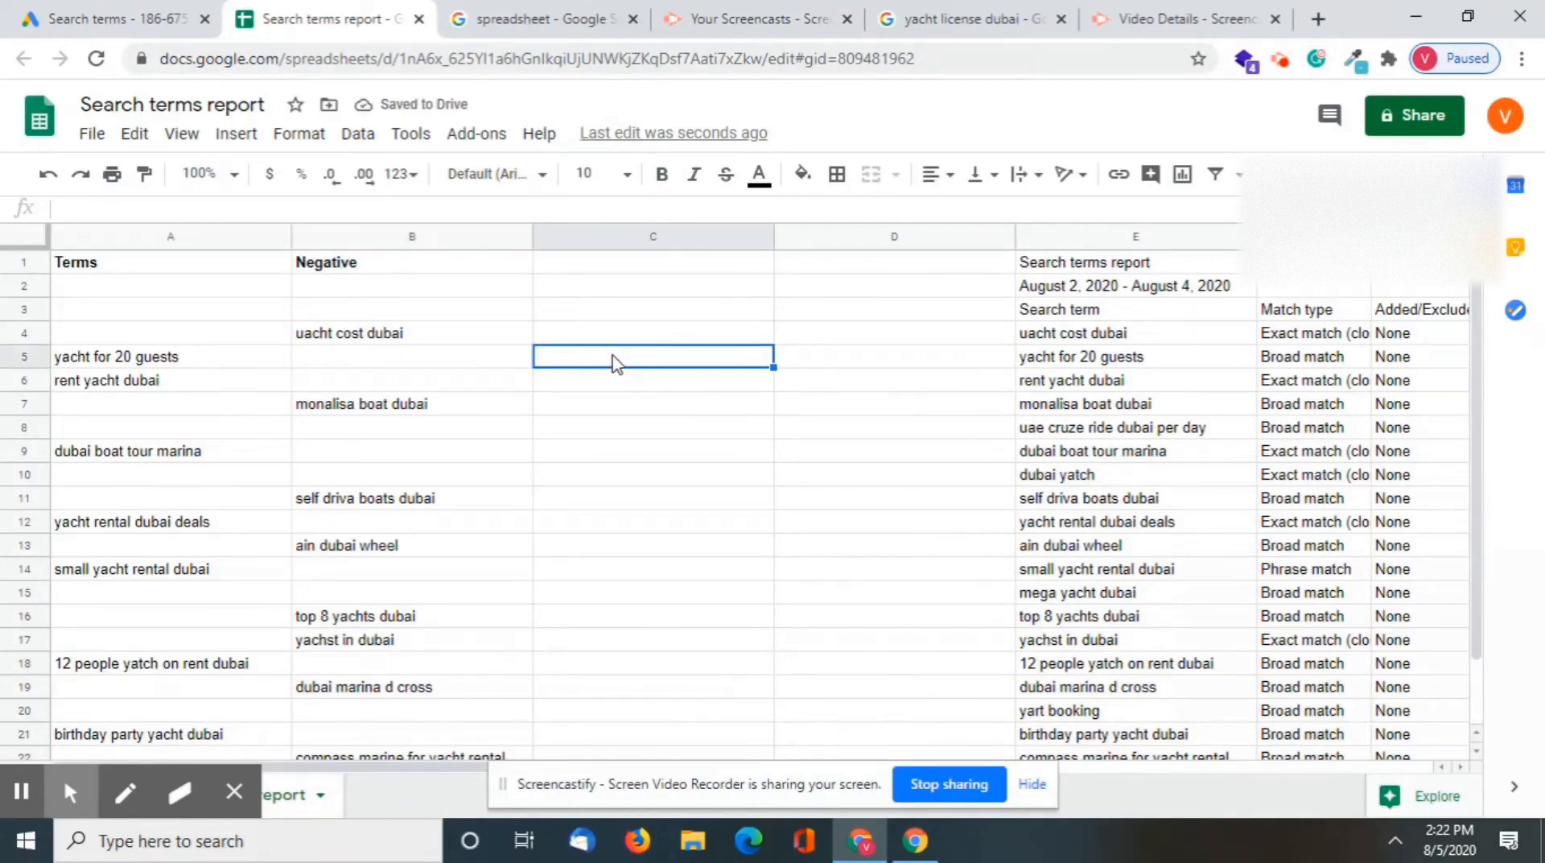
text(=)
key(BackSpace)
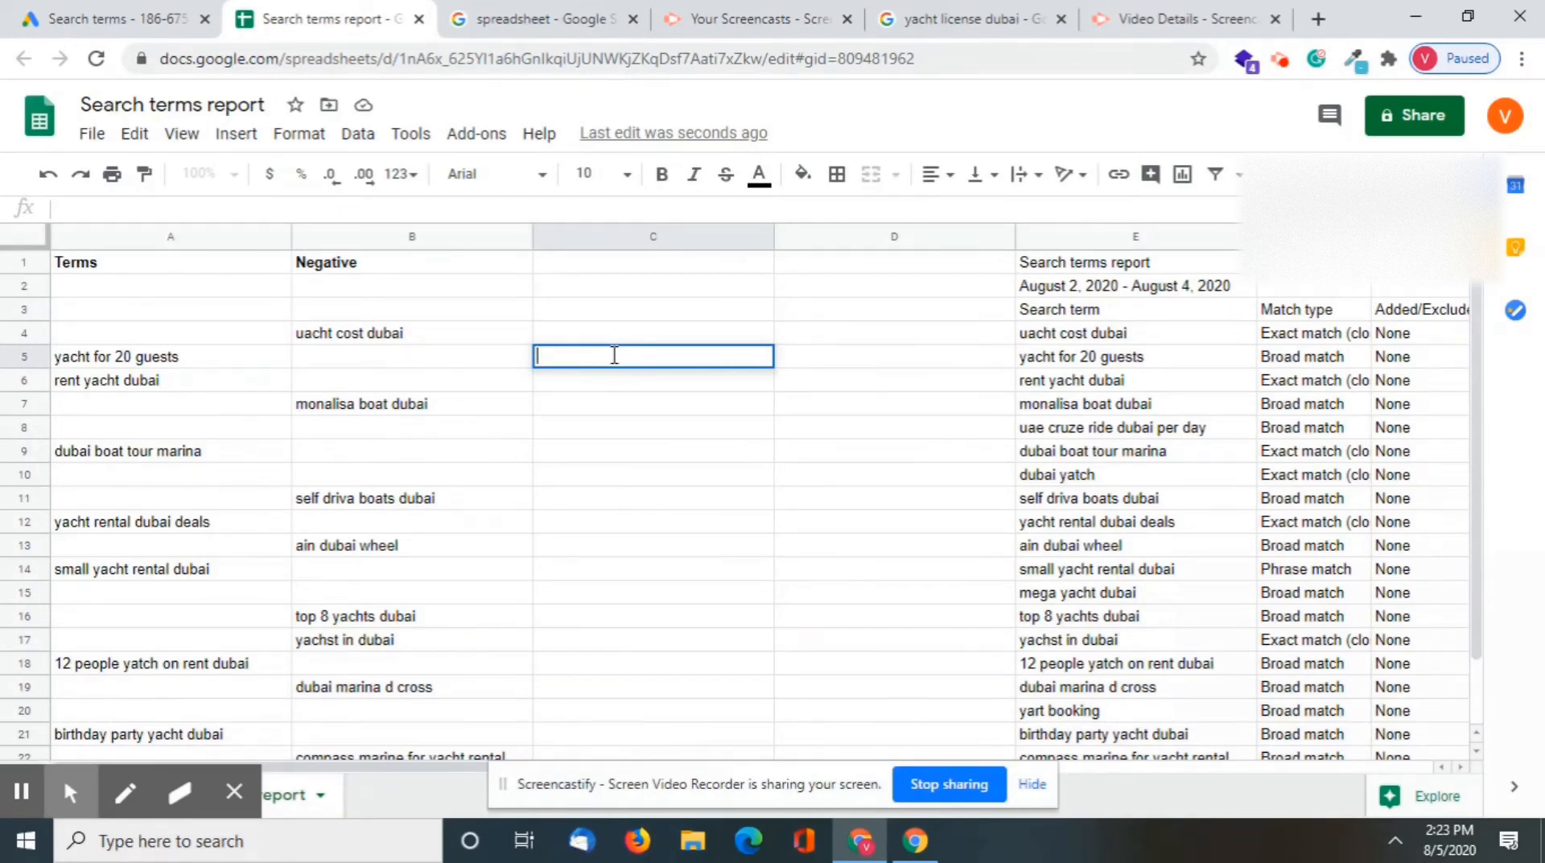
text(=)
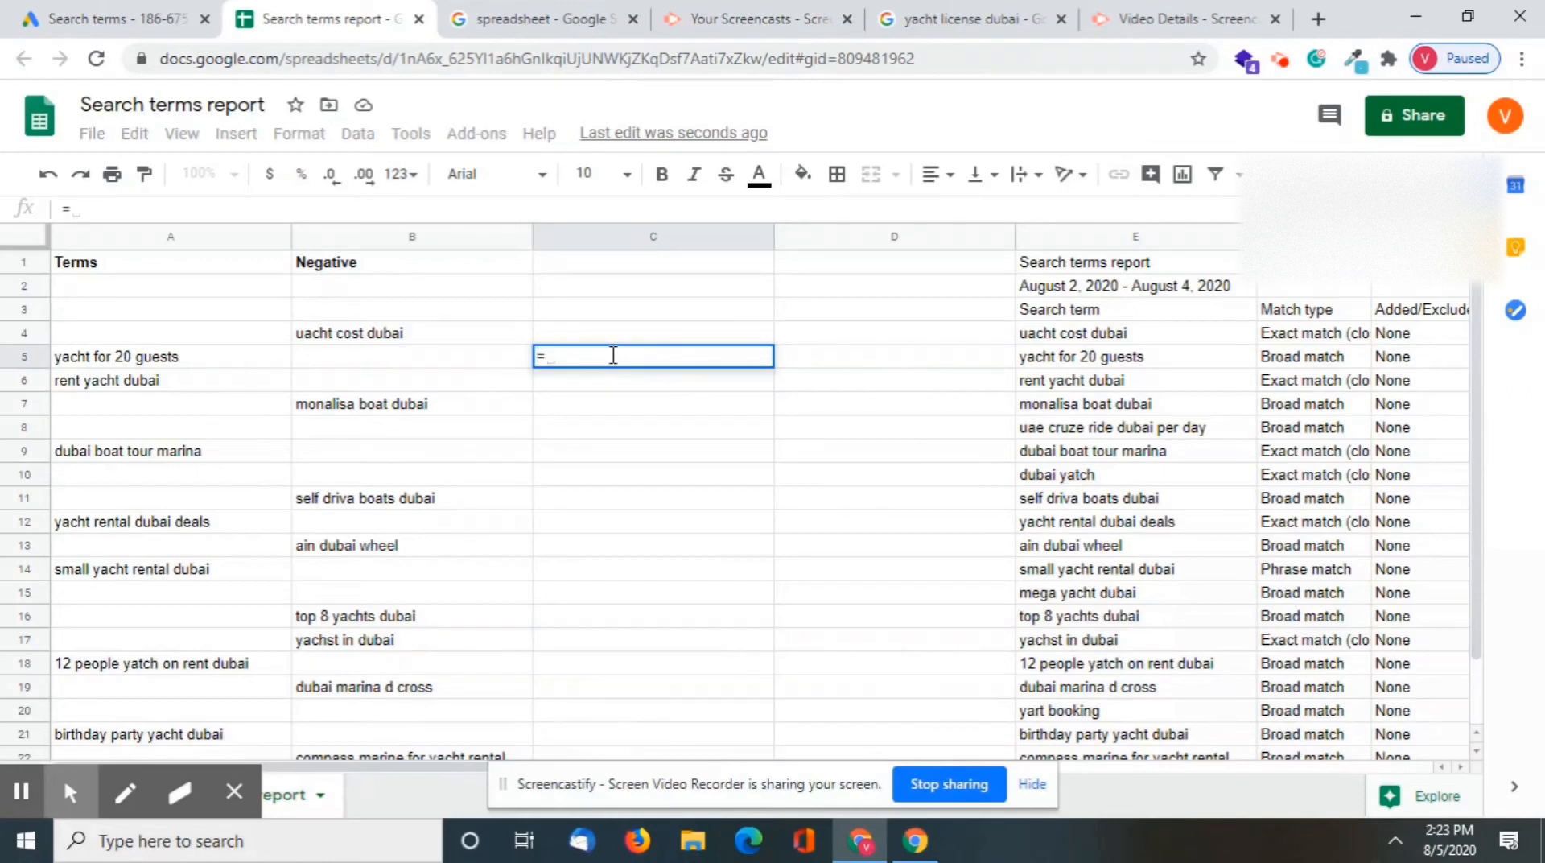
key(BackSpace)
text(=con)
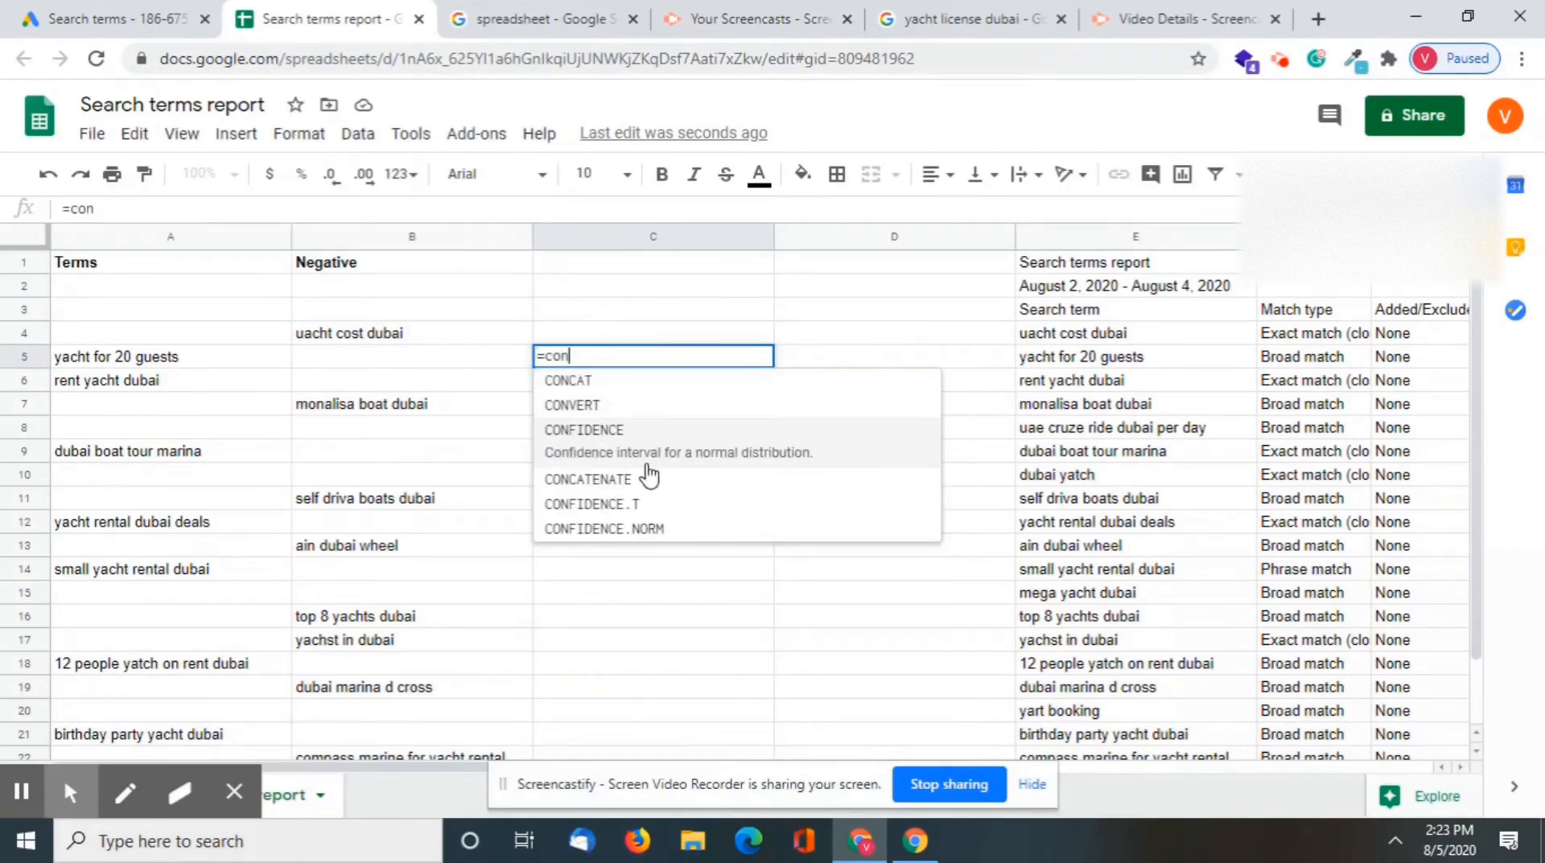
text(c)
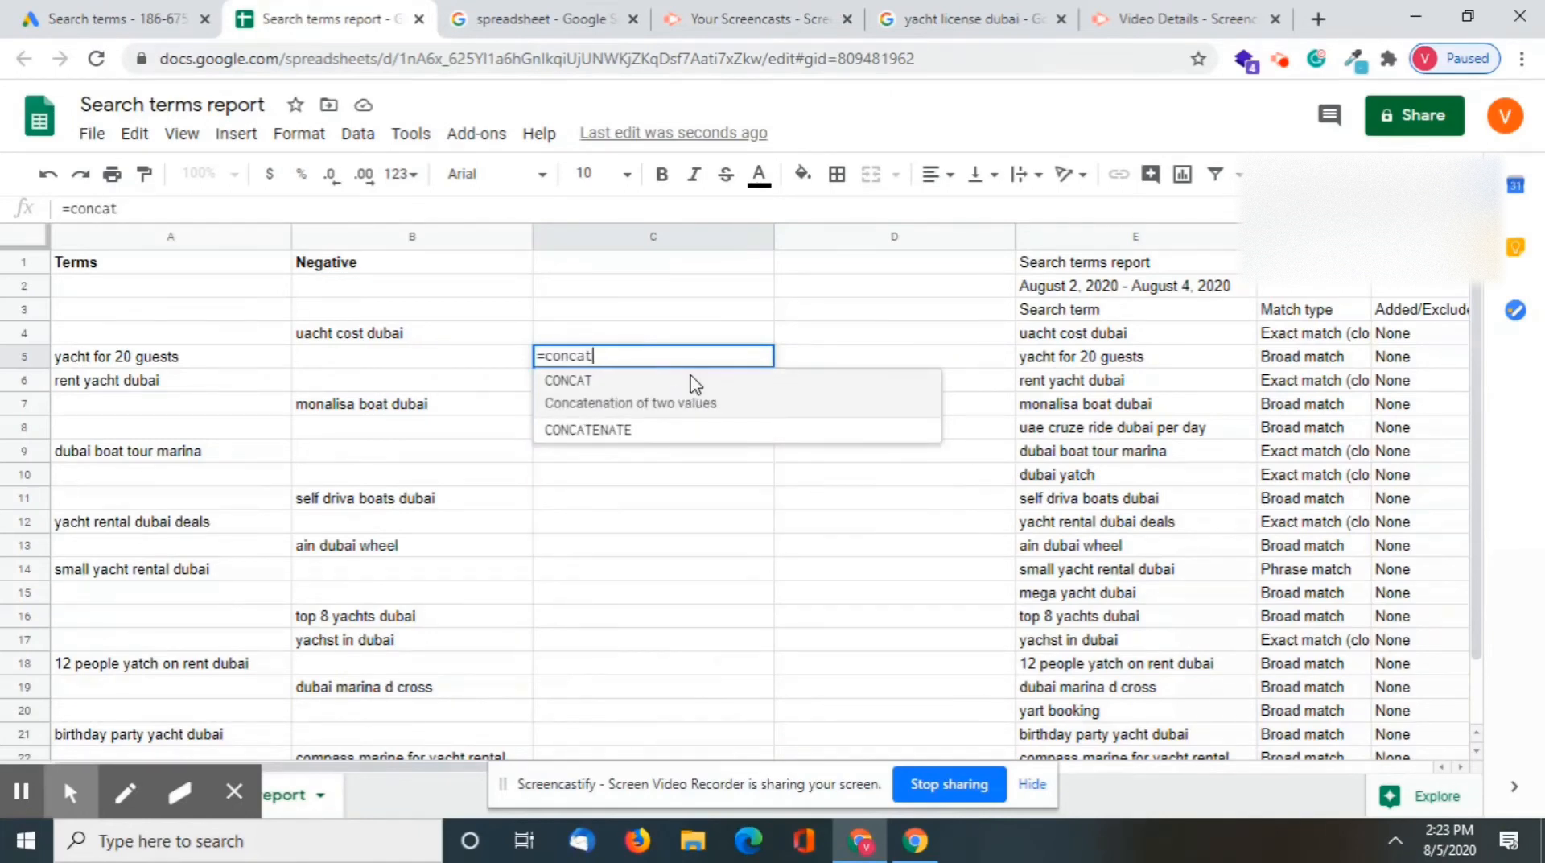
text(at)
key(BackSpace)
click(630, 432)
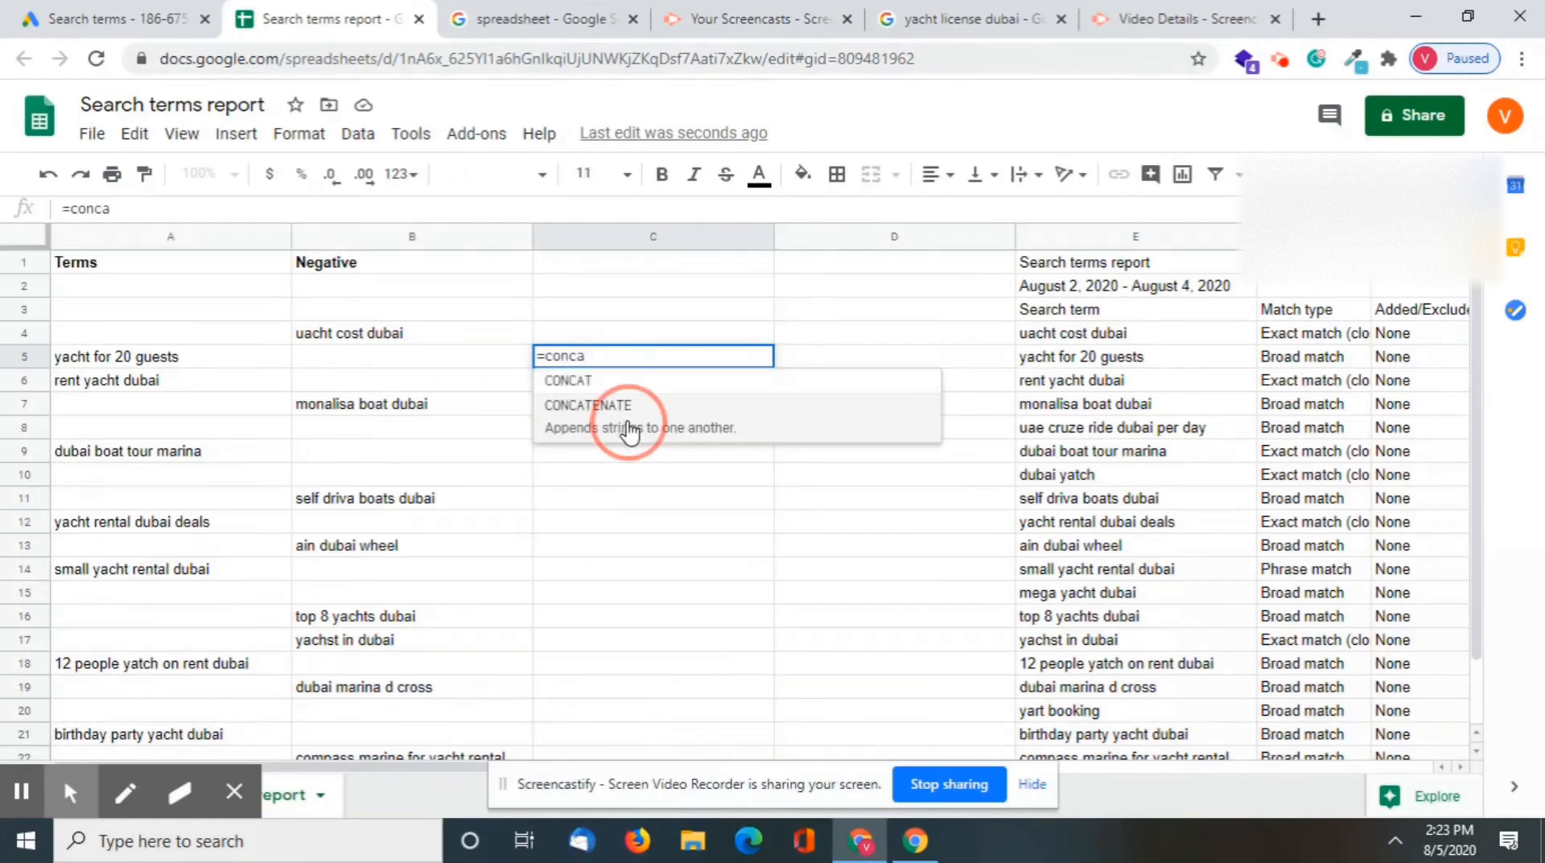
Complete the formula in cell C5 as =CONCATENATE("[",A5,"]") to wrap the term in square brackets
text(")
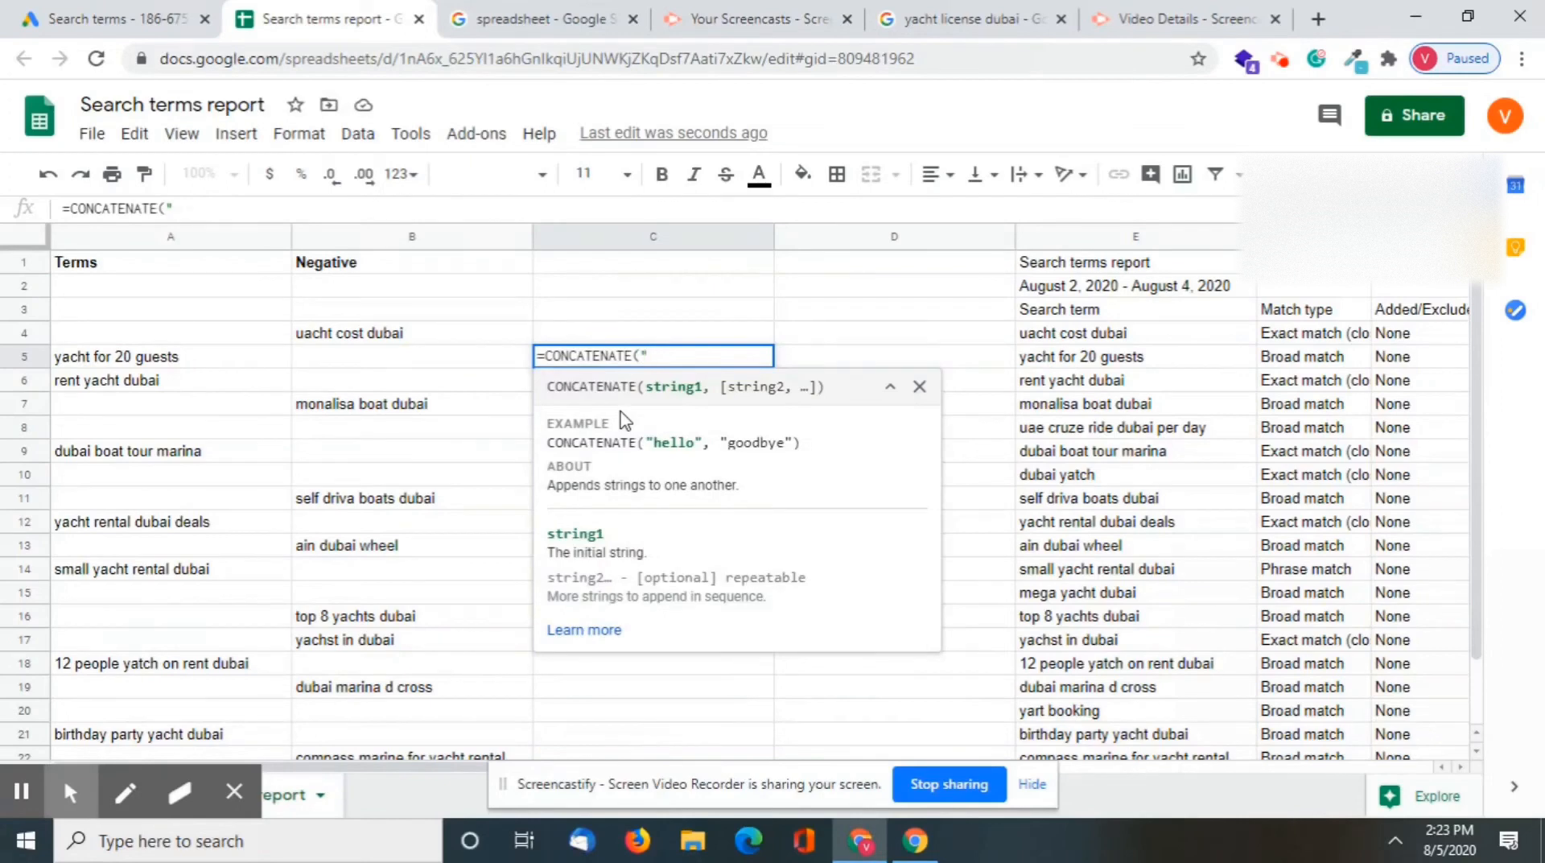
text([",)
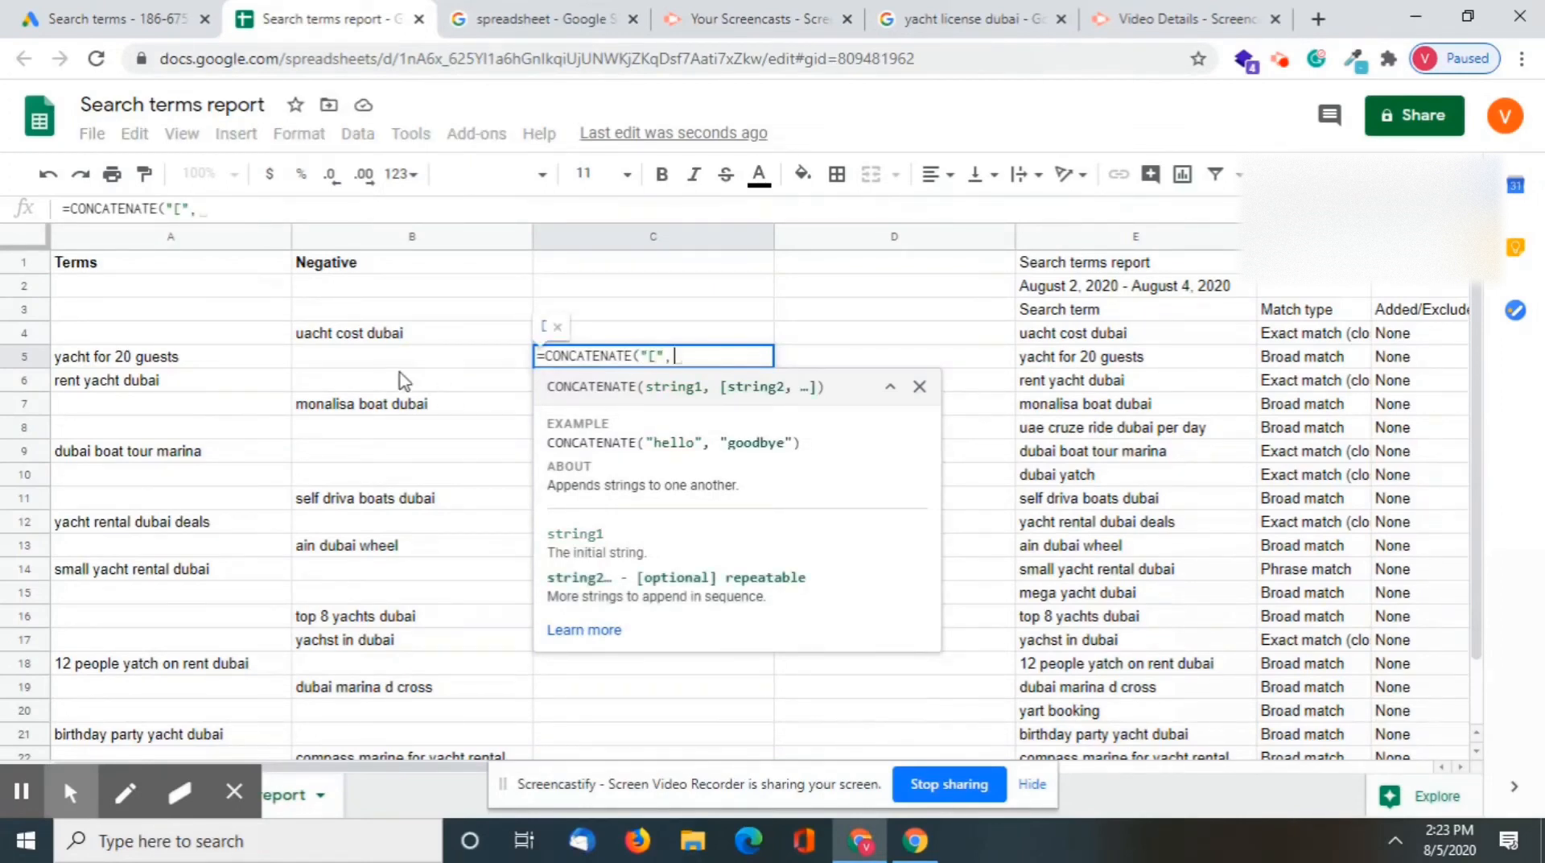
click(195, 369)
text(, )
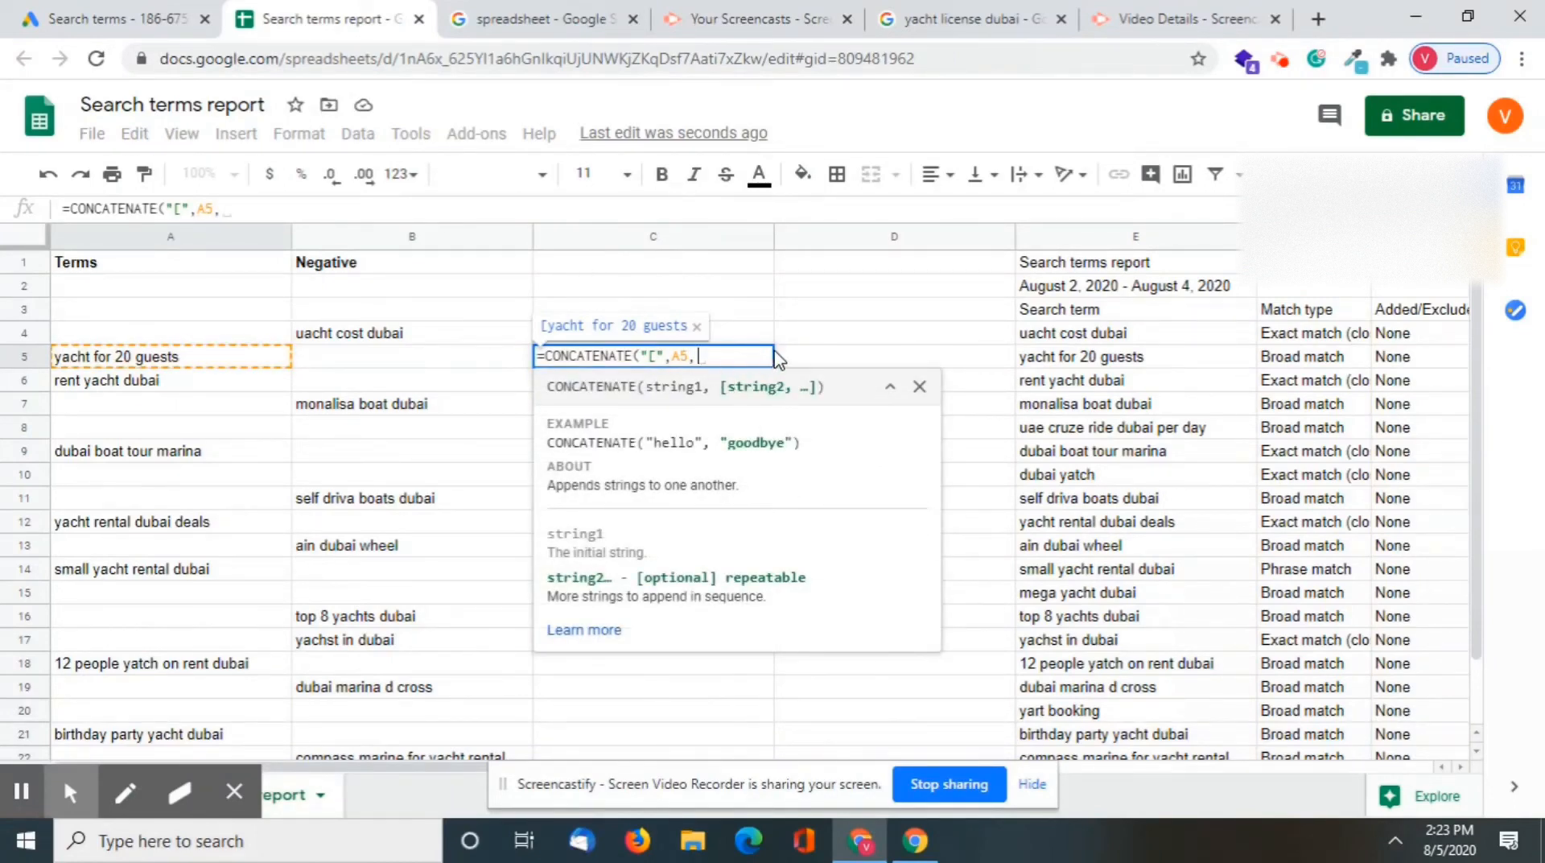
text(")
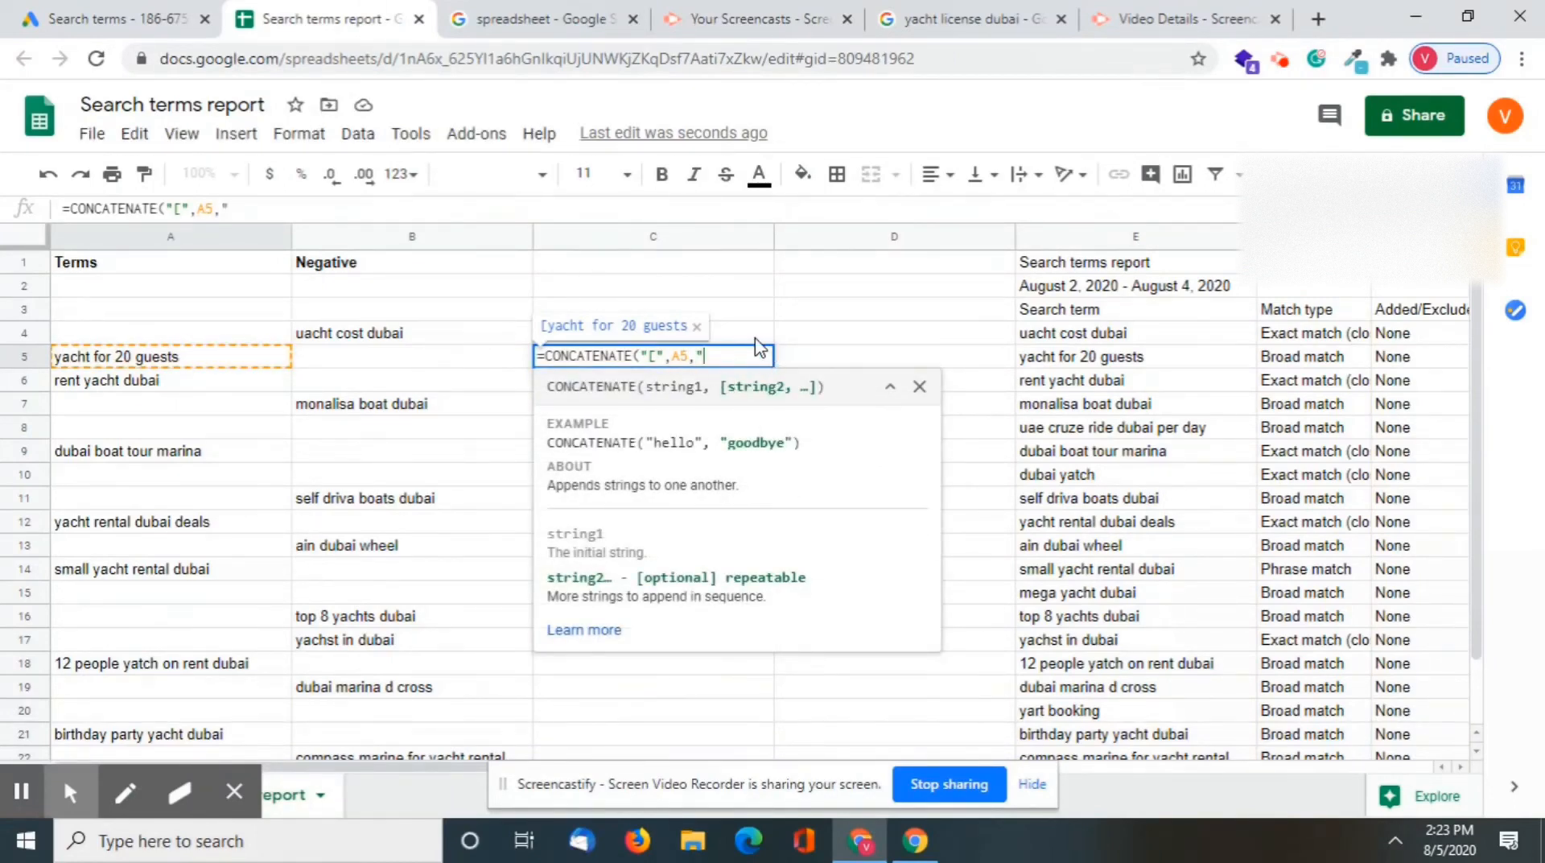
text(])
text())
key(Return)
click(716, 360)
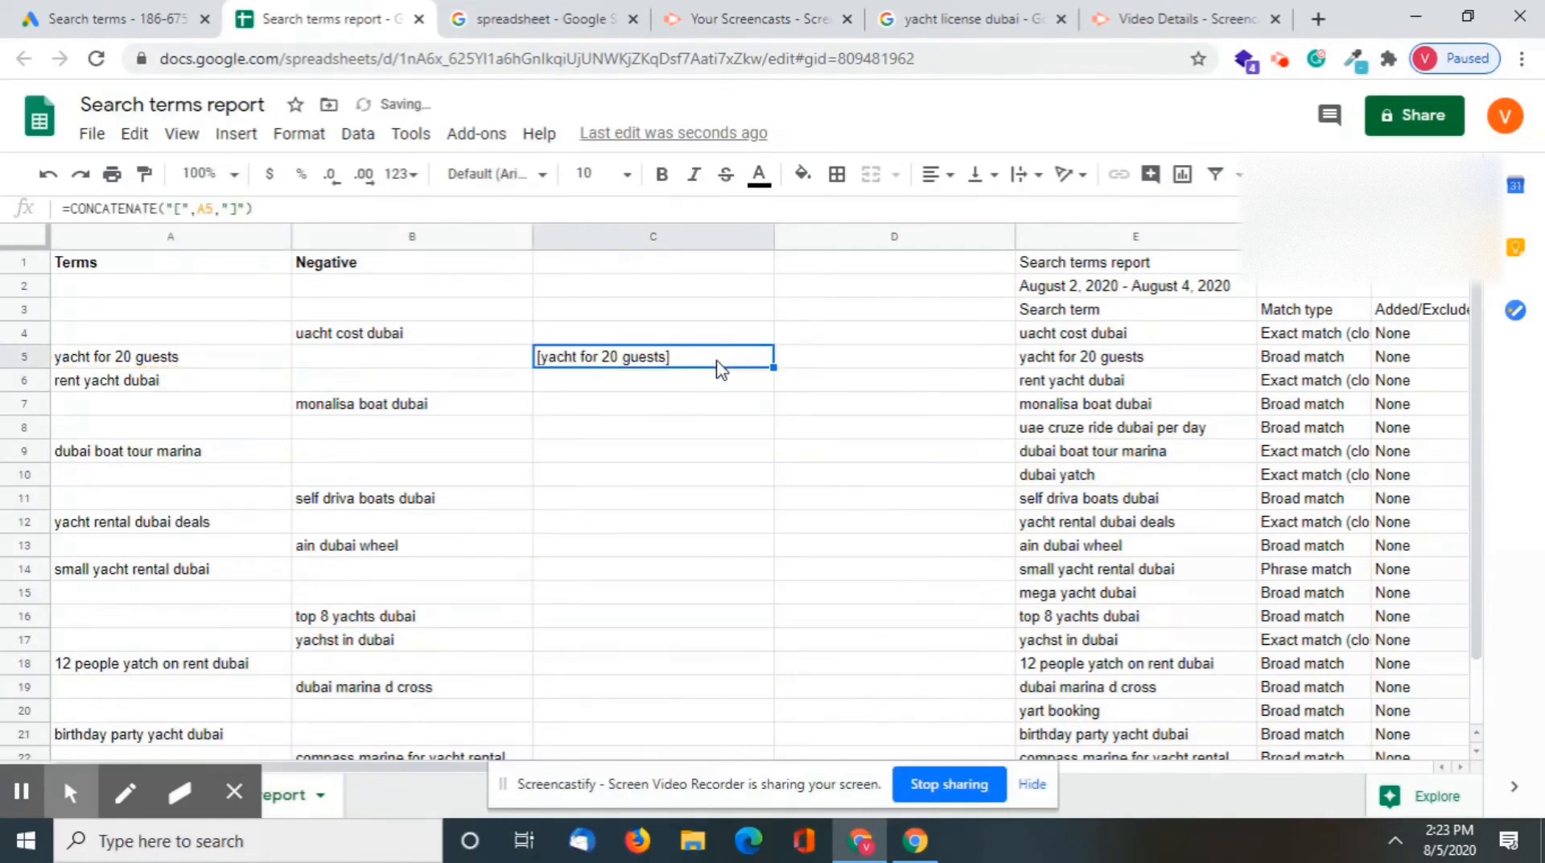
click(169, 236)
right_click(175, 240)
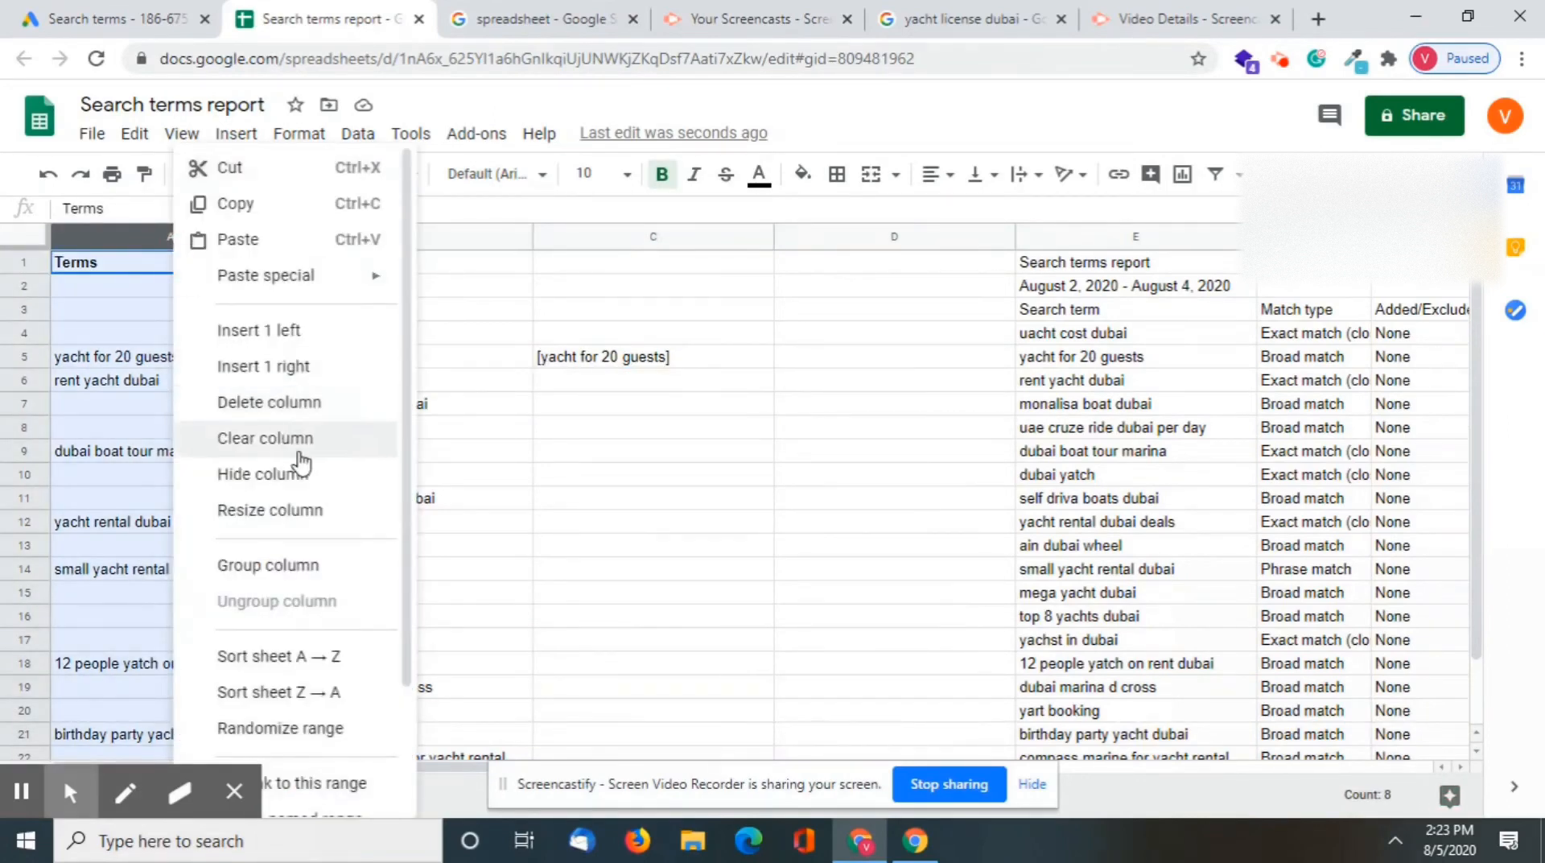
click(563, 285)
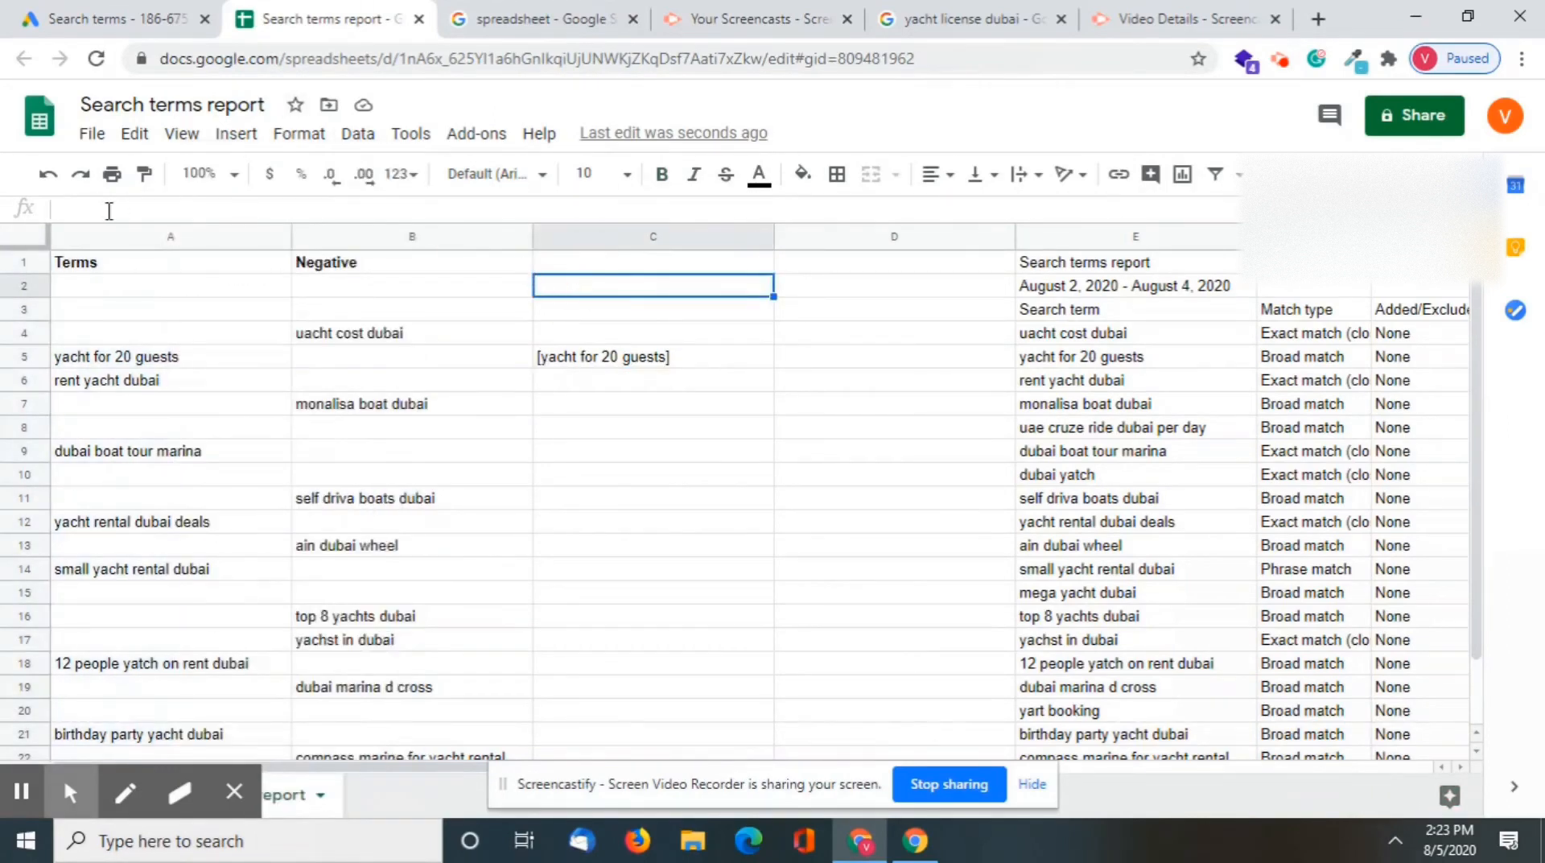
click(93, 133)
click(648, 475)
key(ctrl+a)
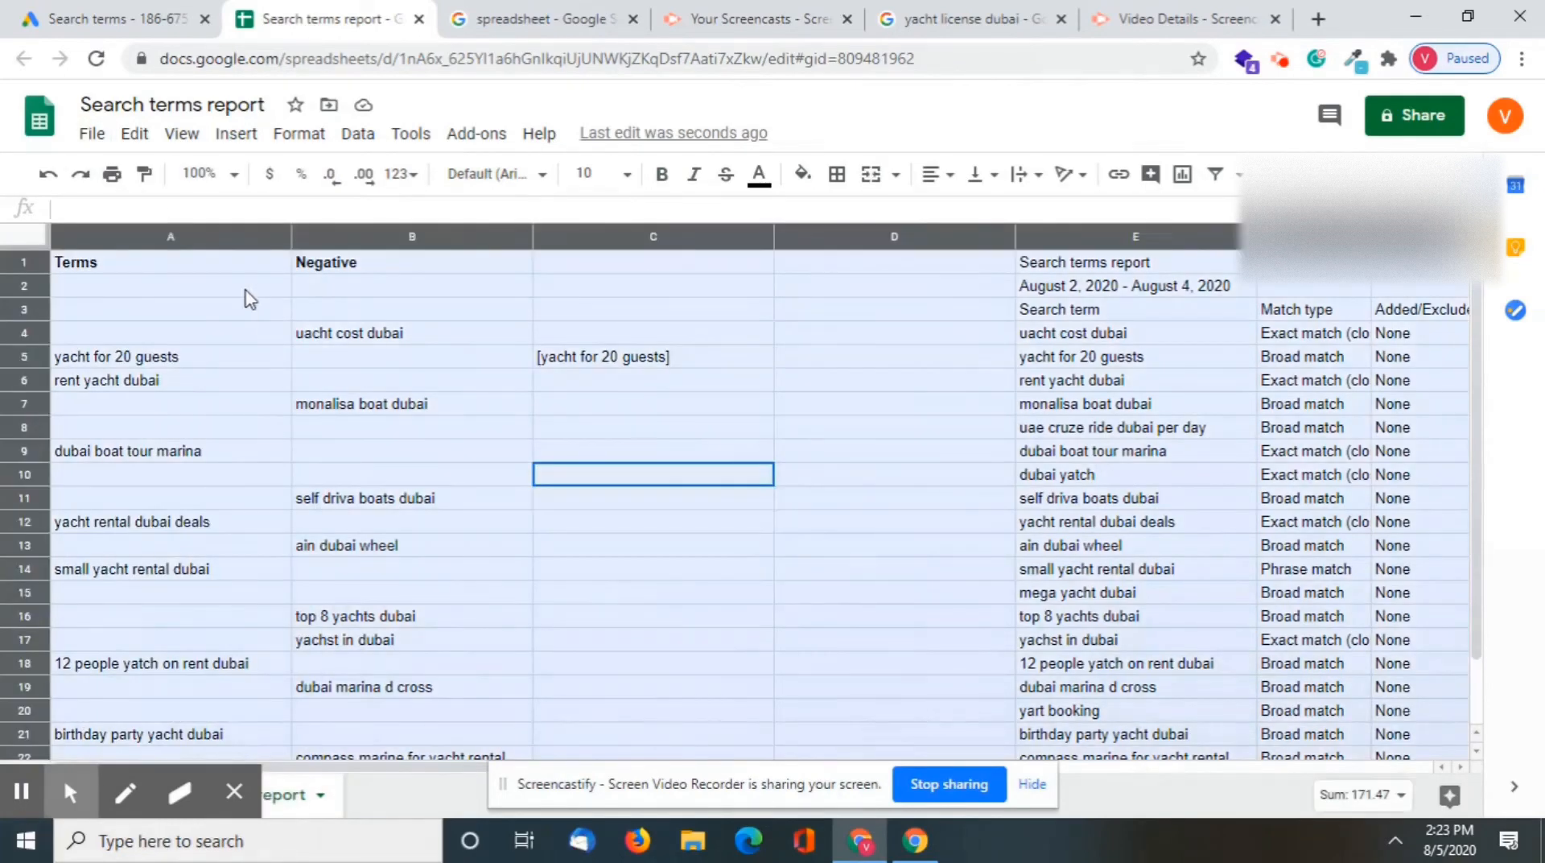
right_click(190, 251)
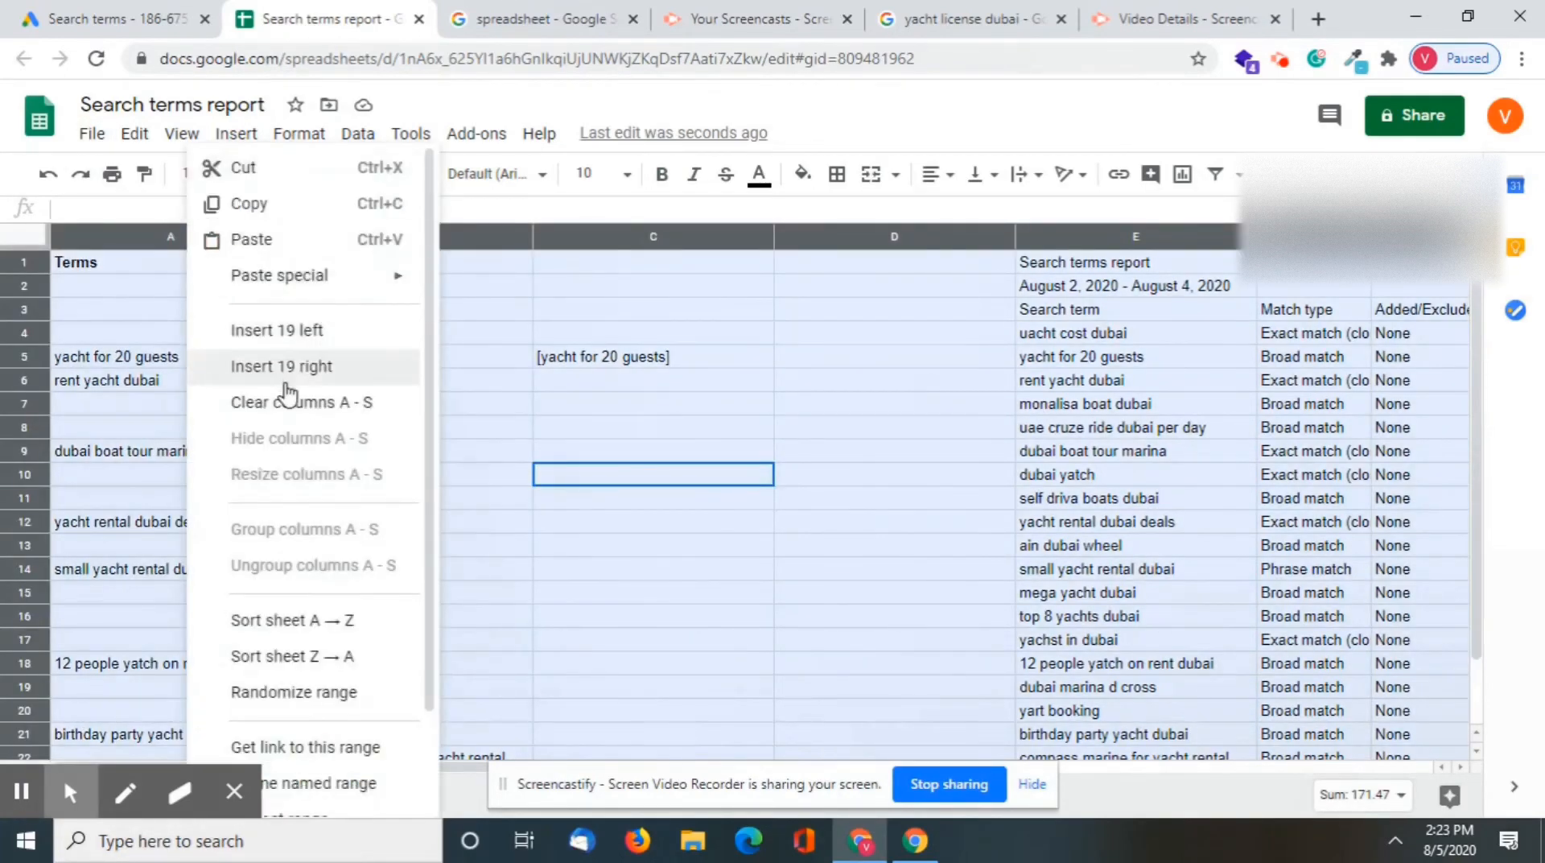
click(718, 335)
Select the whole sheet and create a filter on its header row
key(ctrl+a)
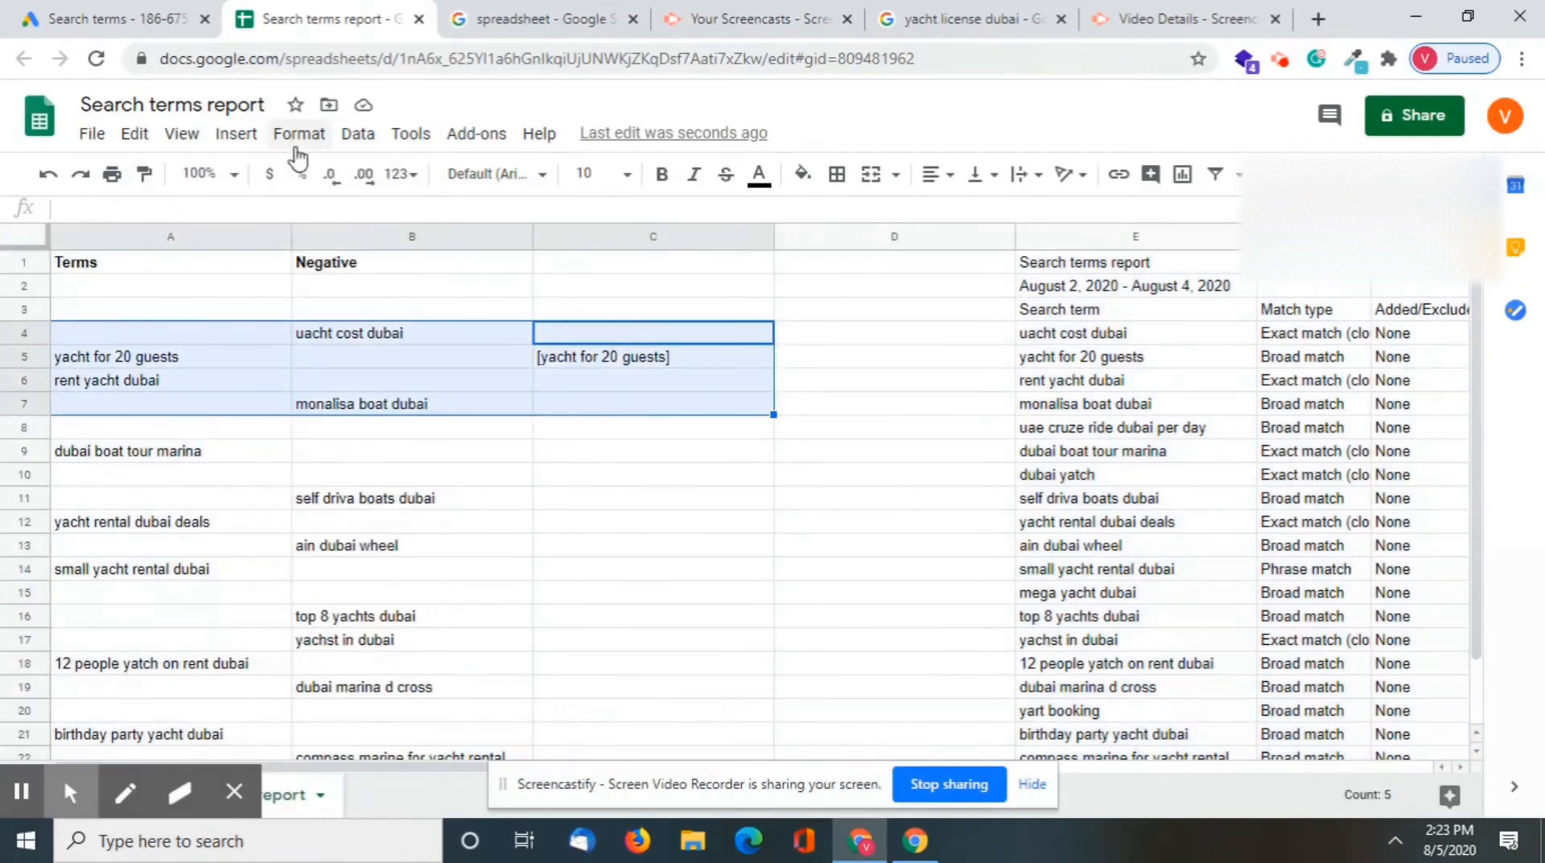
key(ctrl+a)
click(355, 135)
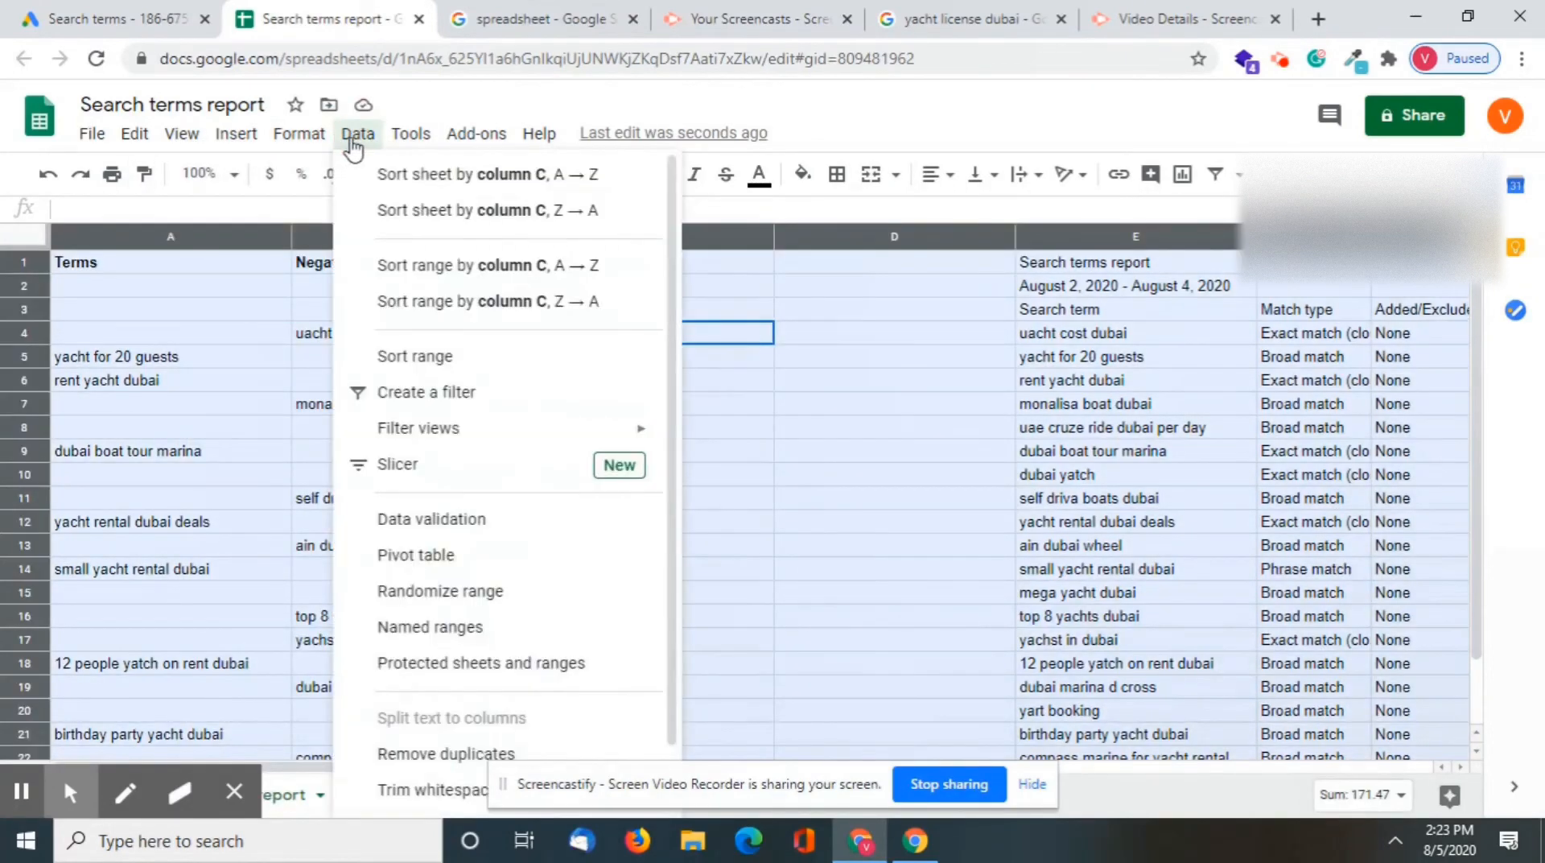
click(486, 396)
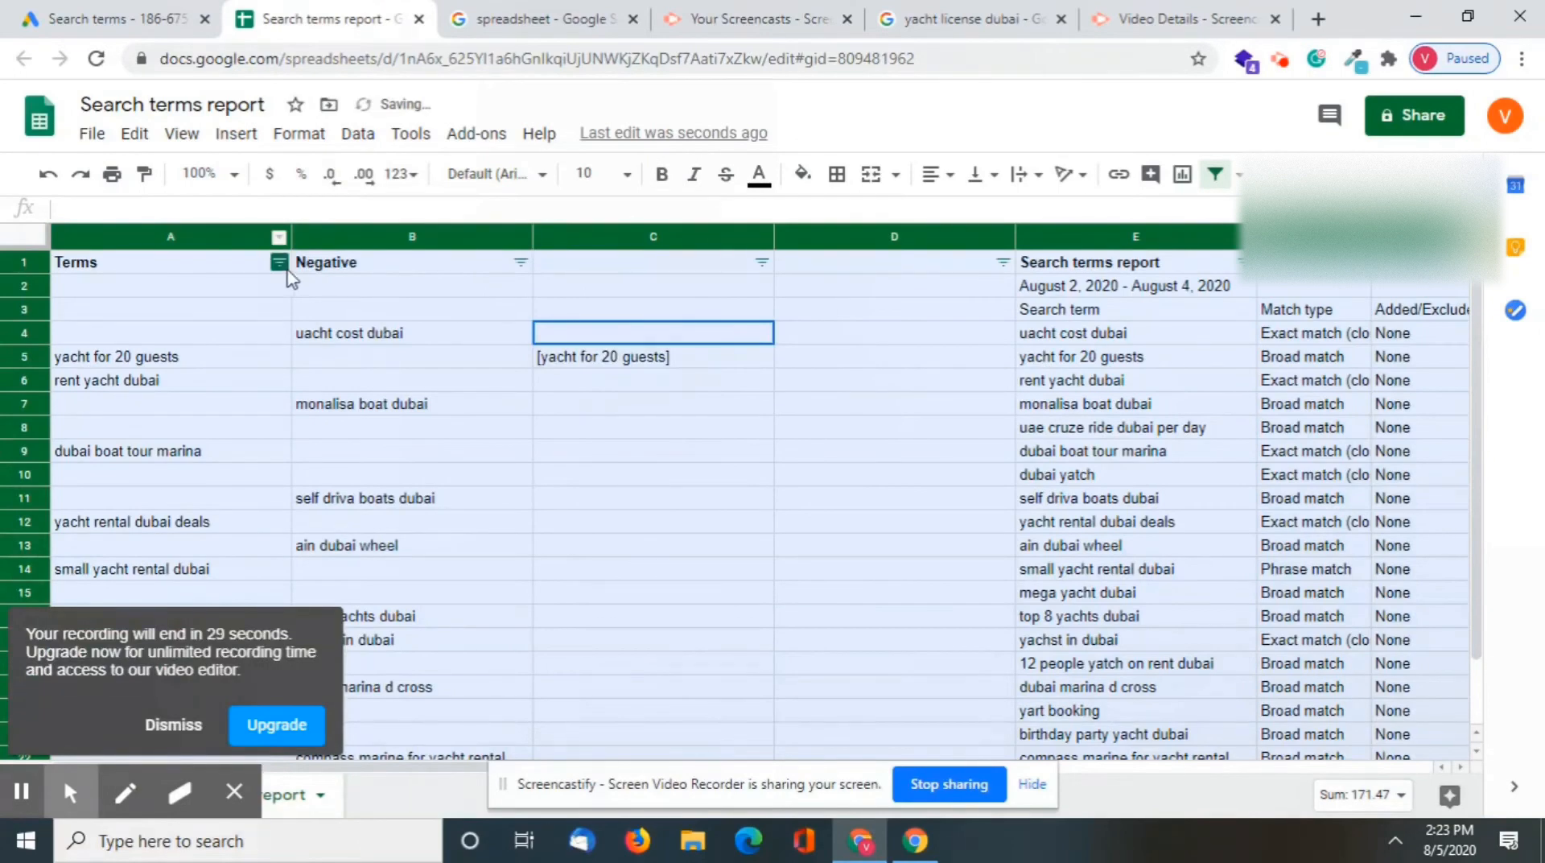
click(278, 262)
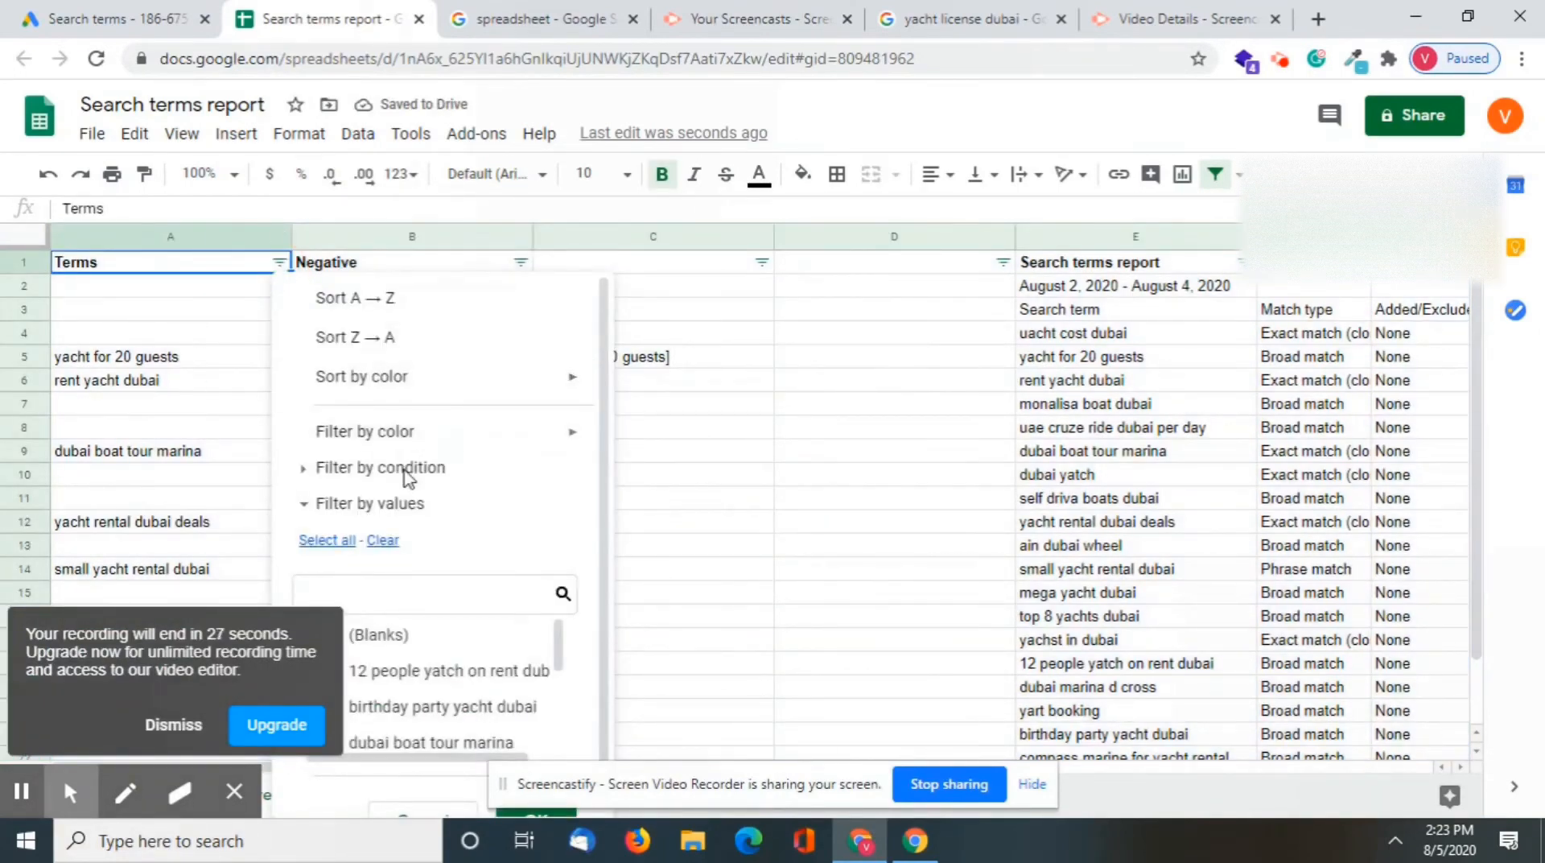
scroll(413, 529, down, 1)
click(439, 594)
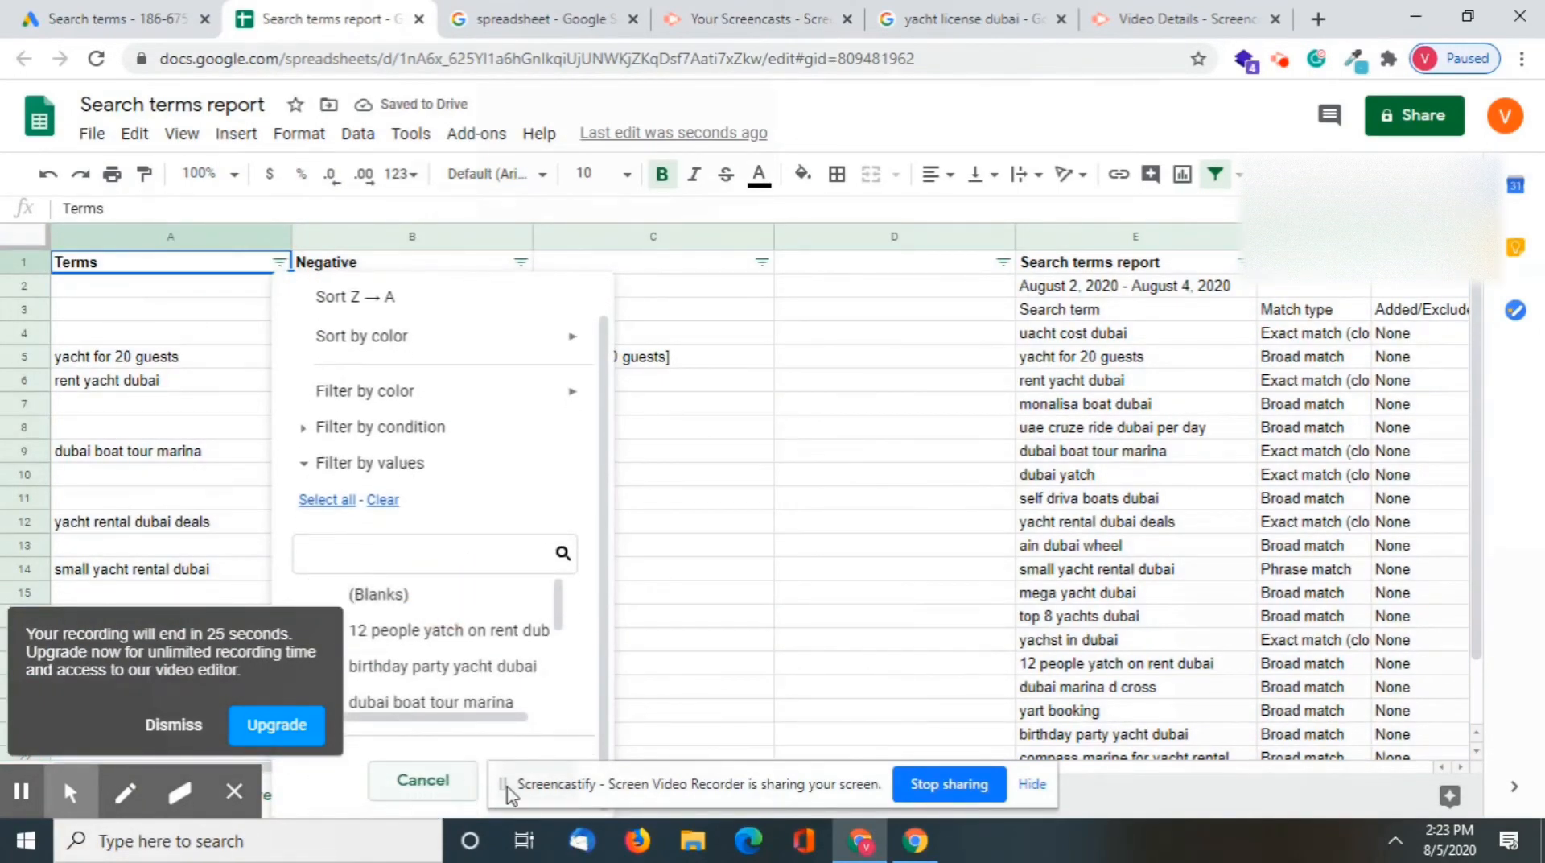
click(1030, 785)
click(534, 779)
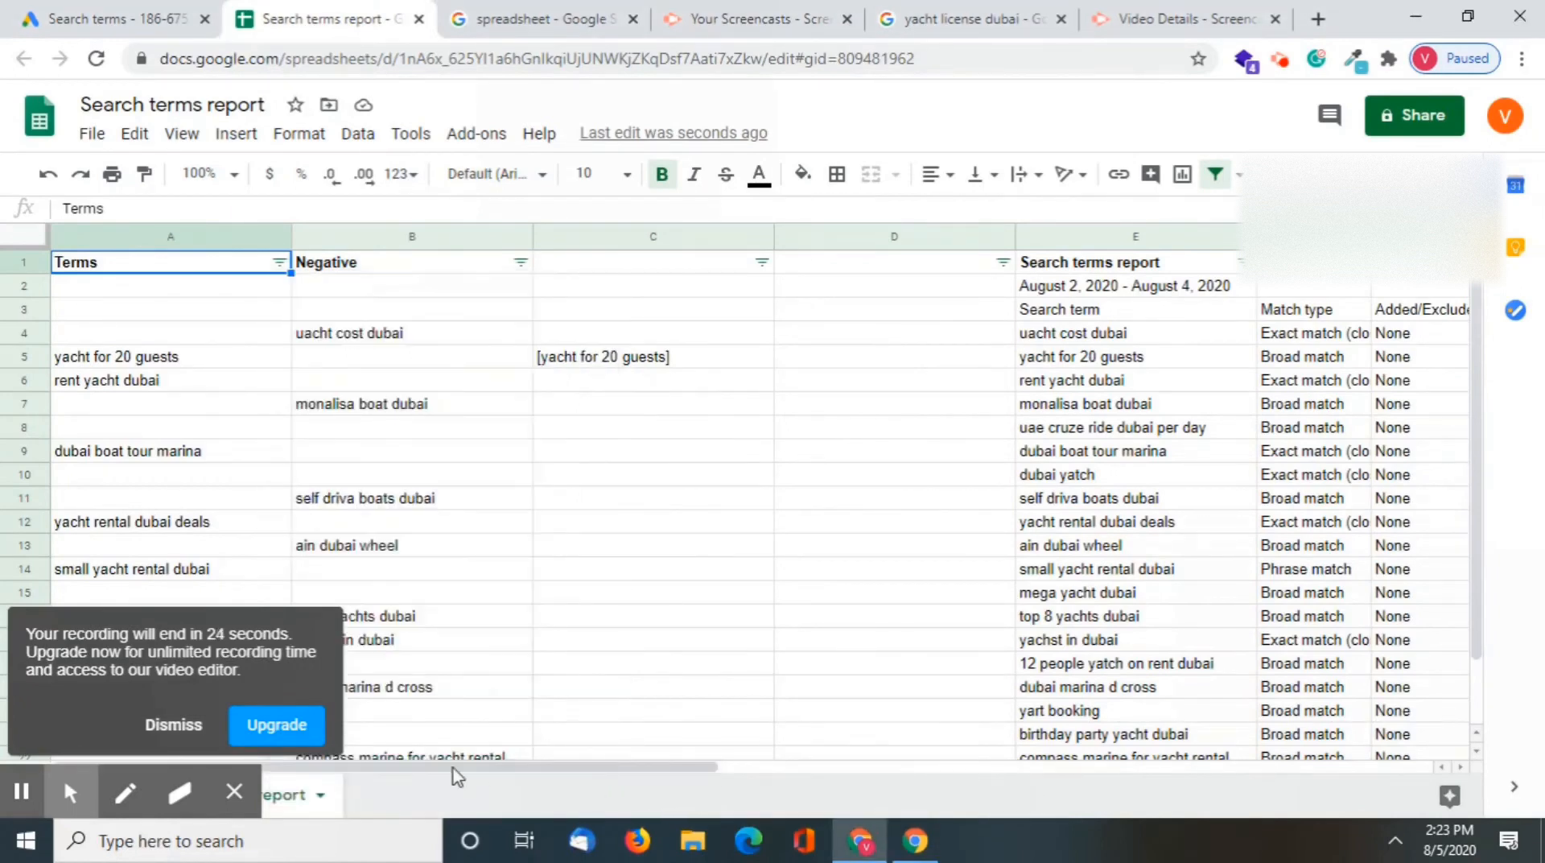
click(278, 262)
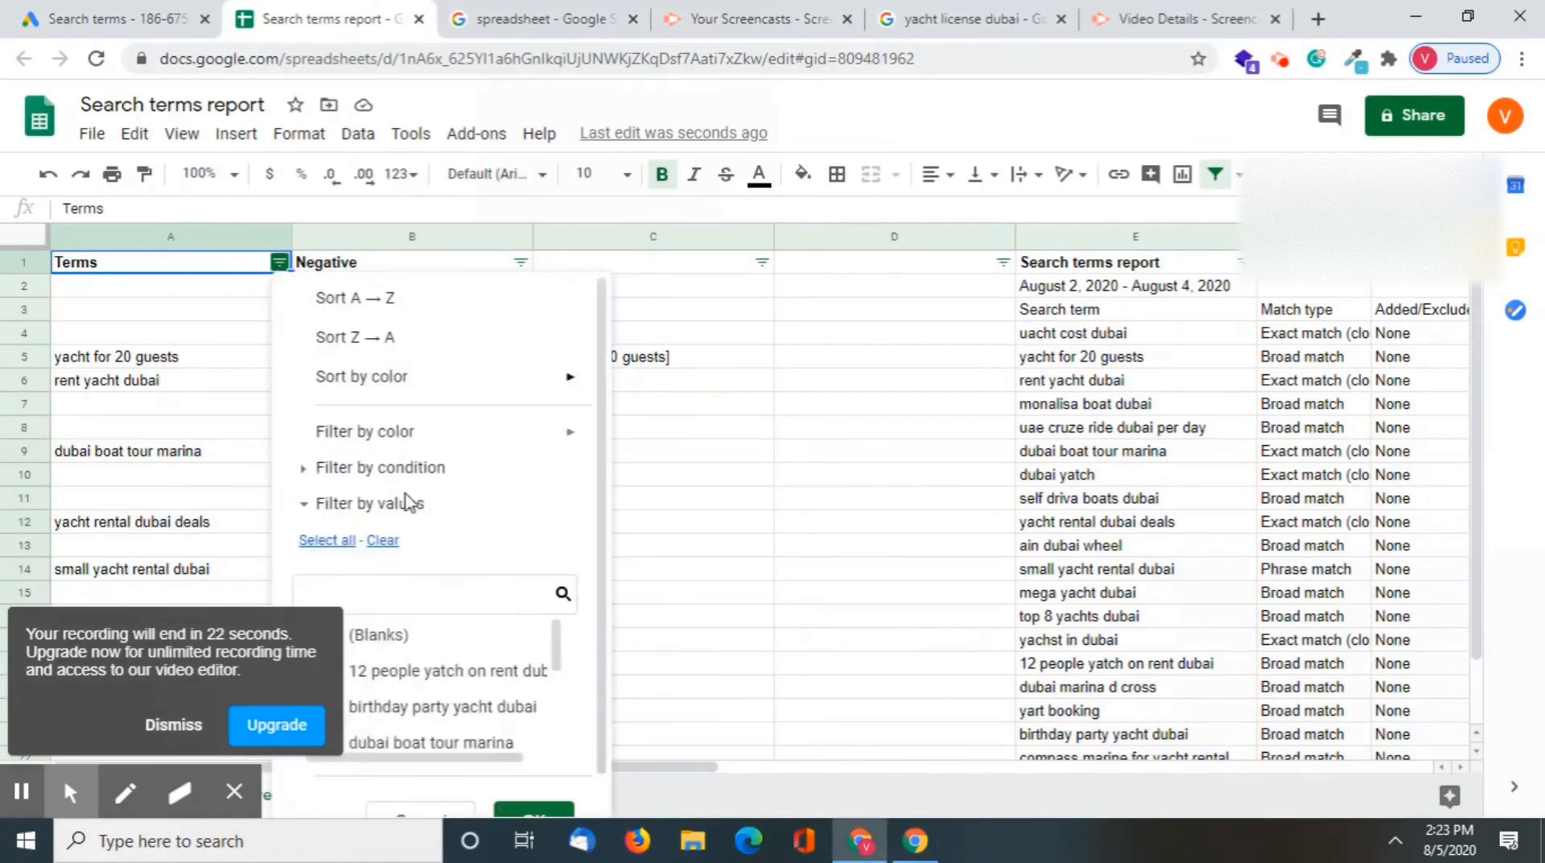
scroll(531, 809, down, 1)
click(550, 806)
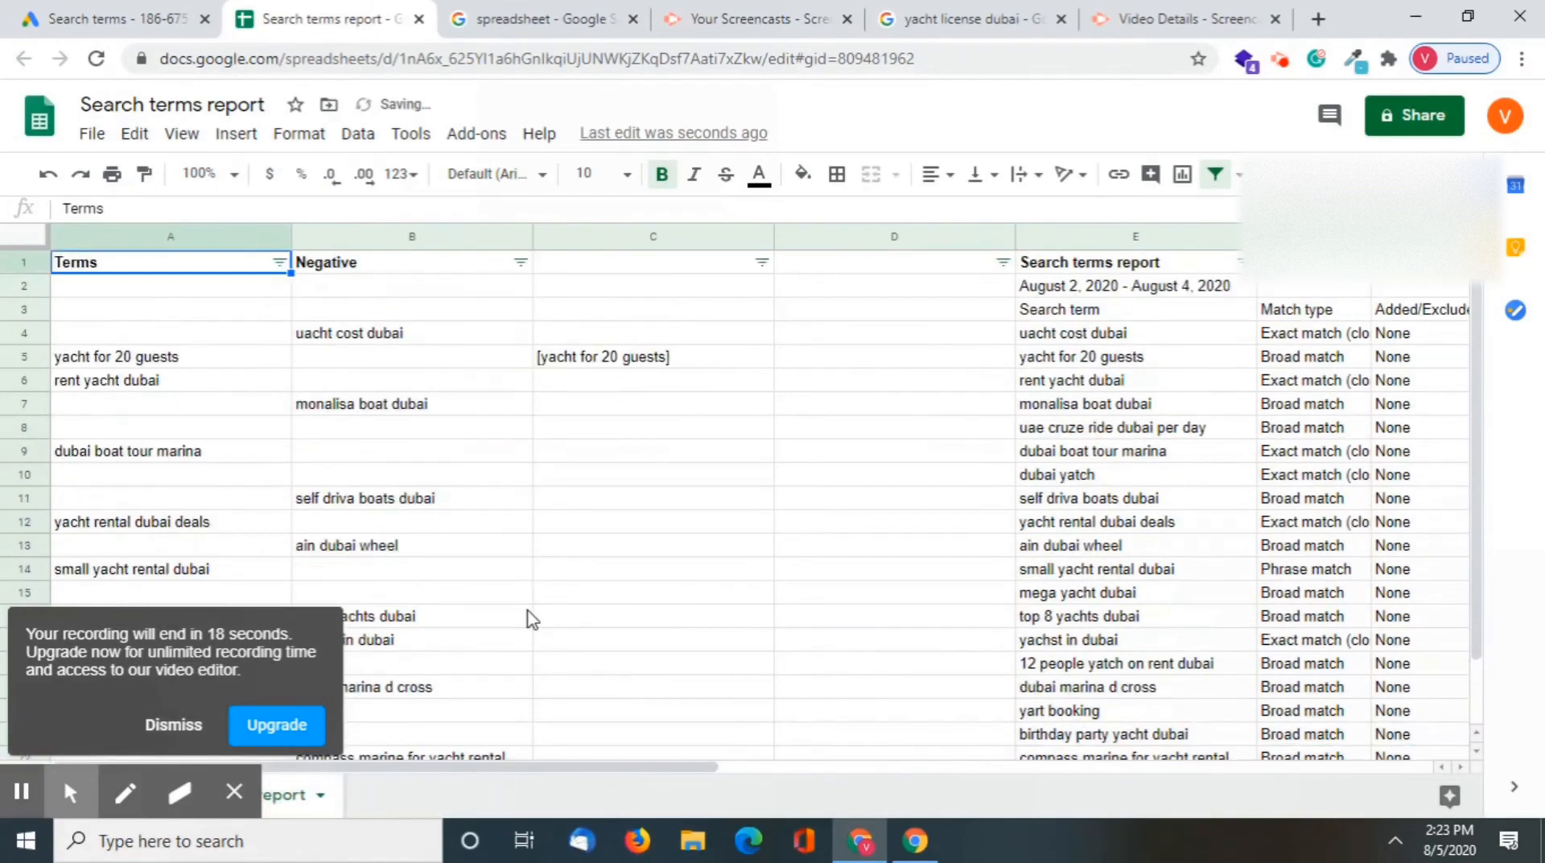
Filter the Terms column to exclude blanks and dismiss the recording time notice
click(279, 264)
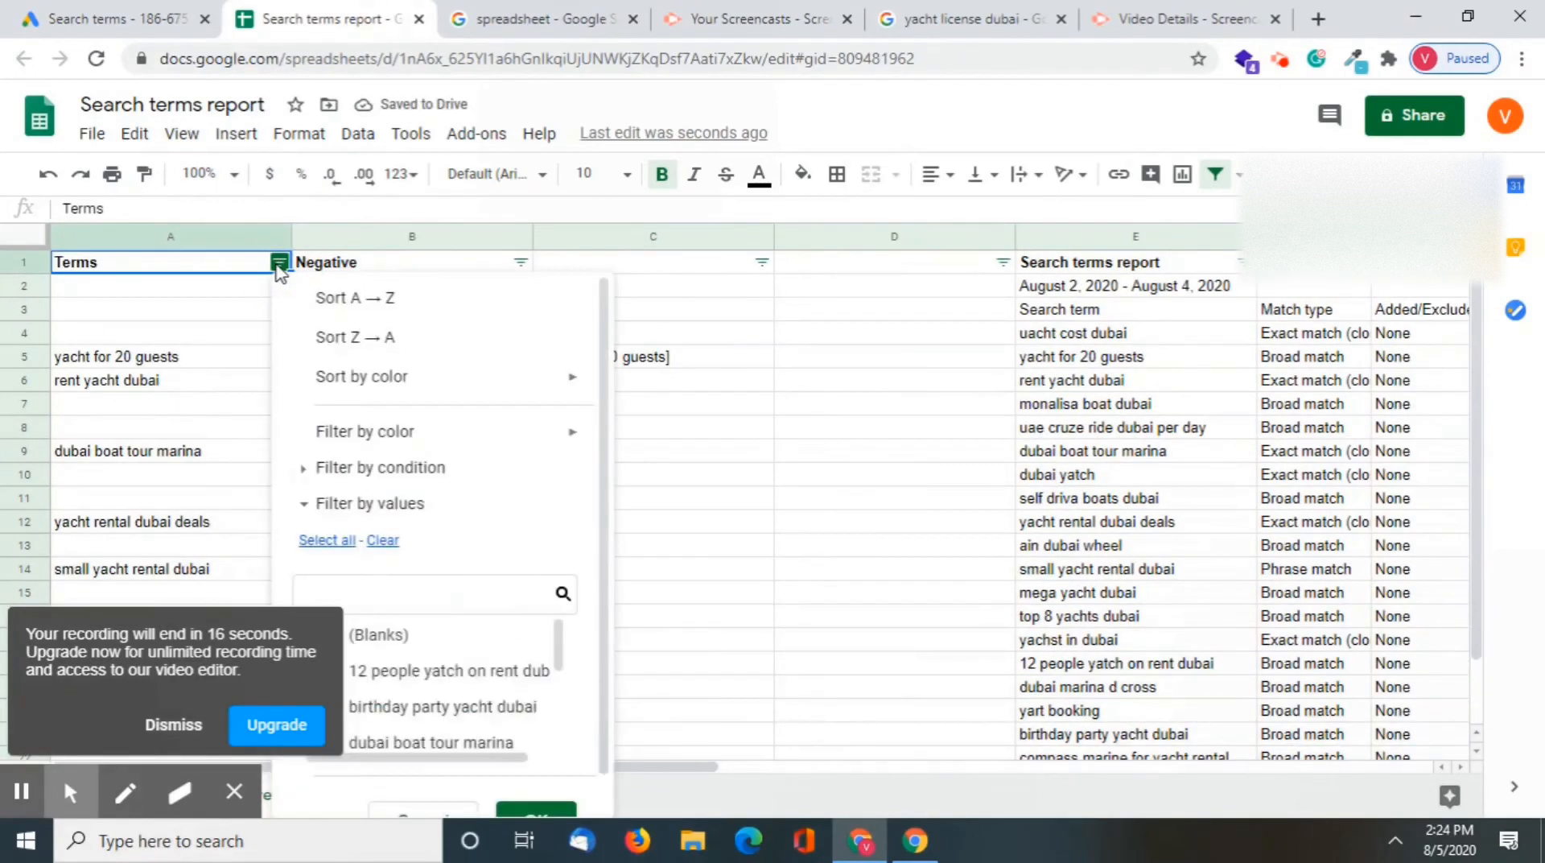
click(414, 633)
scroll(547, 817, down, 1)
click(555, 800)
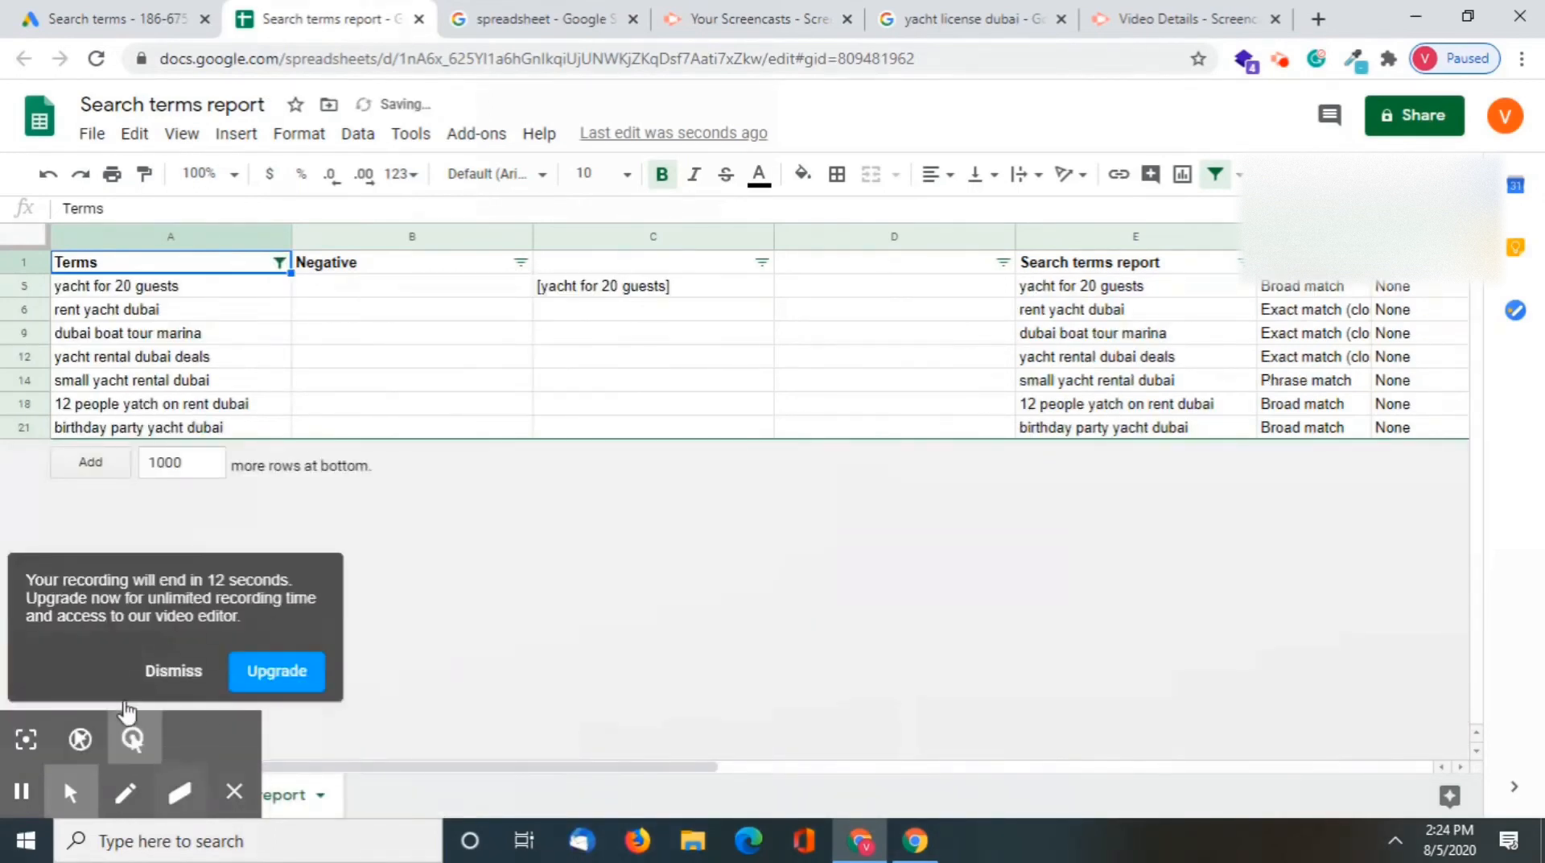
click(181, 671)
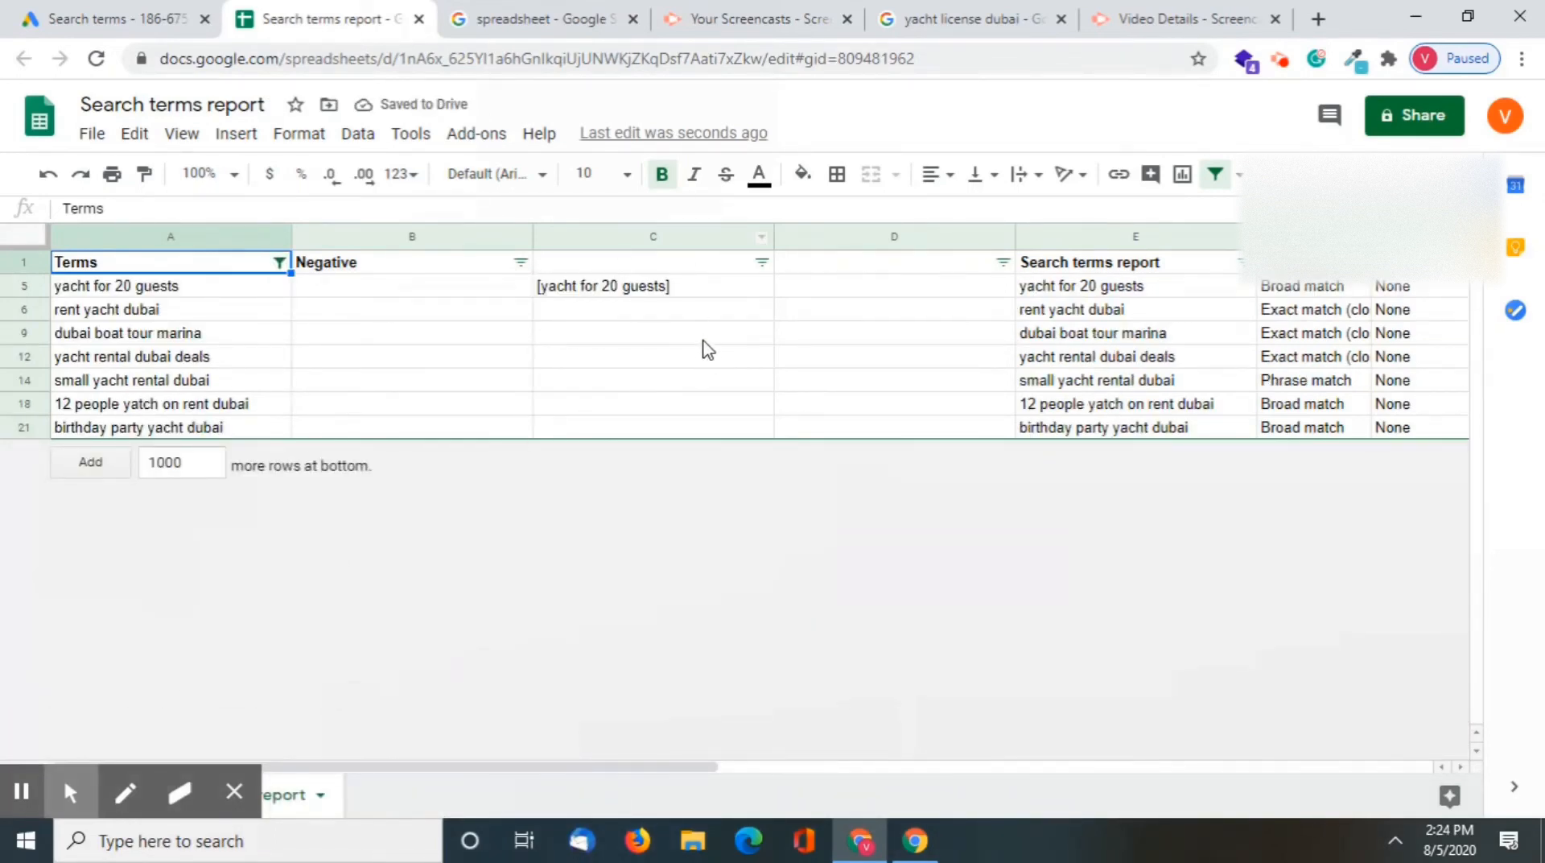
Fill the CONCATENATE formula from C5 down column C to row 21, covering every filtered term
click(678, 291)
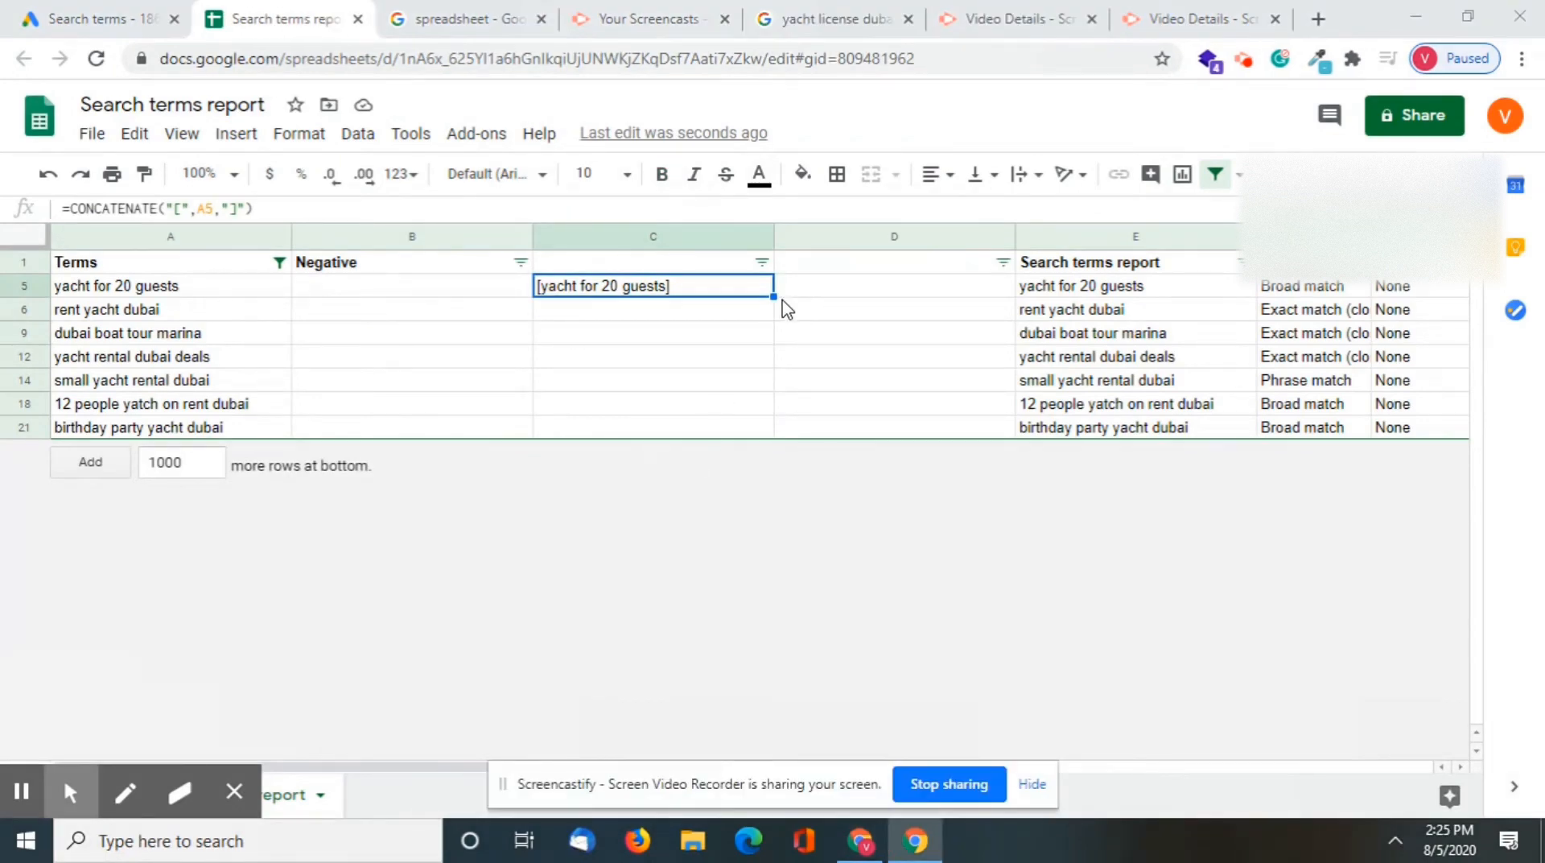
drag(774, 297, 765, 435)
click(700, 492)
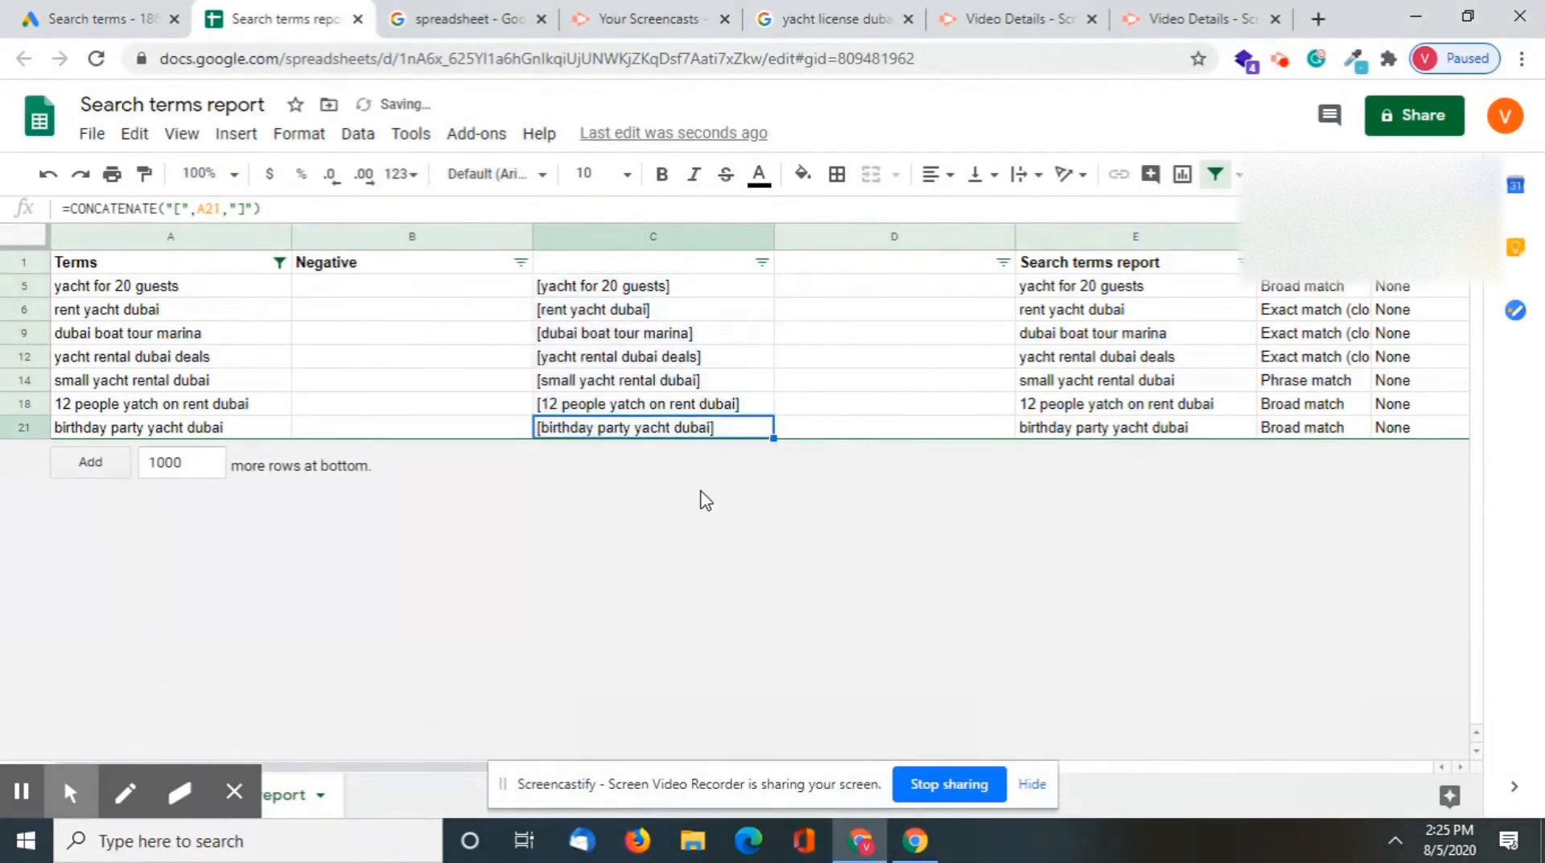
Copy the bracketed terms in column C, from "[yacht for 20 guests]" to "[birthday party yacht dubai]"
click(741, 283)
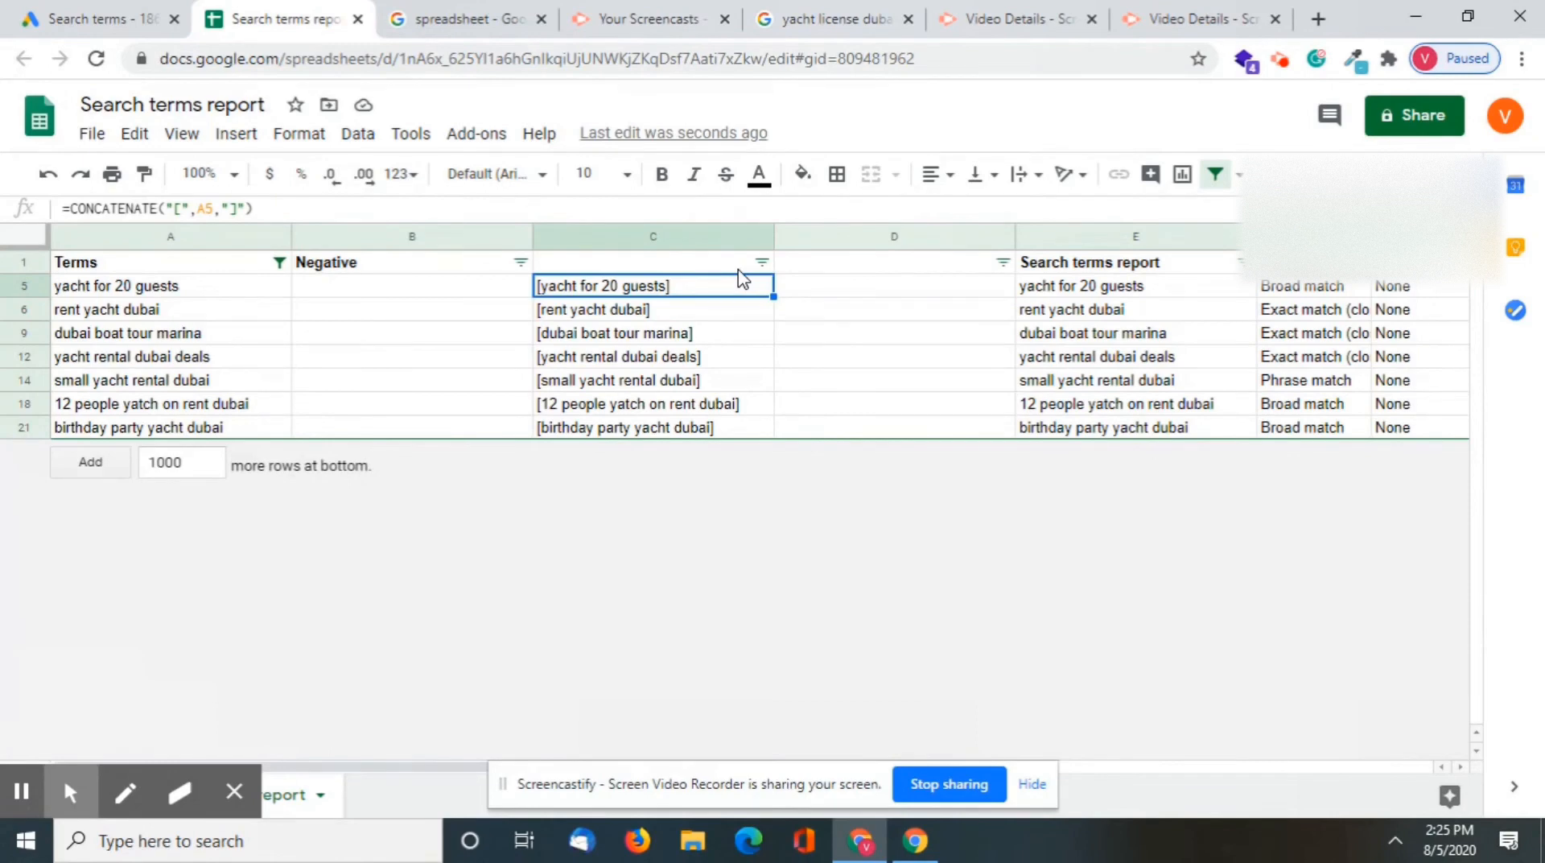
key(ctrl+shift+Down)
key(ctrl+c)
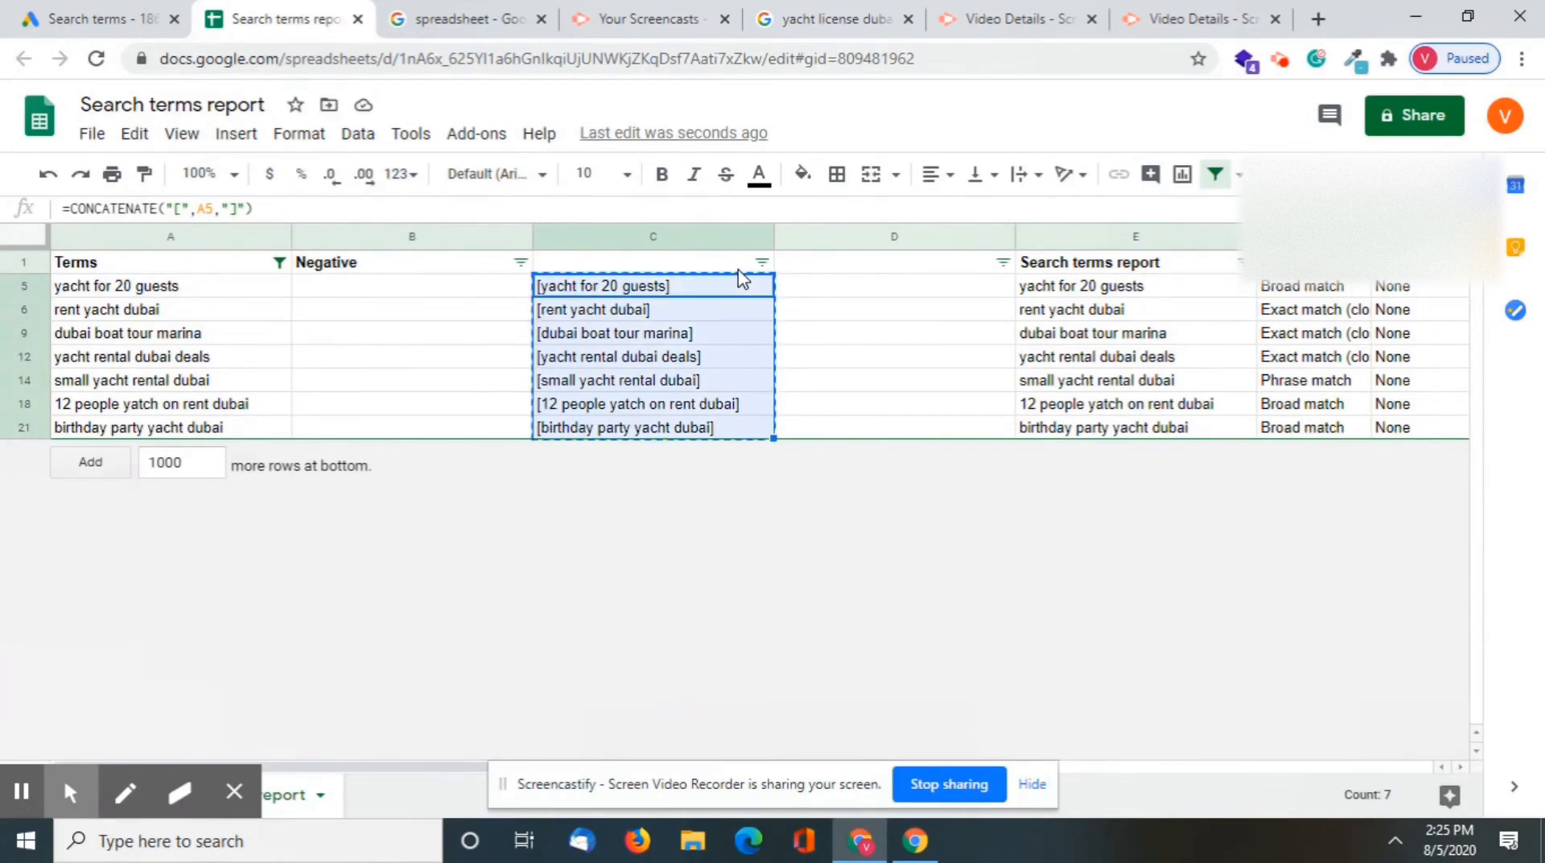
Switch to Google Ads and start adding search keywords to the Combination ad group of the Fresh New campaign
click(36, 10)
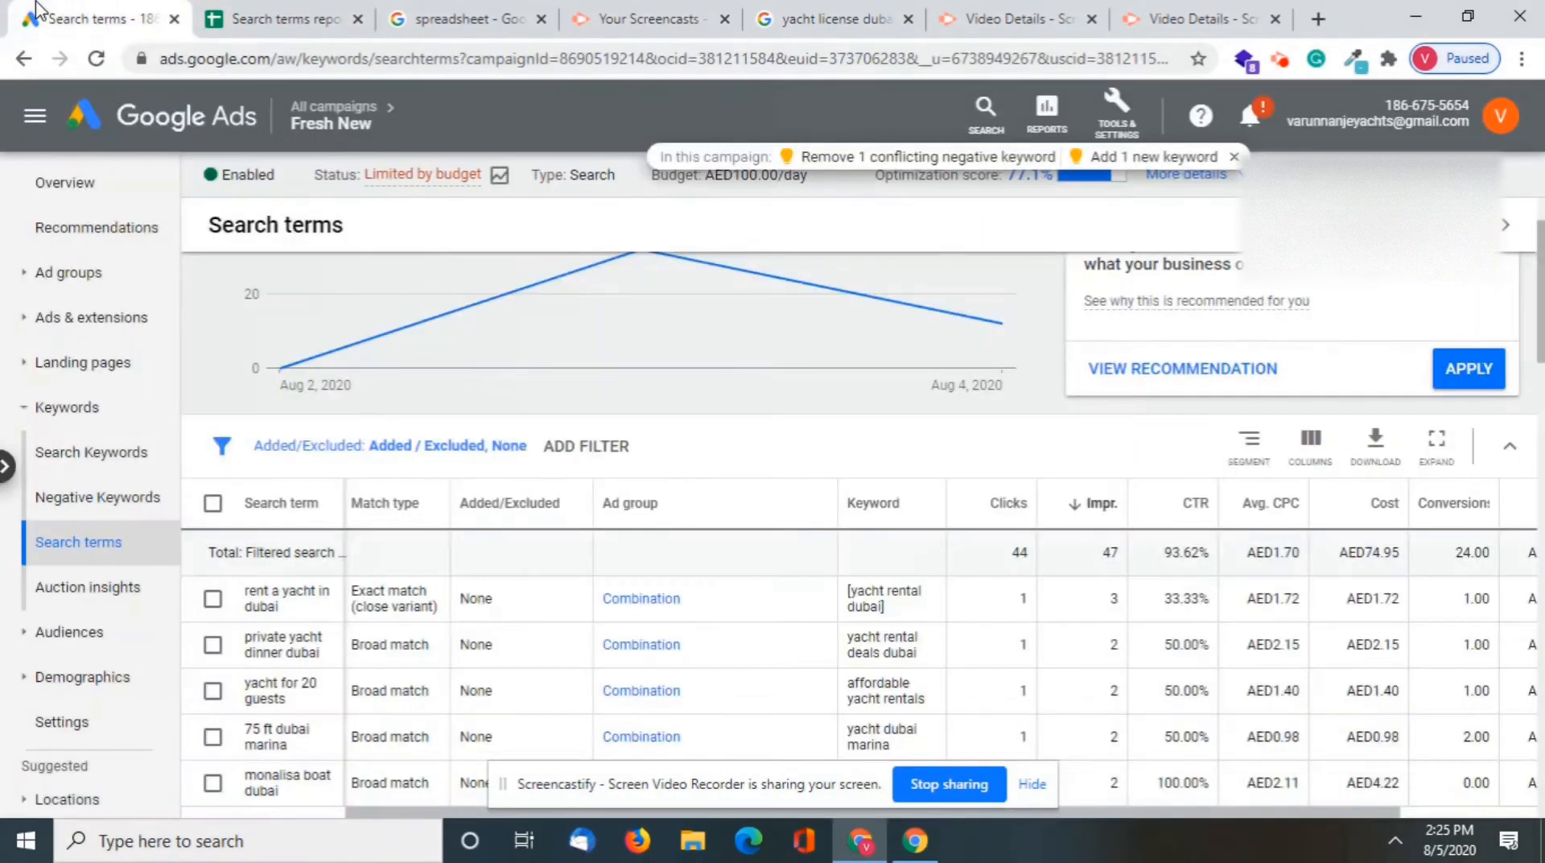
click(109, 408)
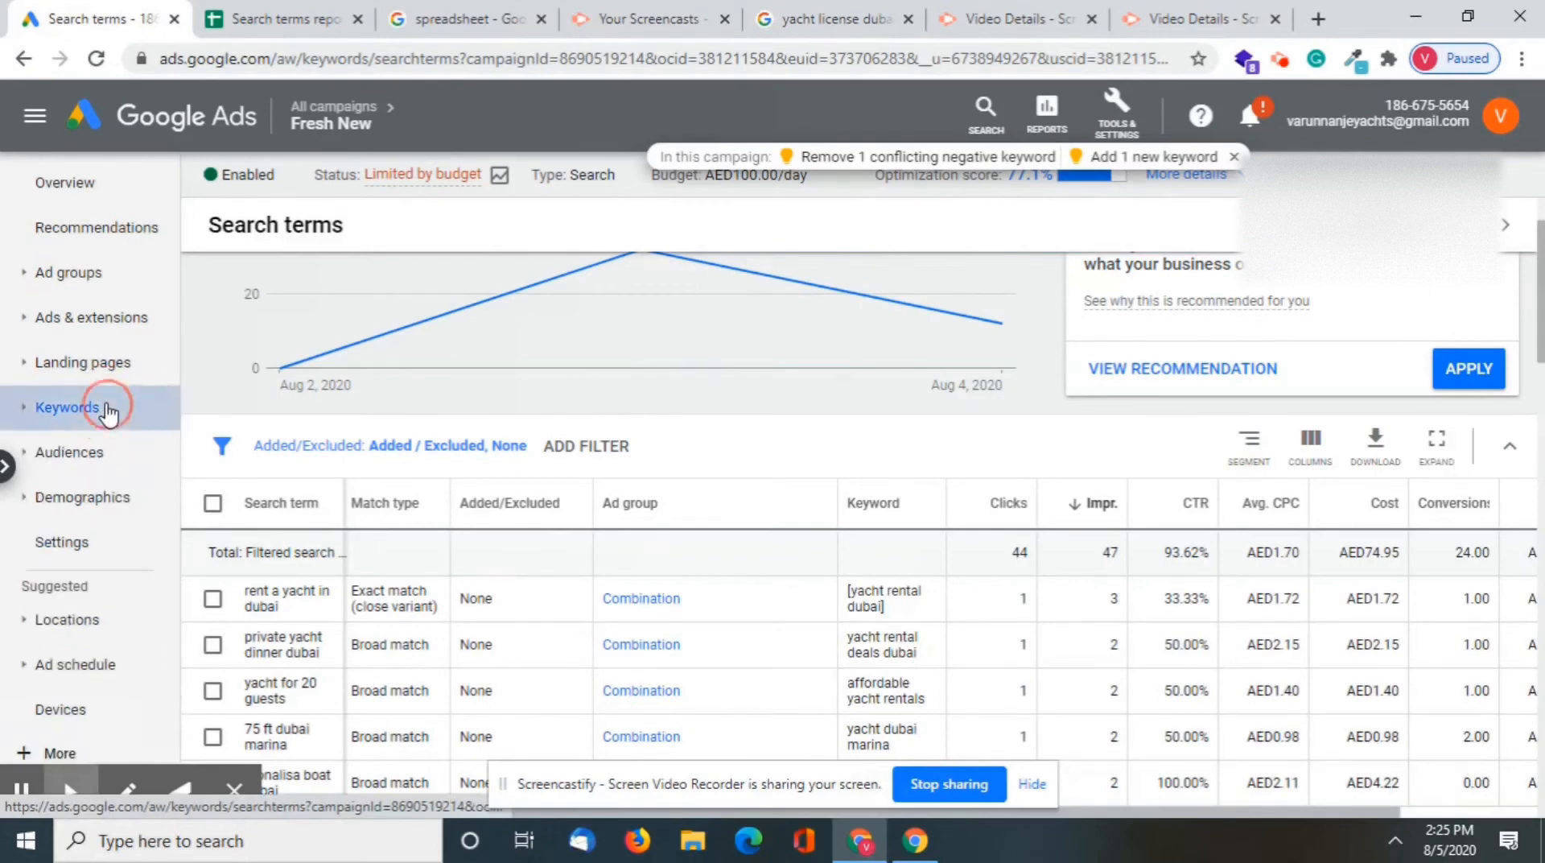
click(23, 418)
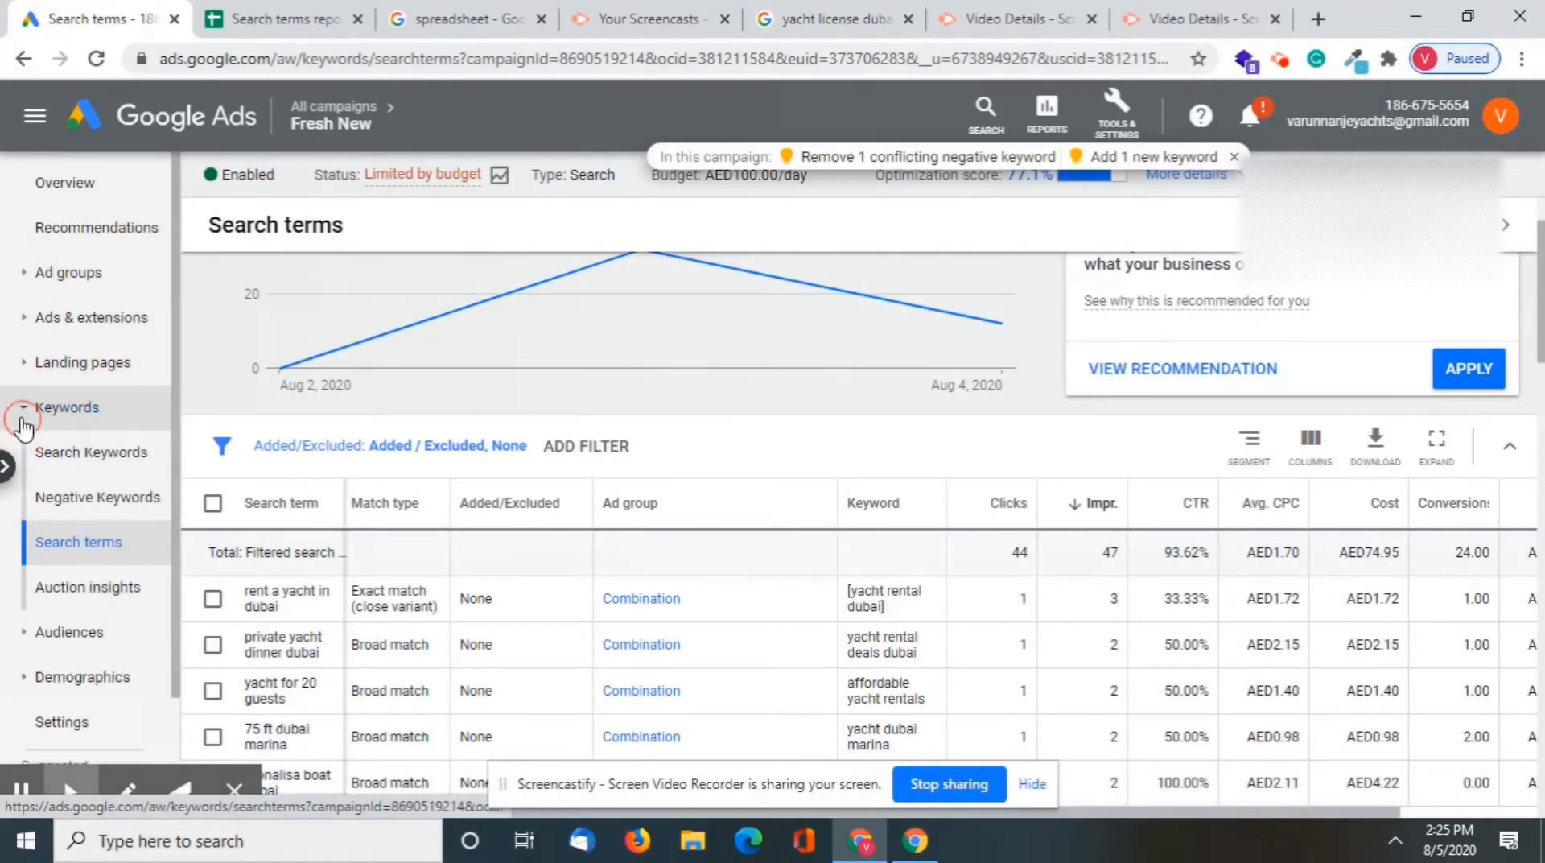
click(101, 467)
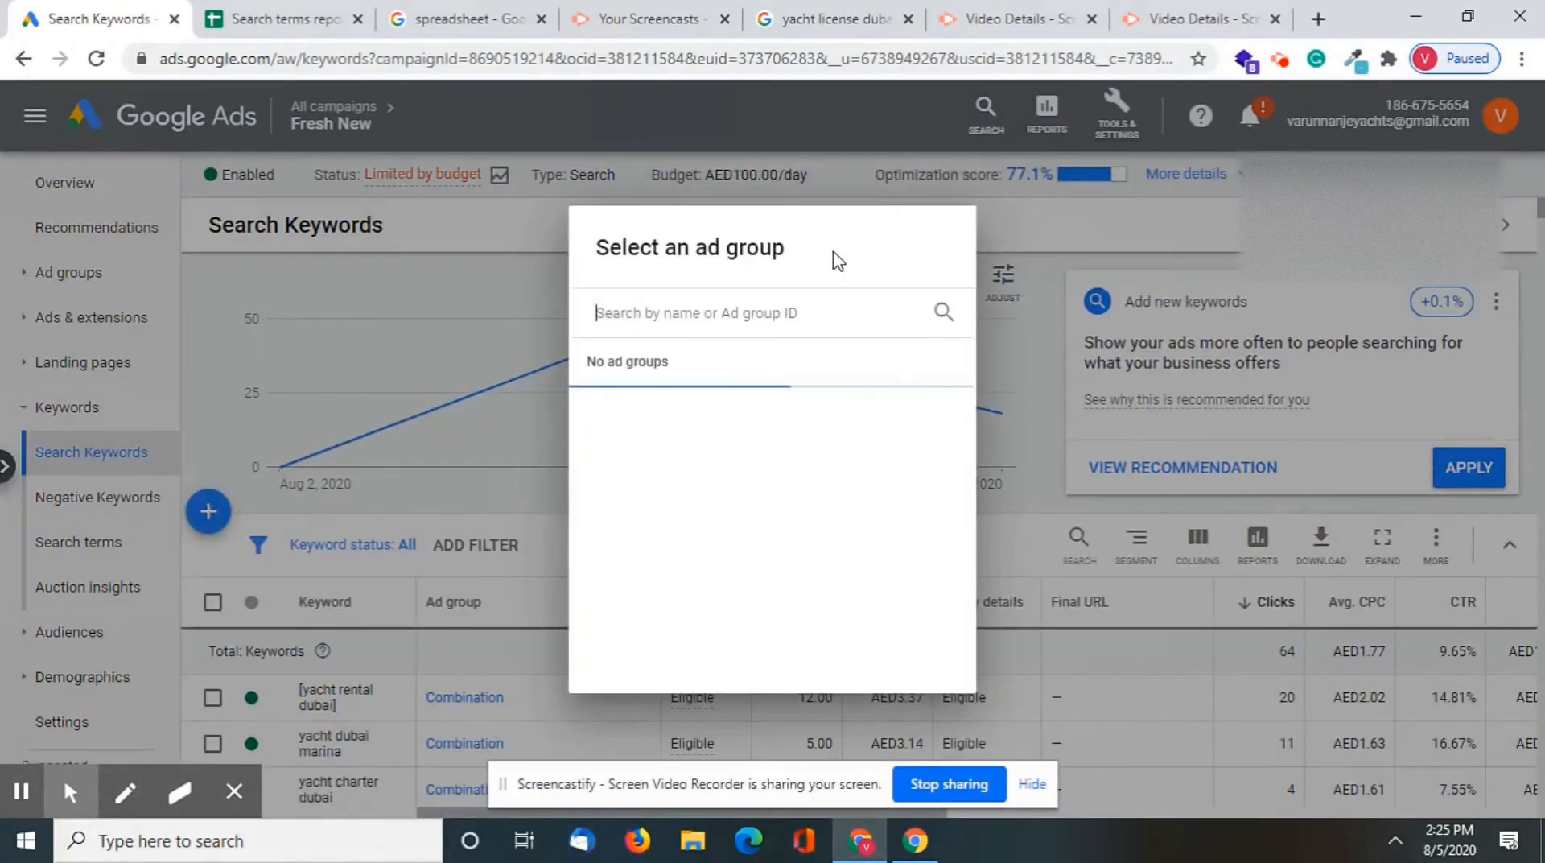
click(671, 426)
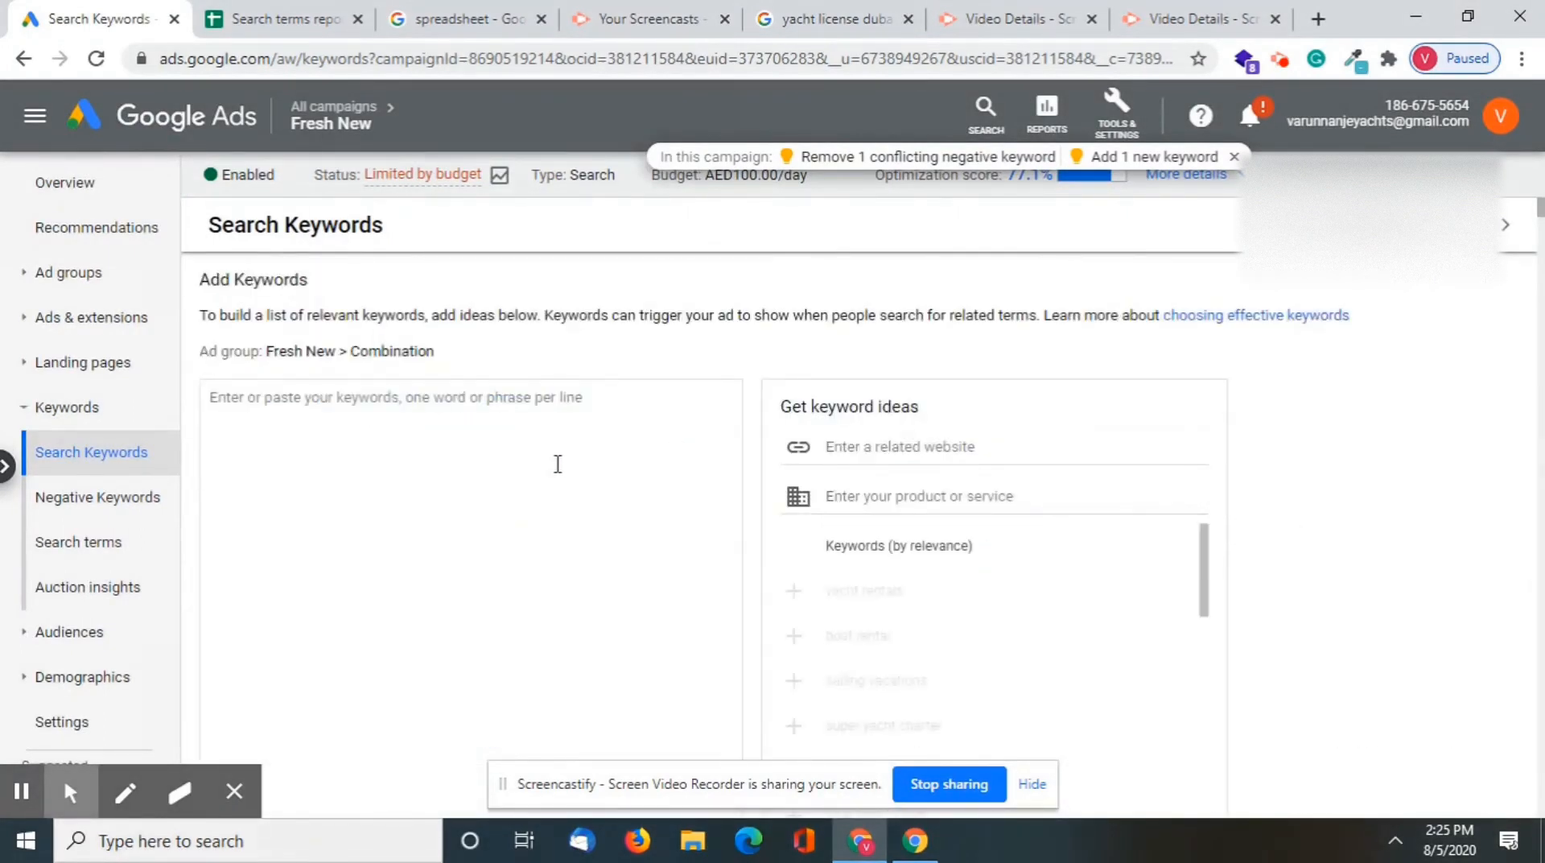
Paste the copied bracketed terms as new keywords for the Combination ad group and save them
key(ctrl+v)
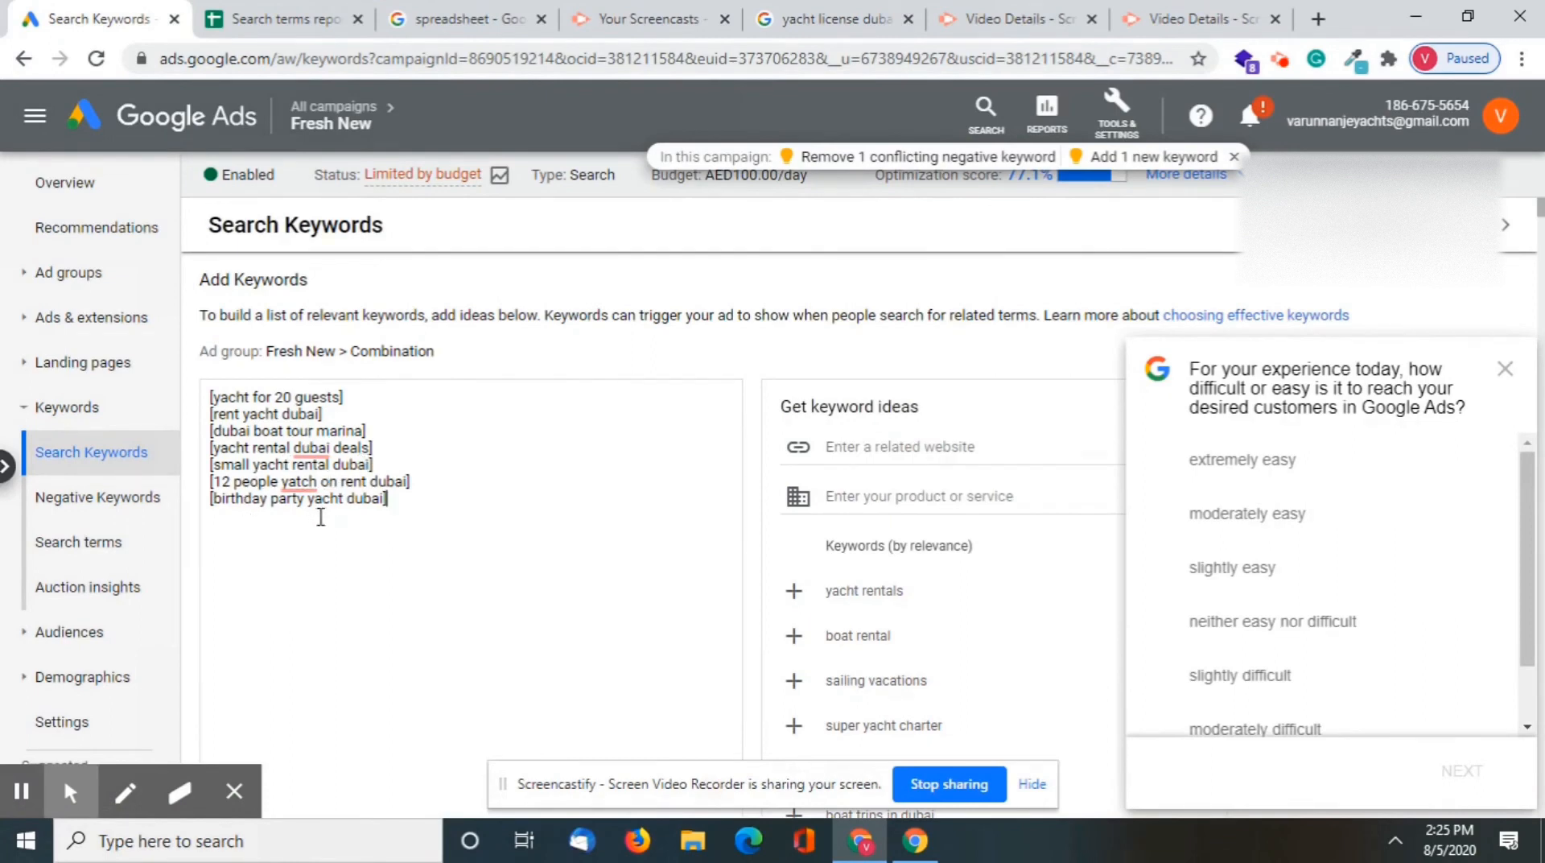
scroll(456, 578, down, 2)
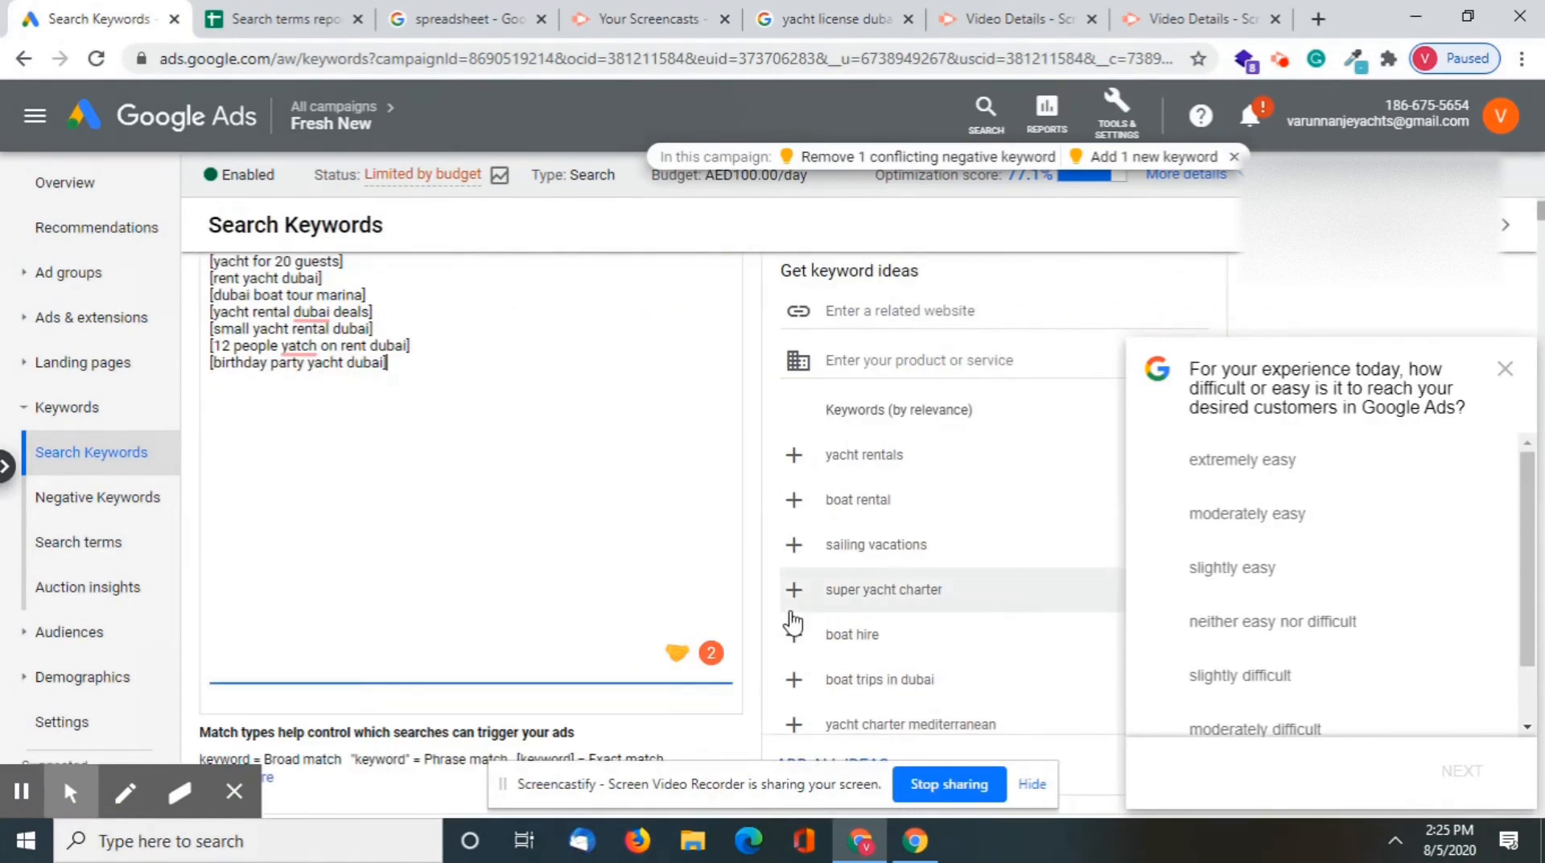
scroll(793, 619, down, 5)
scroll(506, 717, down, 2)
click(216, 677)
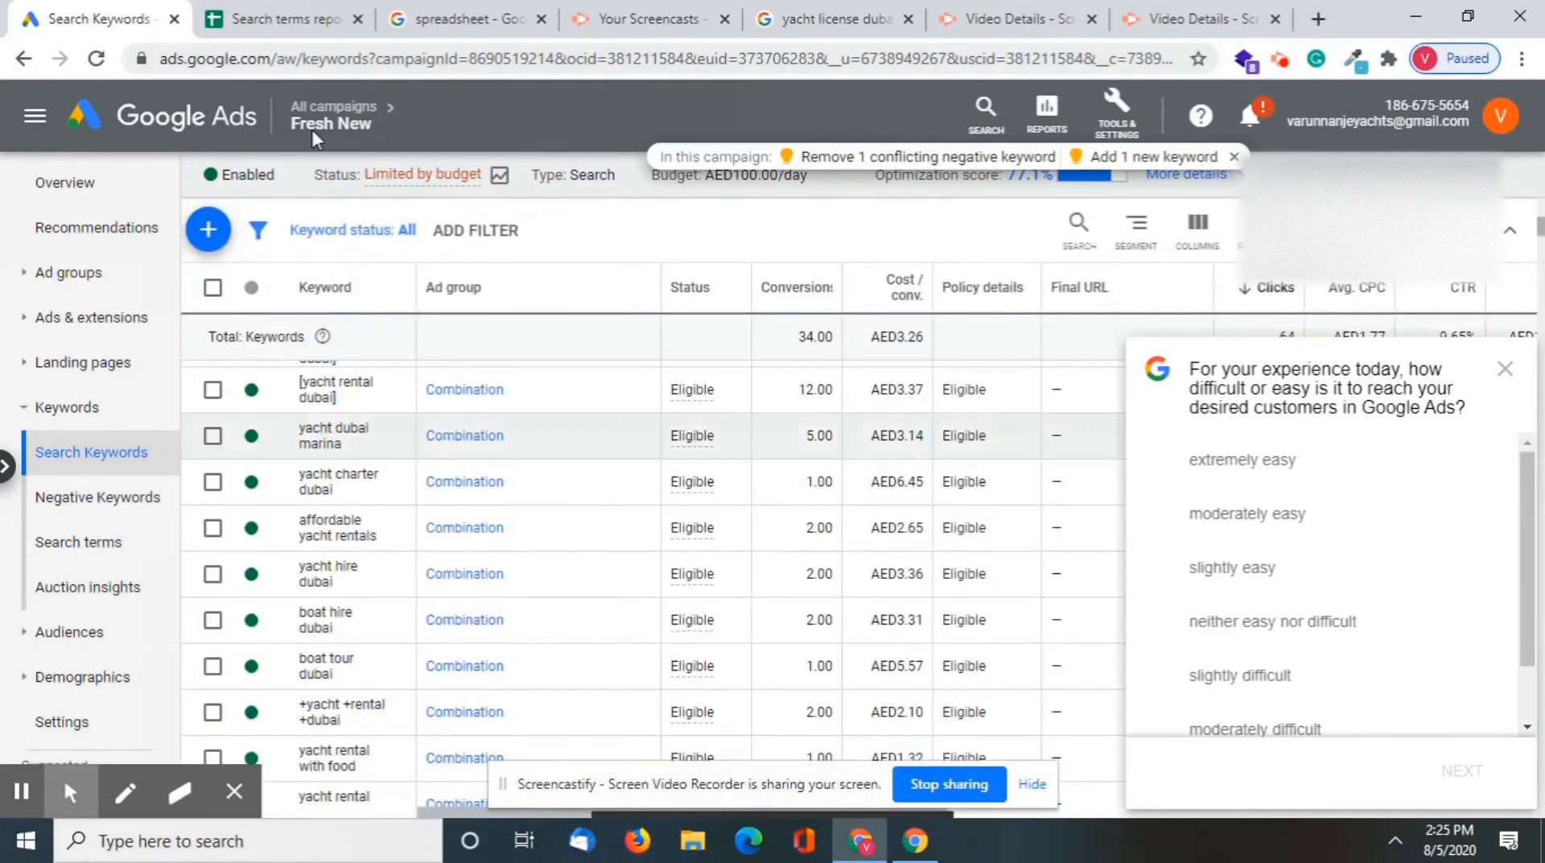
Switch to the Search terms report sheet and filter the Terms column to include every value, including (Blanks)
click(266, 18)
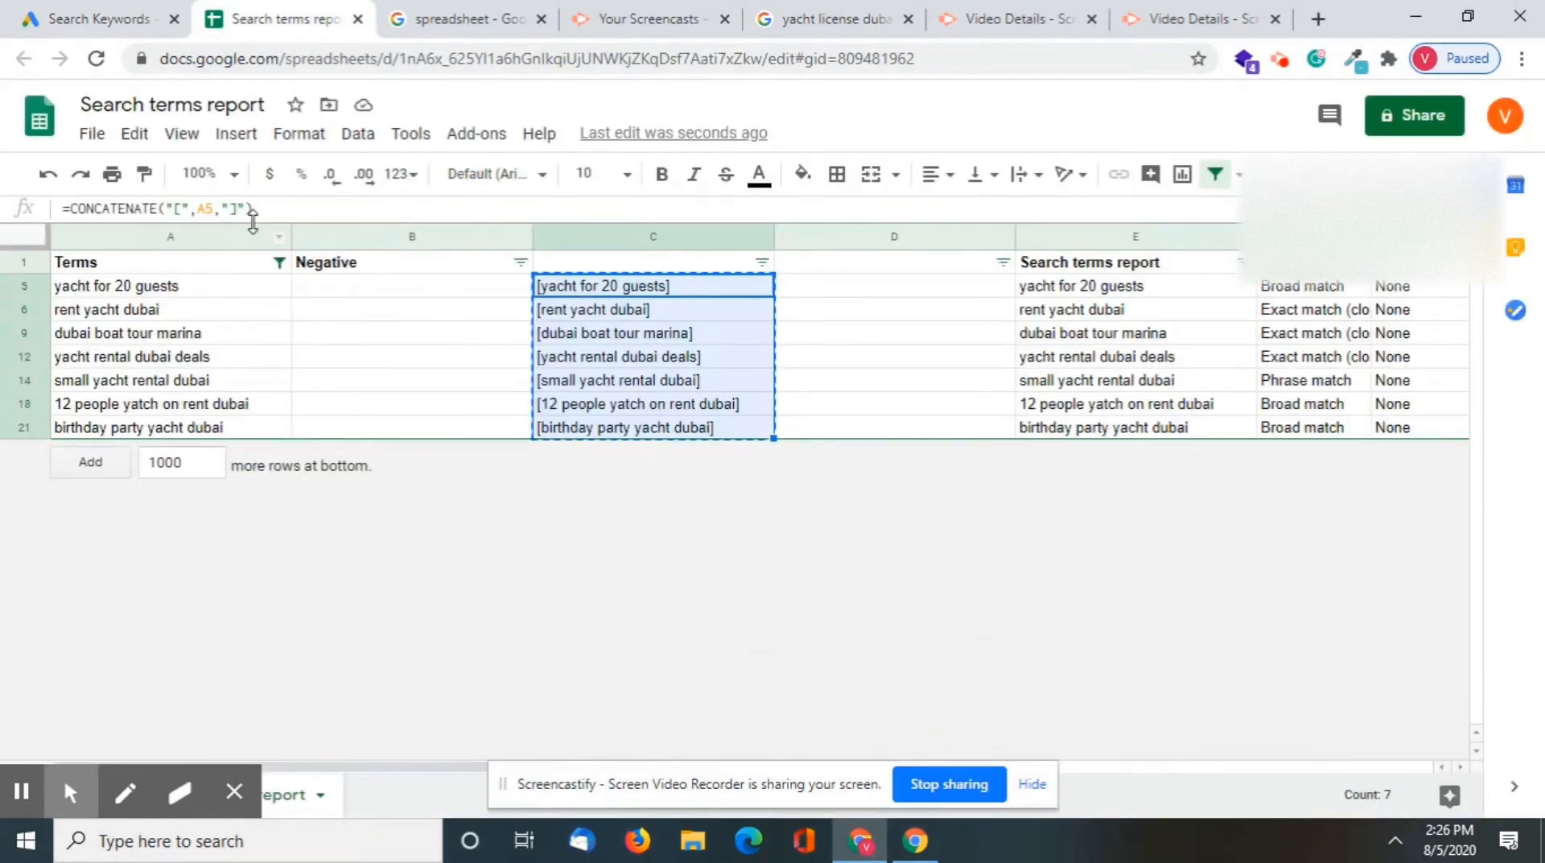
click(280, 262)
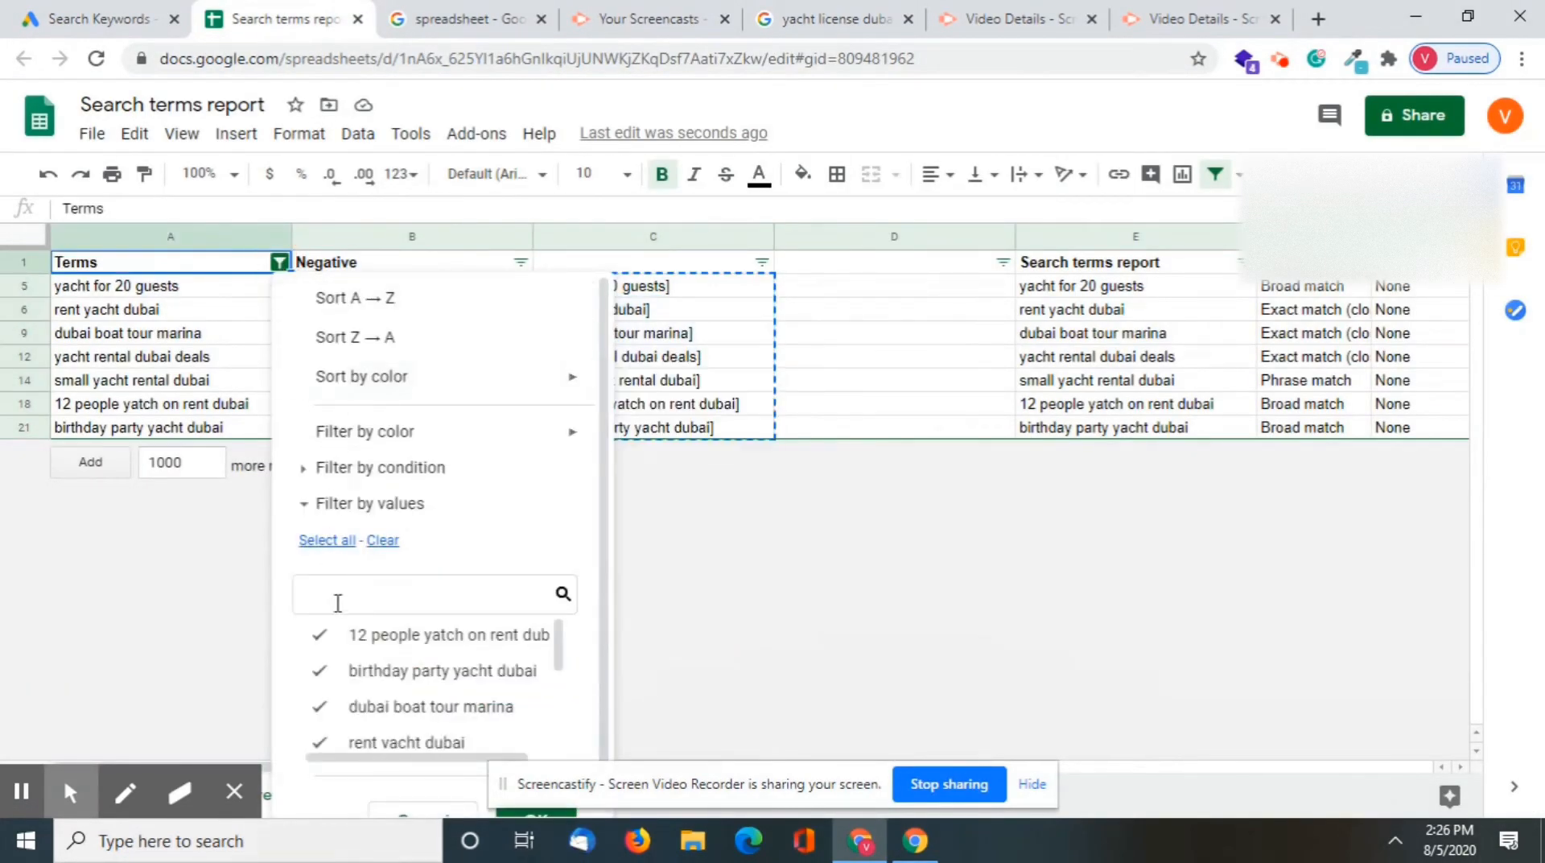
click(383, 540)
scroll(414, 684, down, 3)
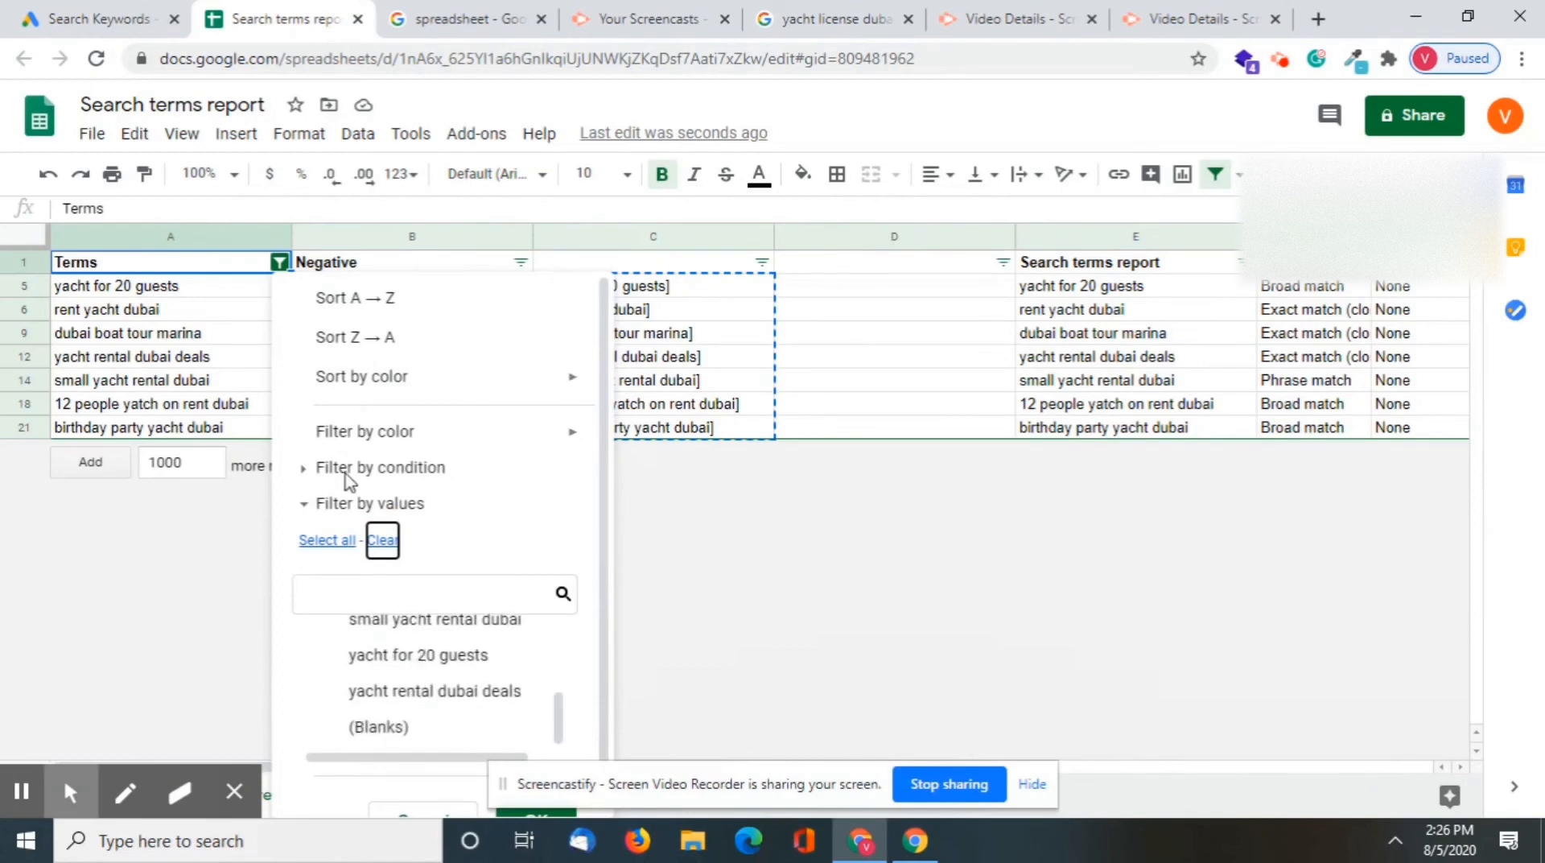
click(318, 539)
scroll(427, 725, down, 1)
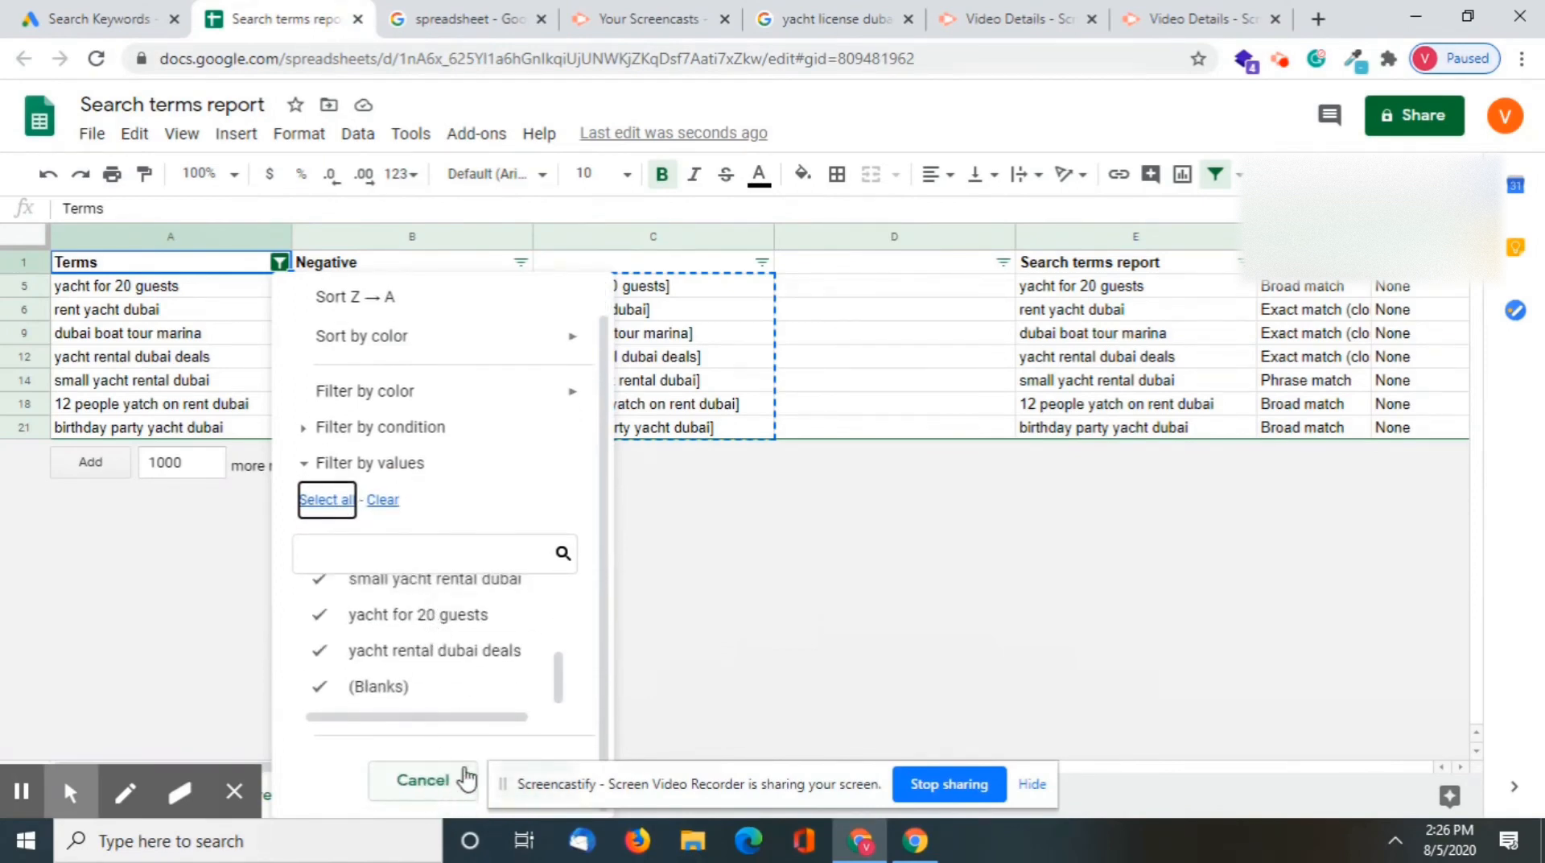
click(1032, 784)
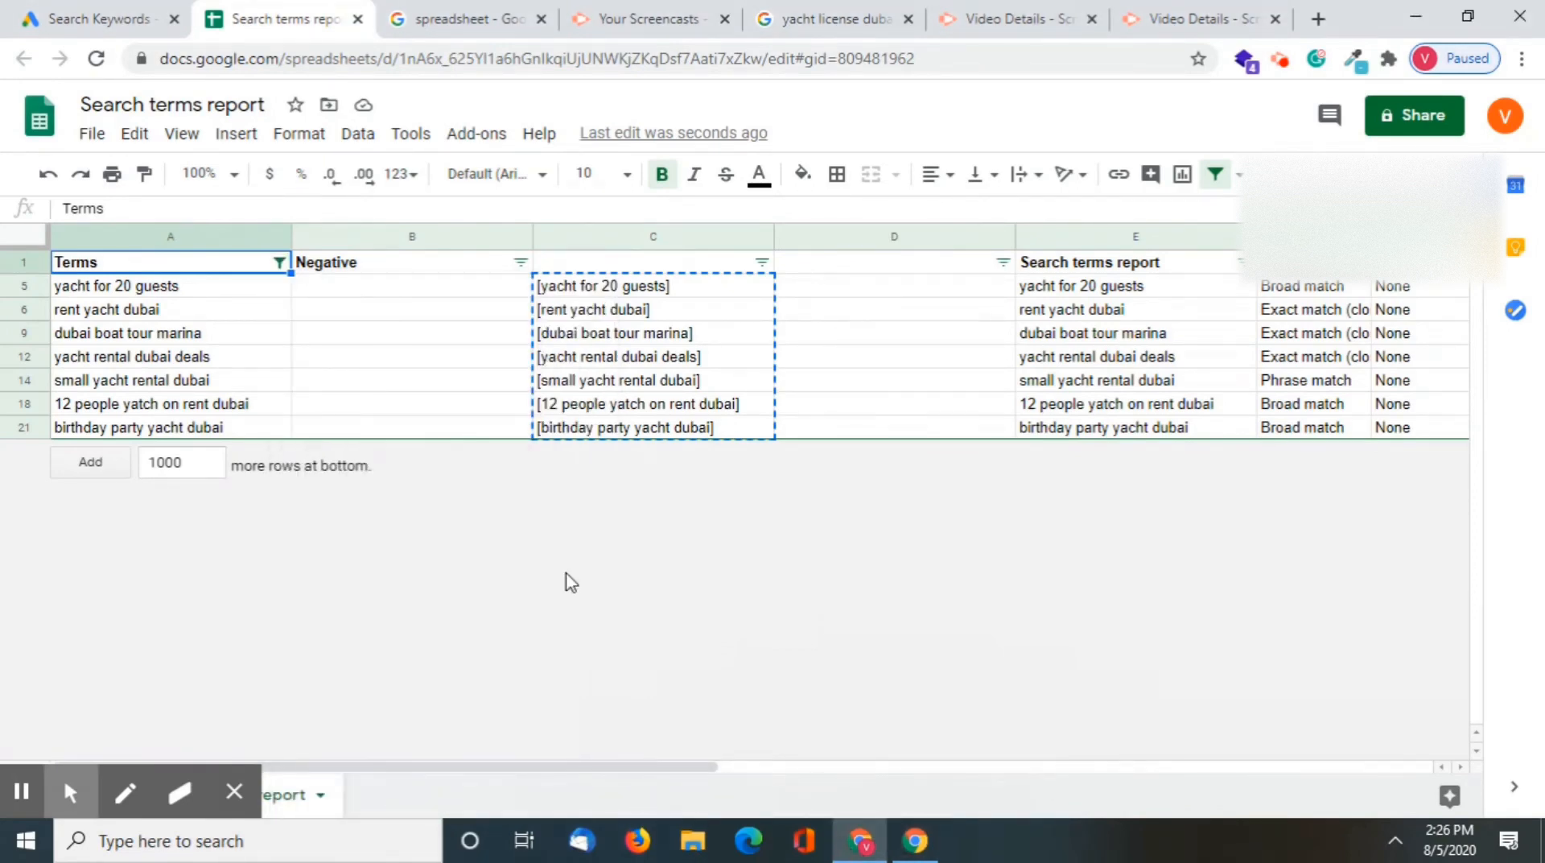
click(278, 263)
scroll(455, 764, down, 2)
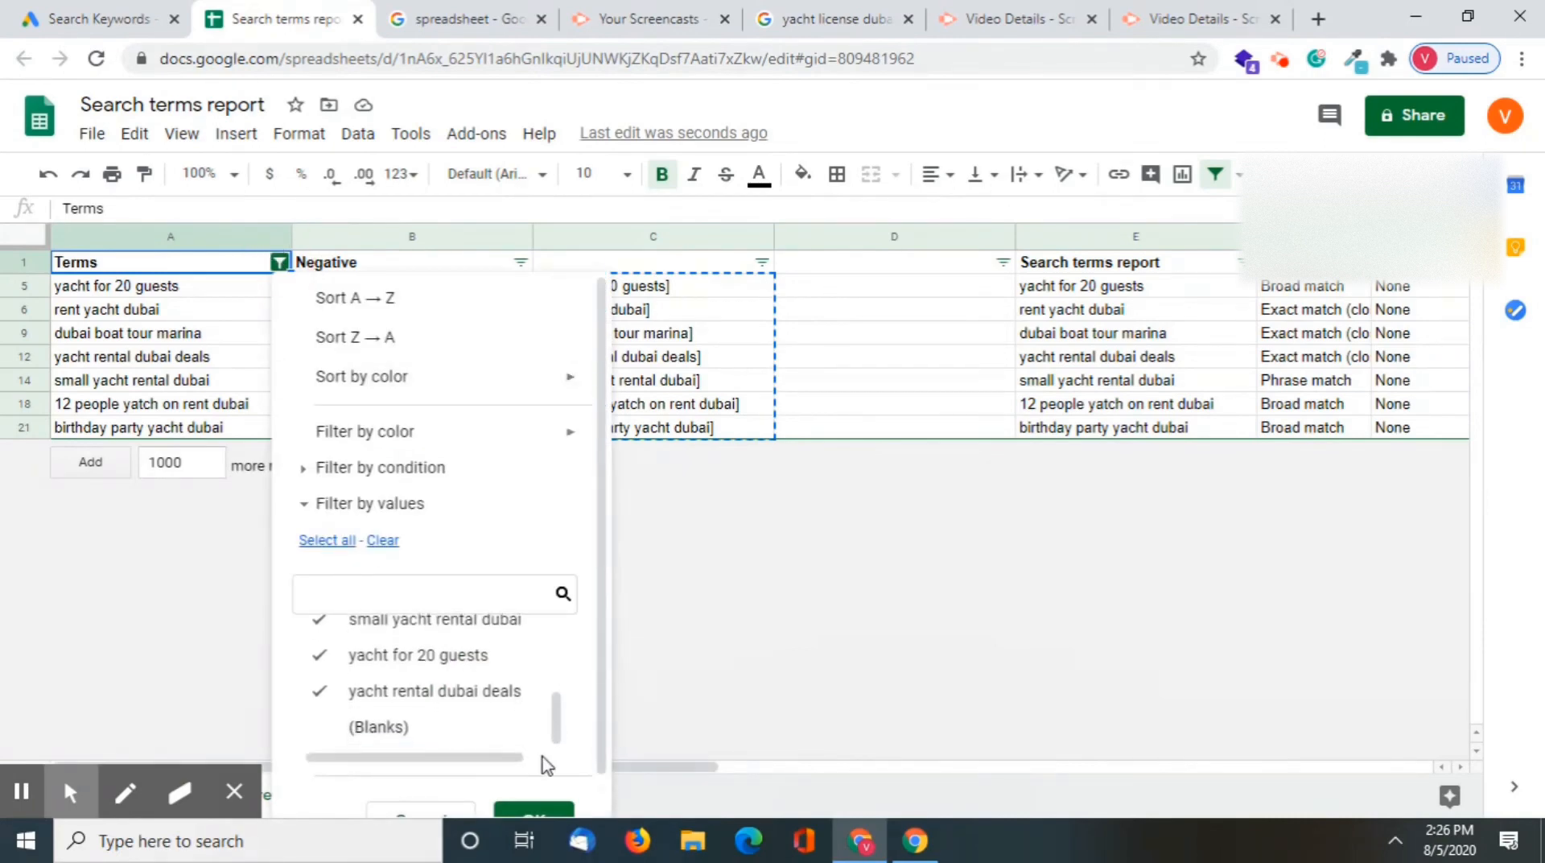
click(521, 779)
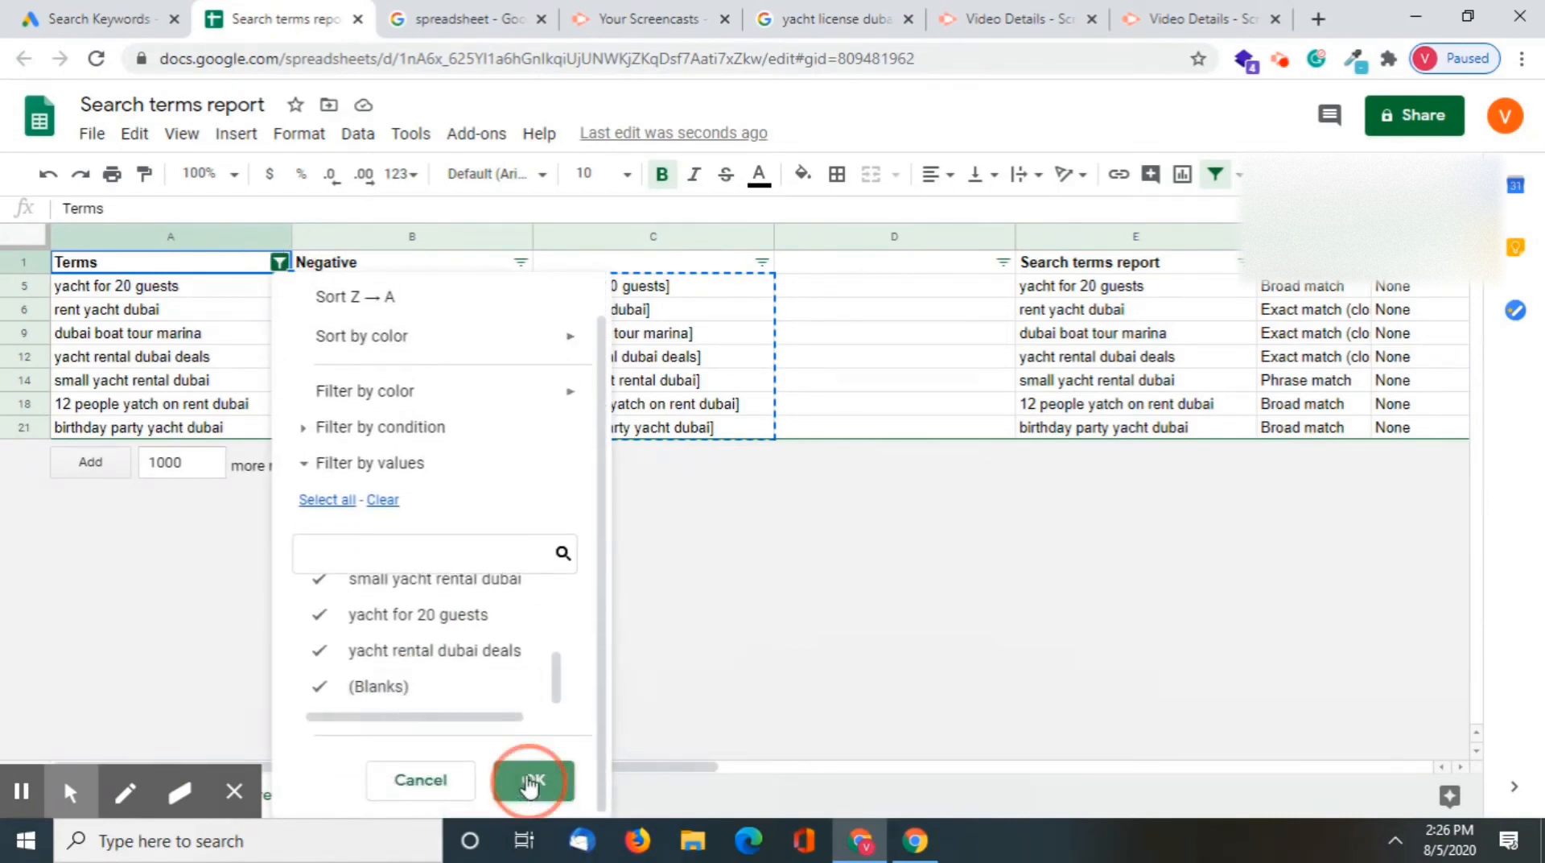
Enter the negative term from B4 in square brackets as [uacht cost dubai] in D4
click(839, 334)
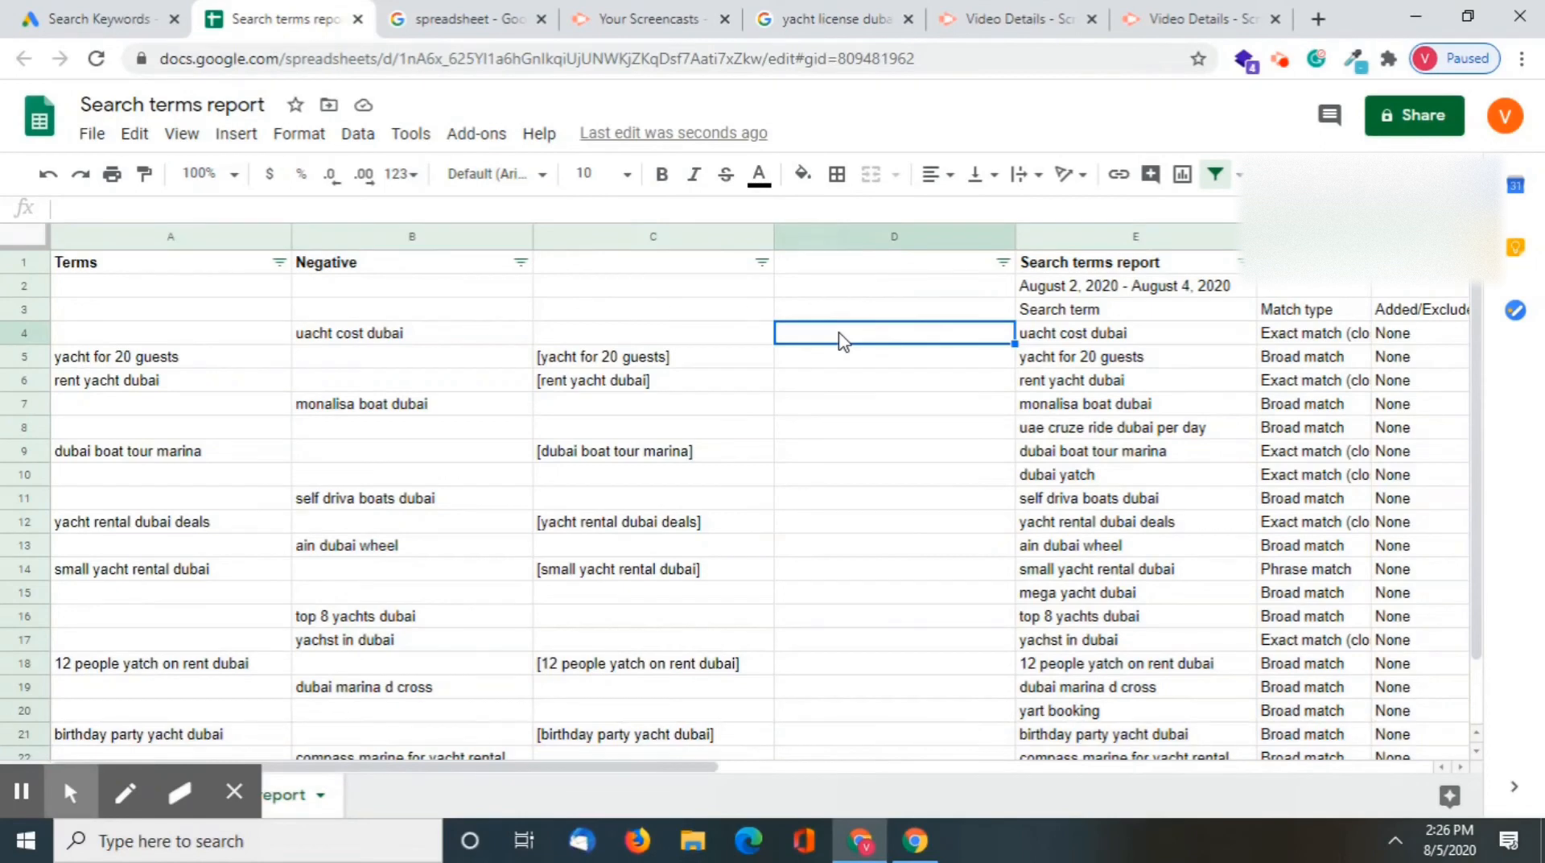
click(388, 346)
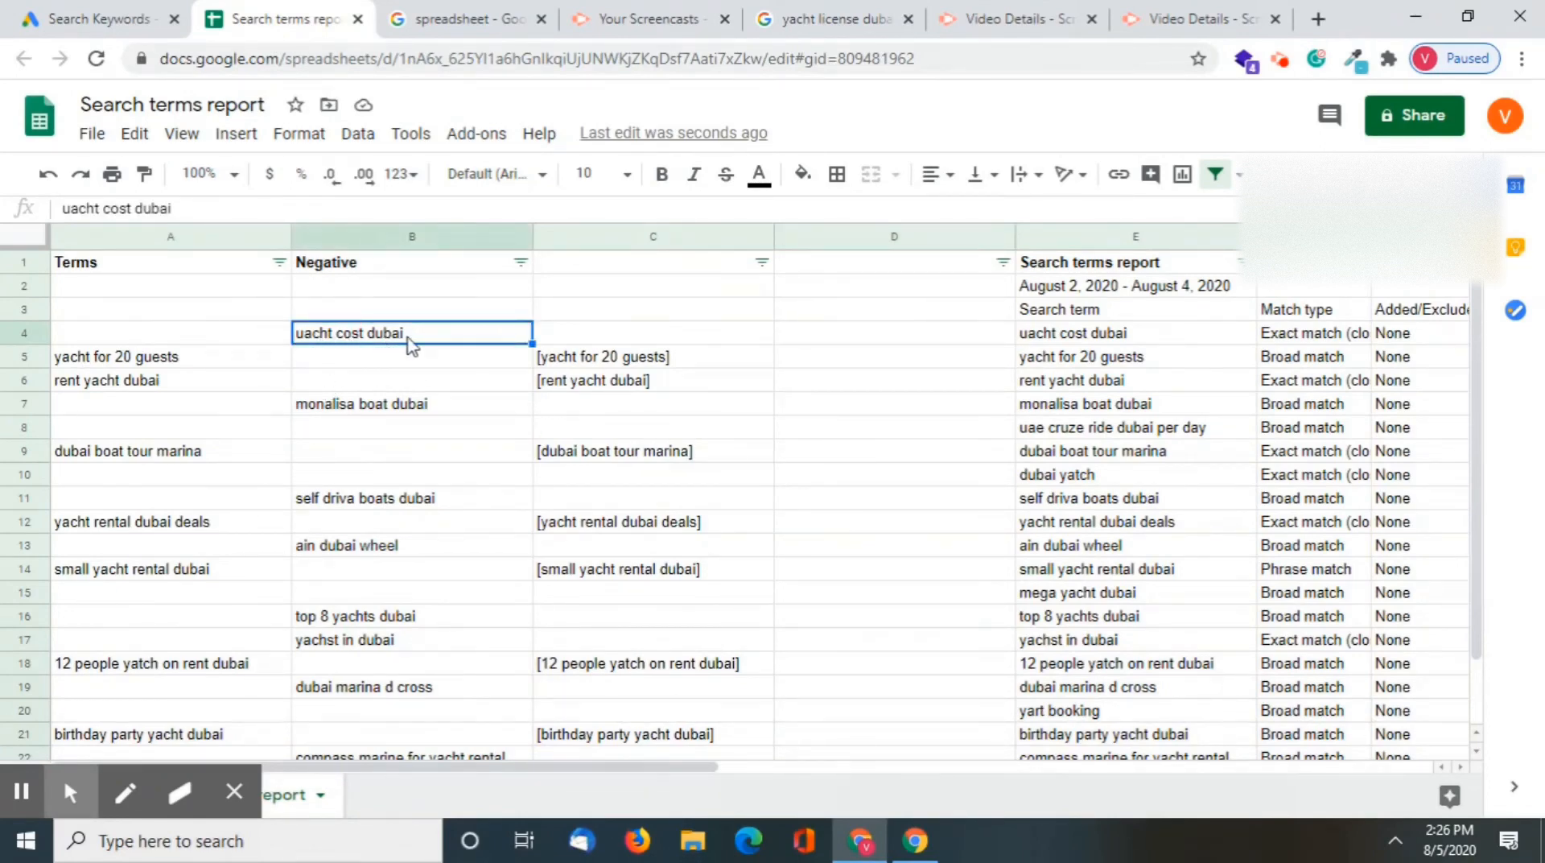
click(821, 330)
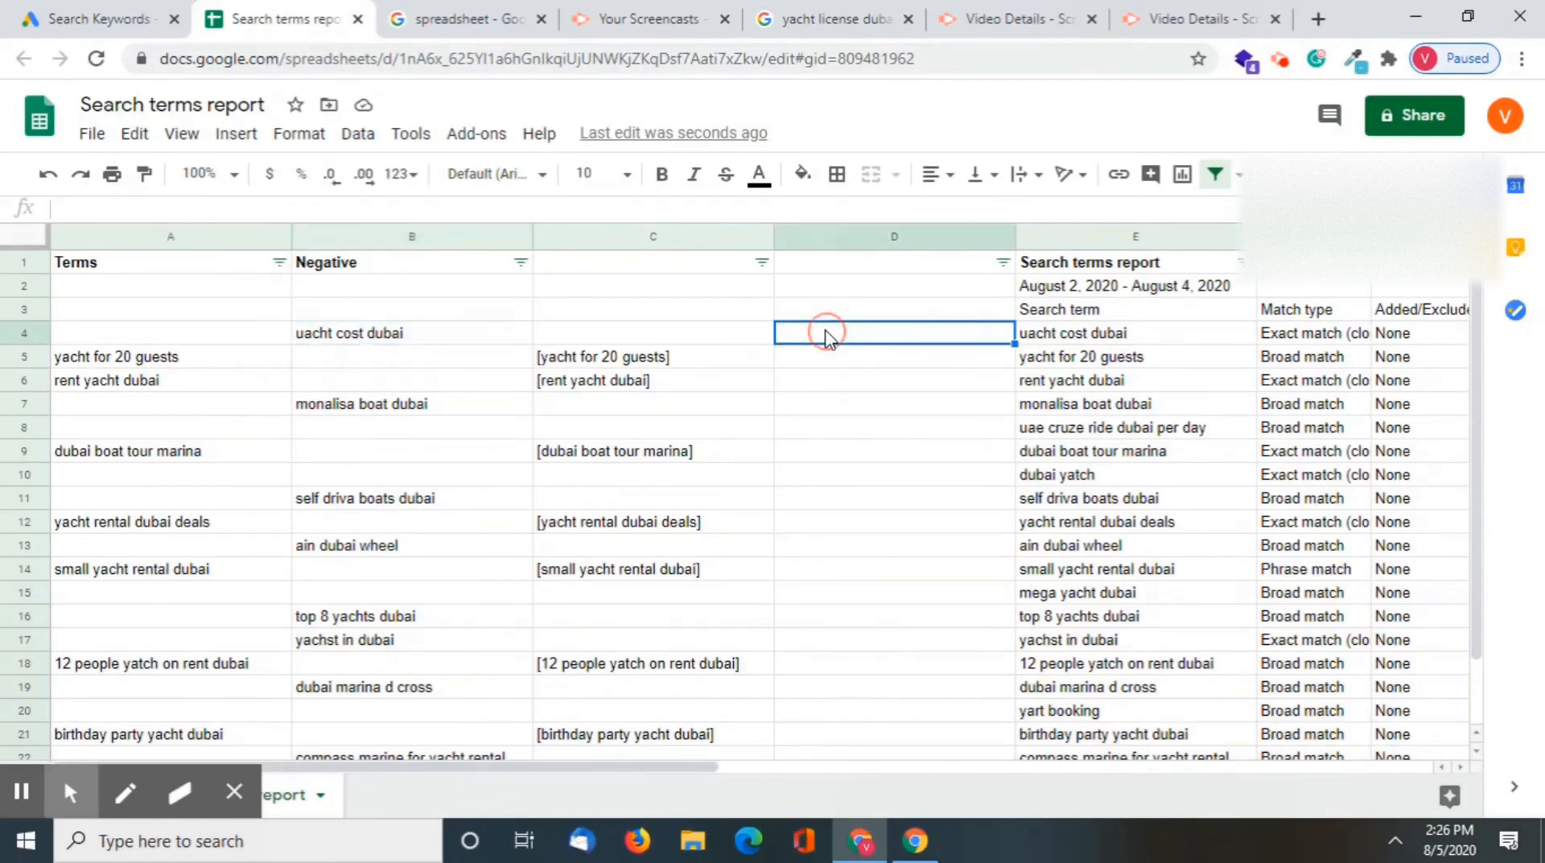
double_click(811, 326)
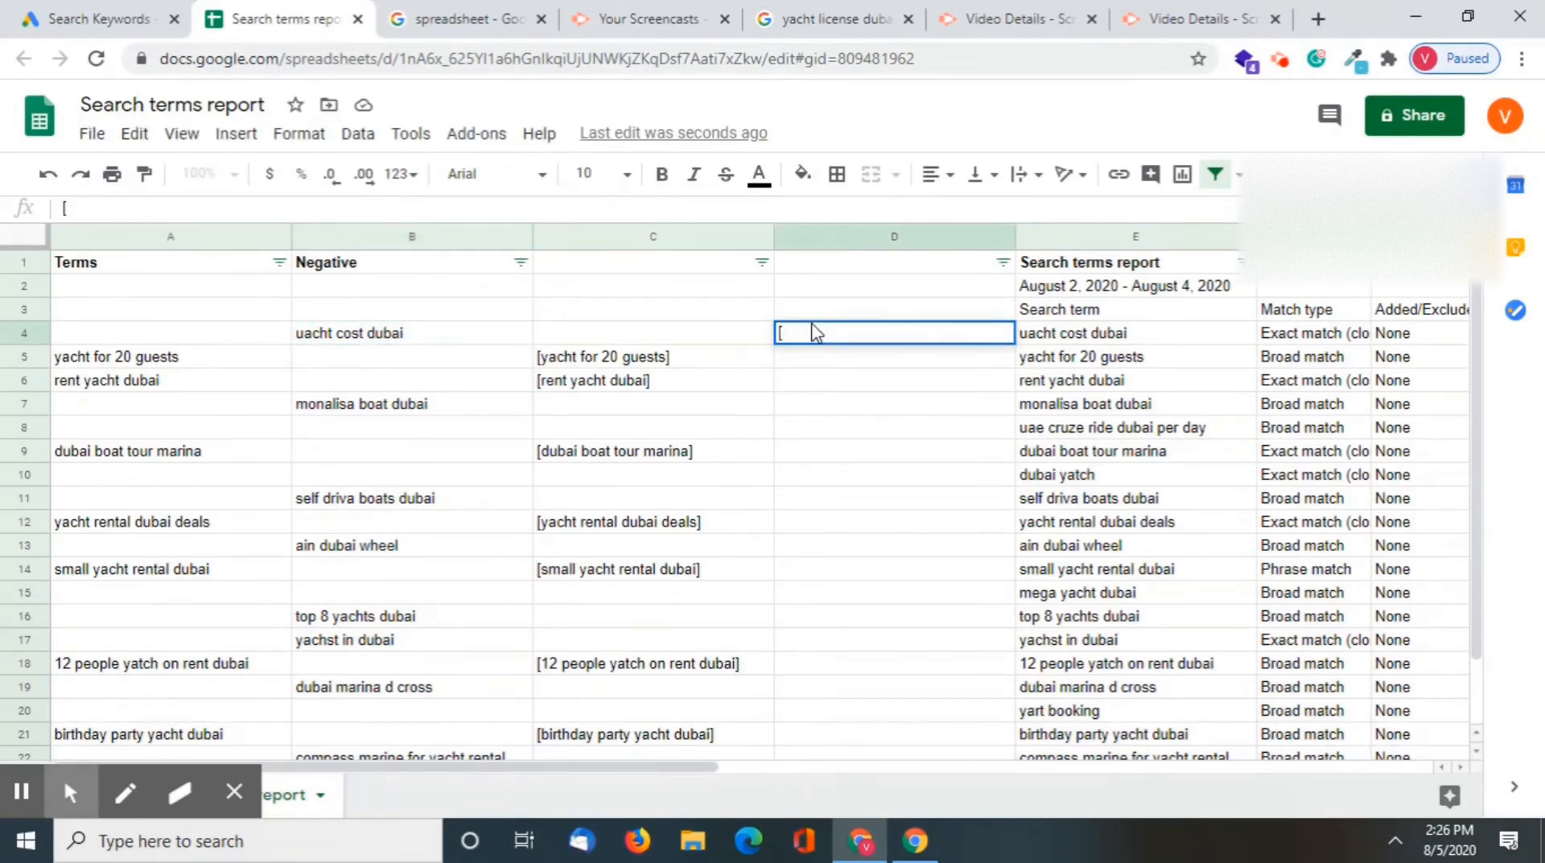
click(432, 342)
key(ctrl+c)
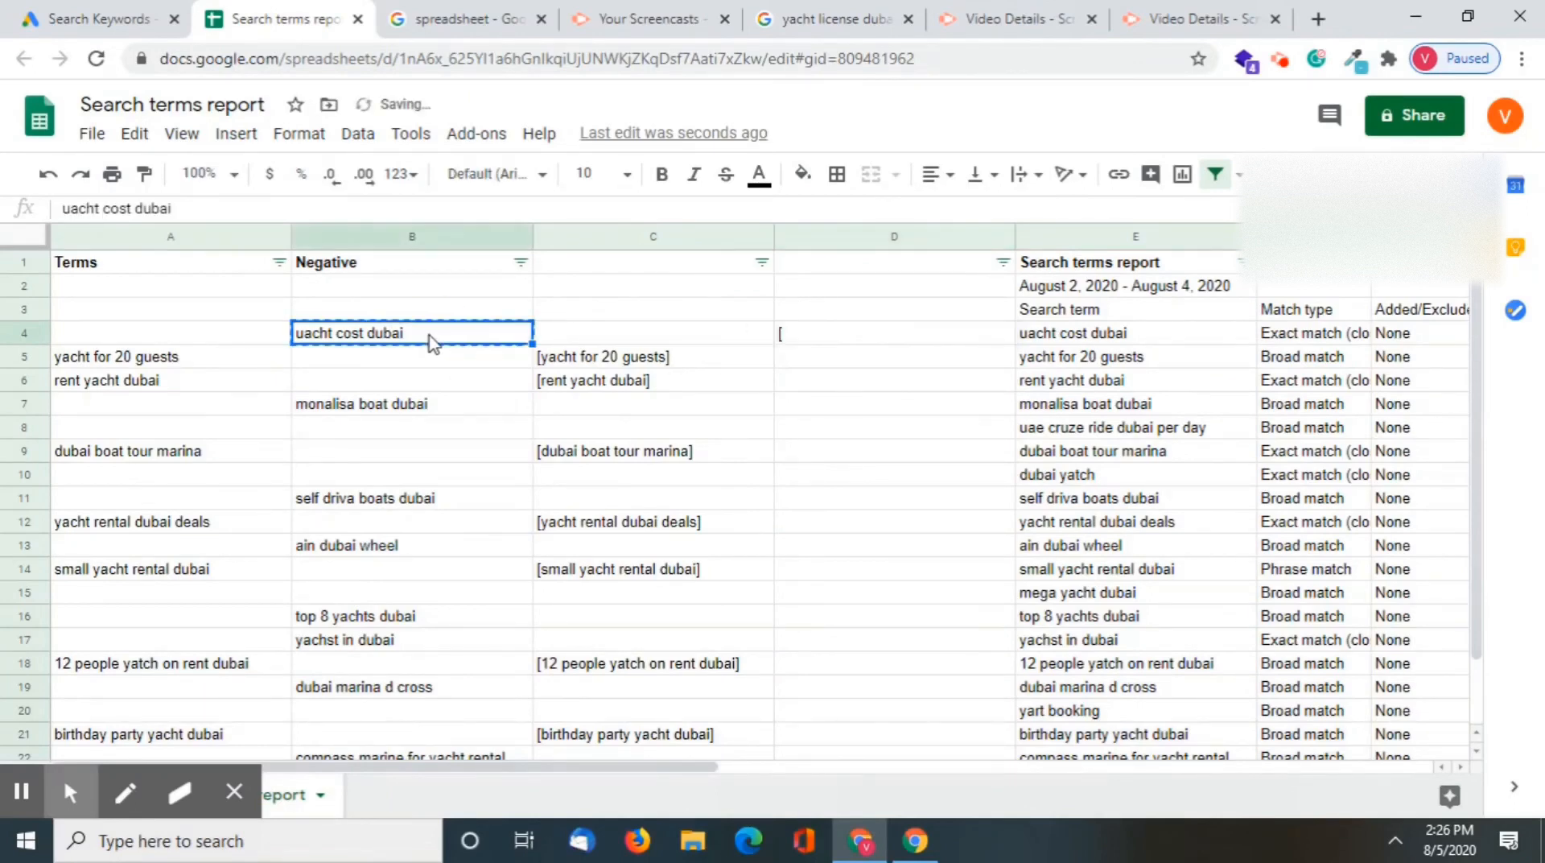
double_click(845, 334)
key(ctrl+v)
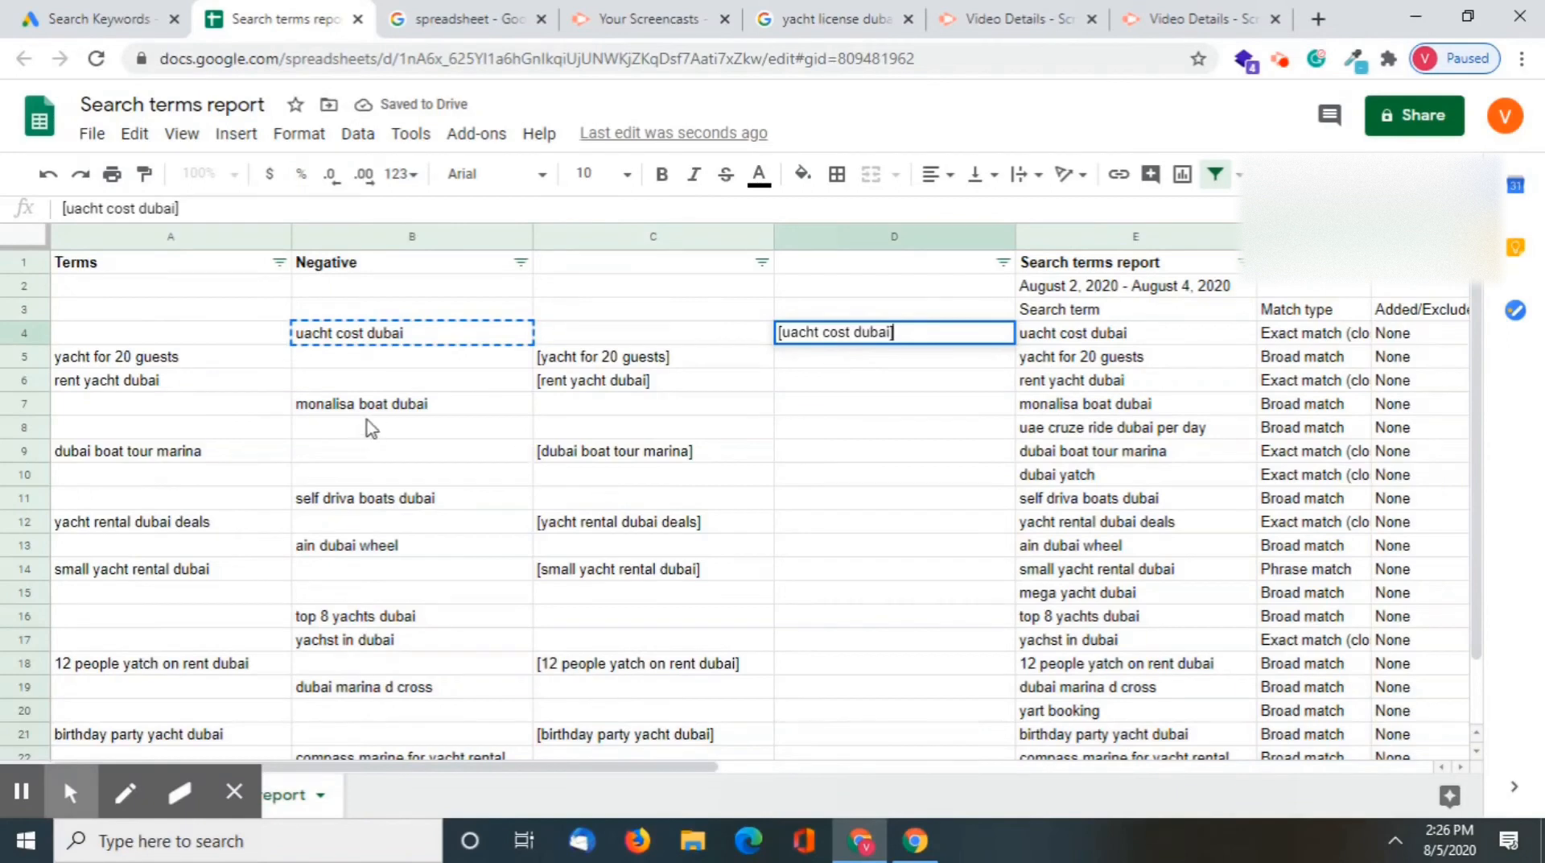
click(655, 465)
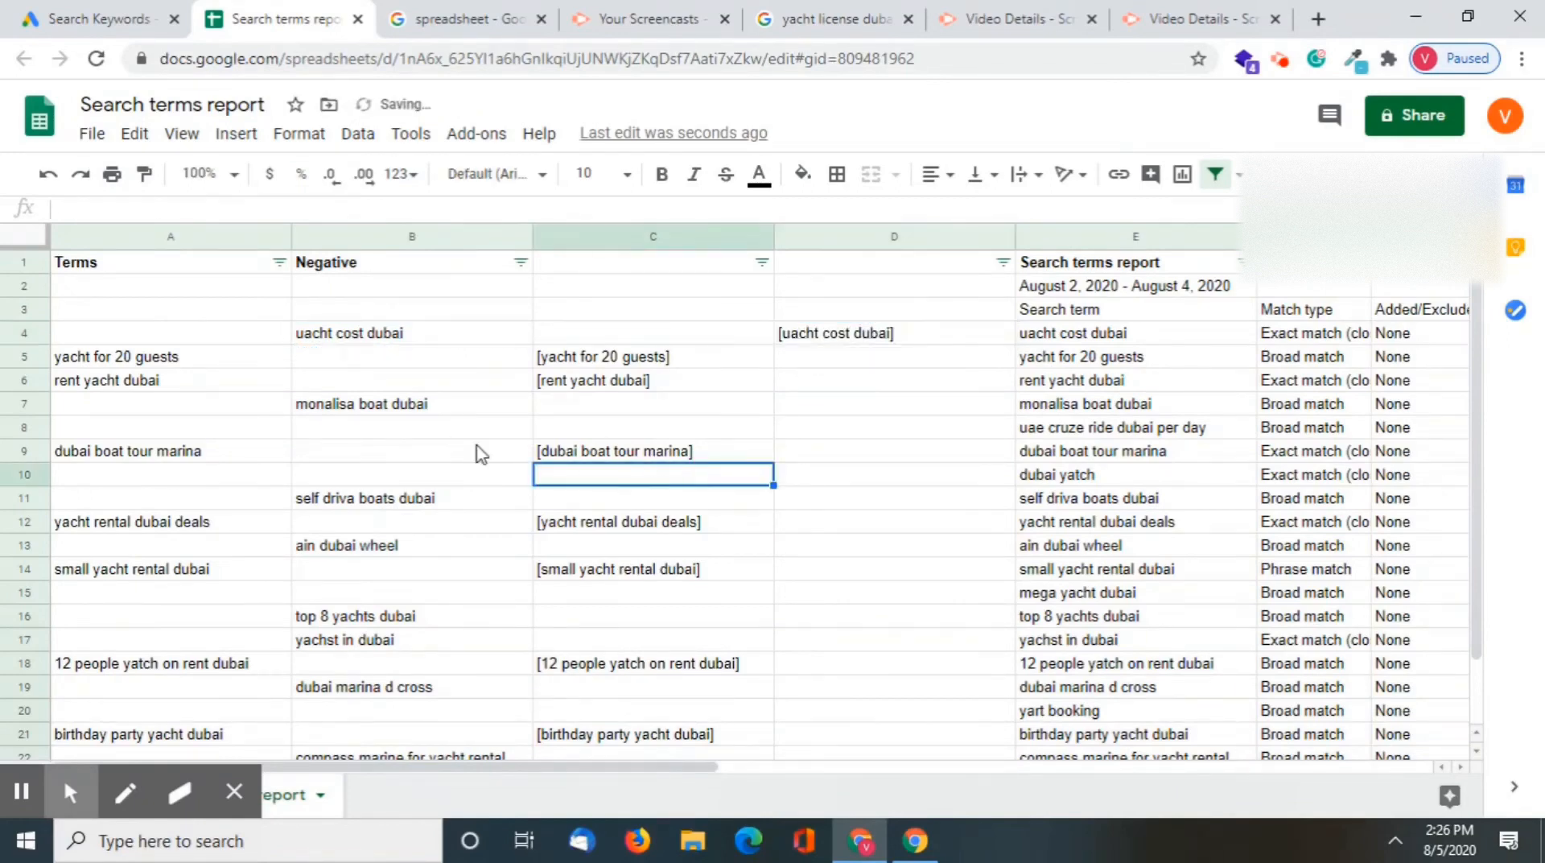
Enter "monalisa" in double quotes in D7 as the negative for "monalisa boat dubai"
click(408, 407)
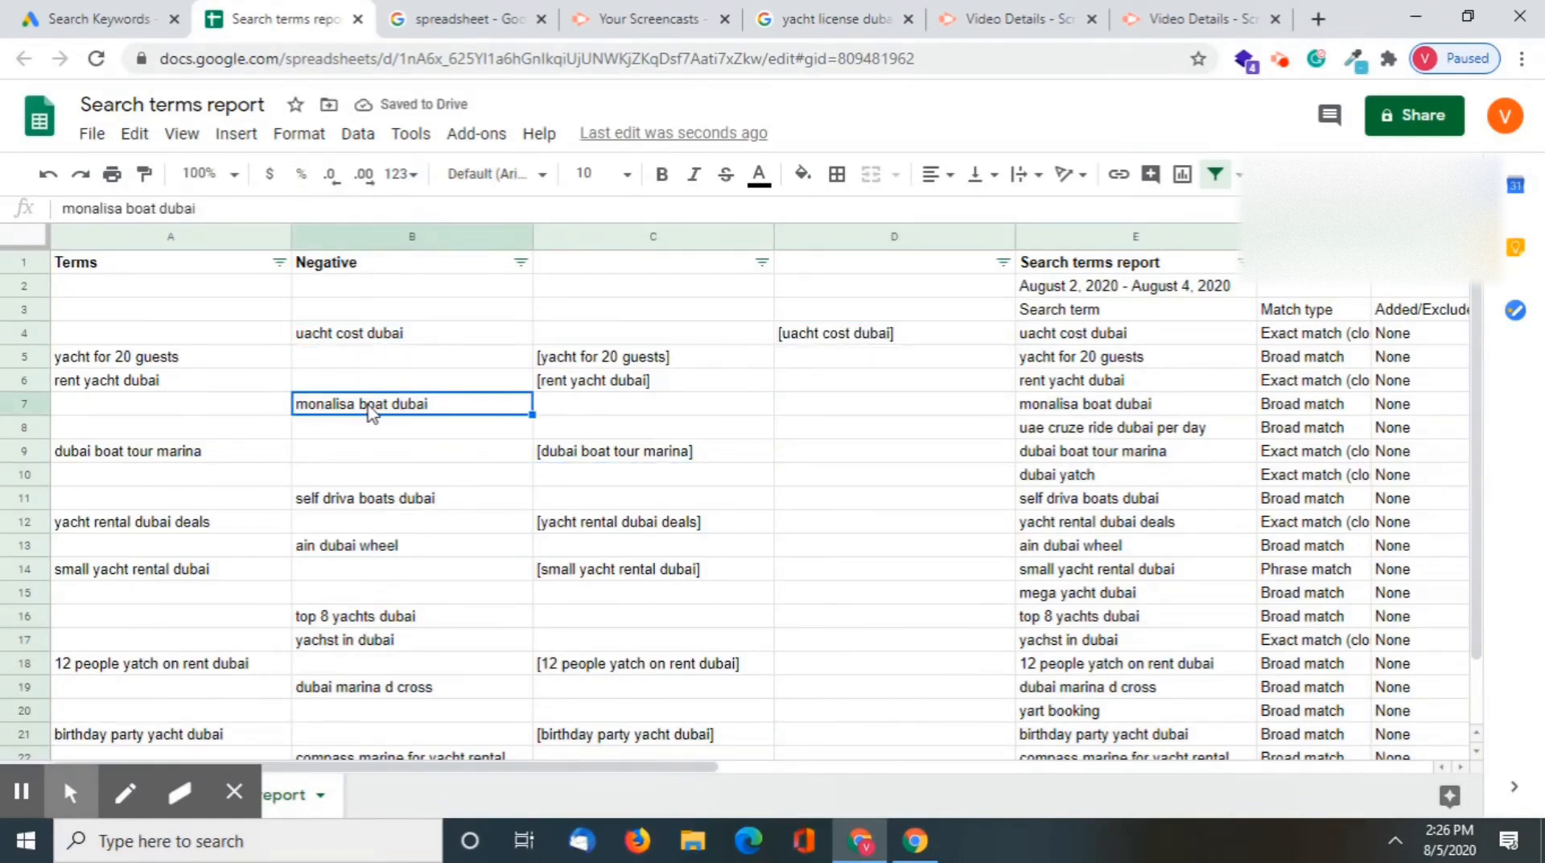
click(859, 411)
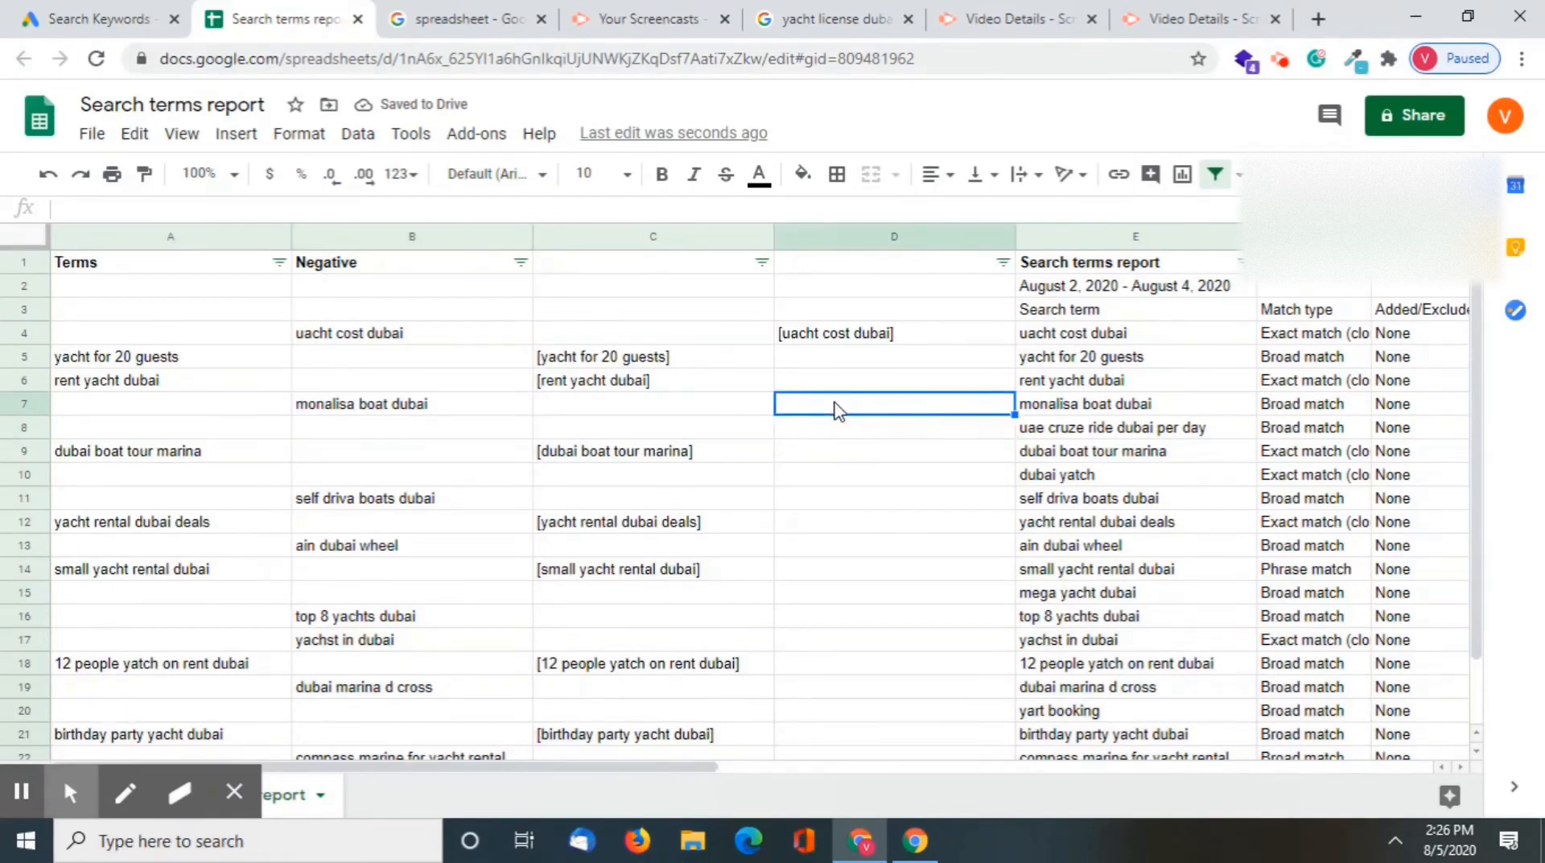
text(+)
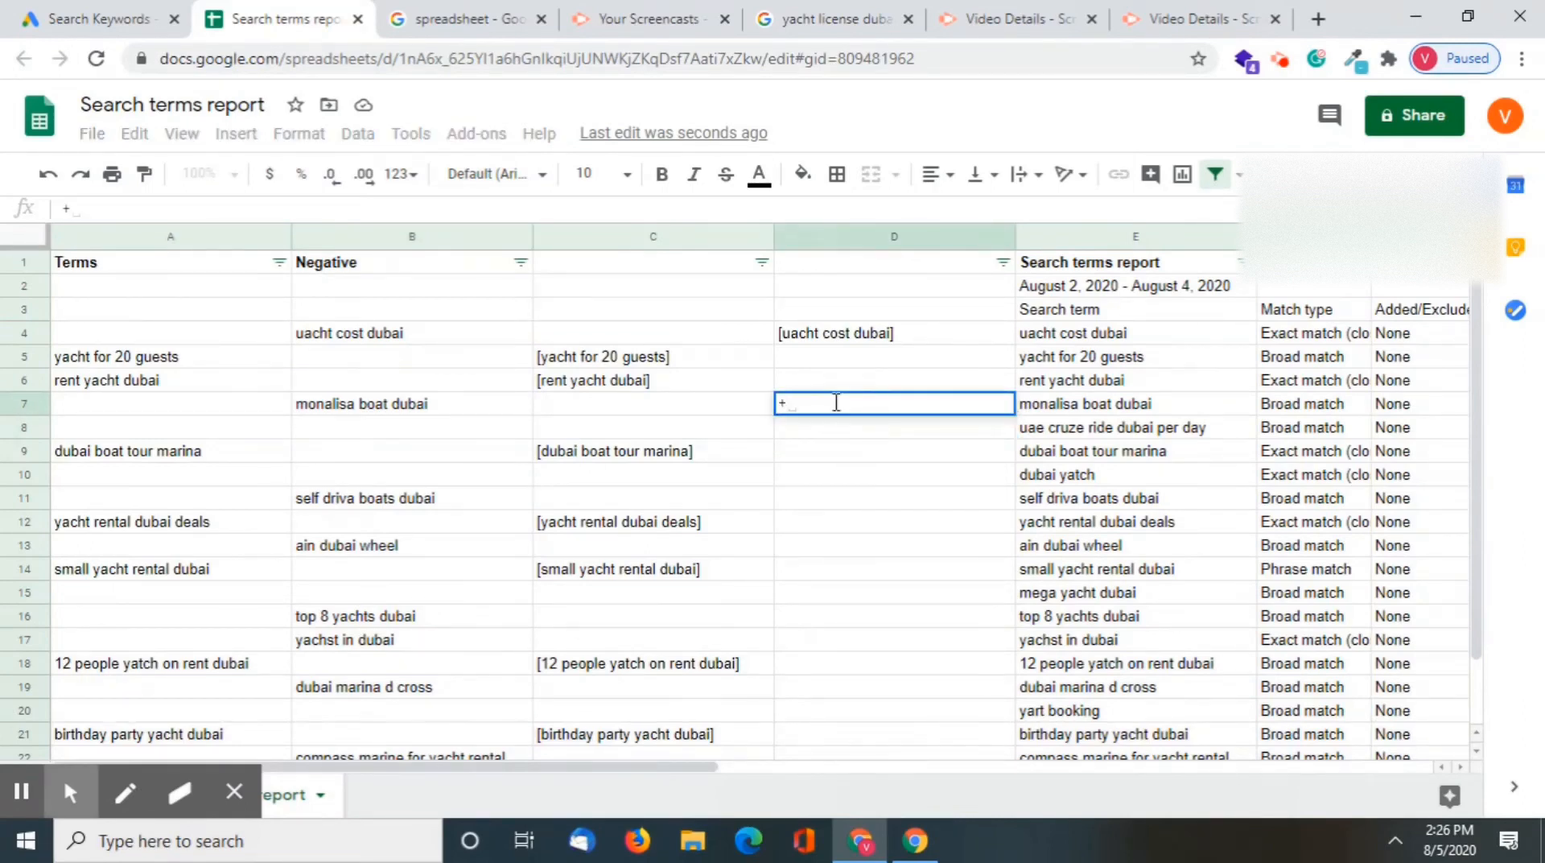
text(monalisa)
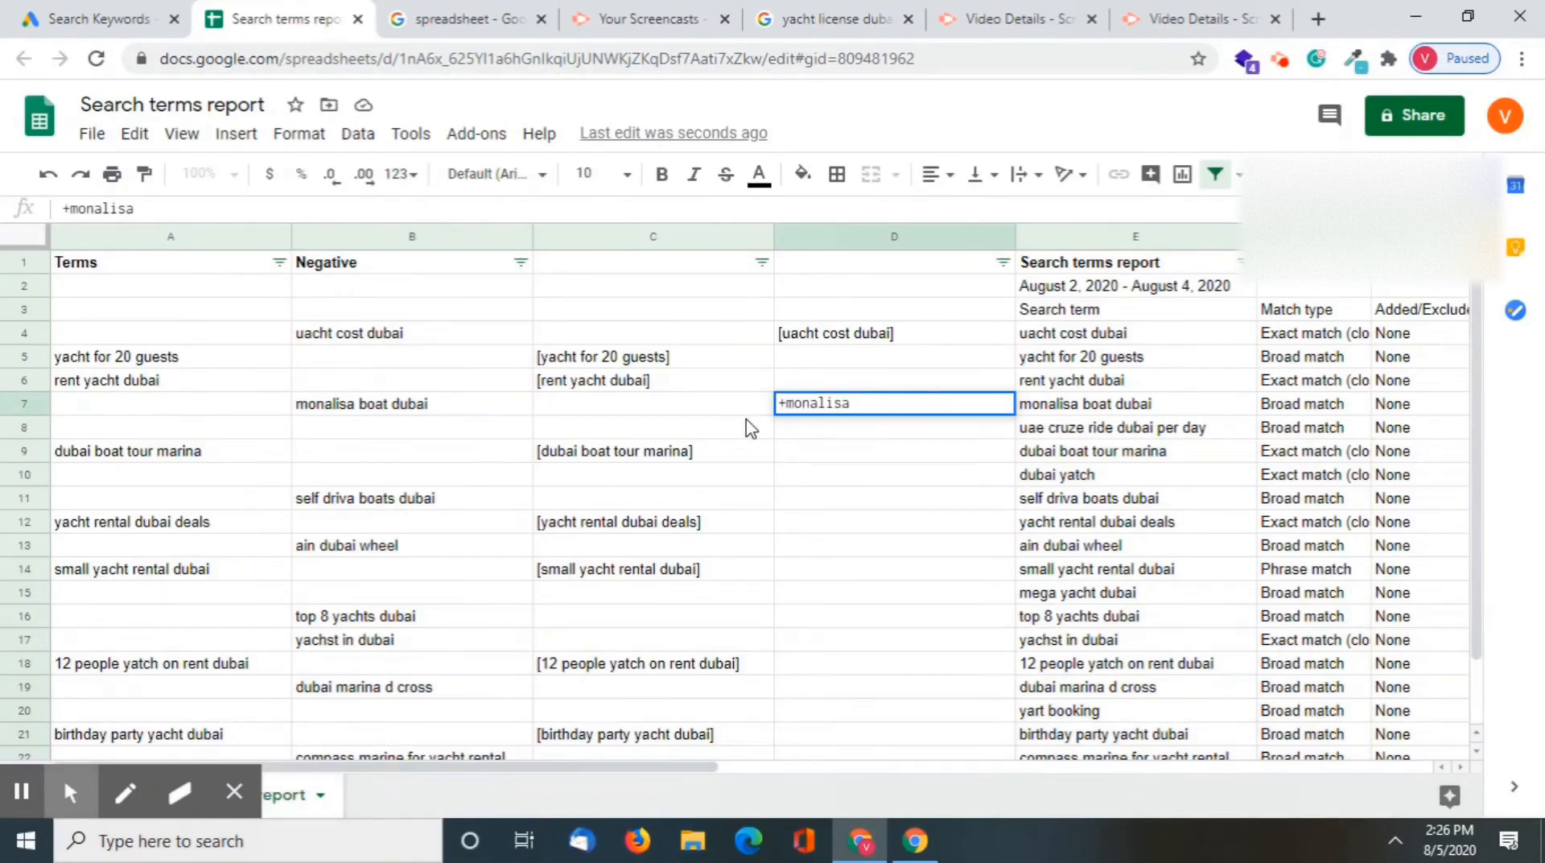
triple_click(787, 402)
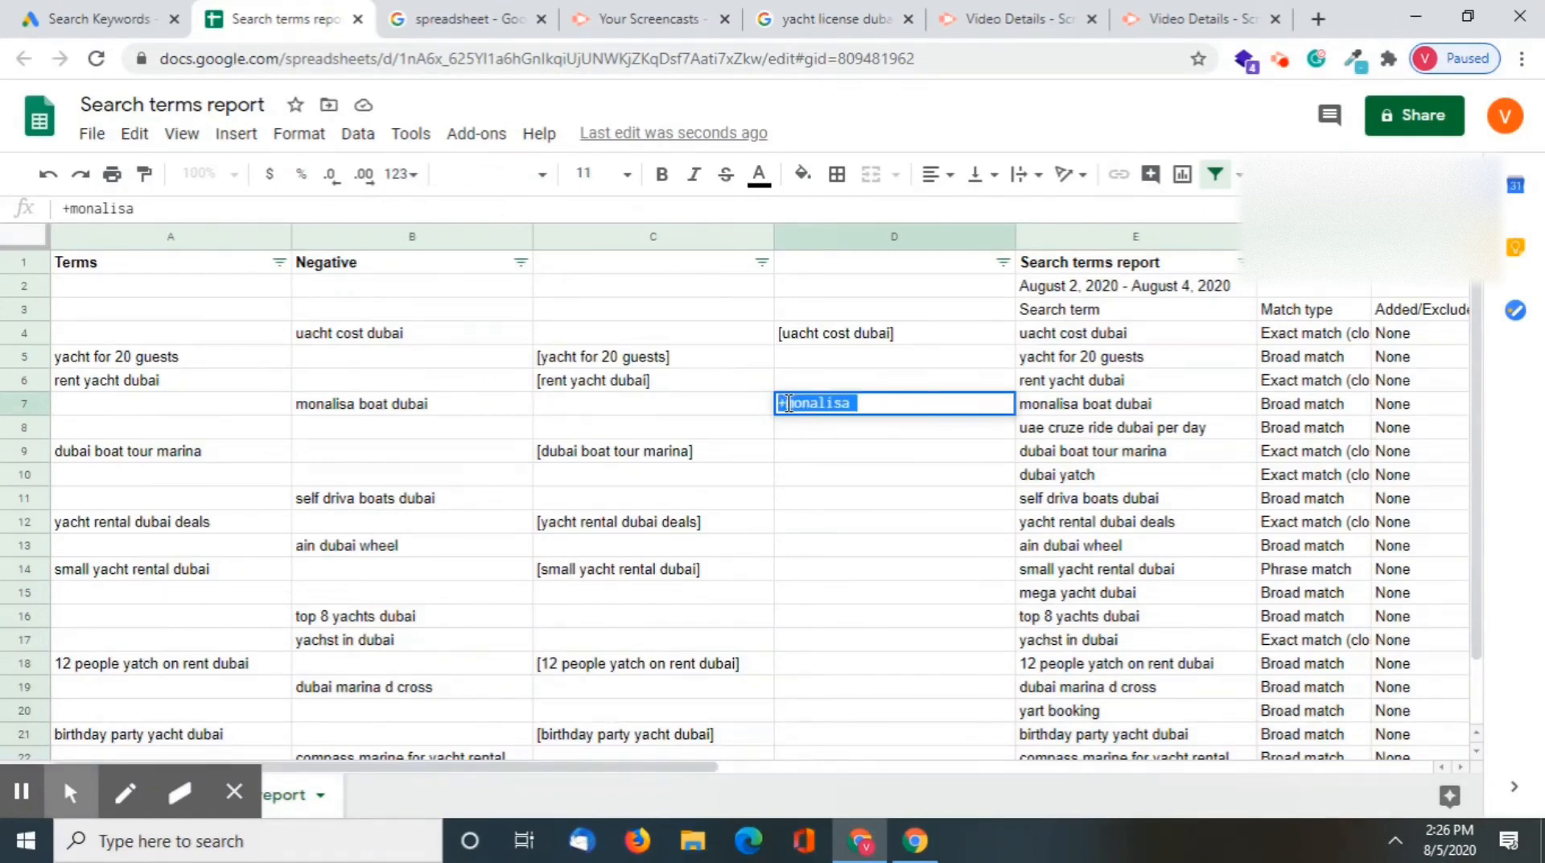
text(")
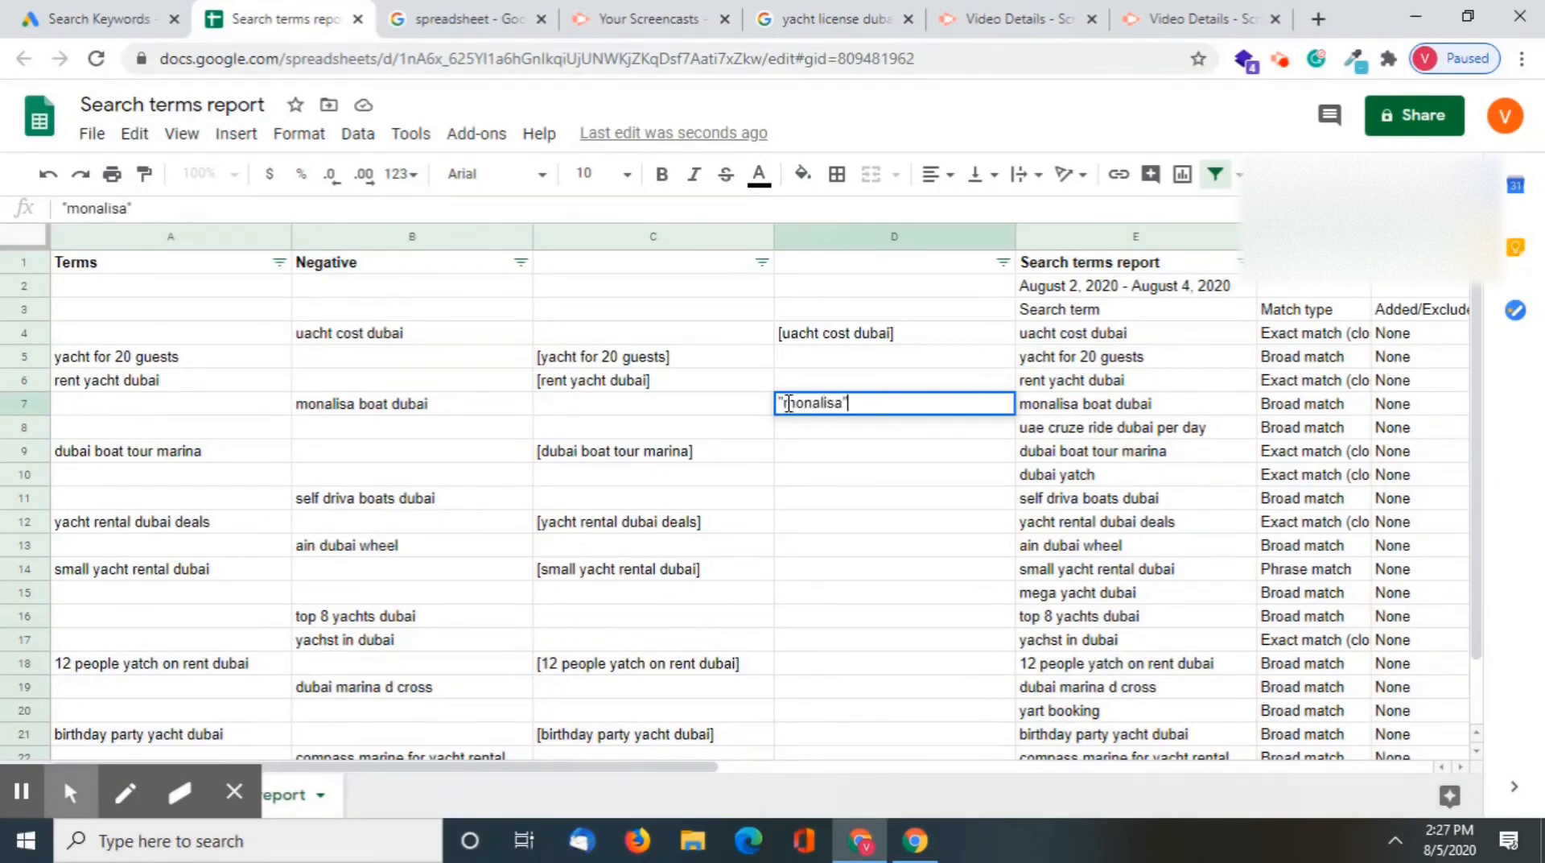
key(Return)
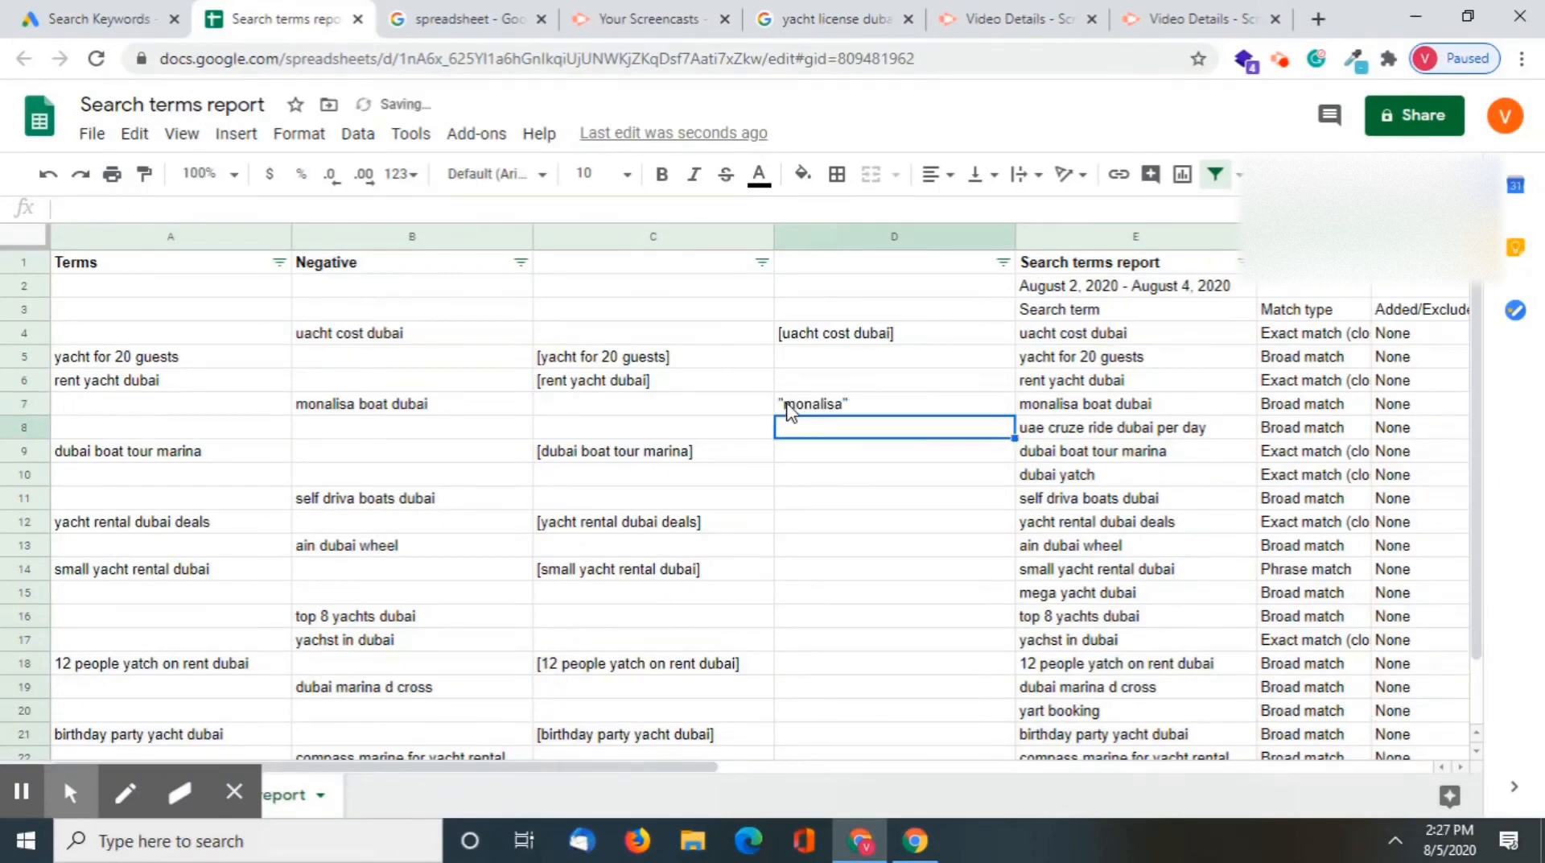
Enter "self drive" in double quotes in D11 as the negative for "self driva boats dubai"
click(855, 453)
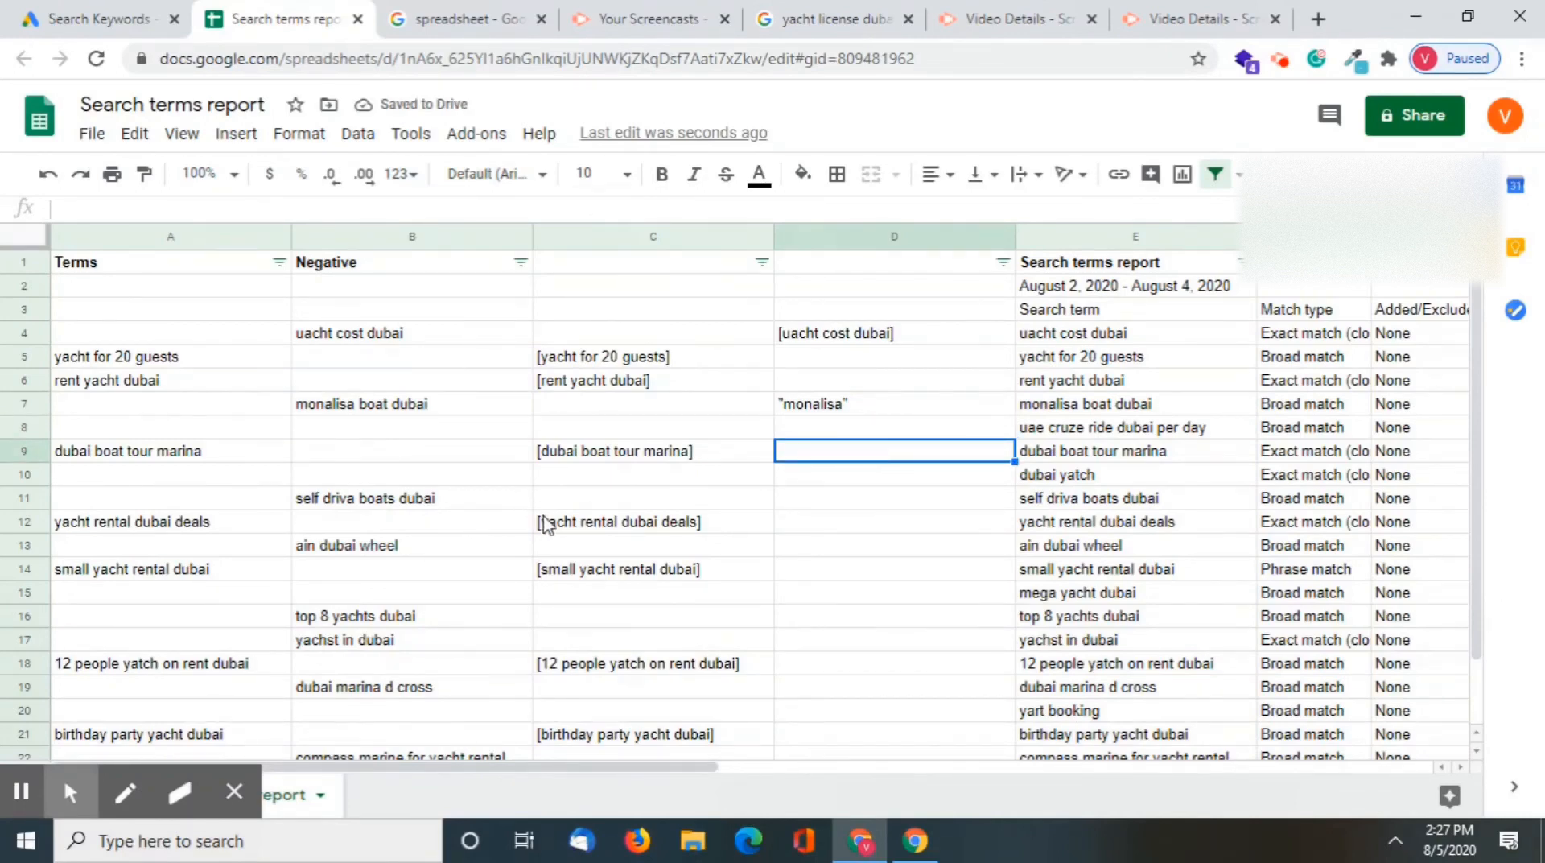
click(393, 505)
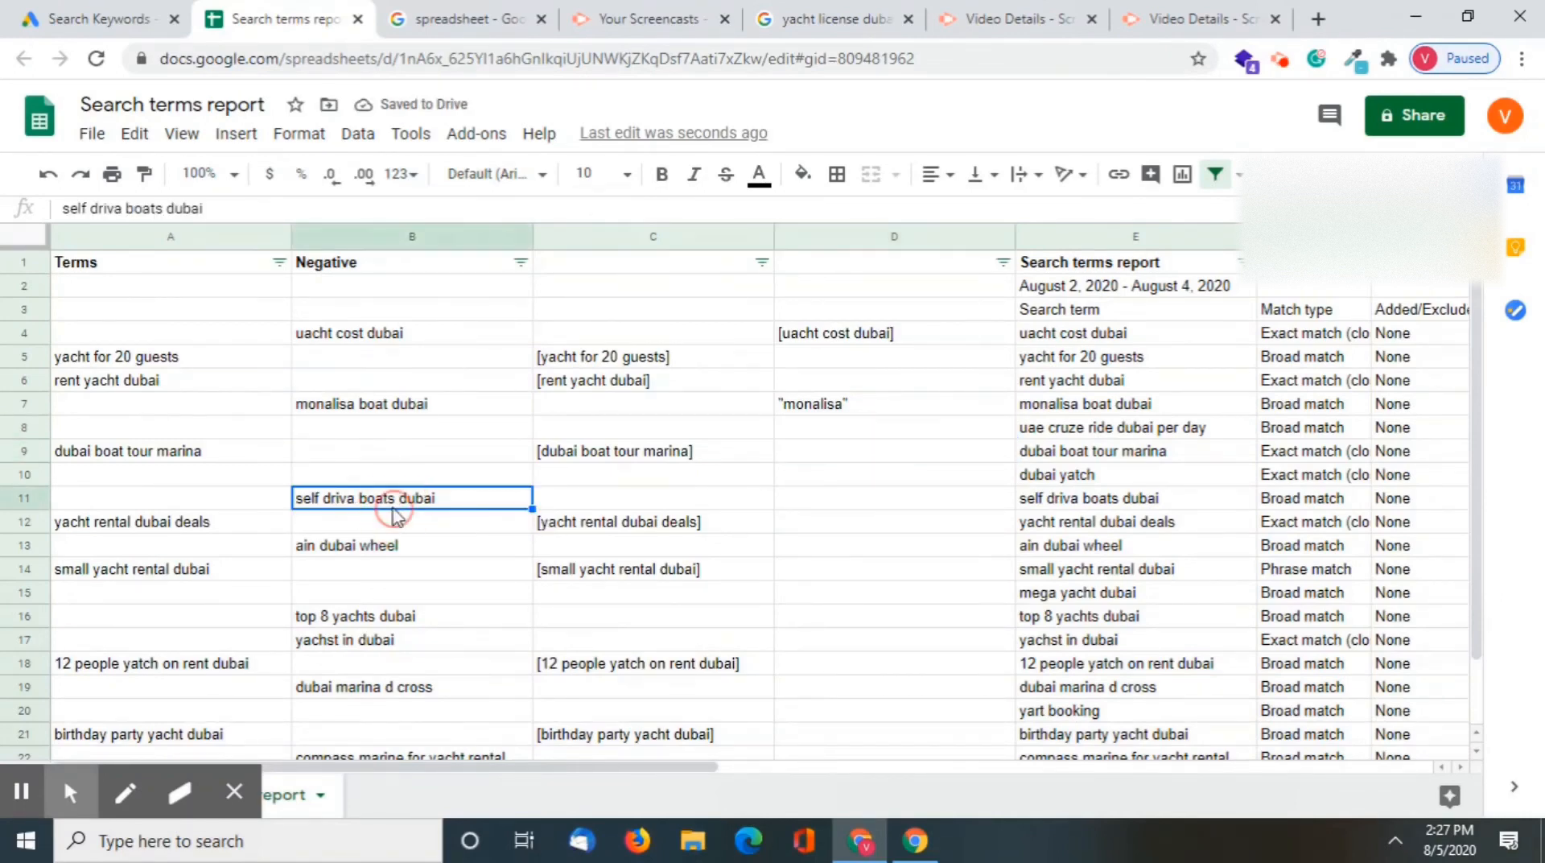
click(879, 497)
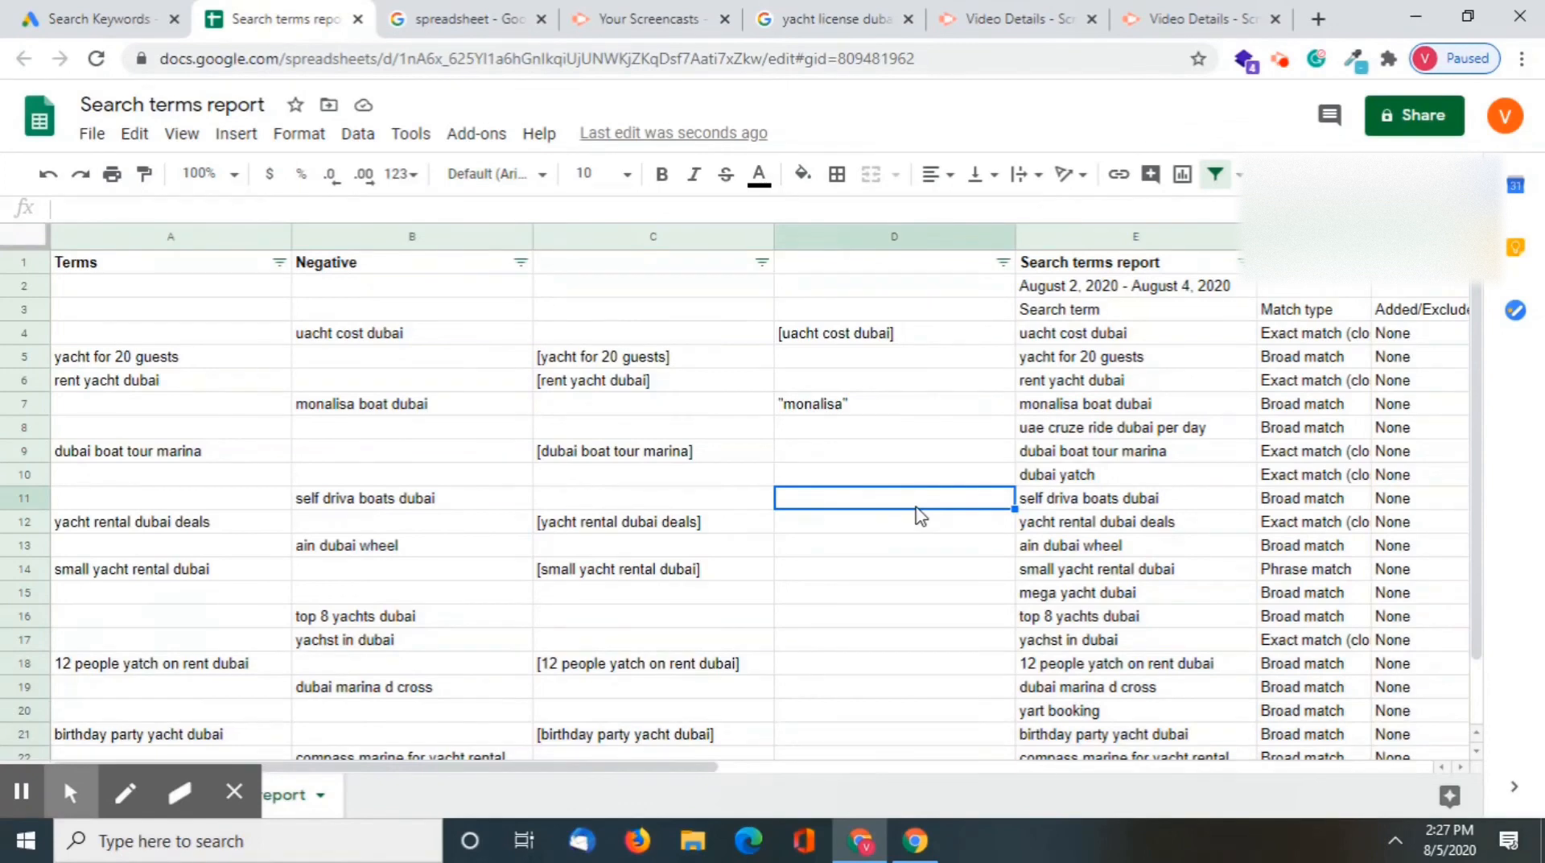
text("s)
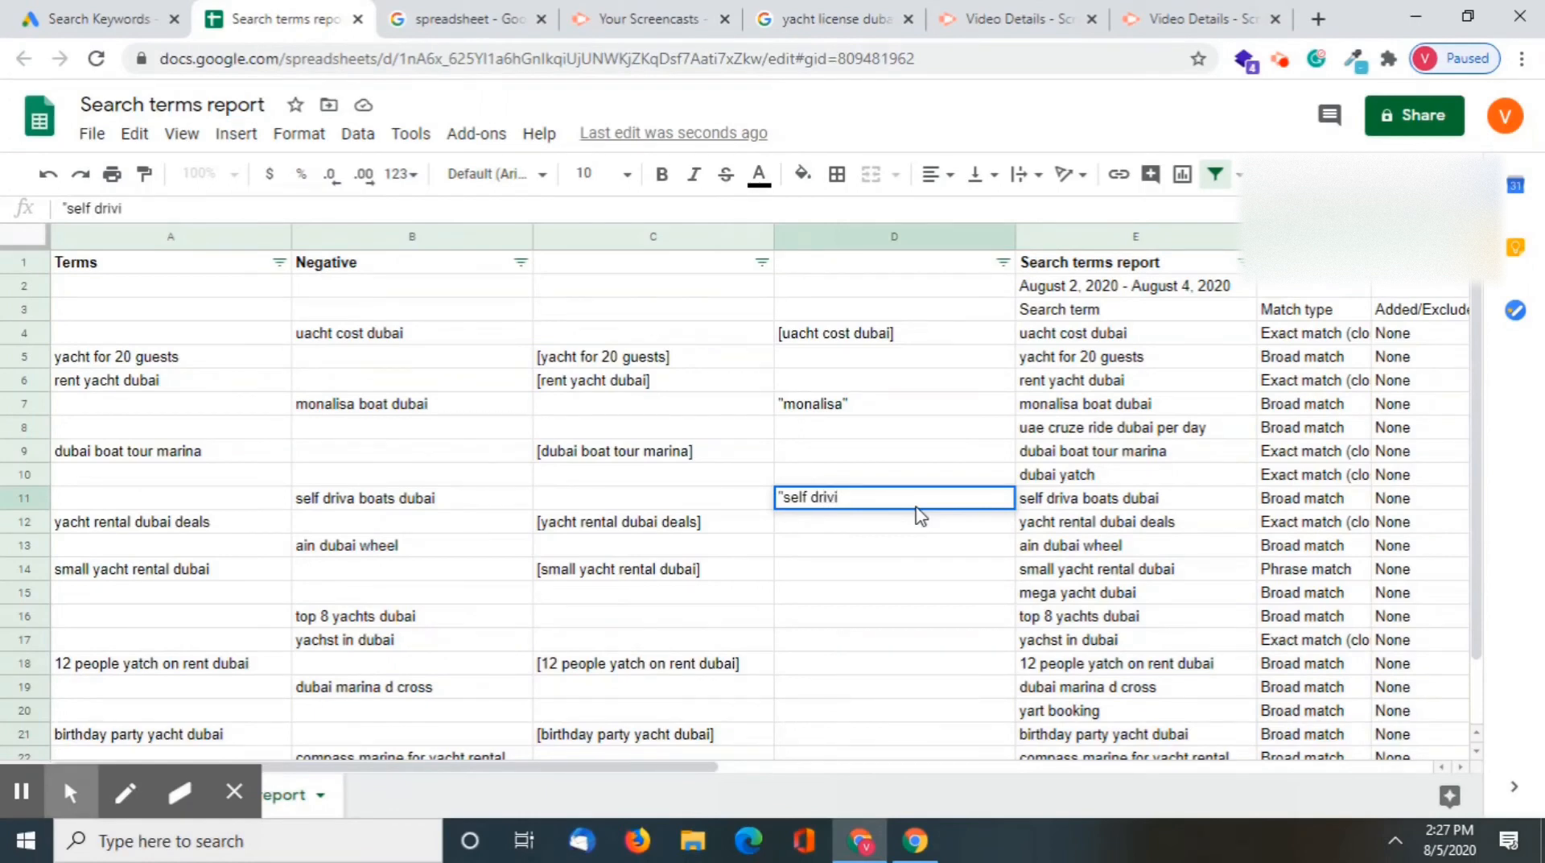
text(elf drivi)
key(BackSpace)
text(er)
key(Return)
Enter "wheel" in double quotes in D13 as the negative for "ain dubai wheel"
click(399, 566)
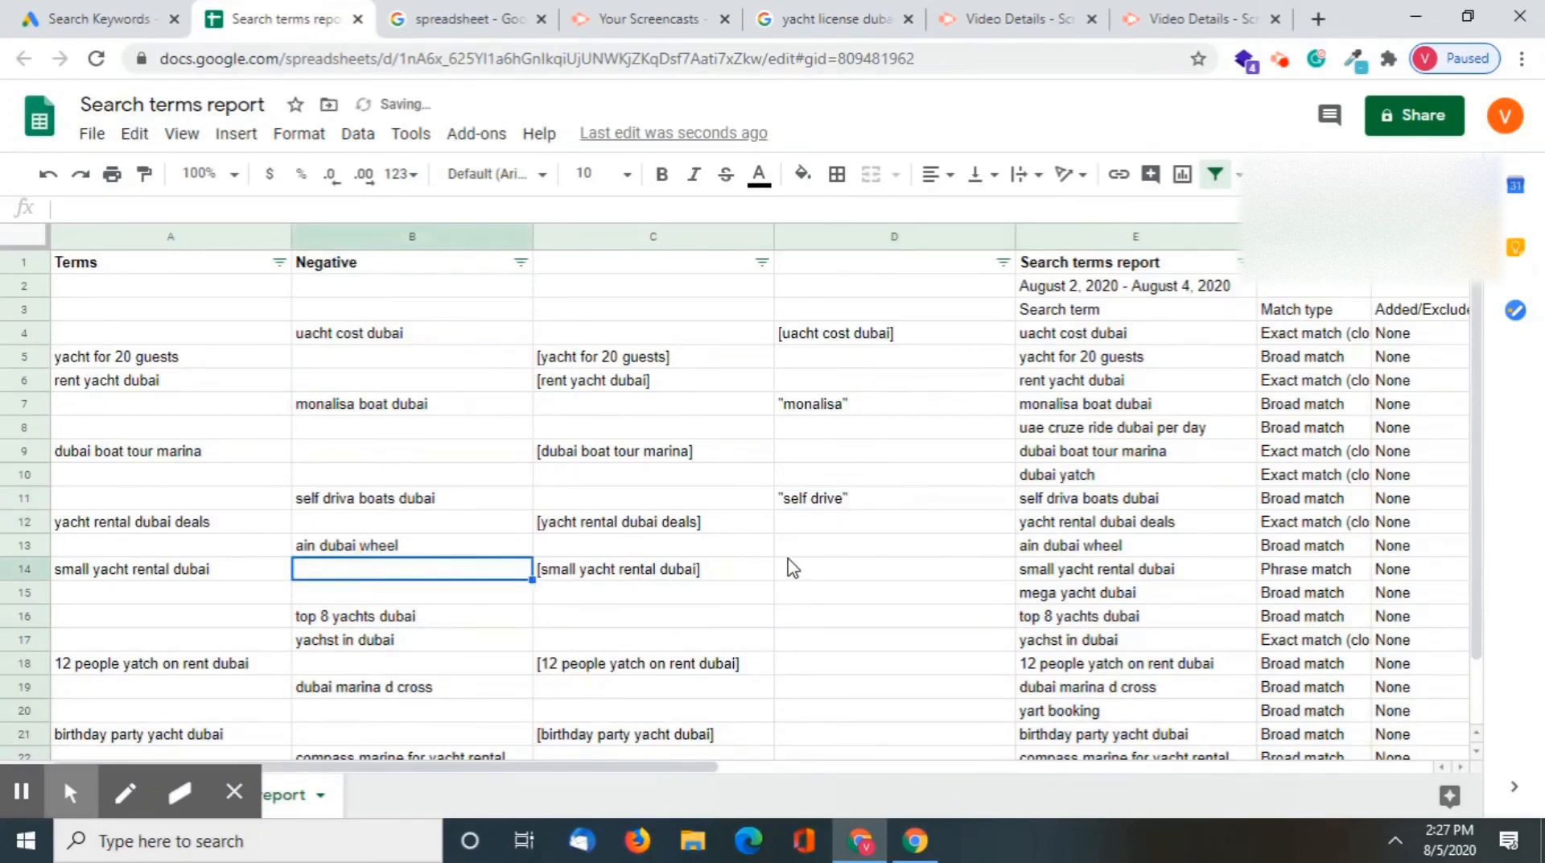
click(829, 545)
text("whe)
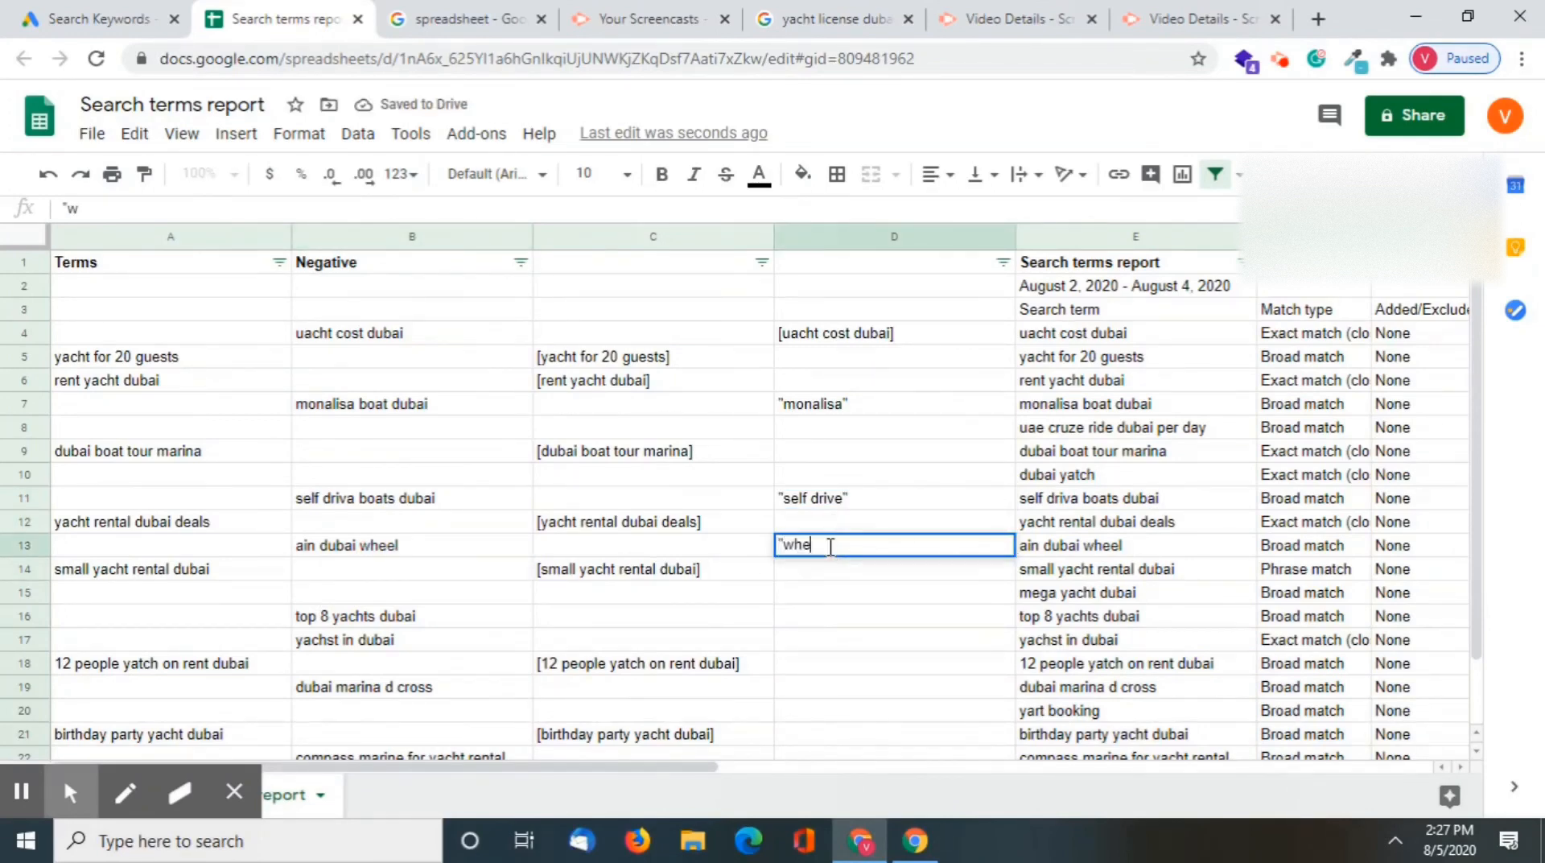
text(el")
key(Return)
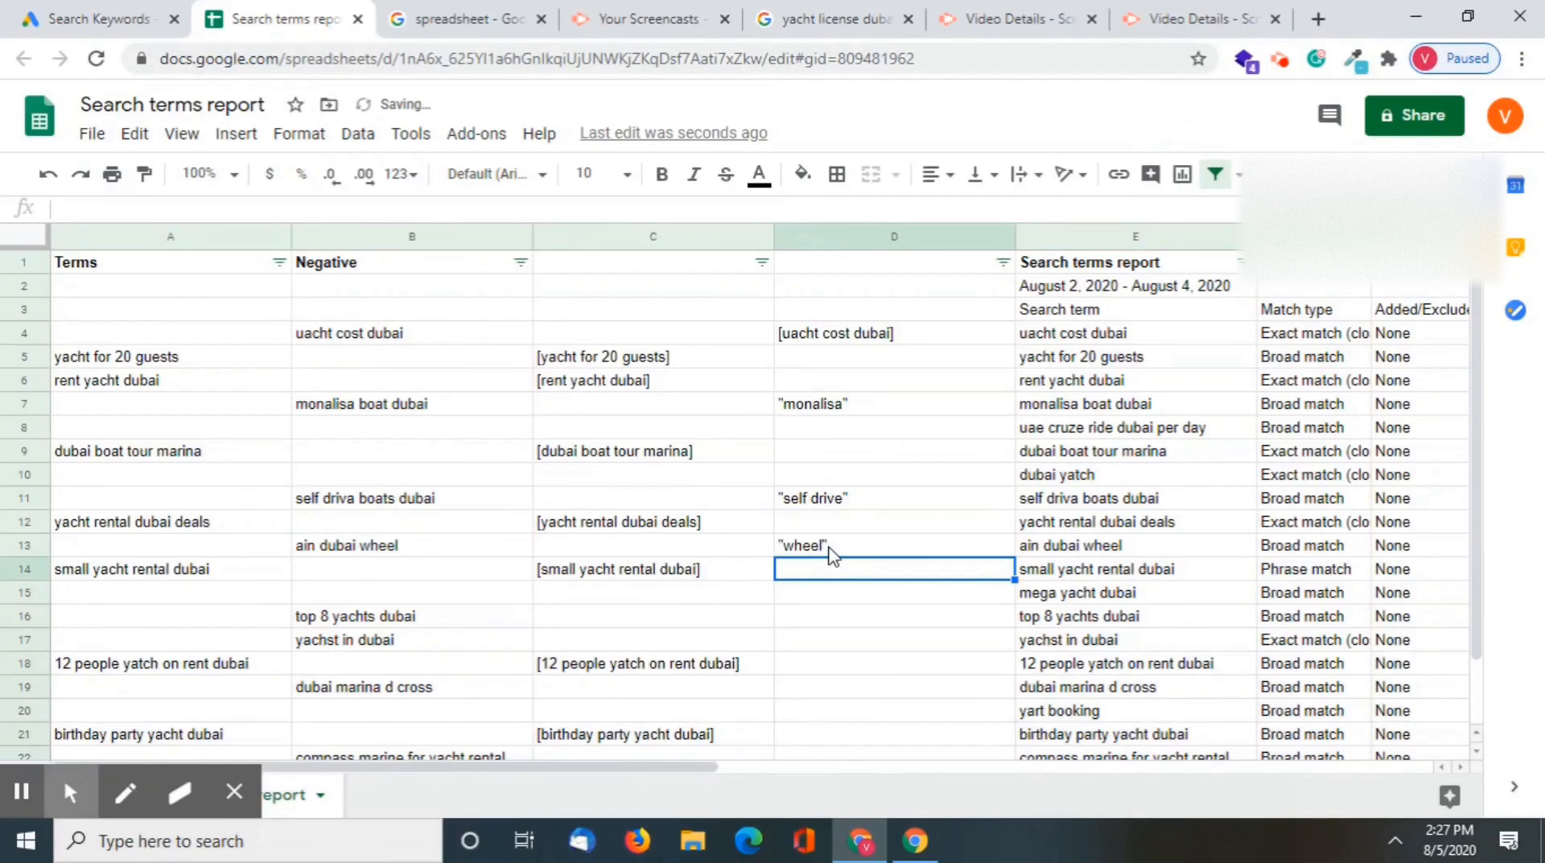
Enter "top 8" in double quotes in D16 as the negative for "top 8 yachts dubai"
click(326, 640)
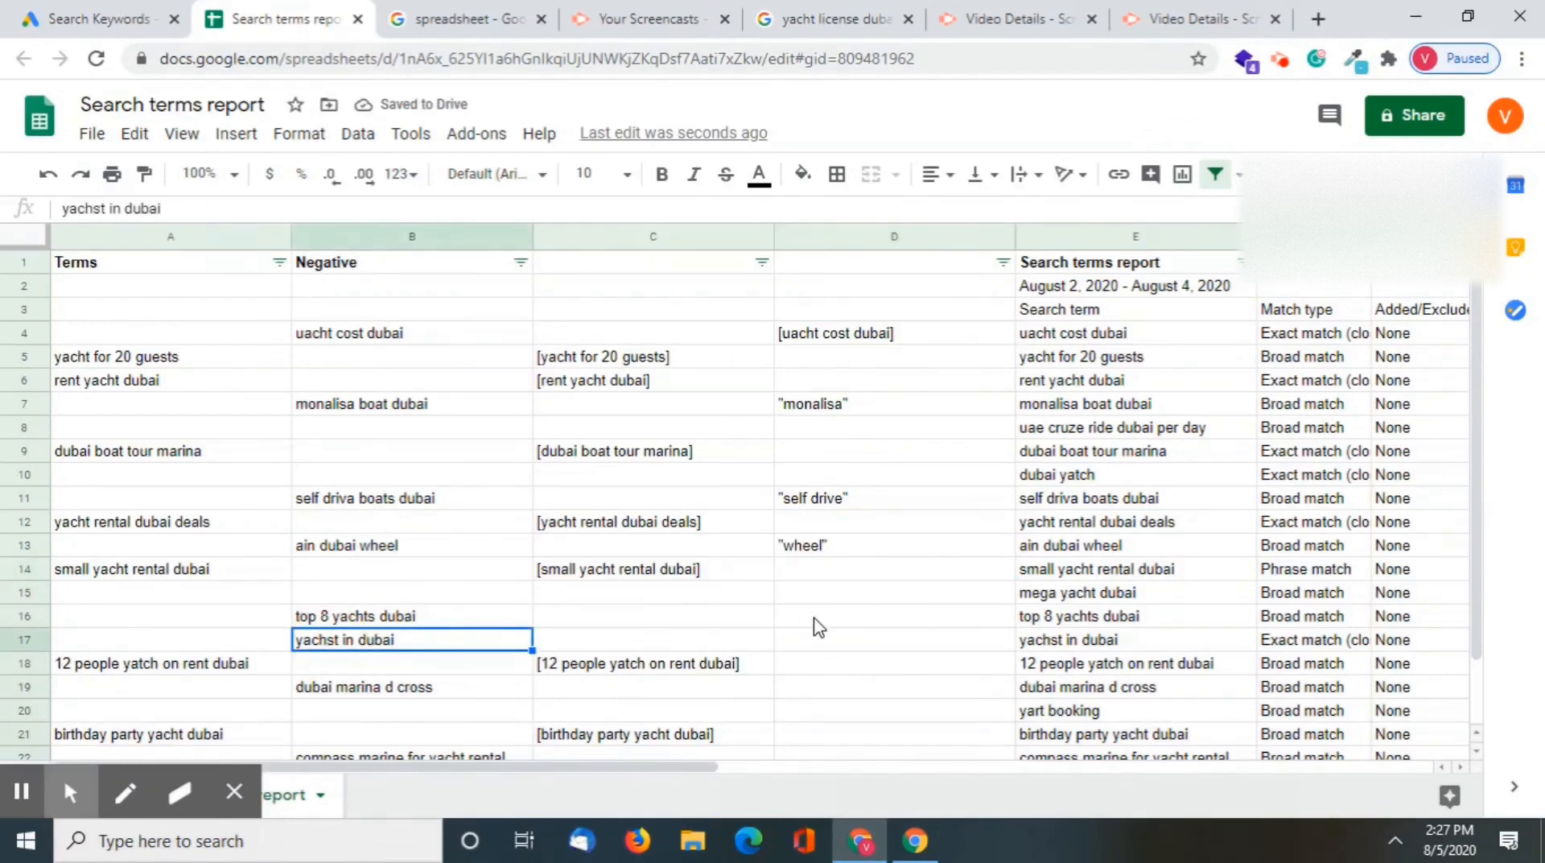
click(814, 618)
text("top)
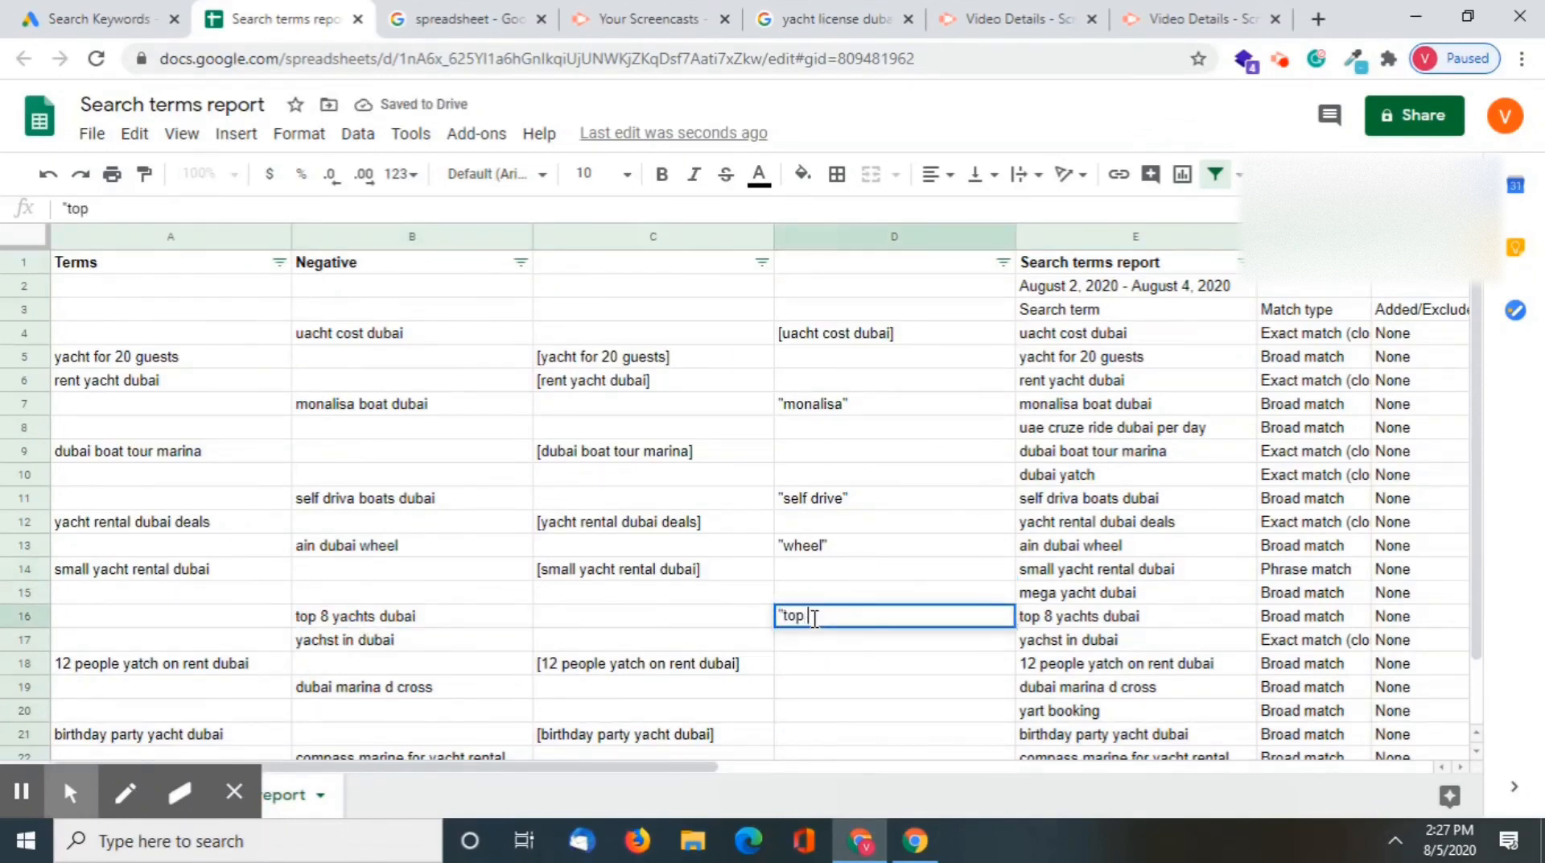
text( 8")
key(Return)
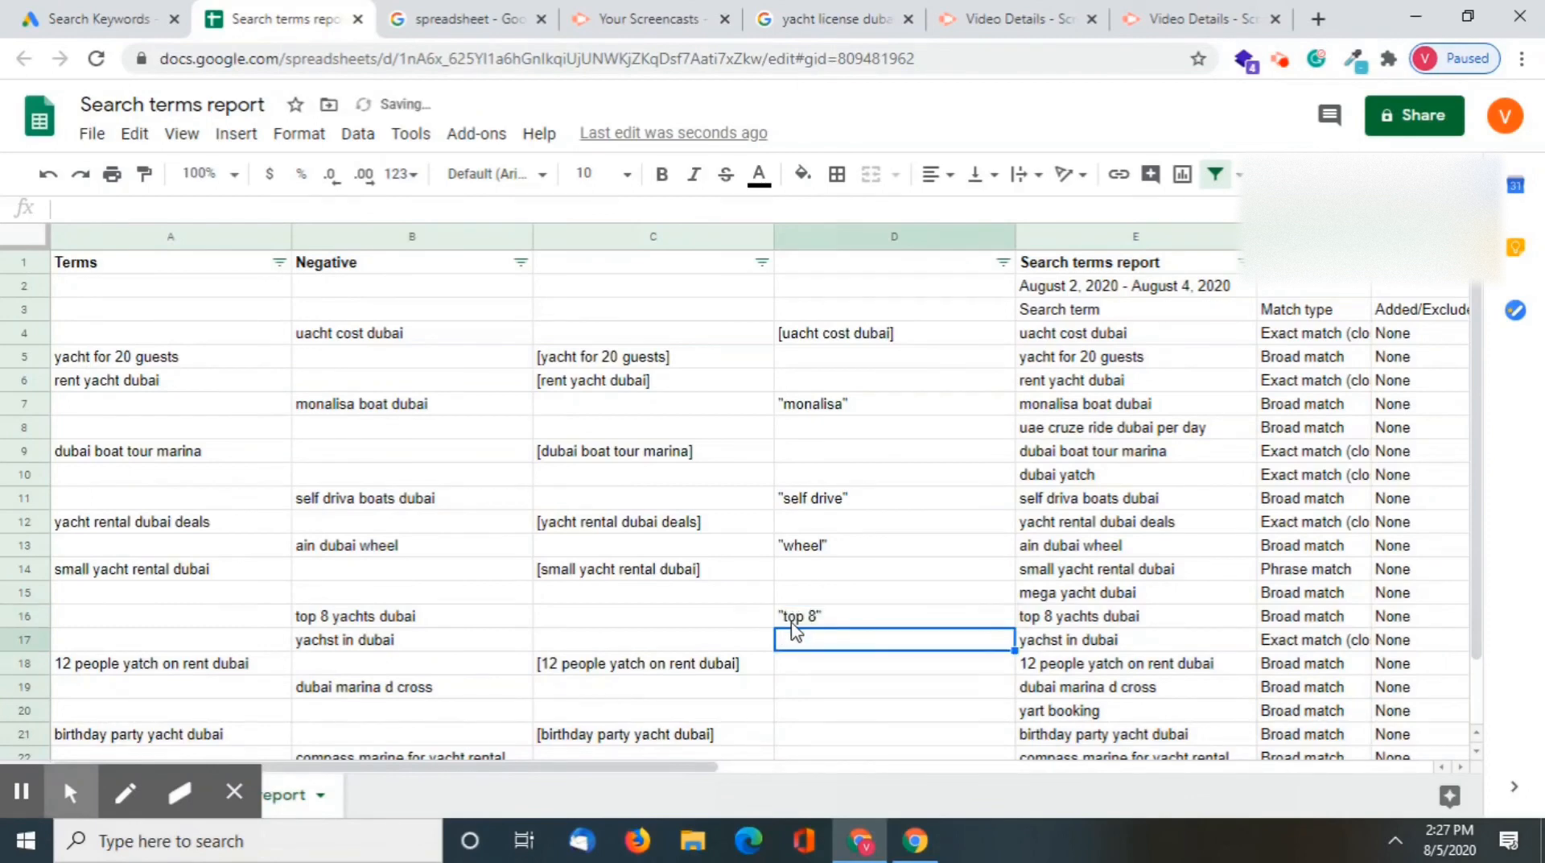
Clear "yachst in dubai" from B17 in the Negative column and undo the deletion
click(329, 651)
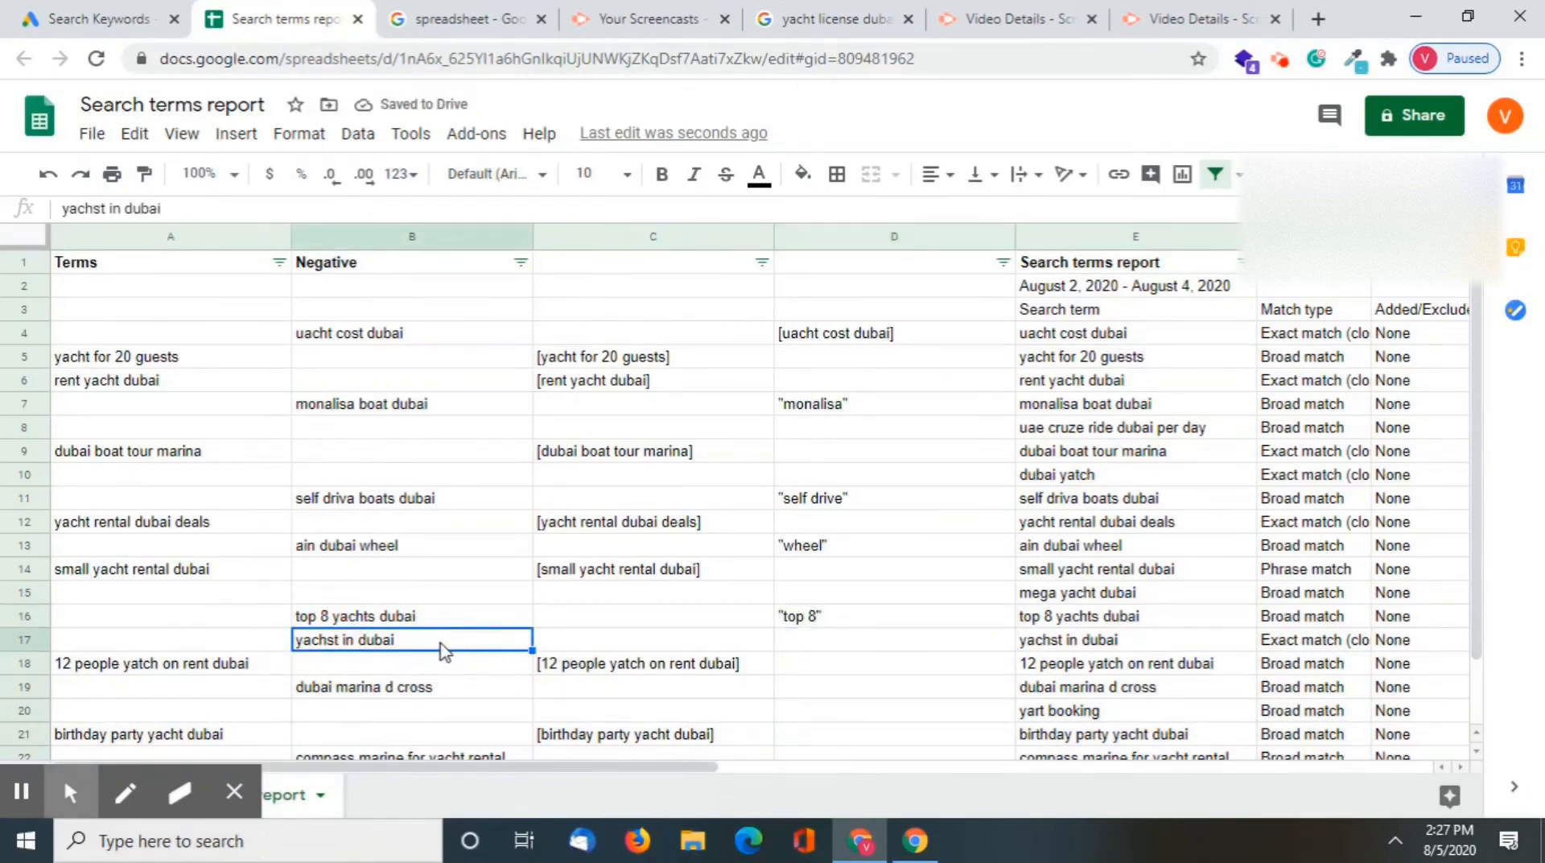
key(Delete)
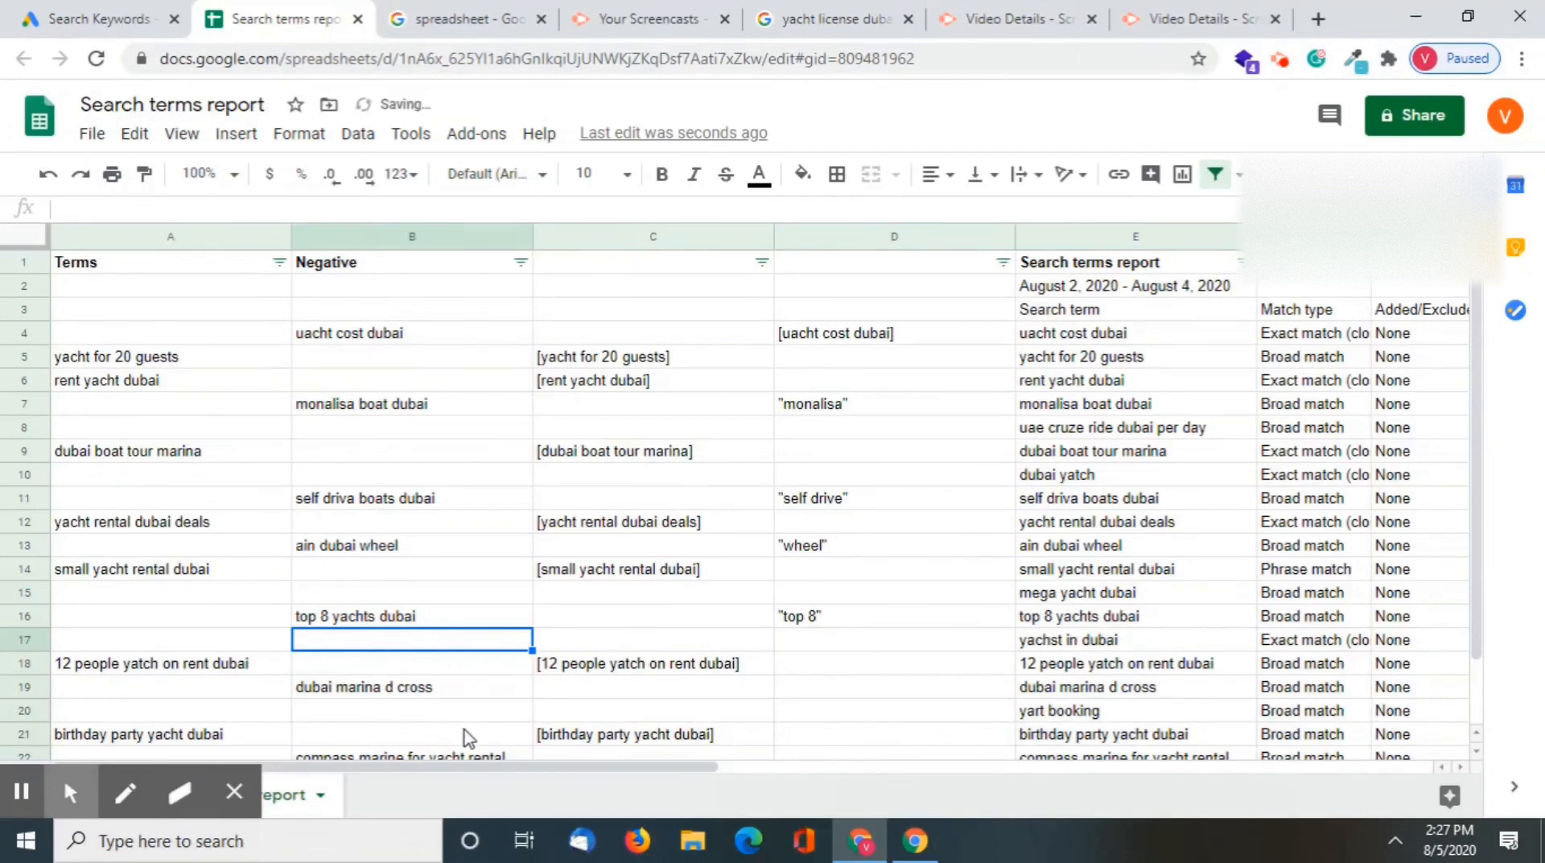
scroll(466, 735, down, 1)
key(ctrl+z)
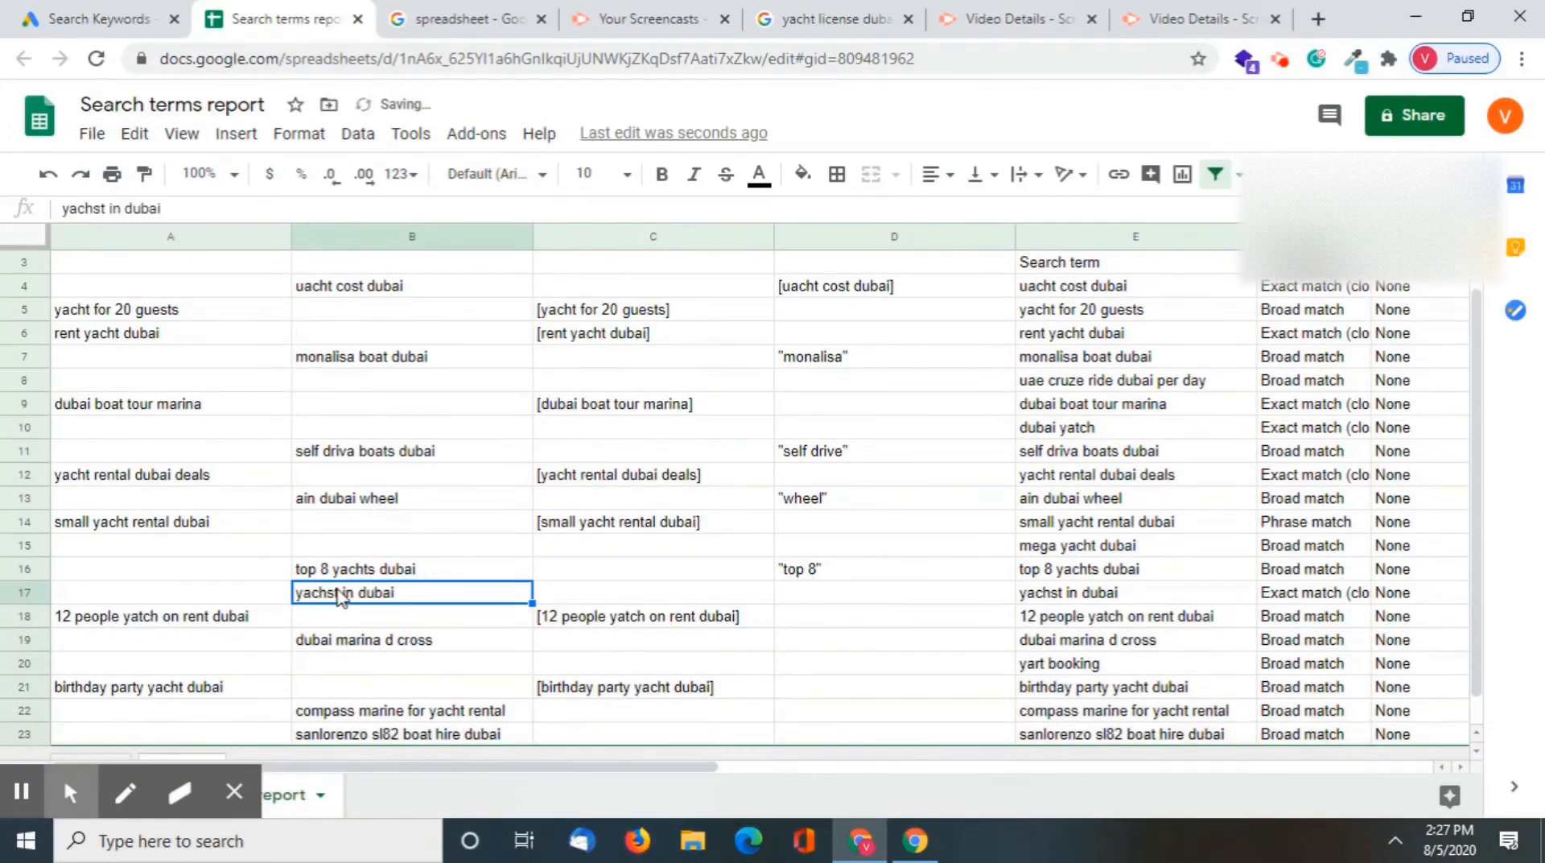
Clear "yachst in dubai" from B17 in the Negative column
double_click(340, 593)
key(ctrl+a)
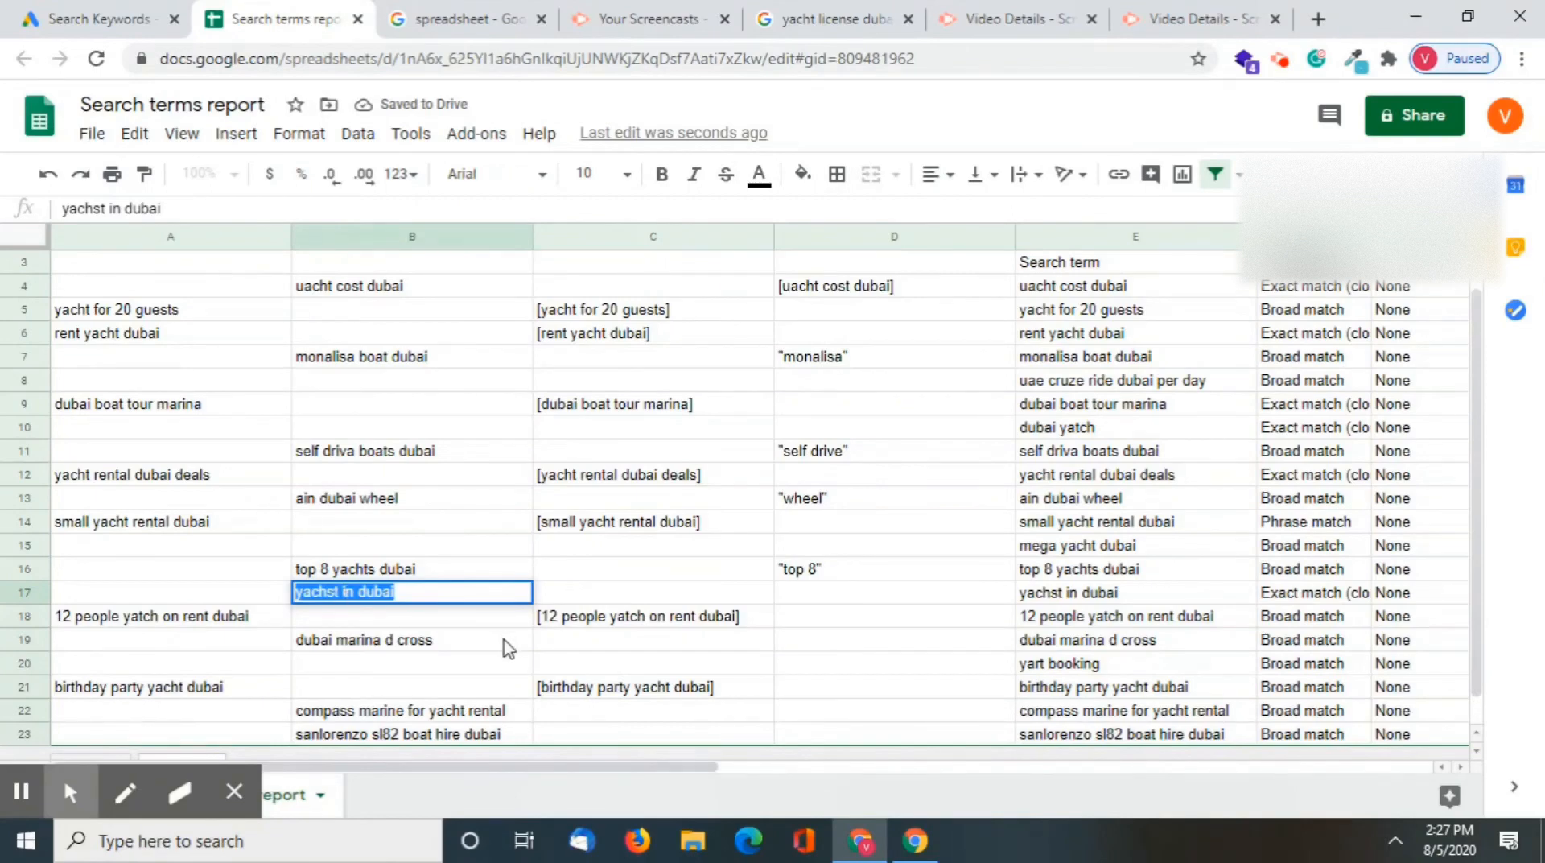
click(503, 642)
click(417, 603)
key(Delete)
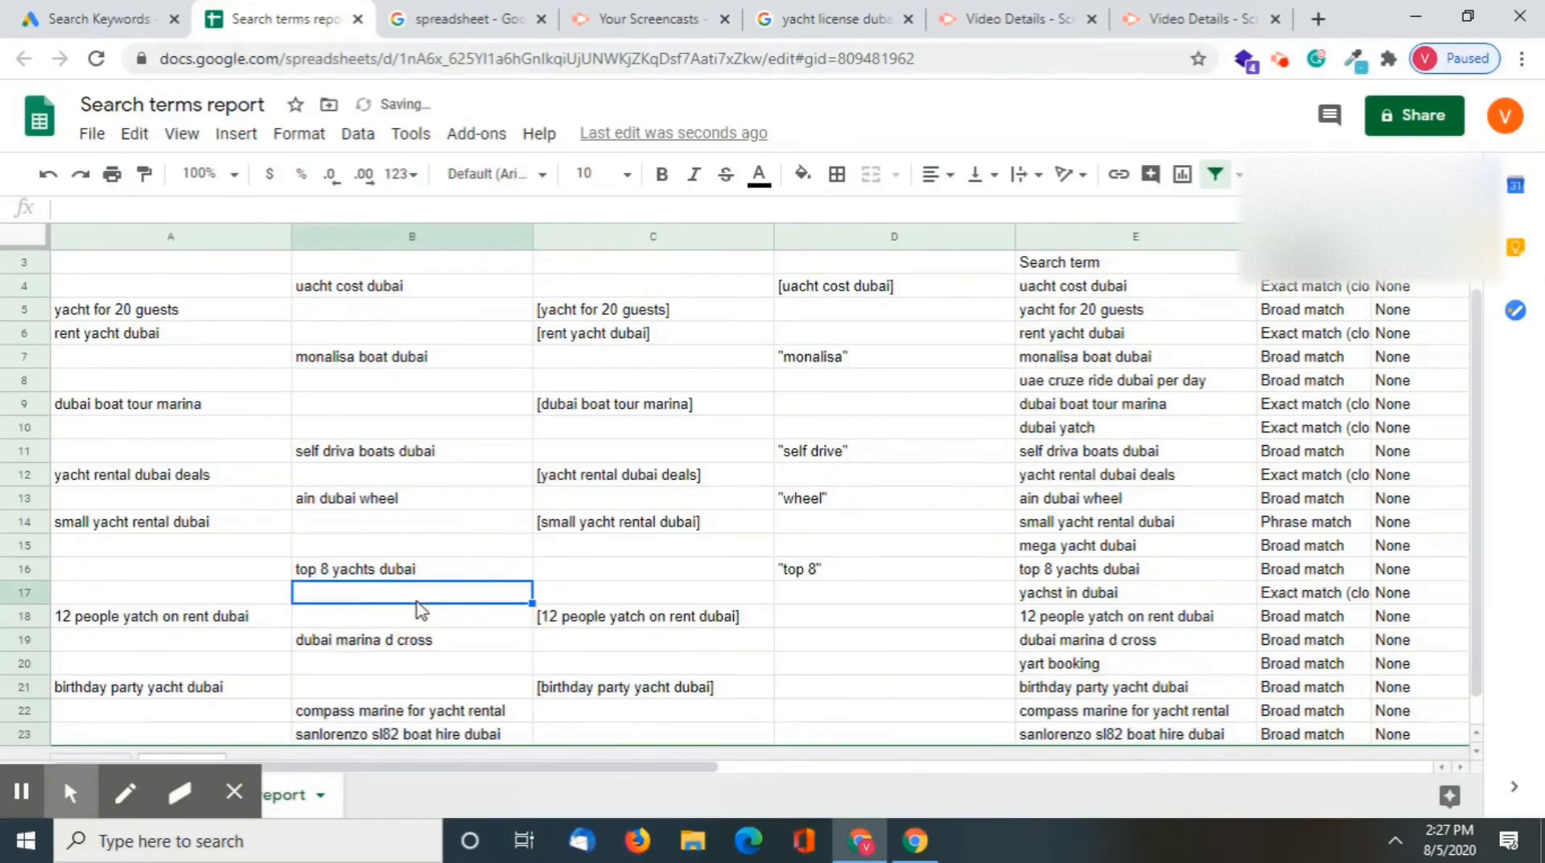
click(569, 637)
Enter the B19 term in square brackets as the exact match negative [dubai marina d cross] in D19
click(380, 642)
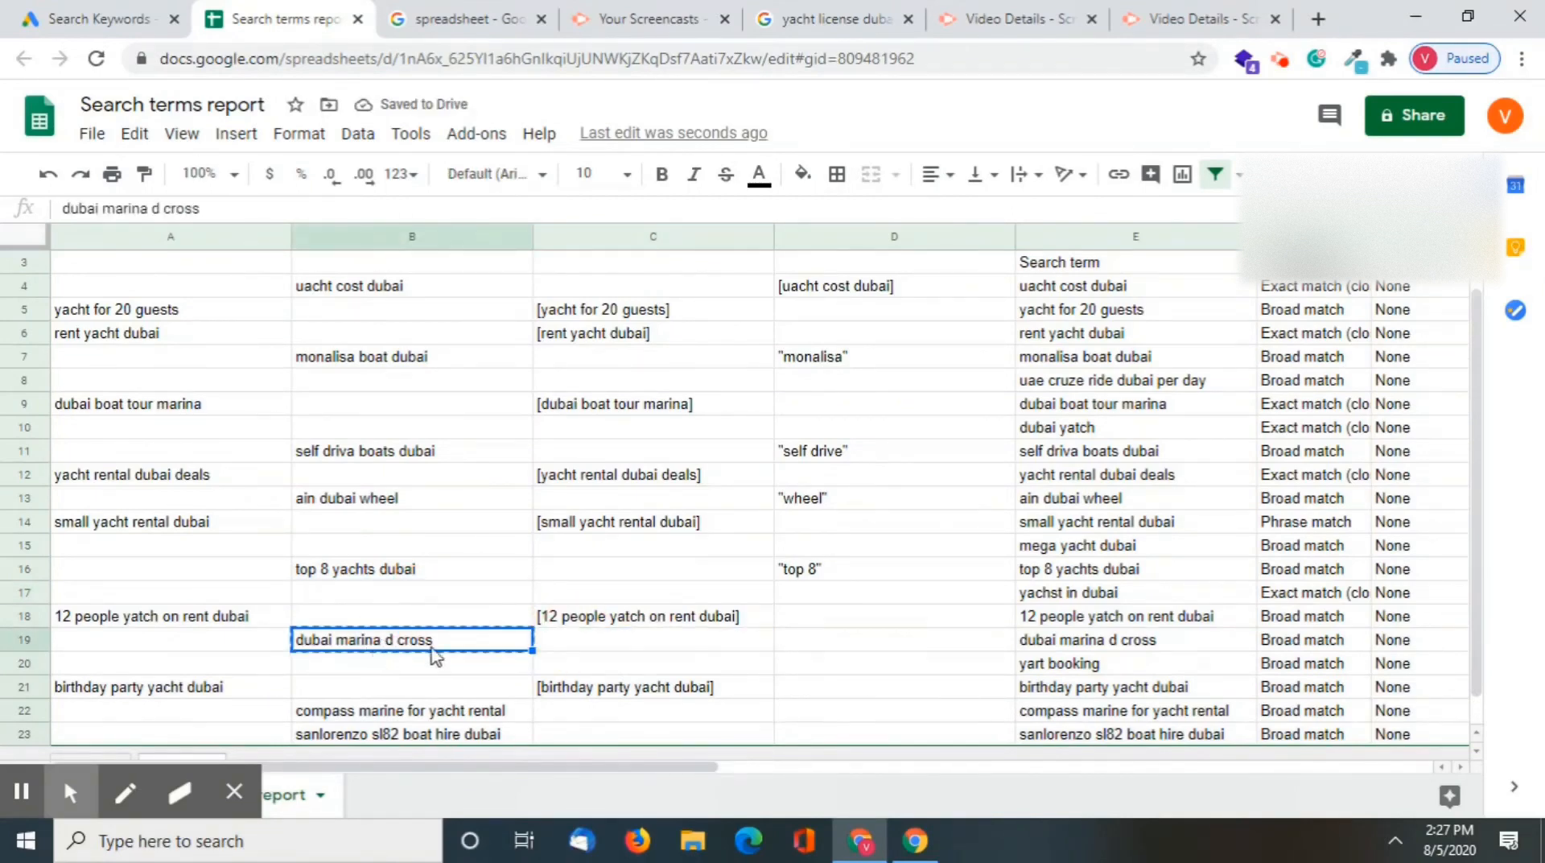
key(ctrl+c)
double_click(894, 639)
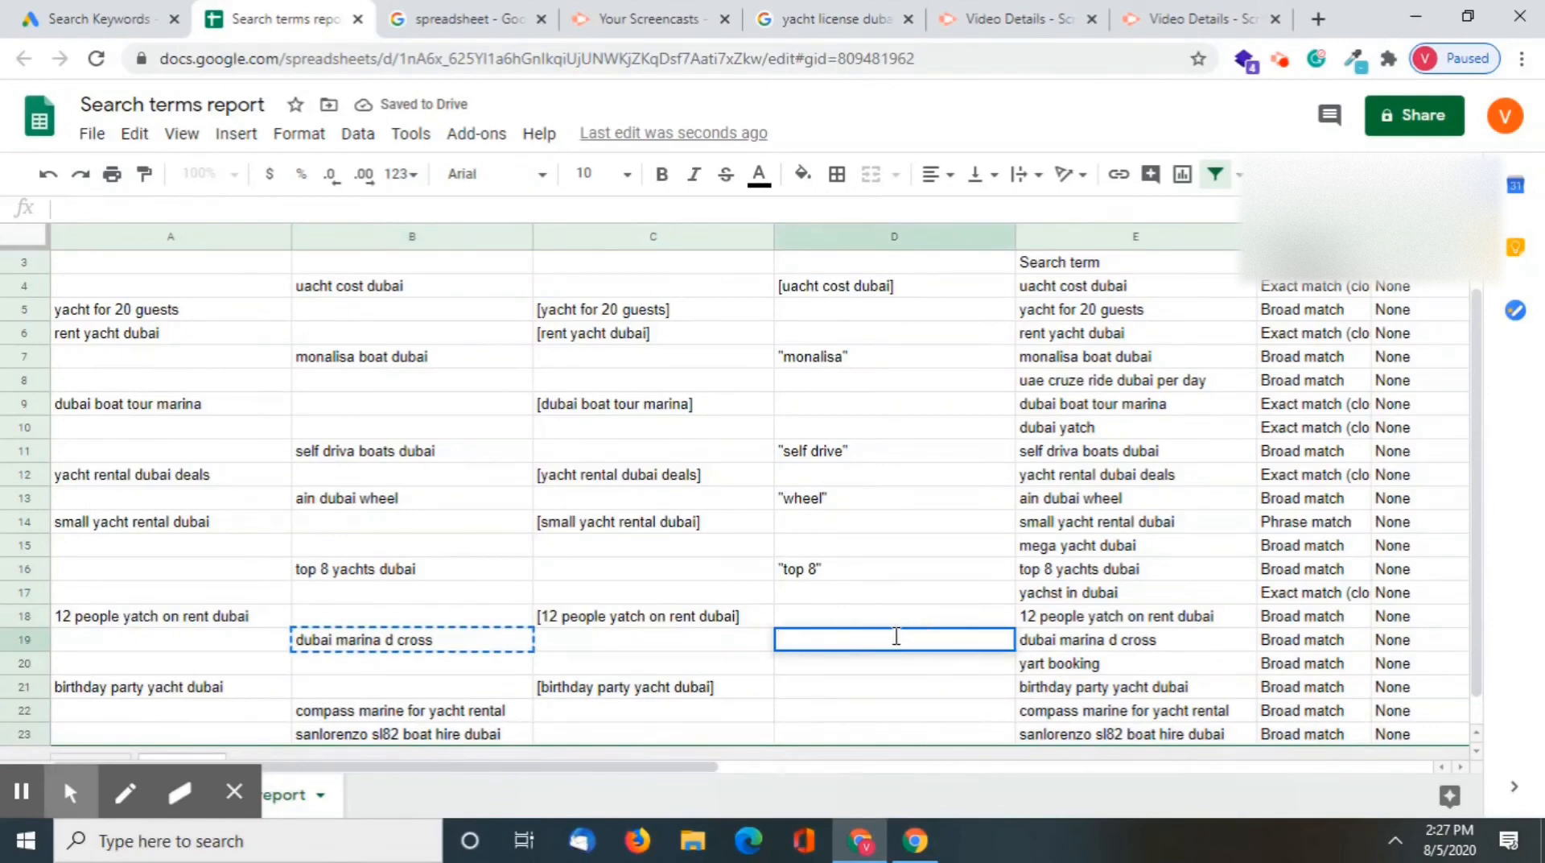
text([)
key(ctrl+v)
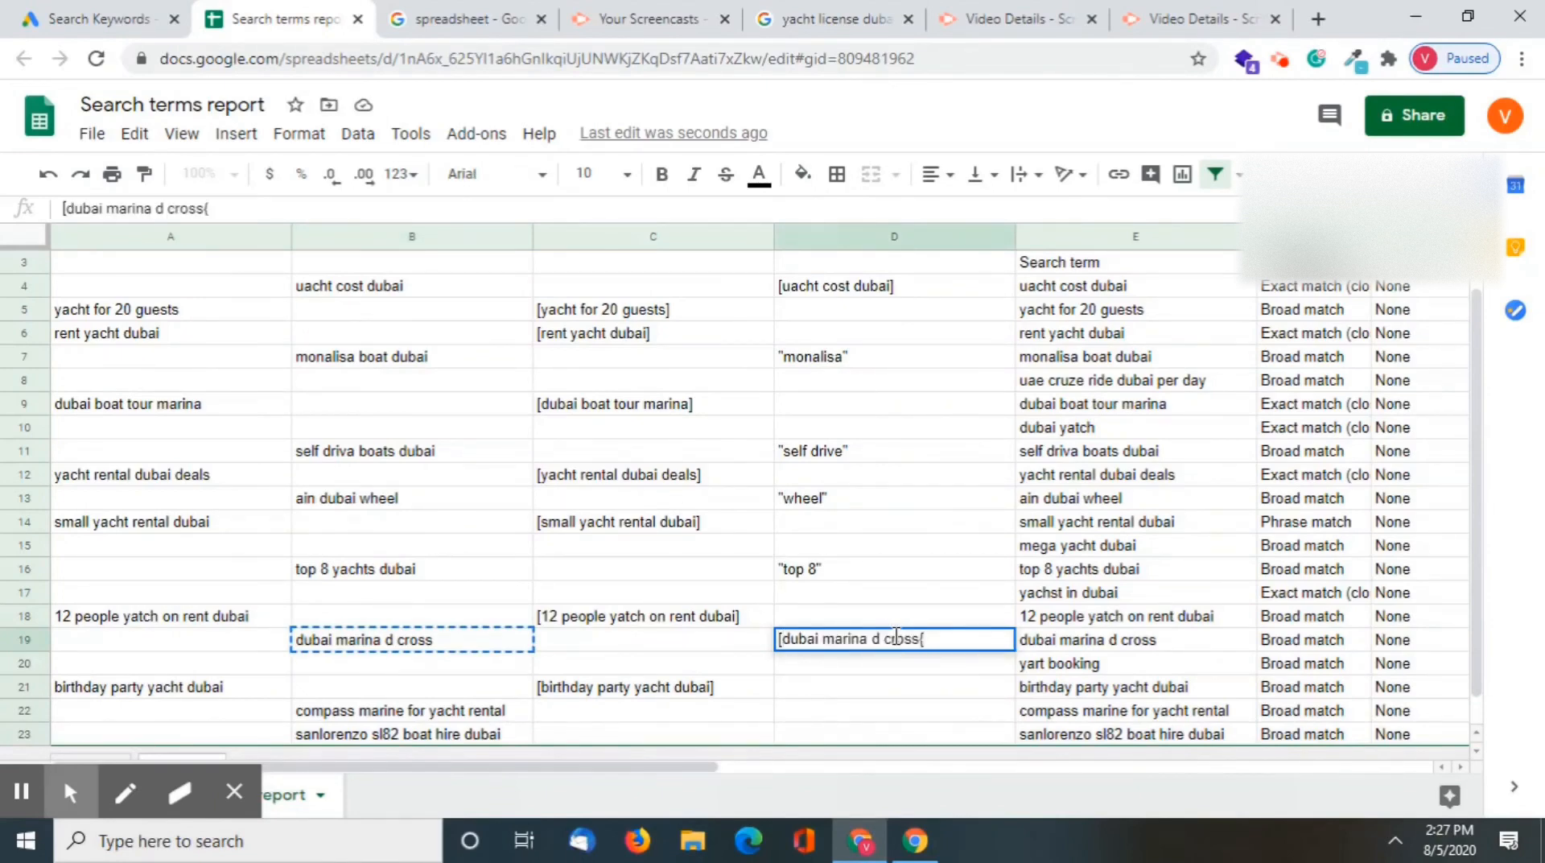
text(])
key(Return)
Enter "compass" in double quotes in D22 as the negative for "compass marine for yacht rental"
scroll(714, 639, down, 1)
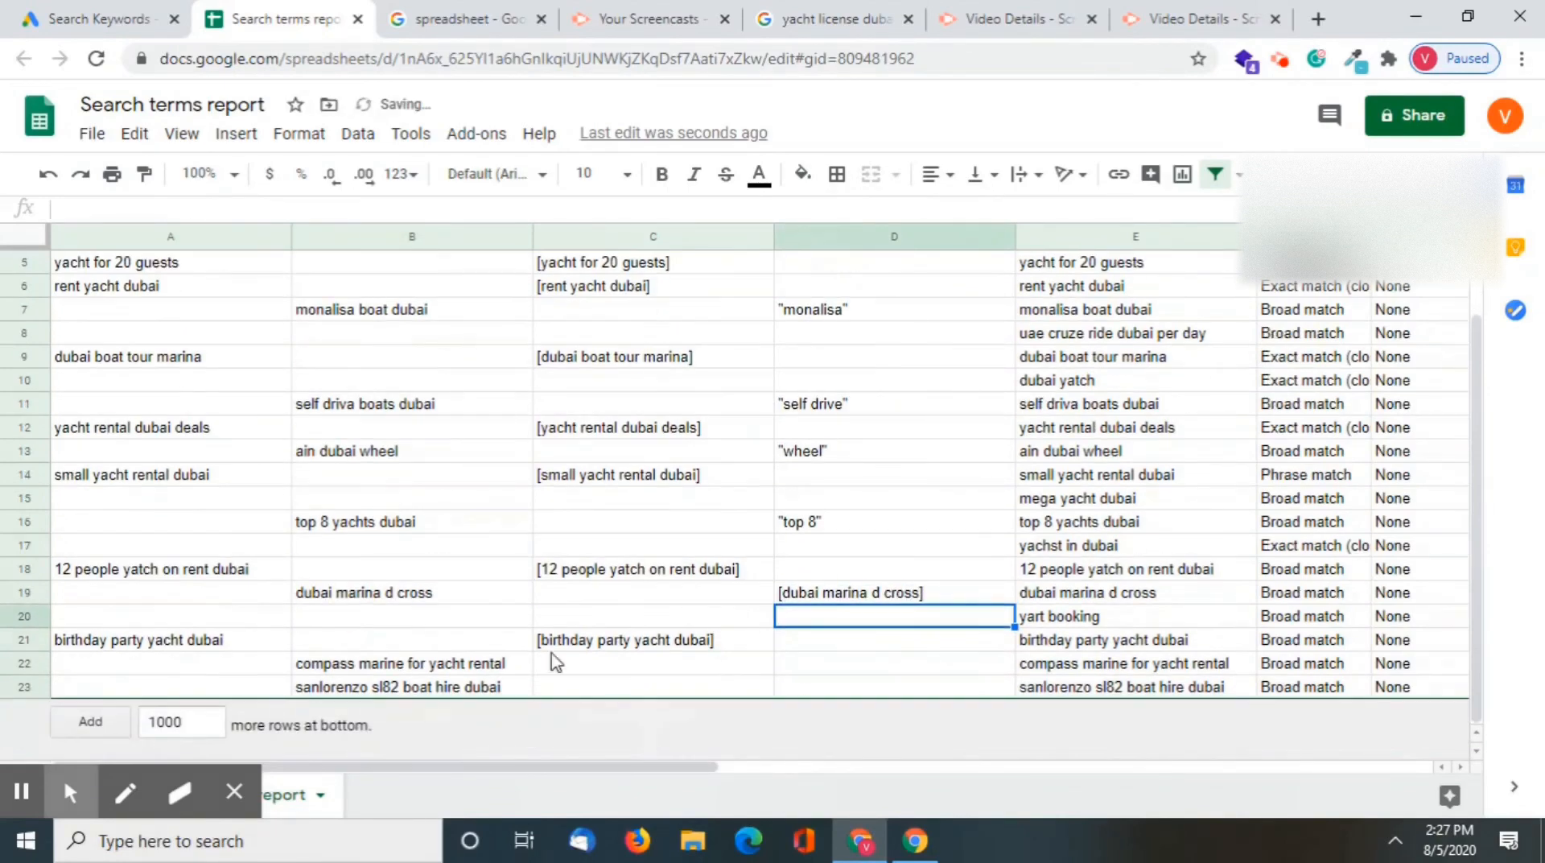
click(355, 674)
key(ctrl+c)
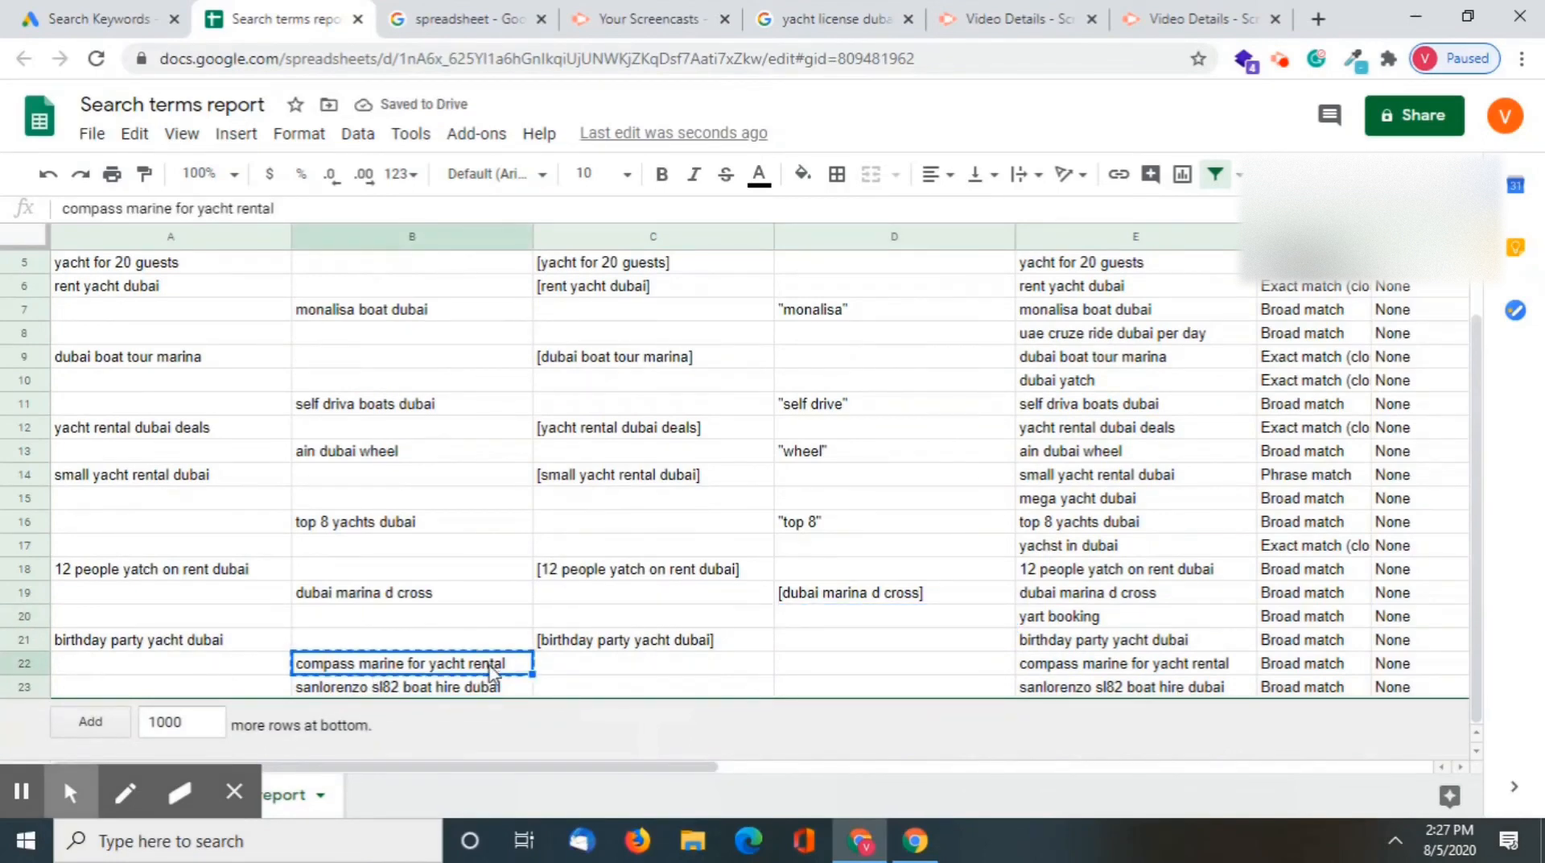
click(810, 673)
double_click(811, 669)
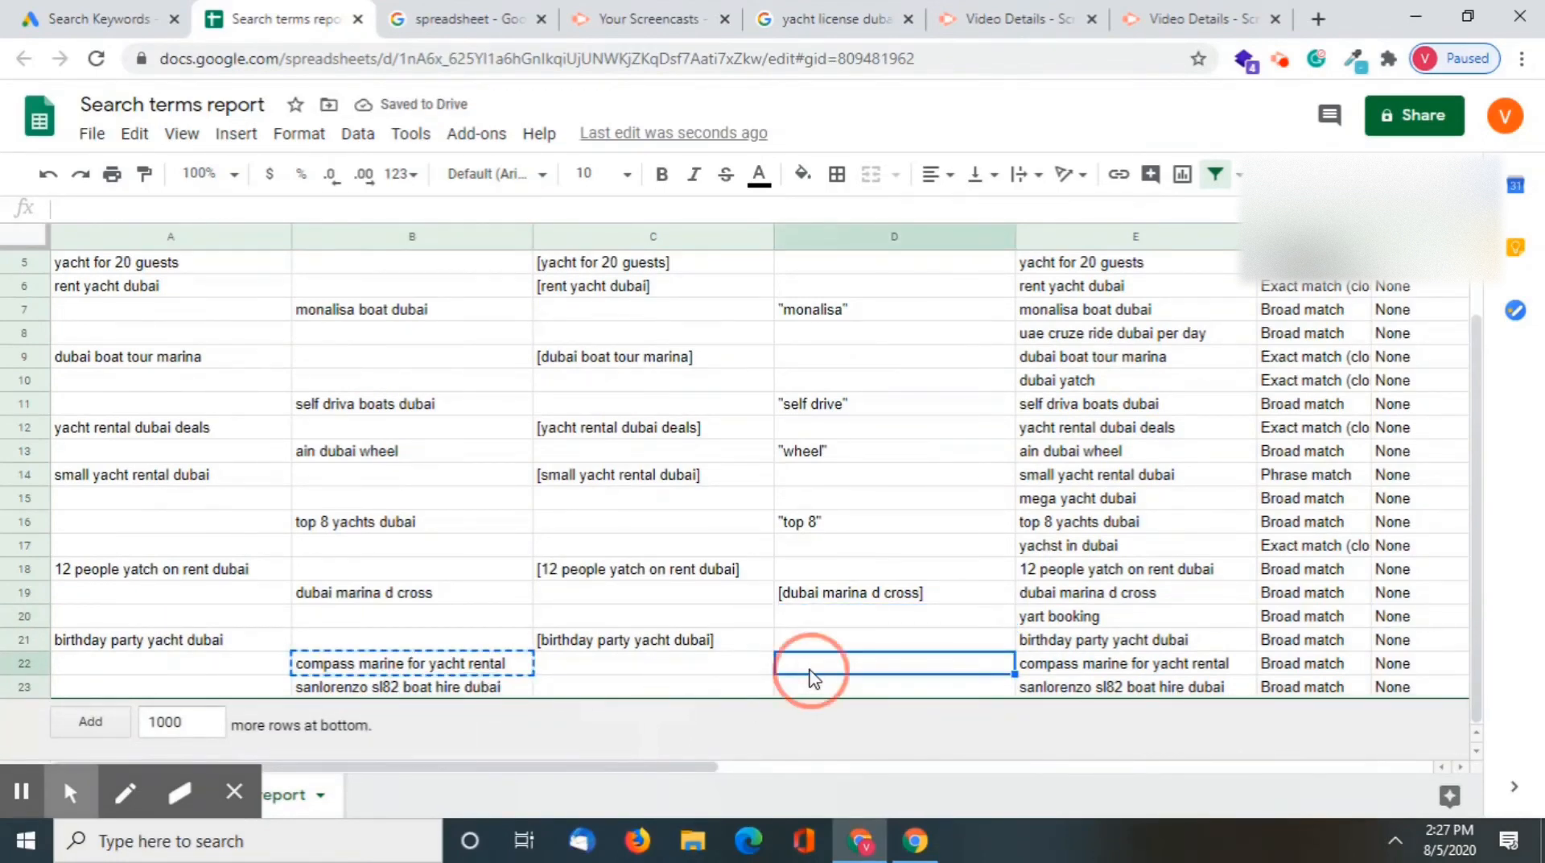
text(")
key(ctrl+v)
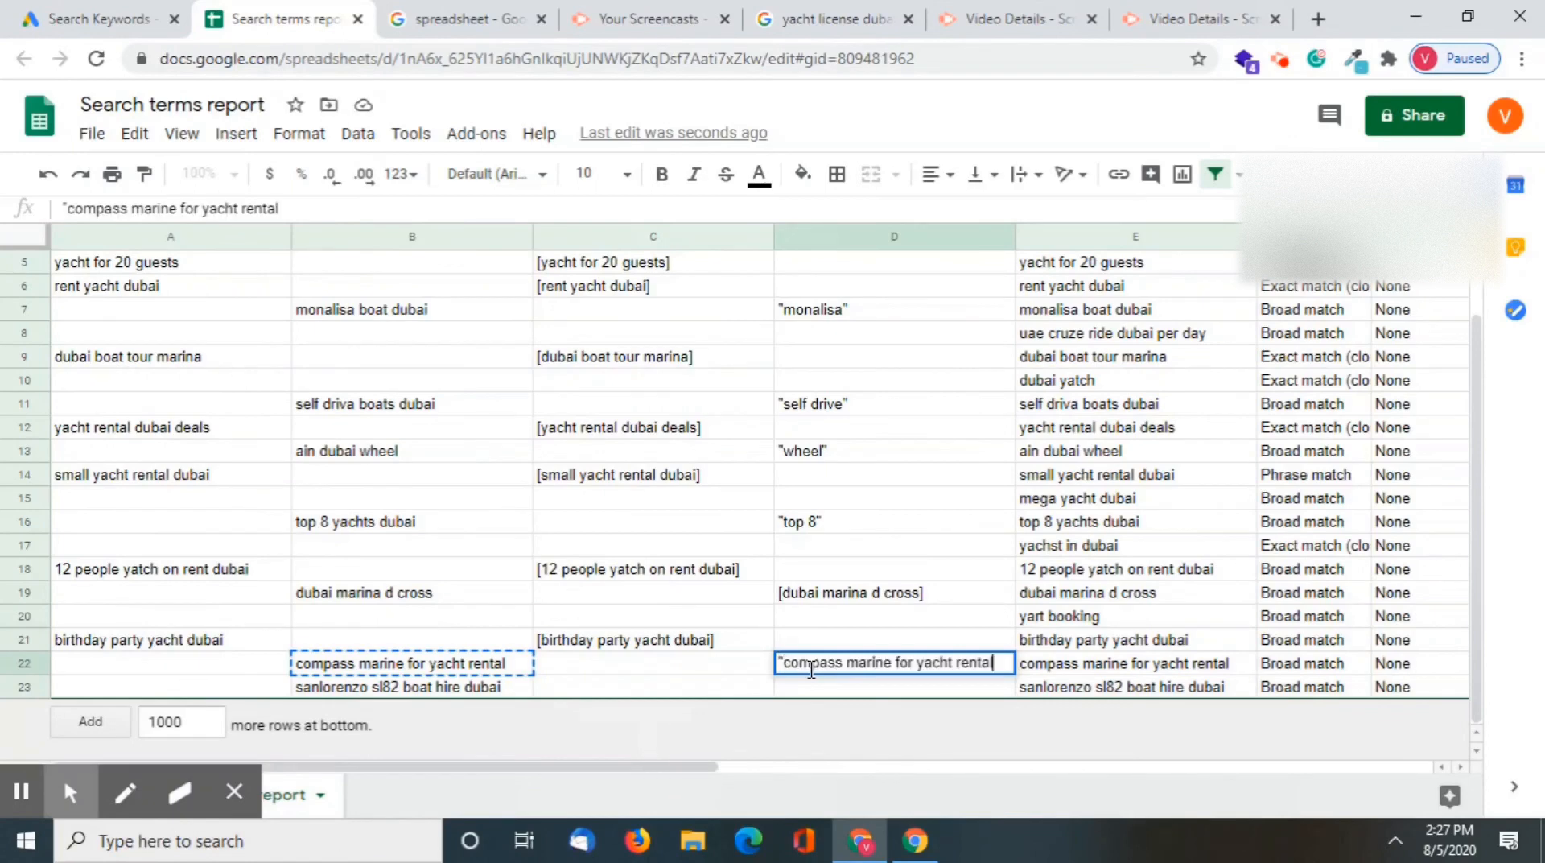
key(BackSpace)
key(BackSpace)
key(BackSpace)
key(BackSpace)
key(BackSpace)
key(BackSpace)
key(BackSpace)
key(BackSpace)
key(BackSpace)
key(BackSpace)
key(BackSpace)
key(BackSpace)
key(BackSpace)
key(BackSpace)
key(BackSpace)
key(BackSpace)
key(BackSpace)
key(BackSpace)
key(BackSpace)
key(BackSpace)
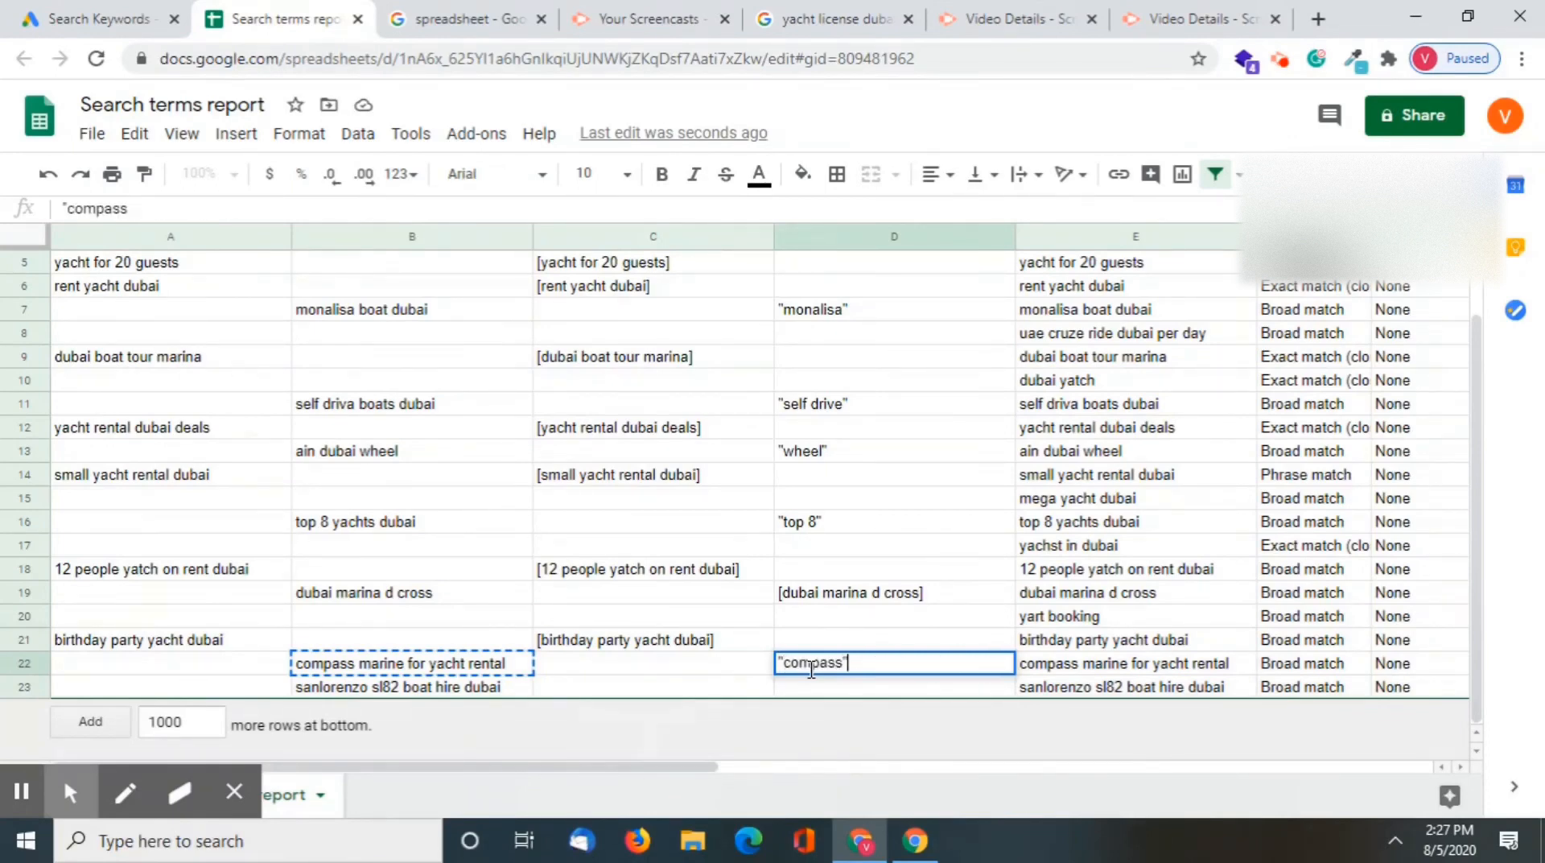
text(")
key(Return)
Enter "sanlorenzo" in double quotes in D23 as the negative for "sanlorenzo sl82 boat hire dubai"
click(448, 697)
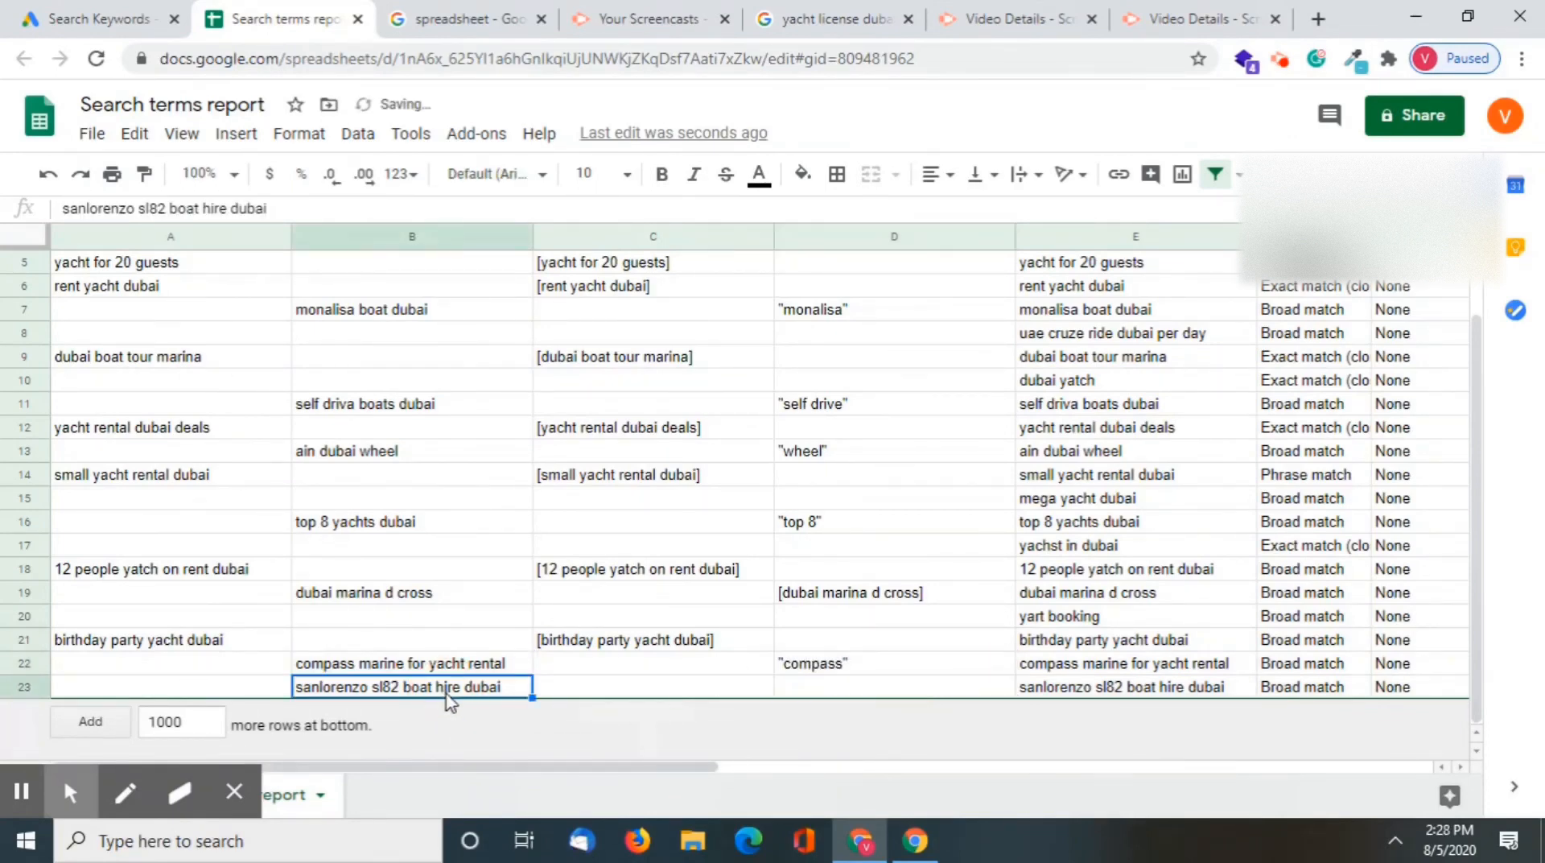
double_click(448, 696)
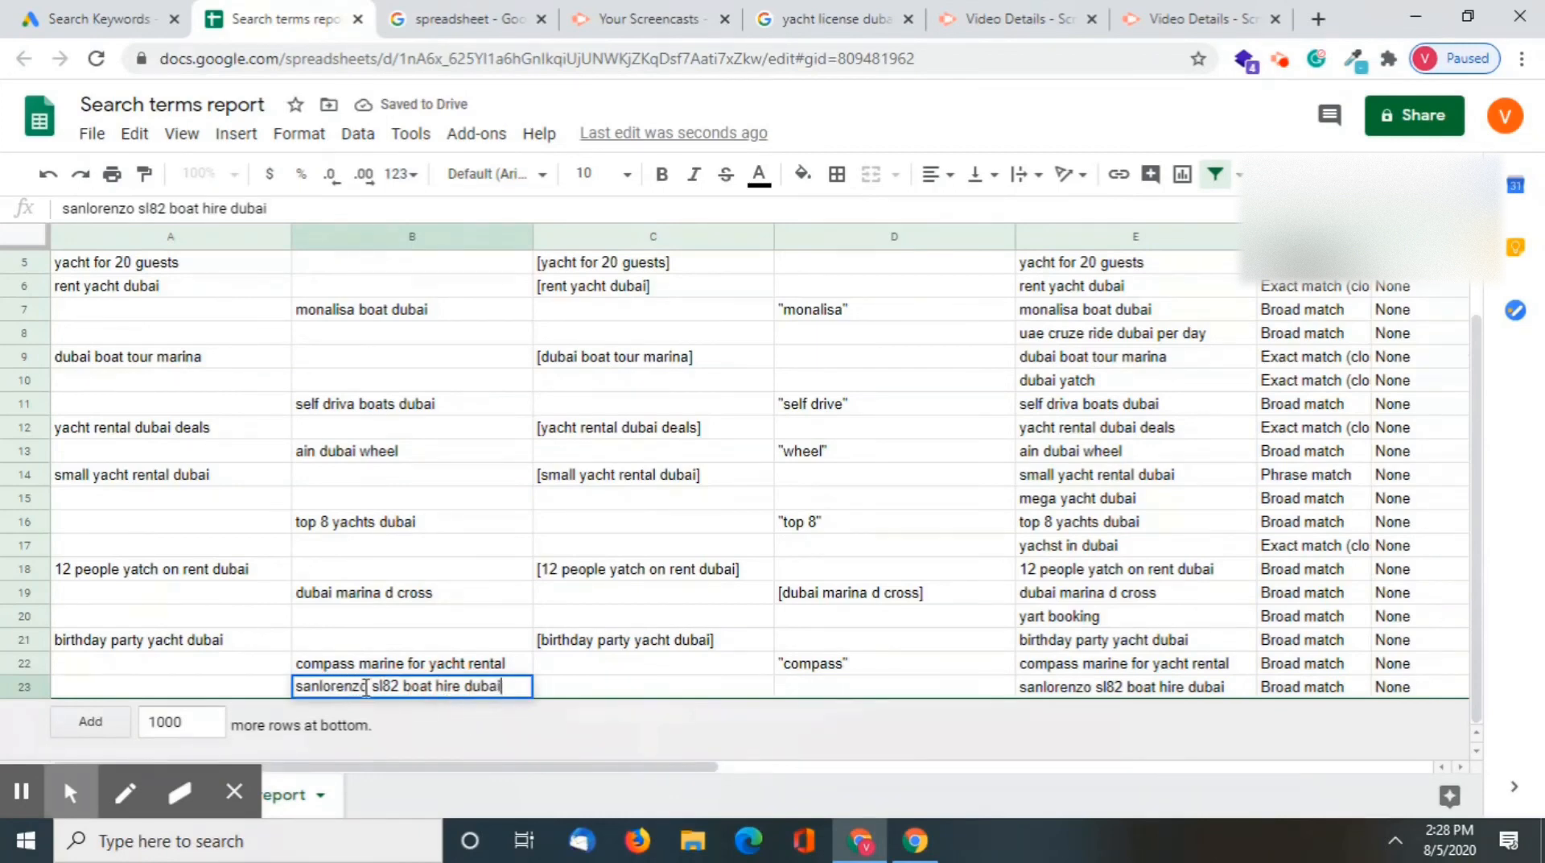
drag(368, 686, 262, 699)
click(644, 686)
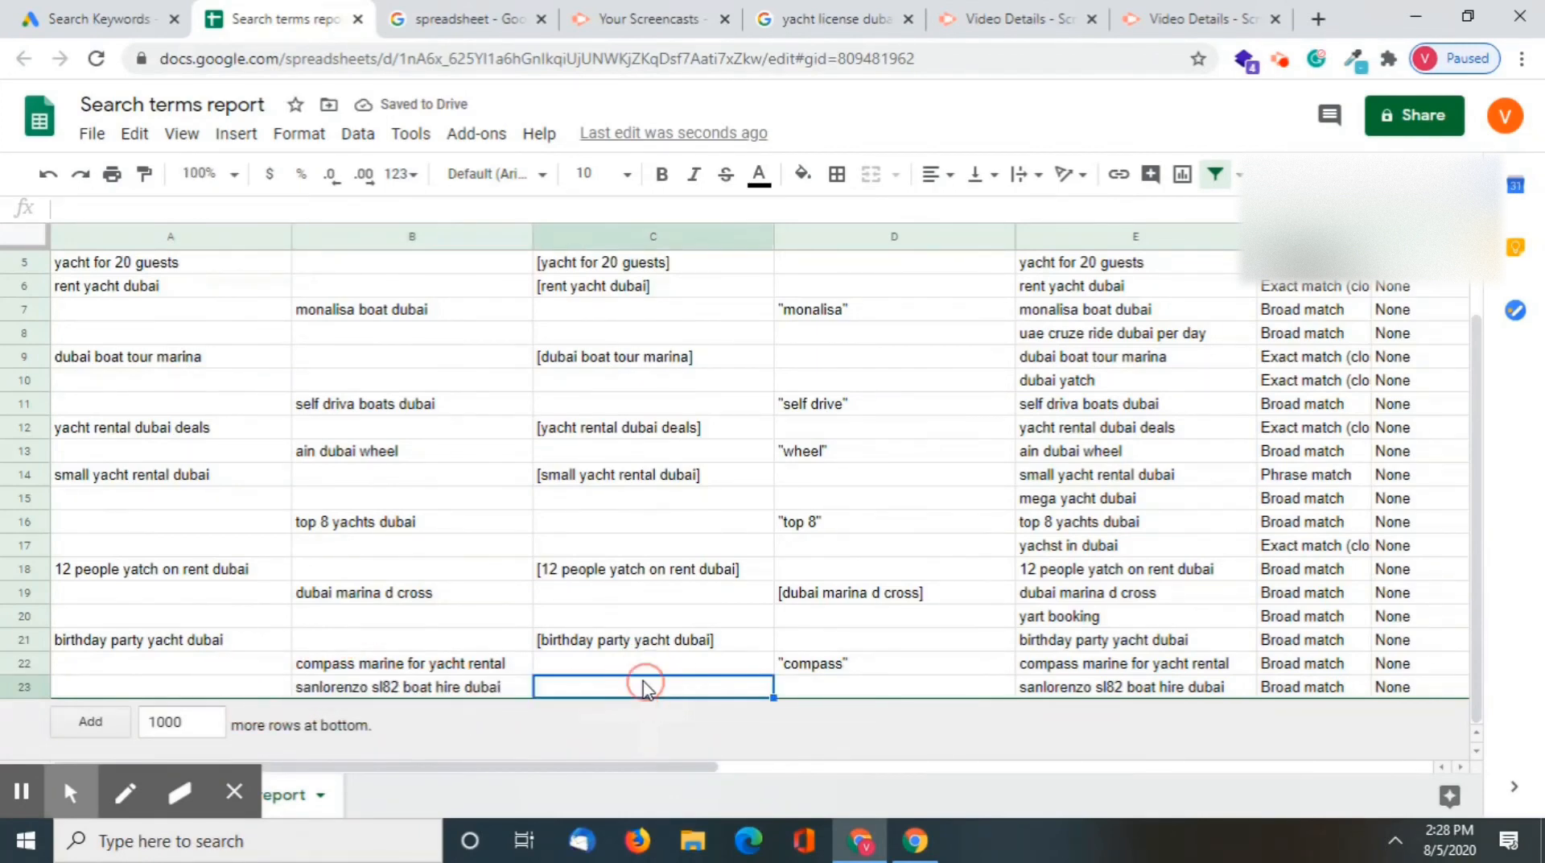
click(846, 690)
double_click(846, 690)
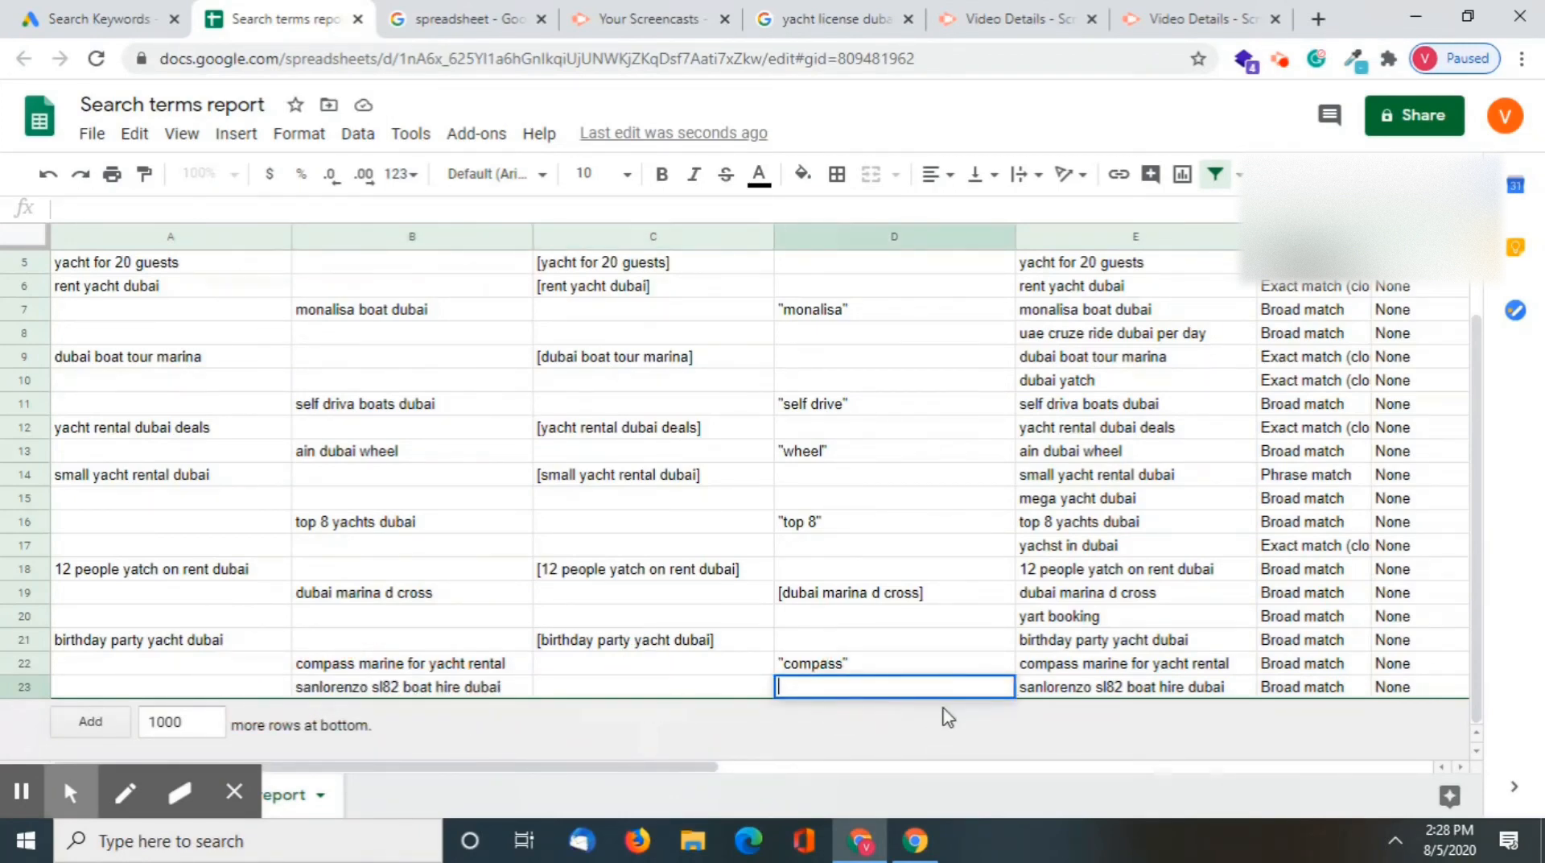
text(")
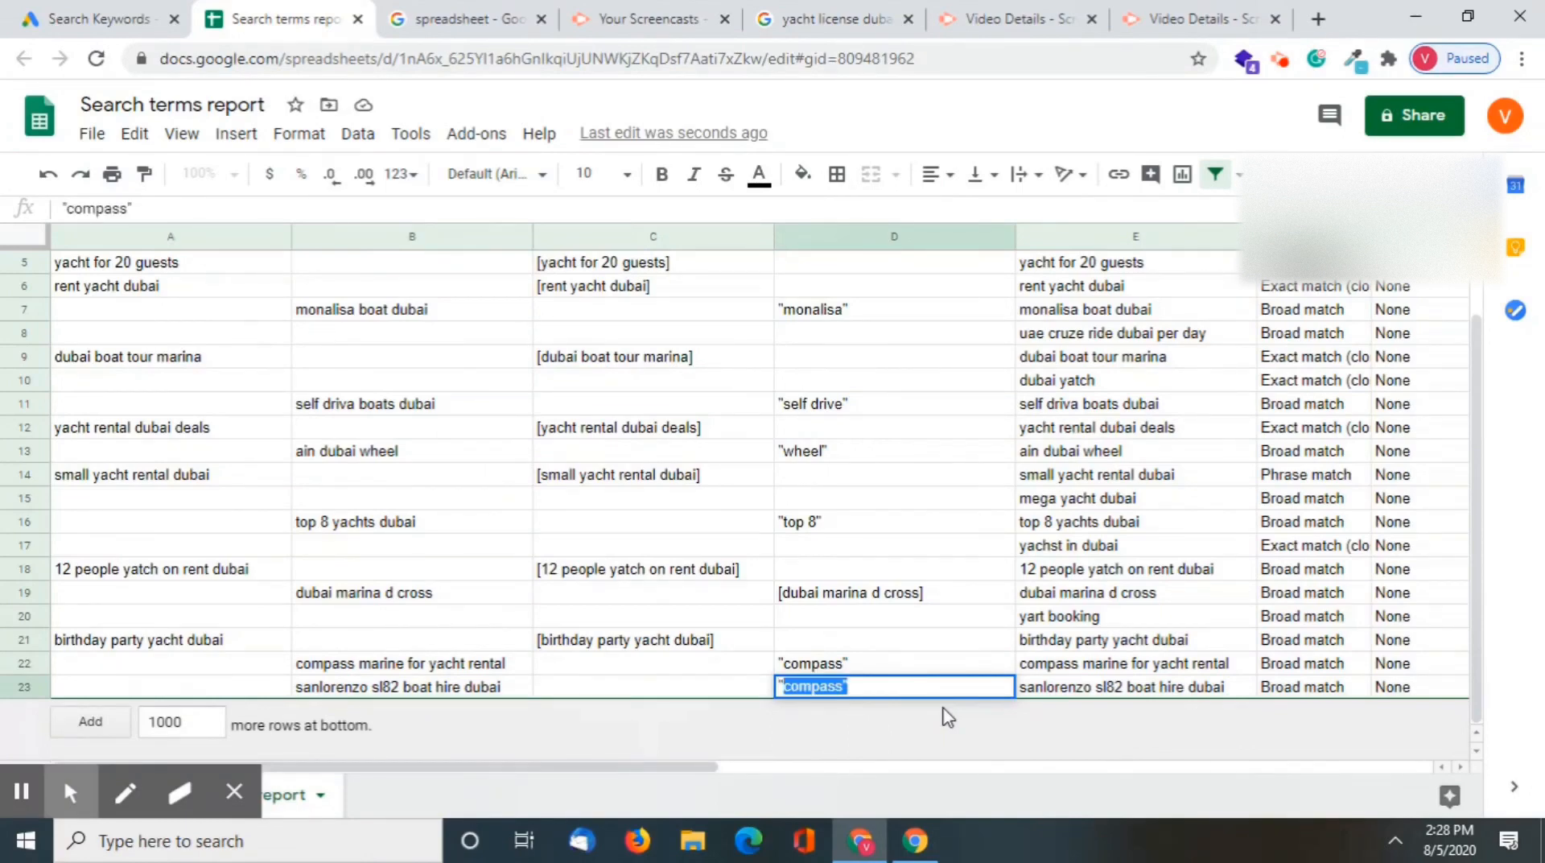
text(sanlorenzo)
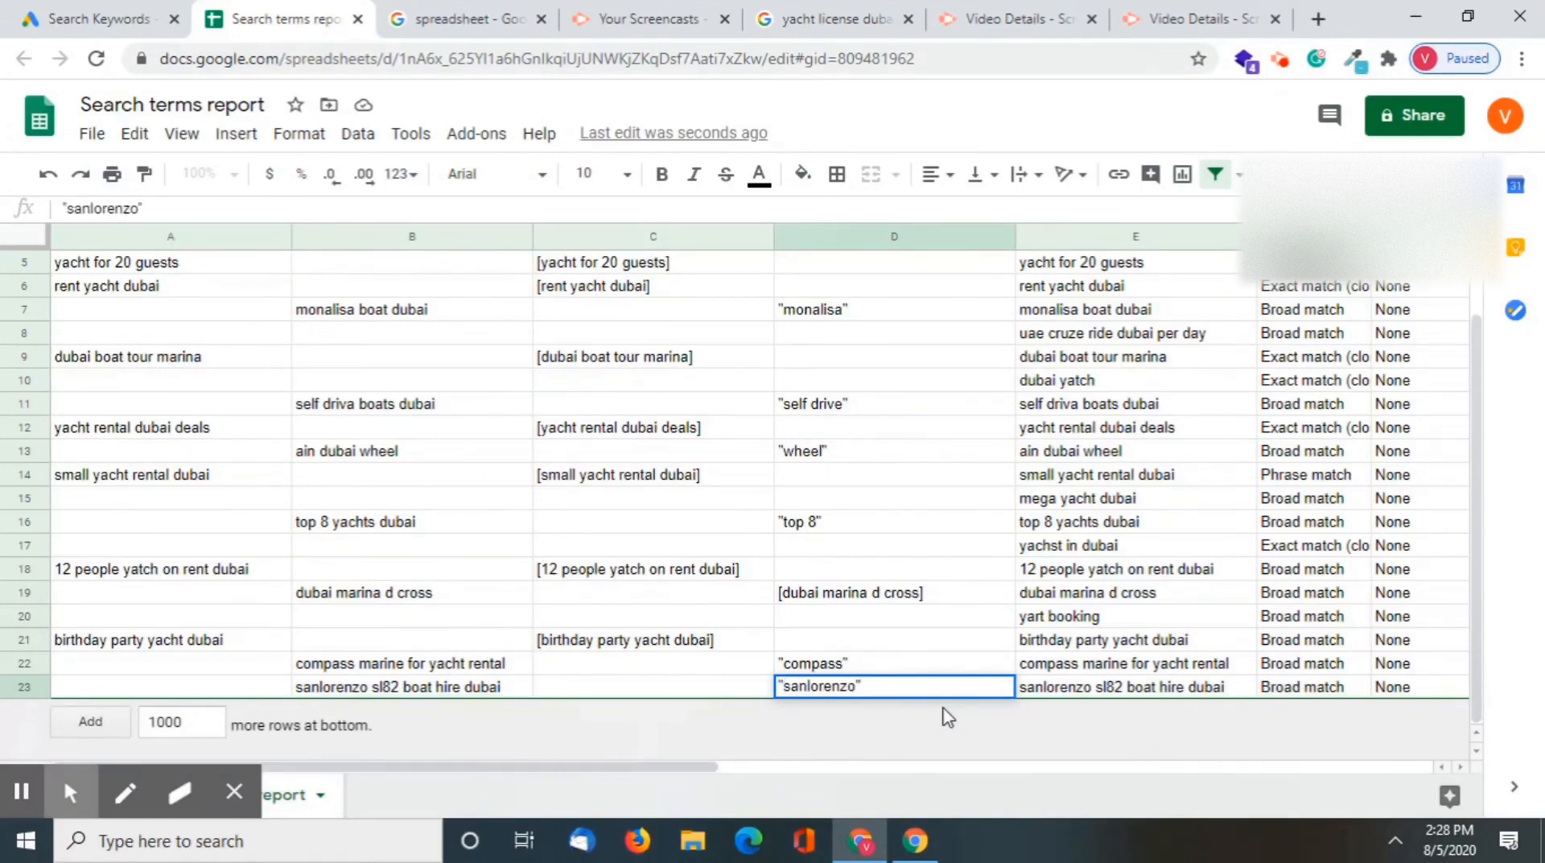
text(")
key(Return)
Filter column D by values to exclude the blank cells
scroll(443, 577, up, 2)
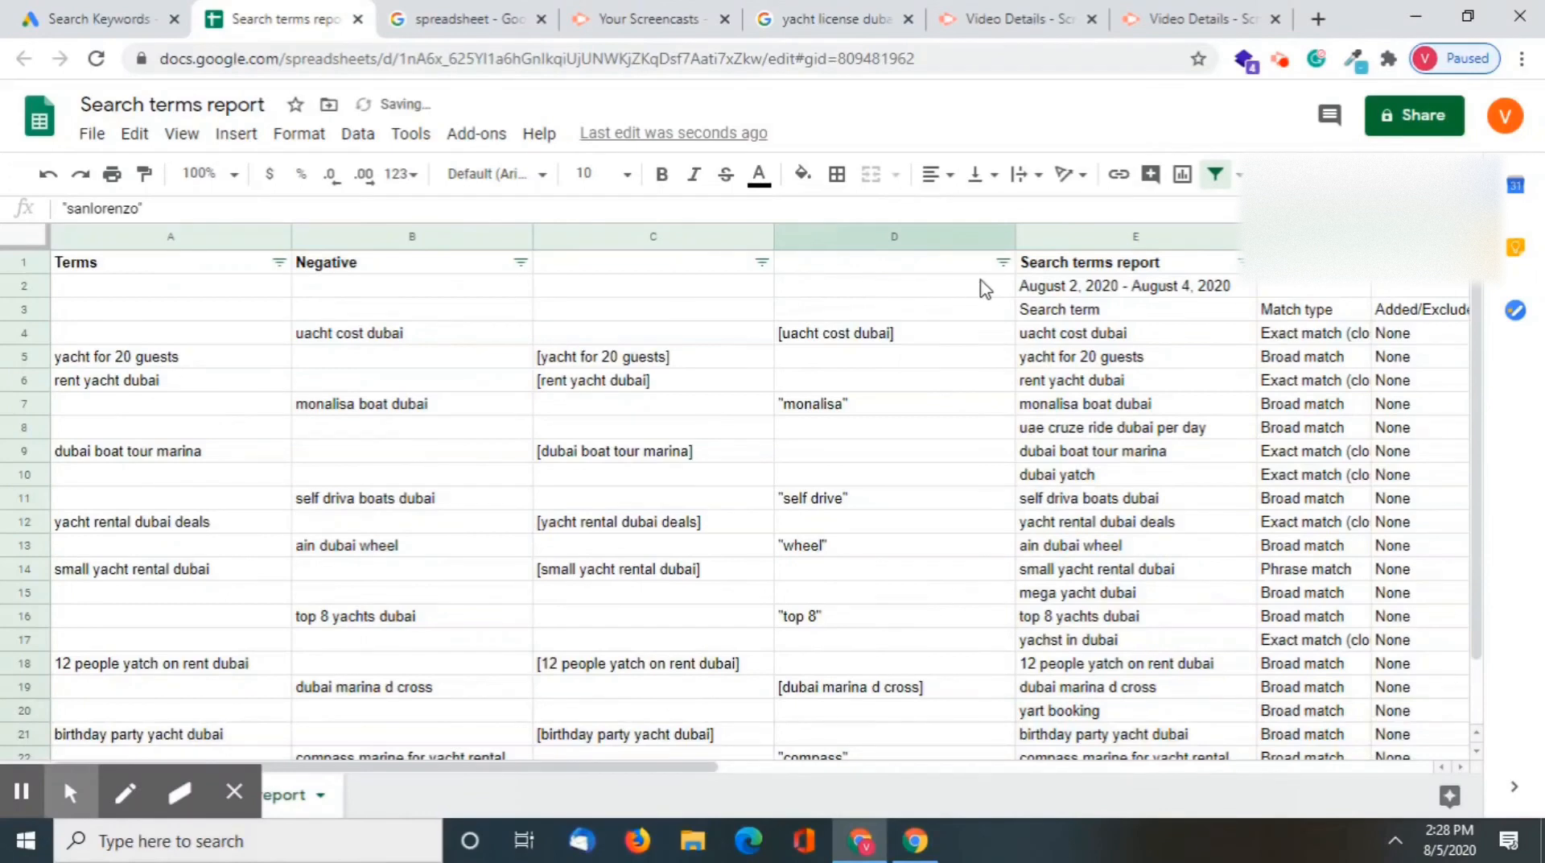
click(1003, 263)
click(774, 635)
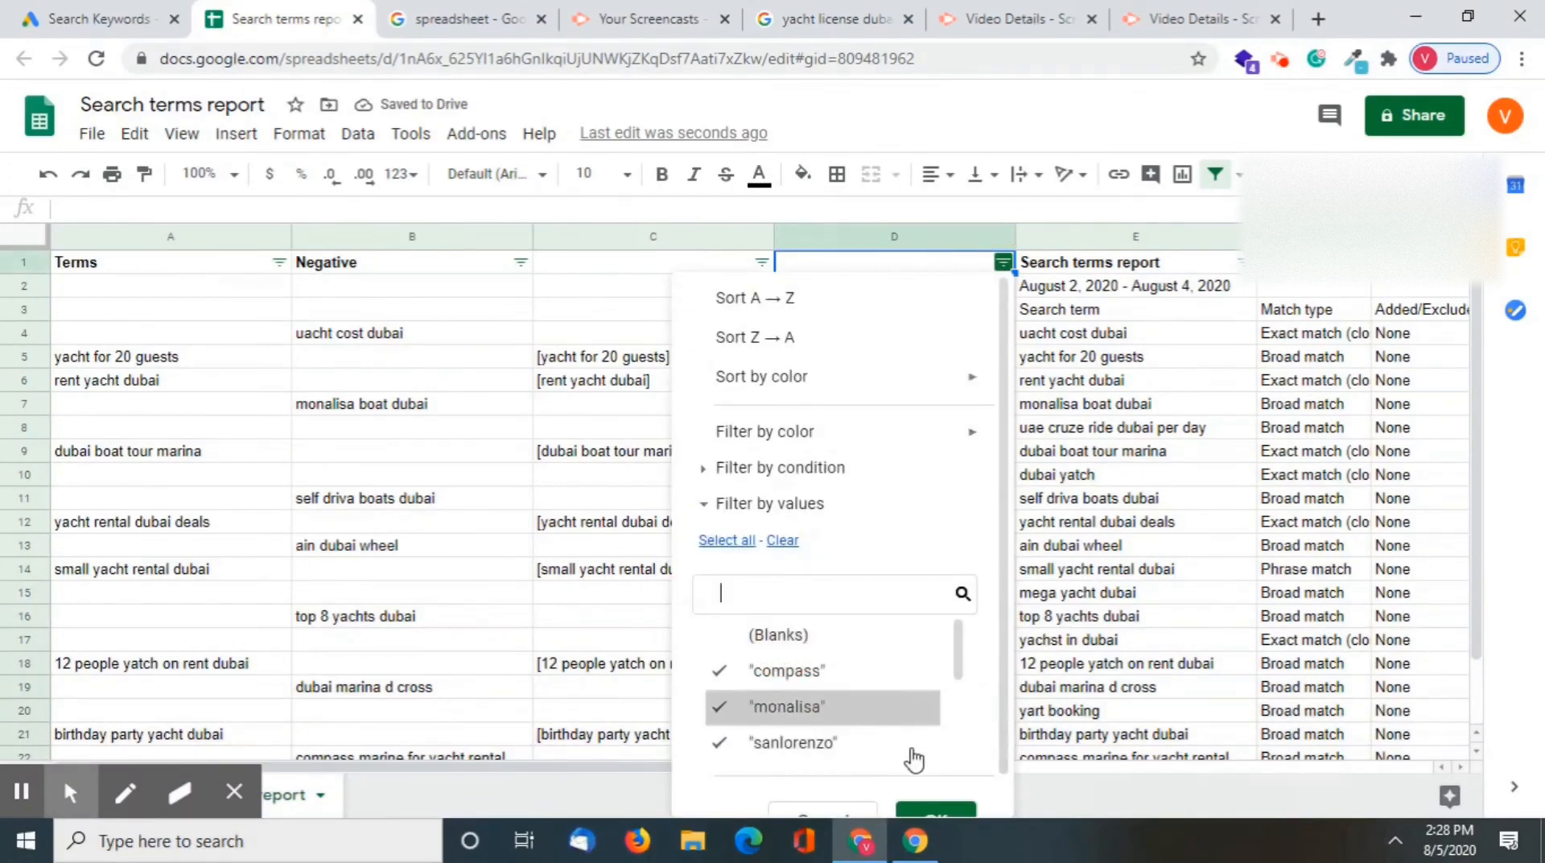
scroll(938, 805, down, 1)
click(942, 801)
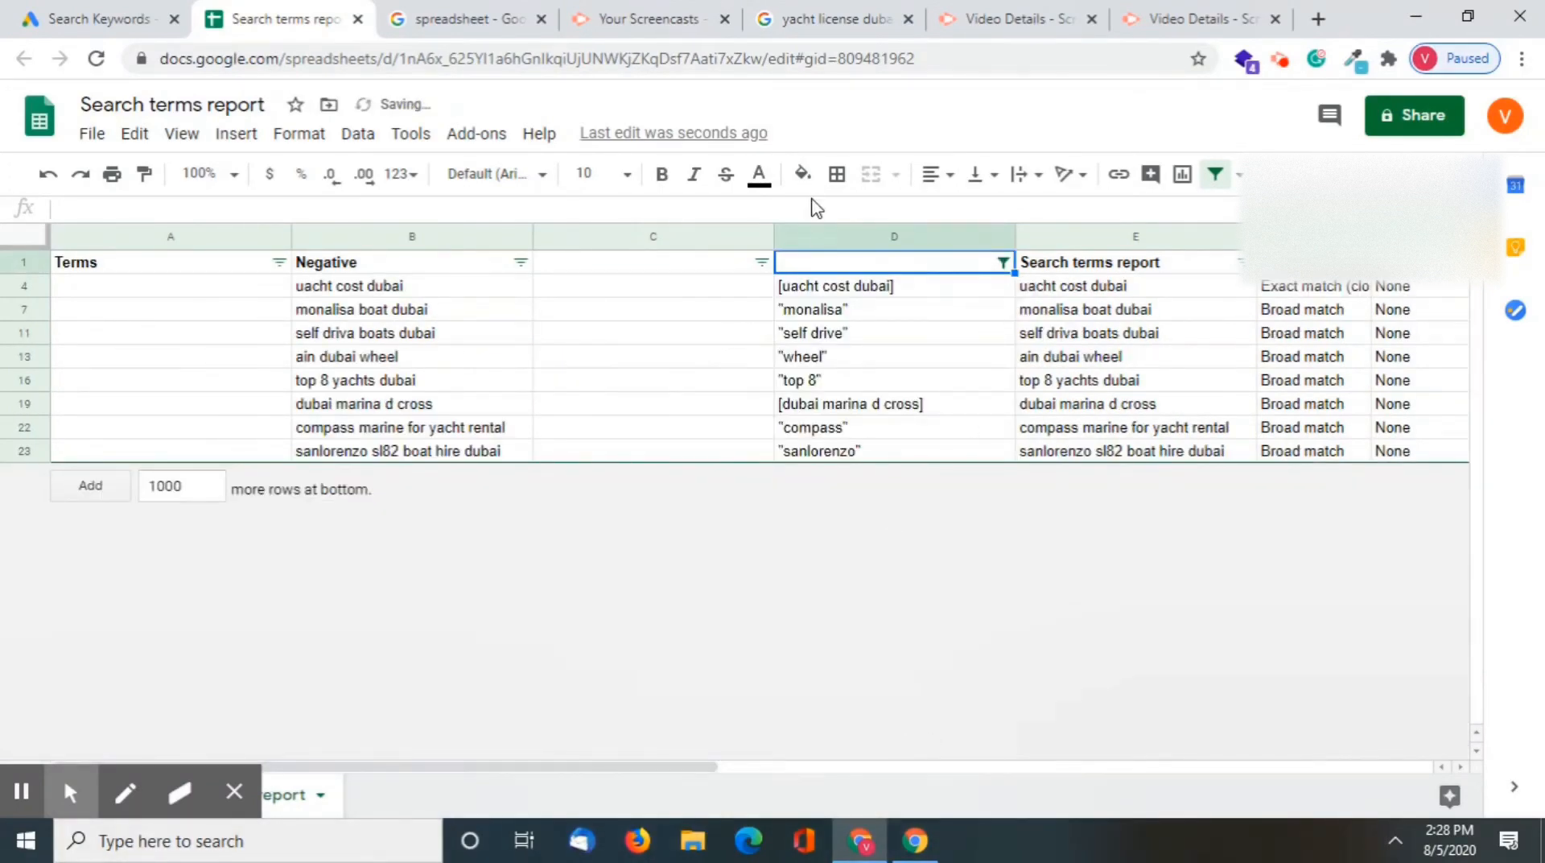
Copy all filtered negative keywords in column D, from row 4 to row 23, and switch to Google Ads
click(863, 290)
key(ctrl+shift+Down)
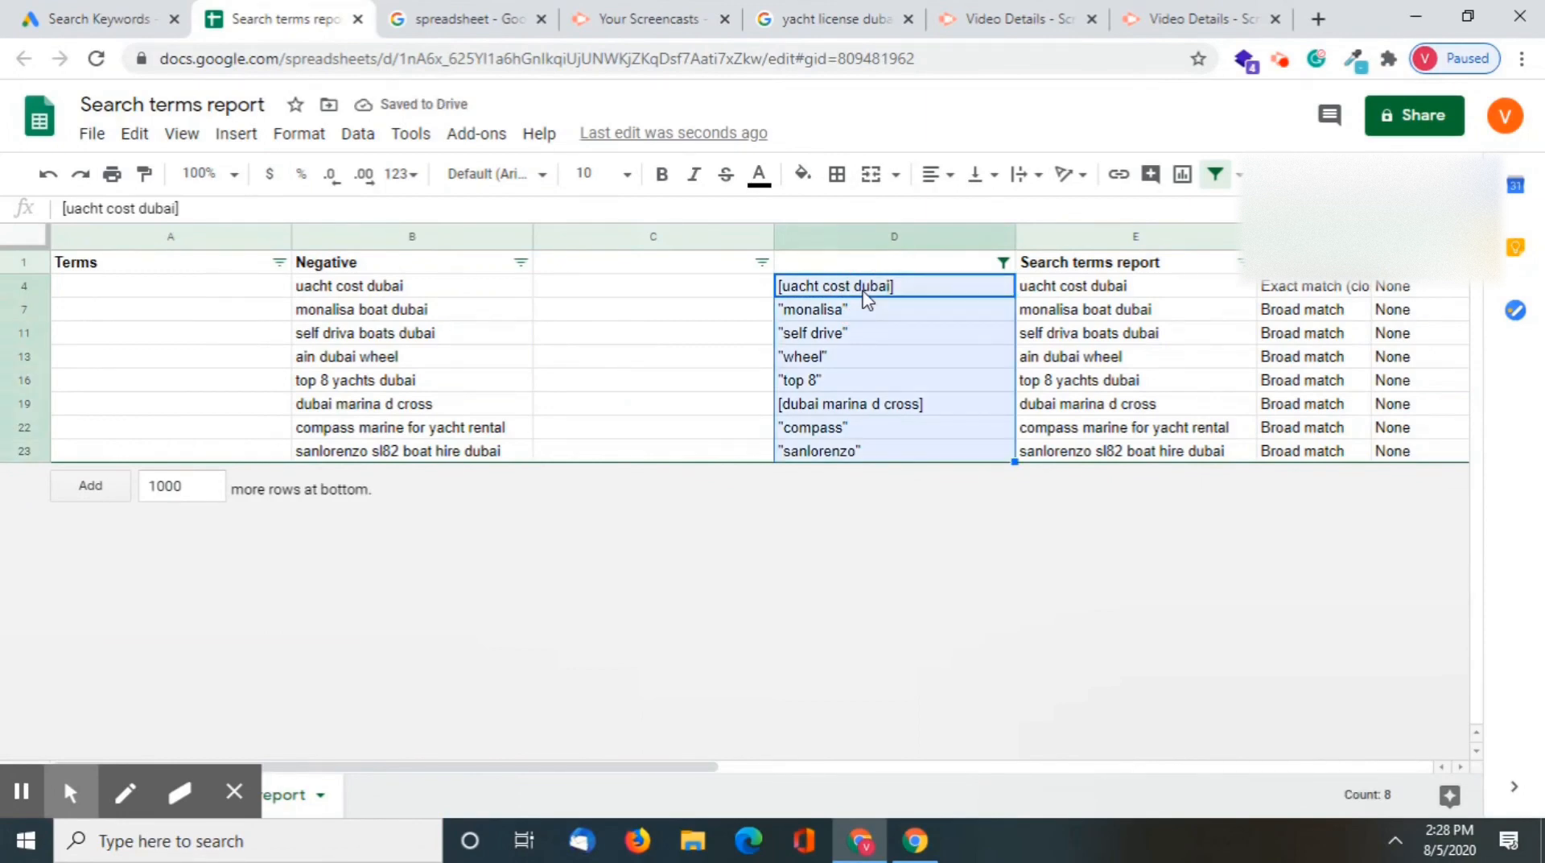
key(ctrl+c)
click(50, 14)
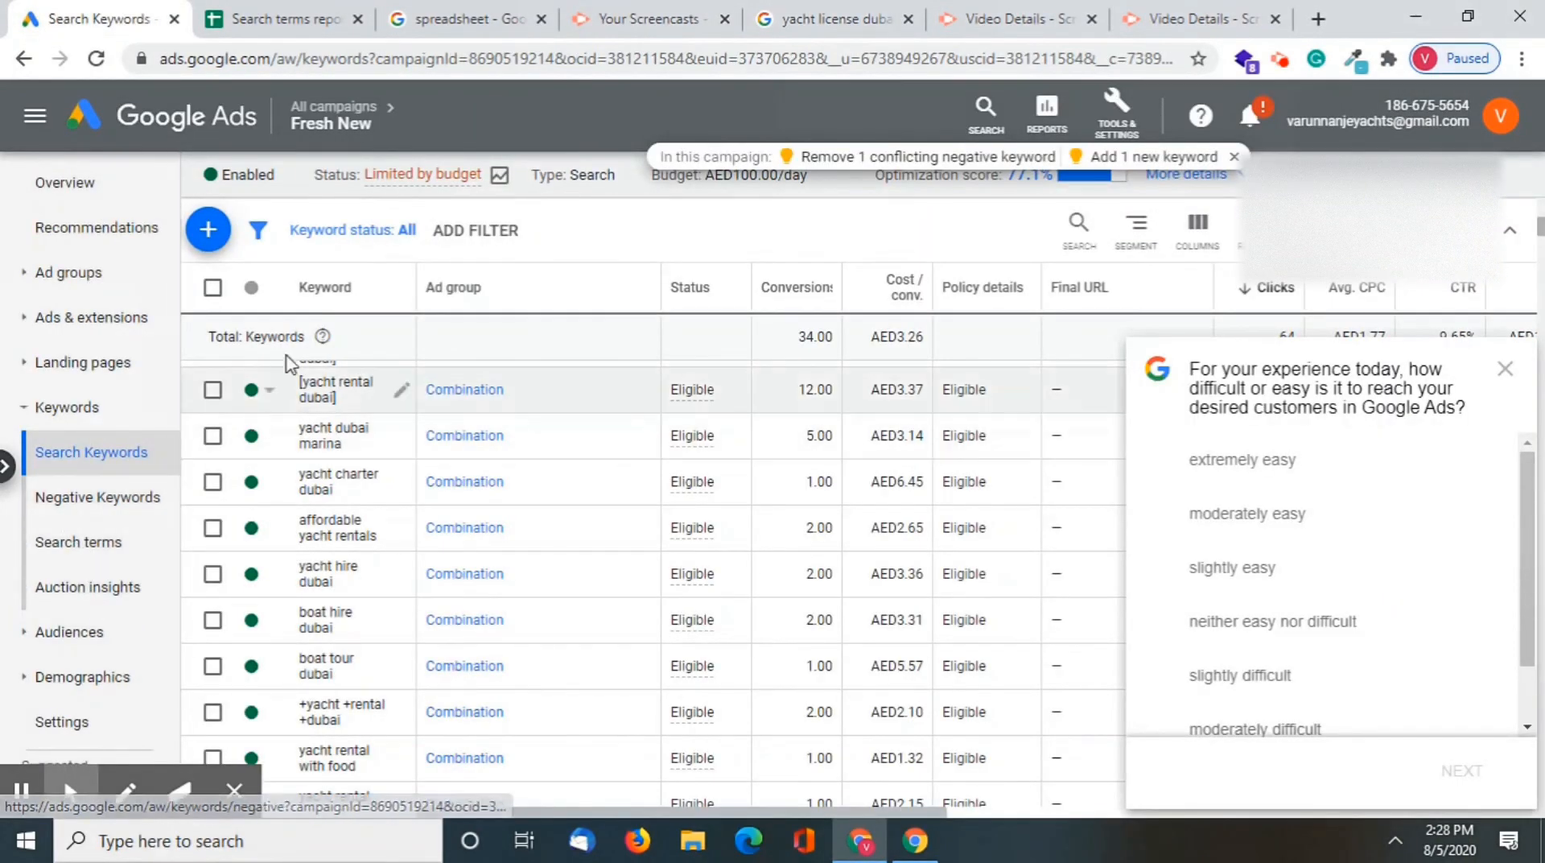
Go to the Fresh New campaign's Negative Keywords page and start adding new negative keywords
click(207, 230)
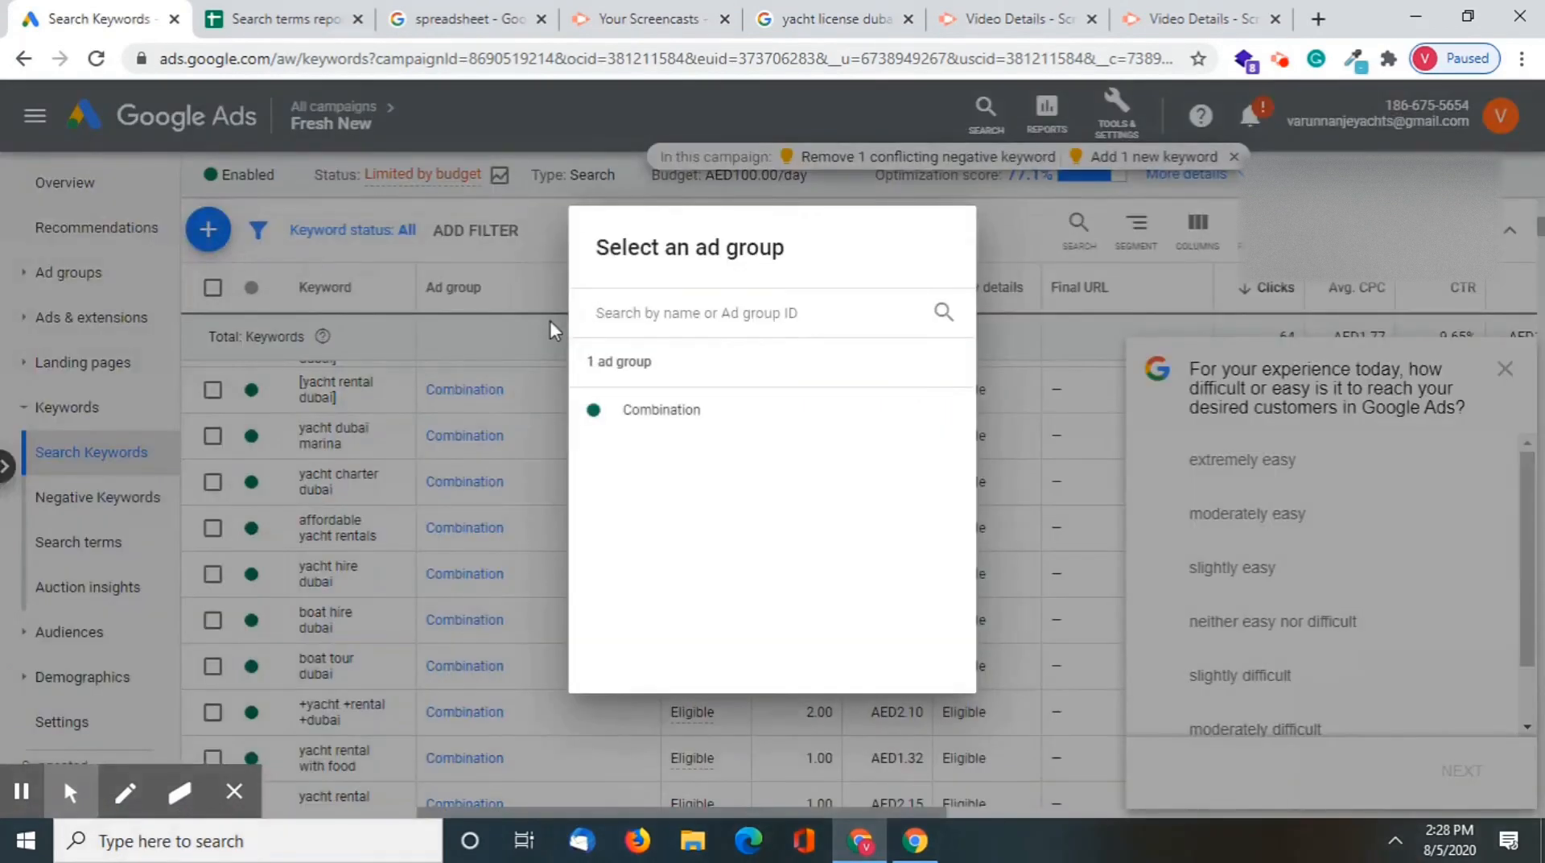
click(547, 320)
click(131, 497)
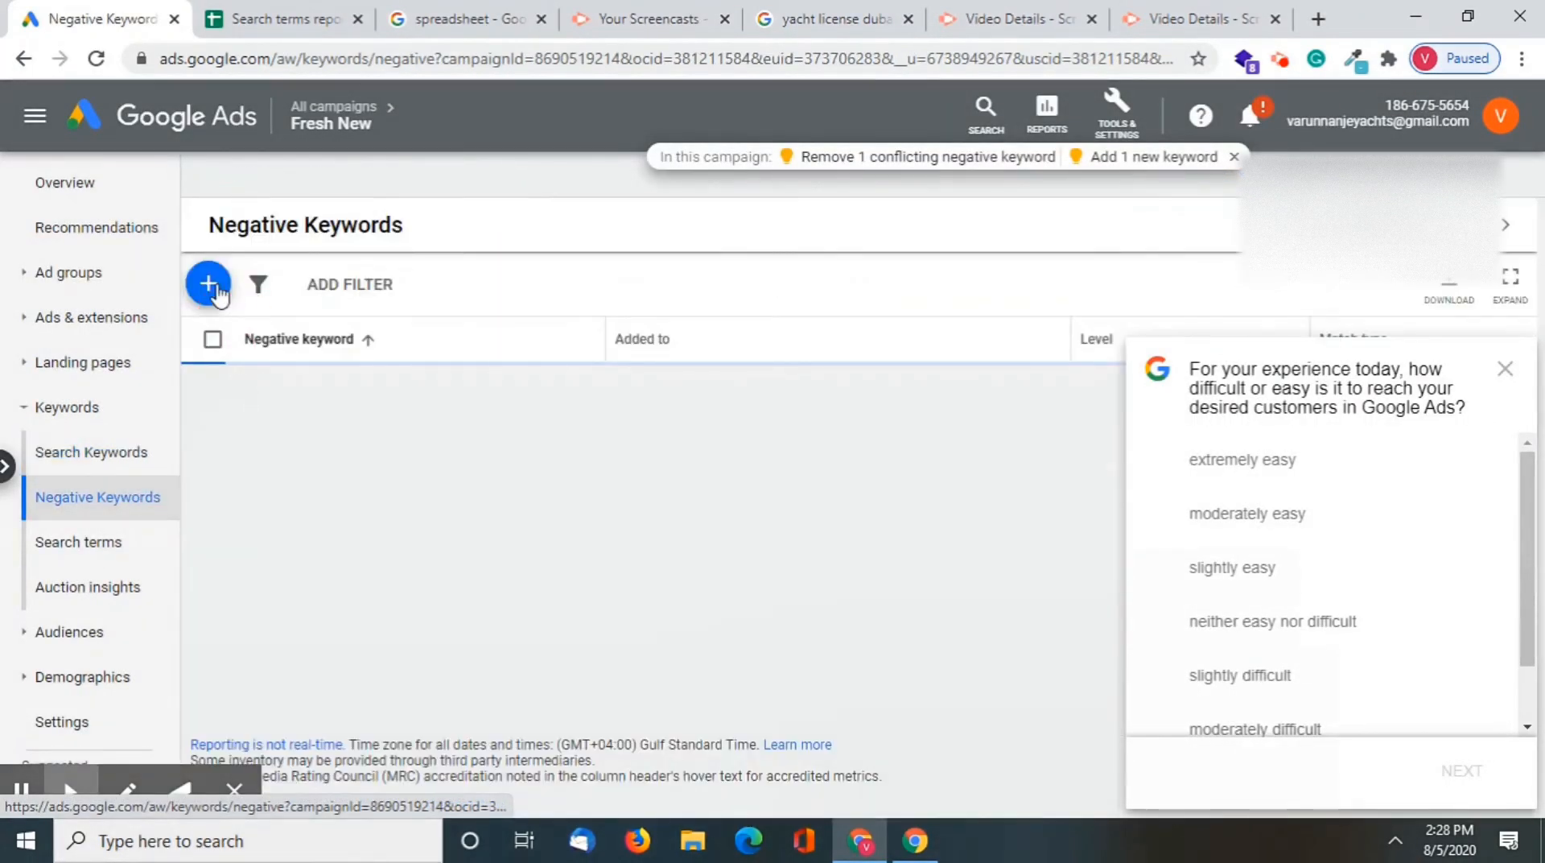
click(207, 283)
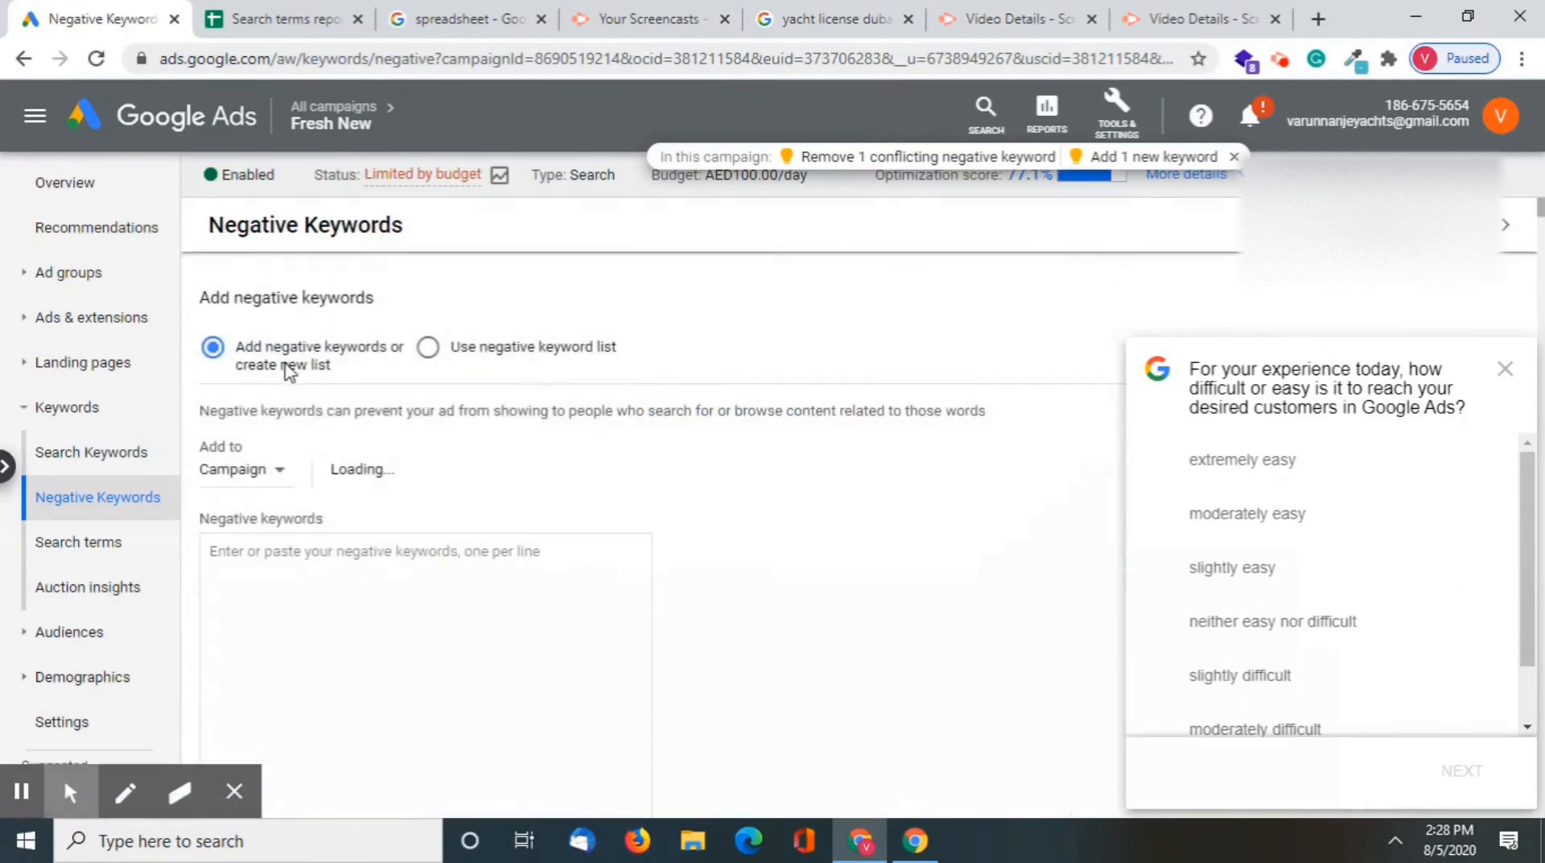
Paste the copied bracketed and quoted terms as negative keywords for the Fresh New campaign and save them
click(393, 597)
key(ctrl+v)
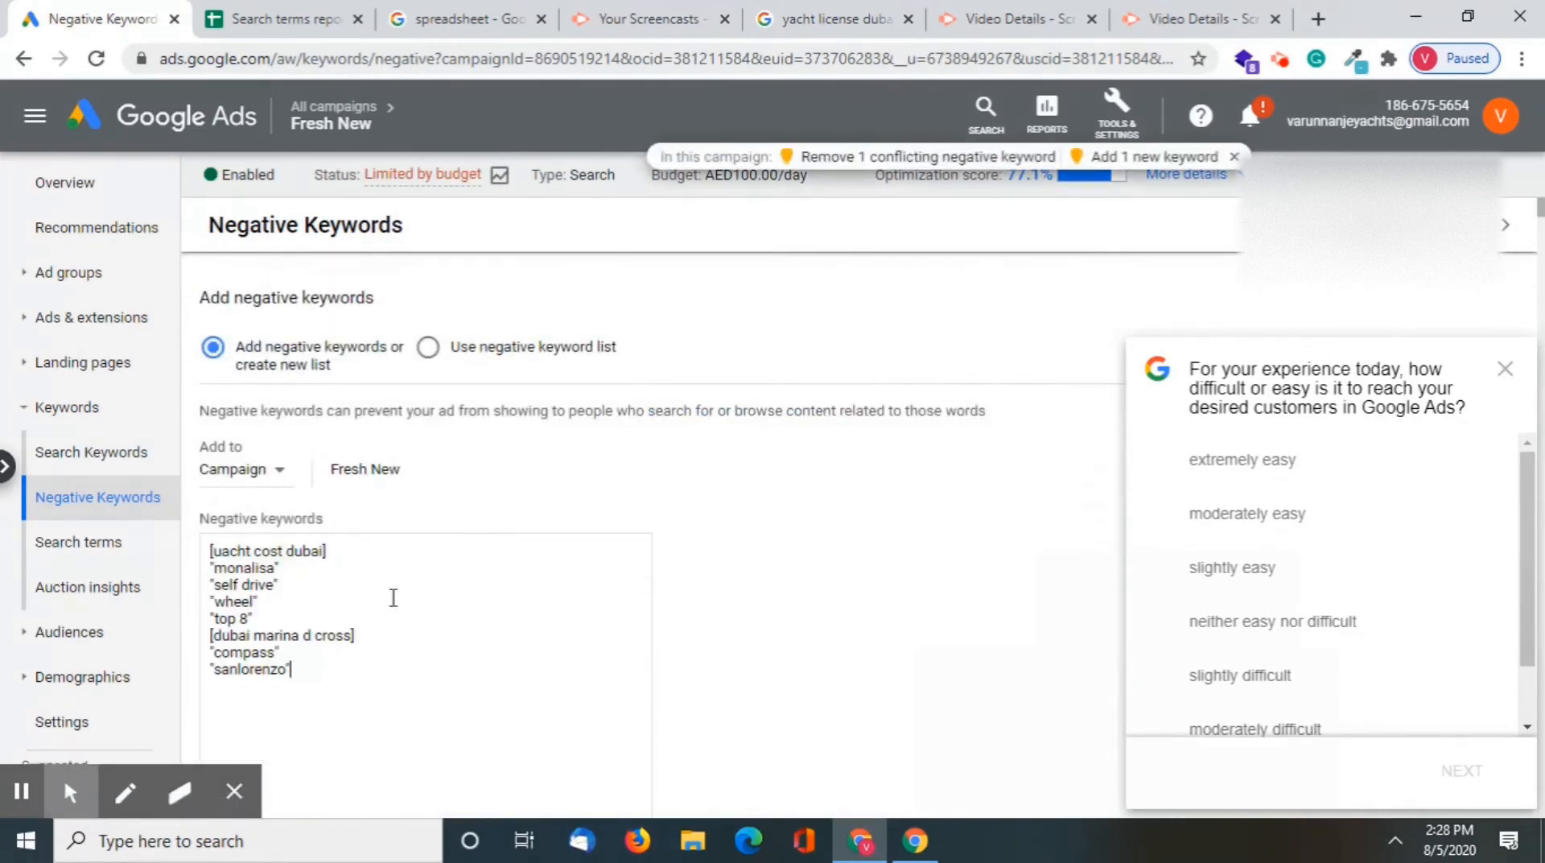
scroll(262, 507, down, 4)
scroll(259, 569, down, 1)
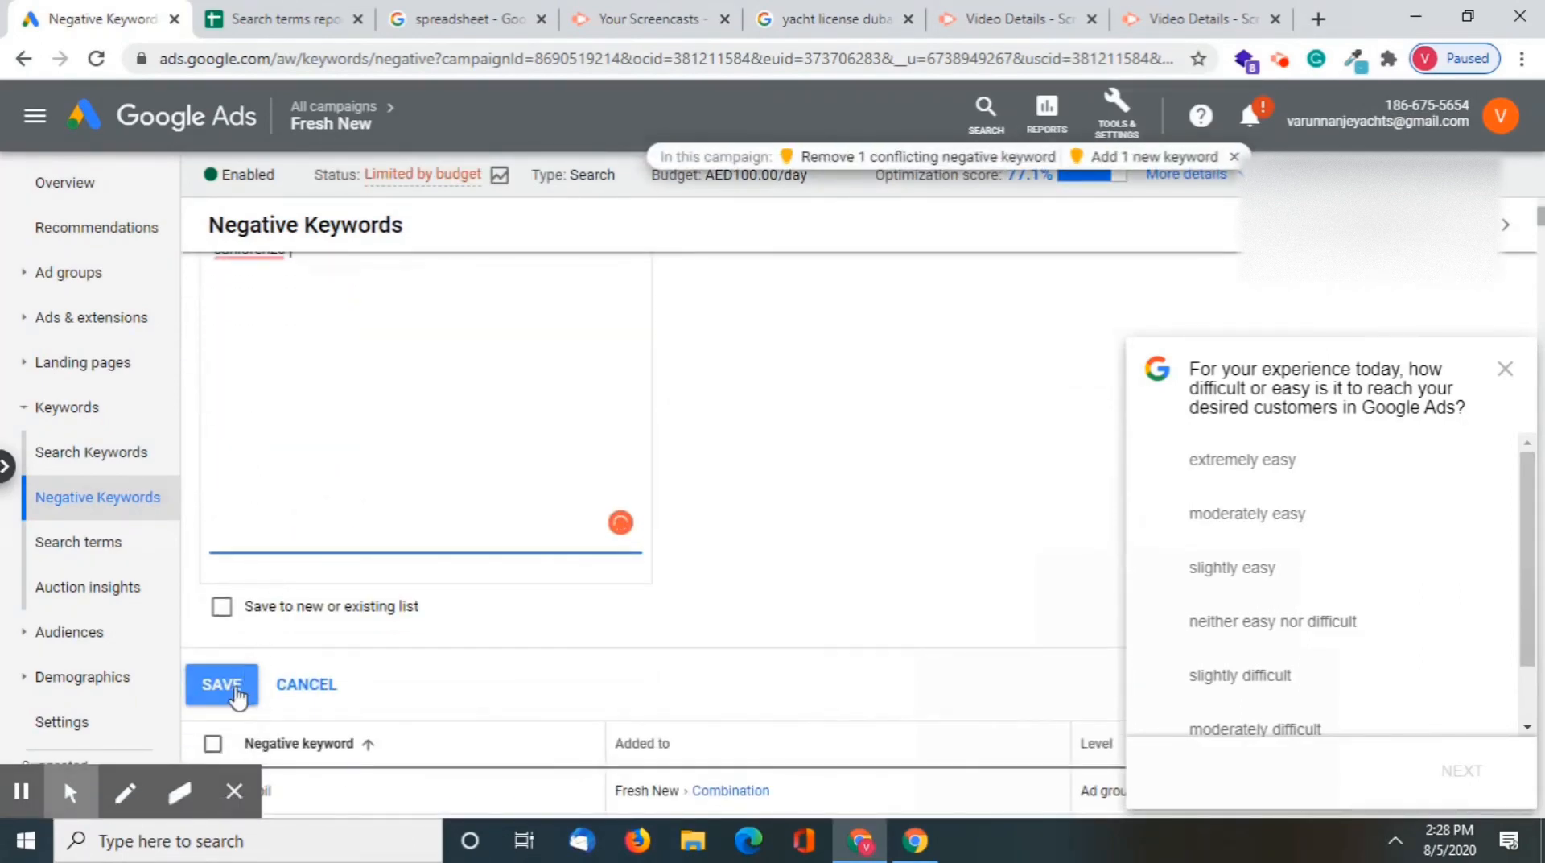
scroll(262, 507, up, 2)
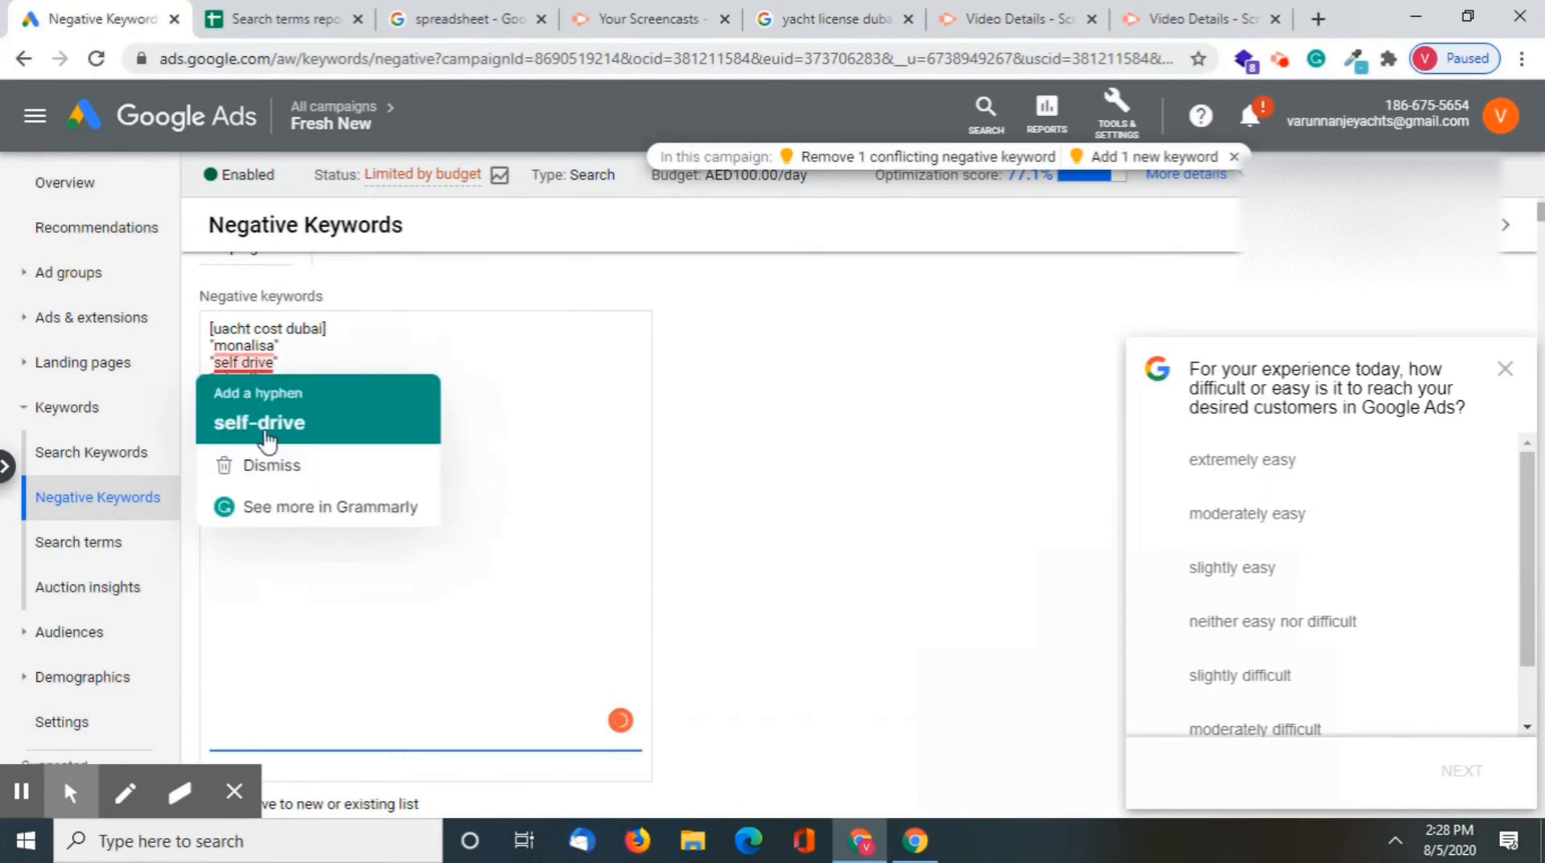
scroll(397, 655, down, 5)
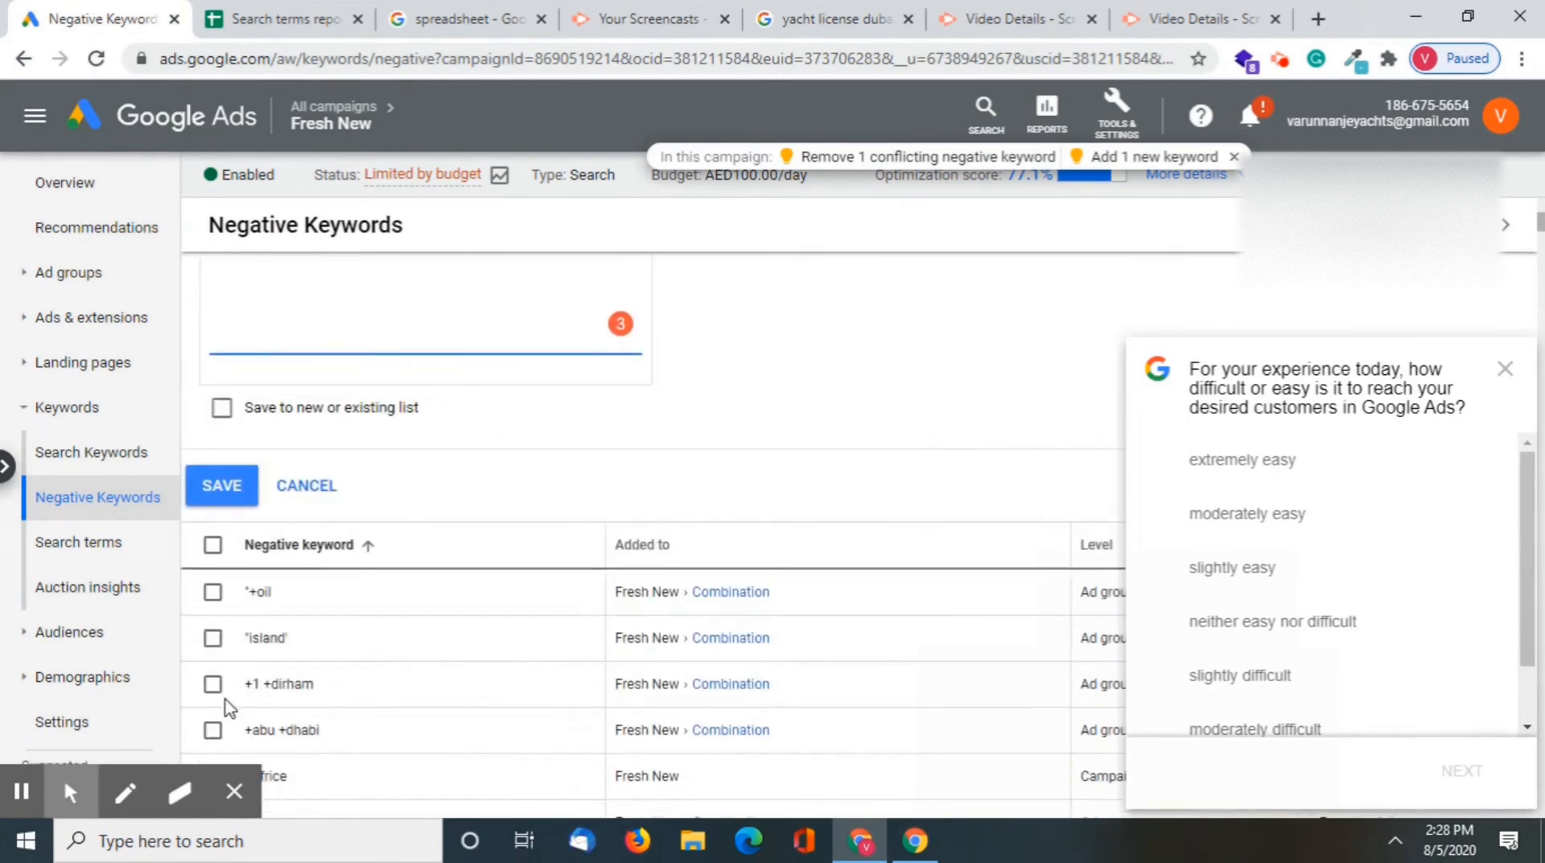
click(222, 502)
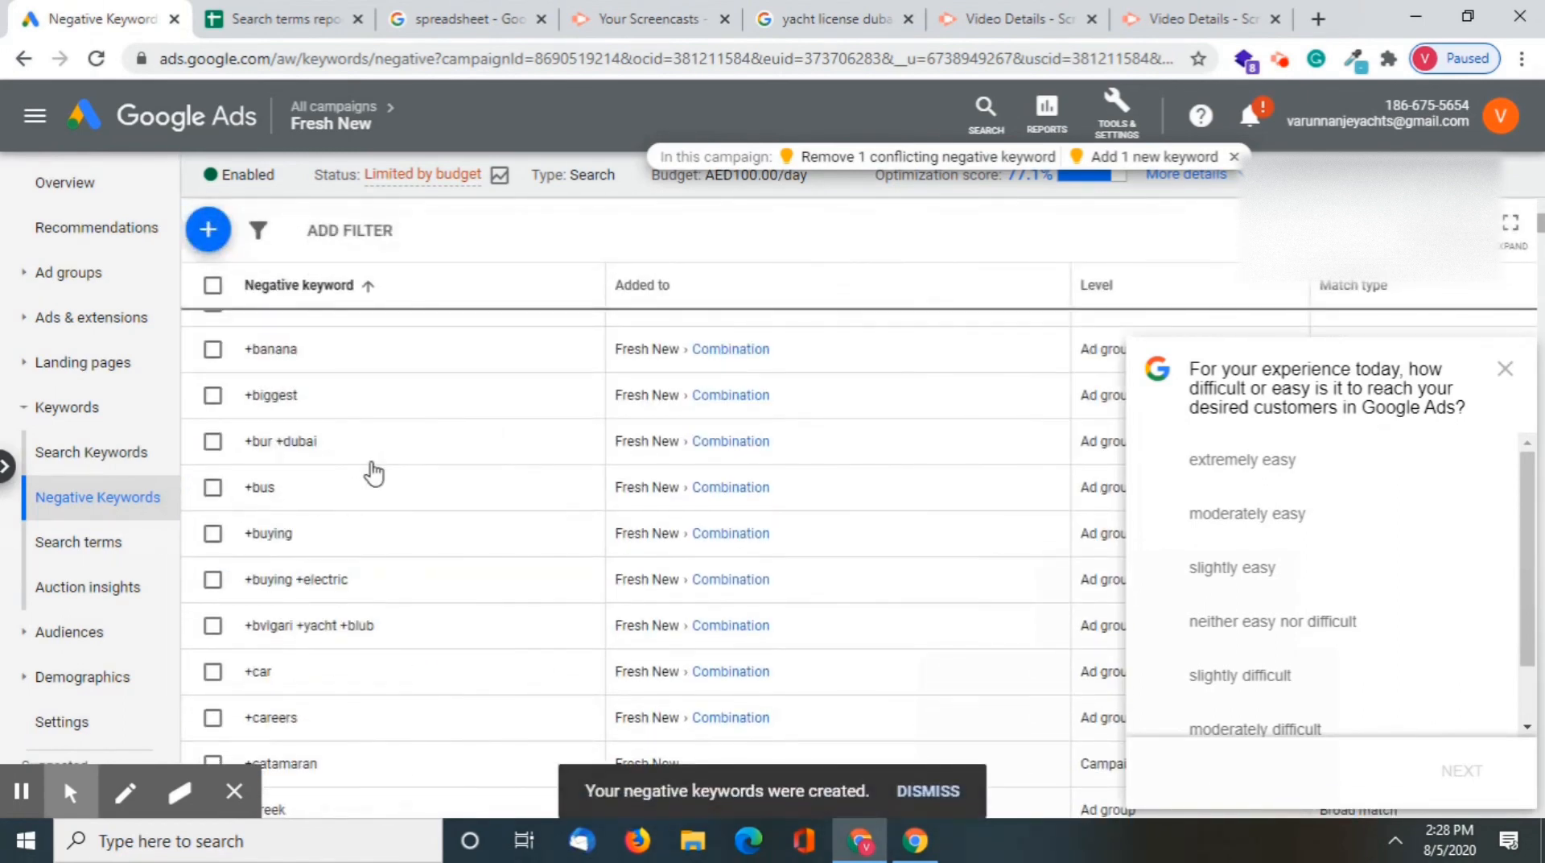
scroll(373, 473, up, 5)
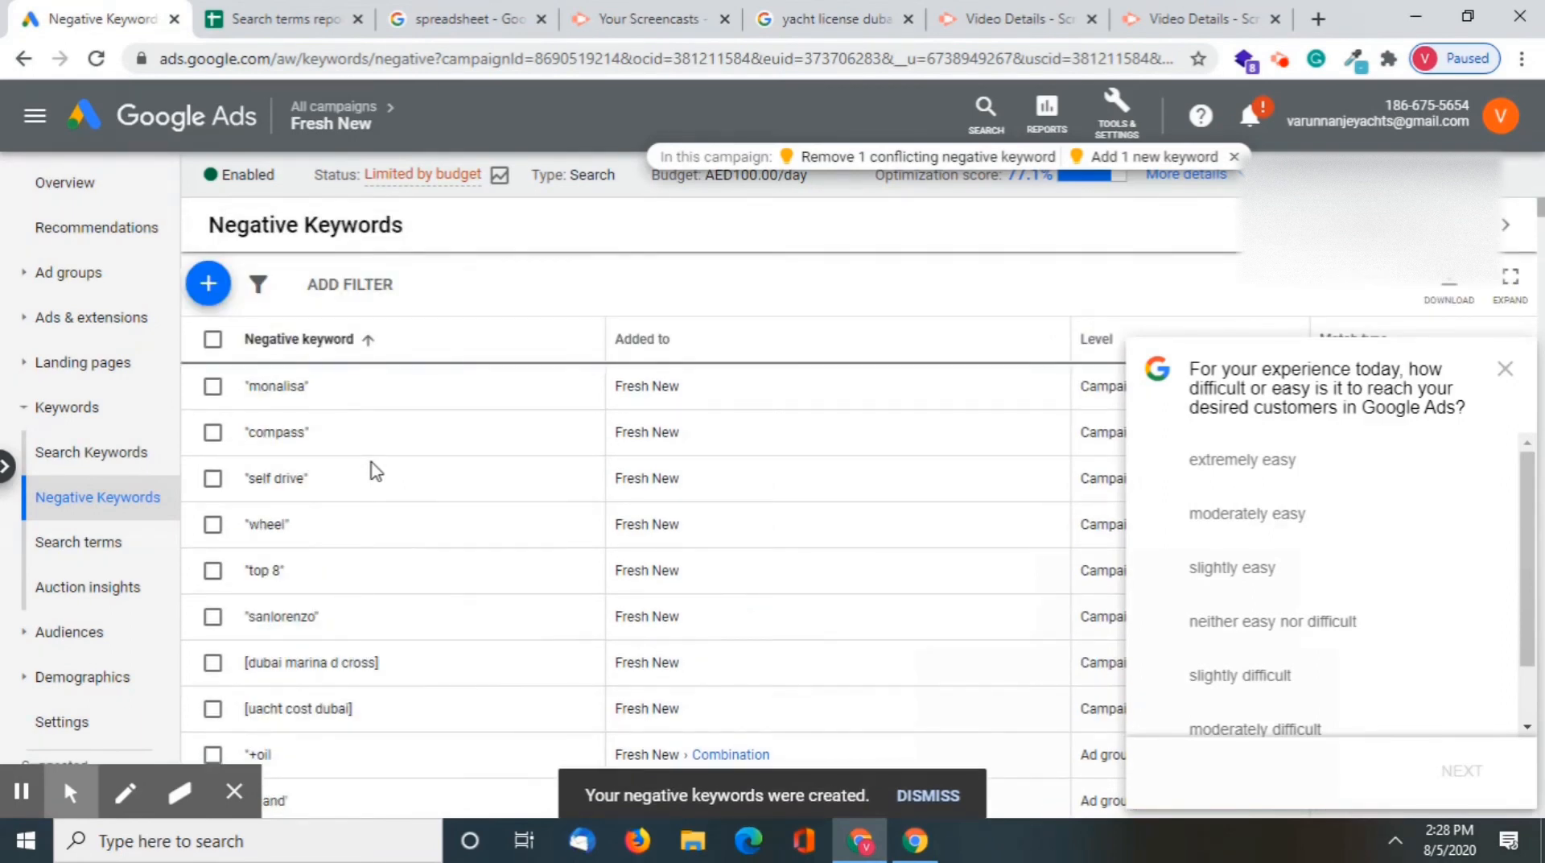